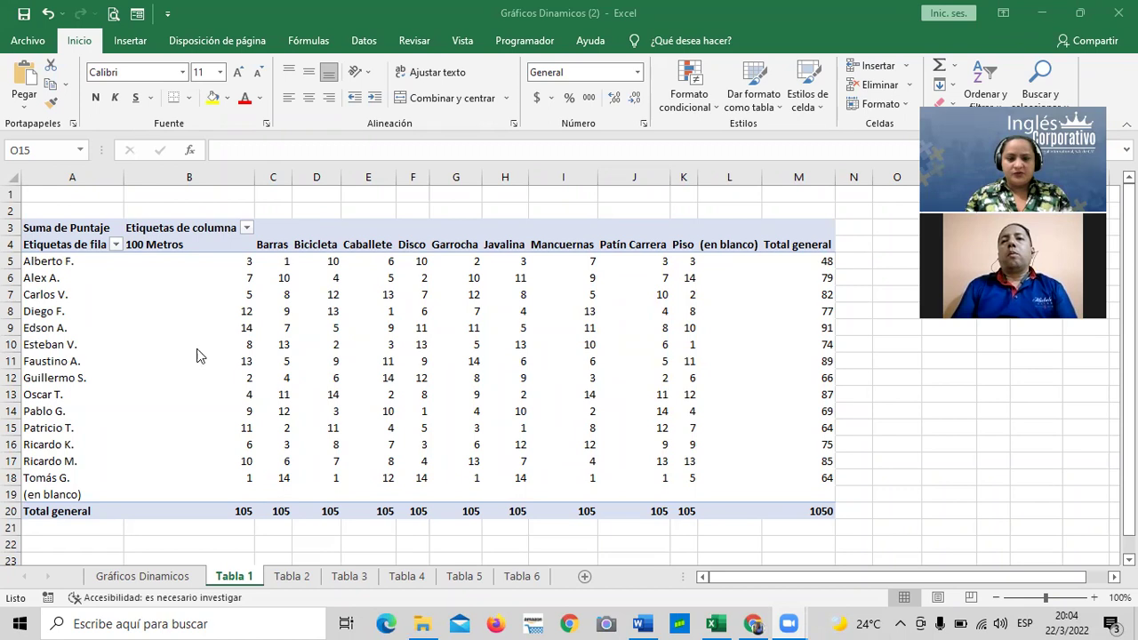
- Switch to Chrome and go from the lesson page to the Inglés Corporativo dashboard listing the enrolled courses
{"action": "mouse_move", "coordinate": [762, 620]}
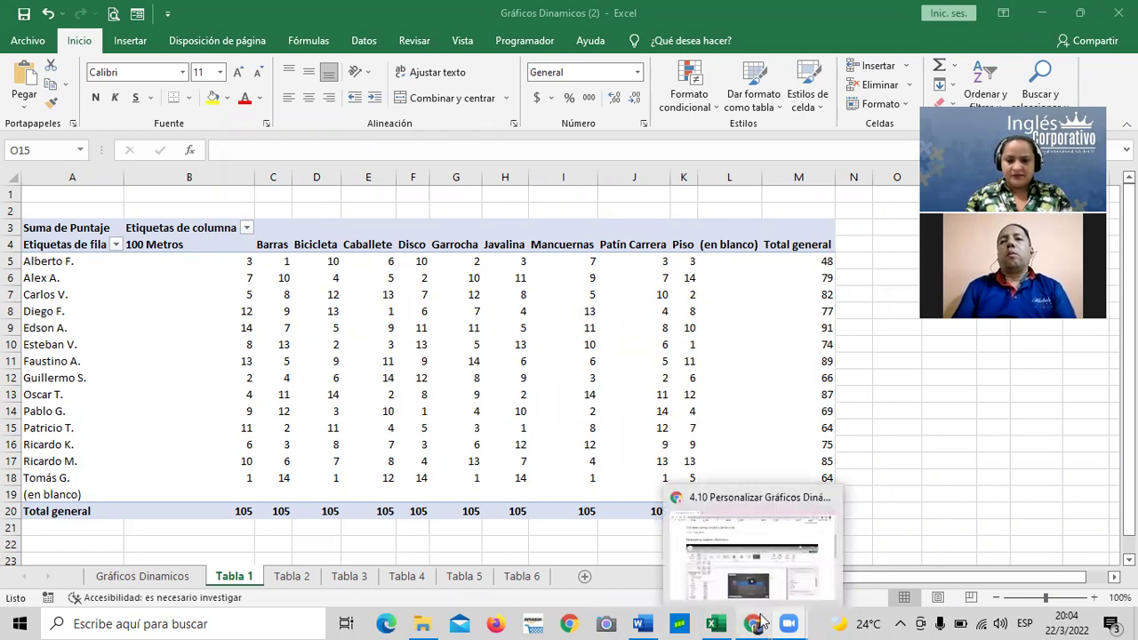
{"action": "left_click", "coordinate": [768, 551]}
{"action": "scroll", "coordinate": [472, 397], "scroll_direction": "up", "scroll_amount": 2}
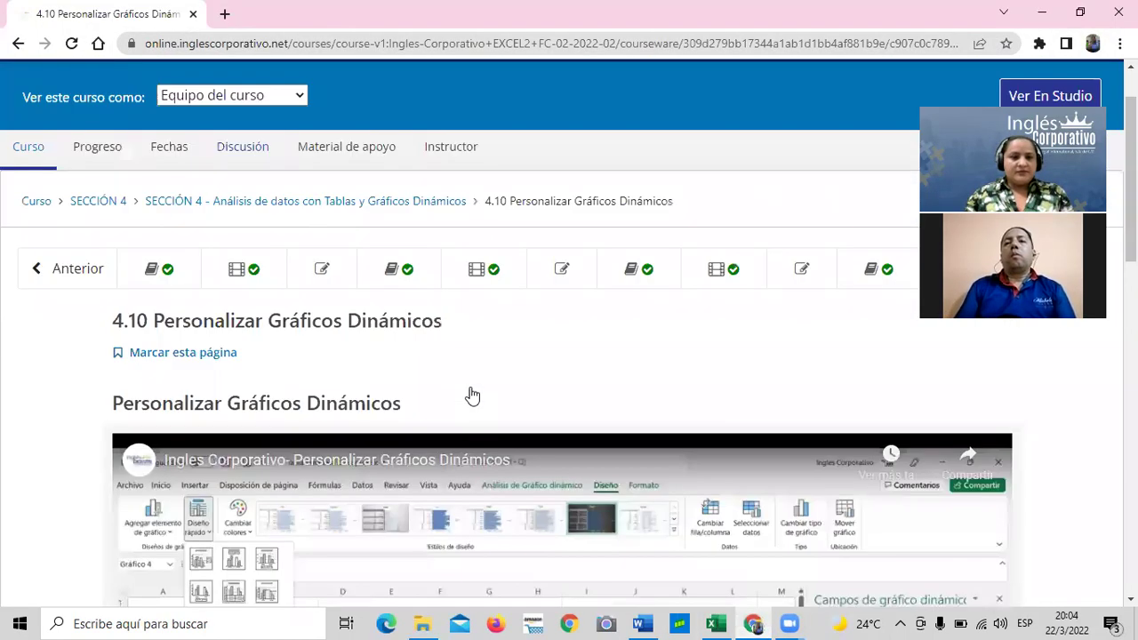
{"action": "scroll", "coordinate": [473, 396], "scroll_direction": "up", "scroll_amount": 1}
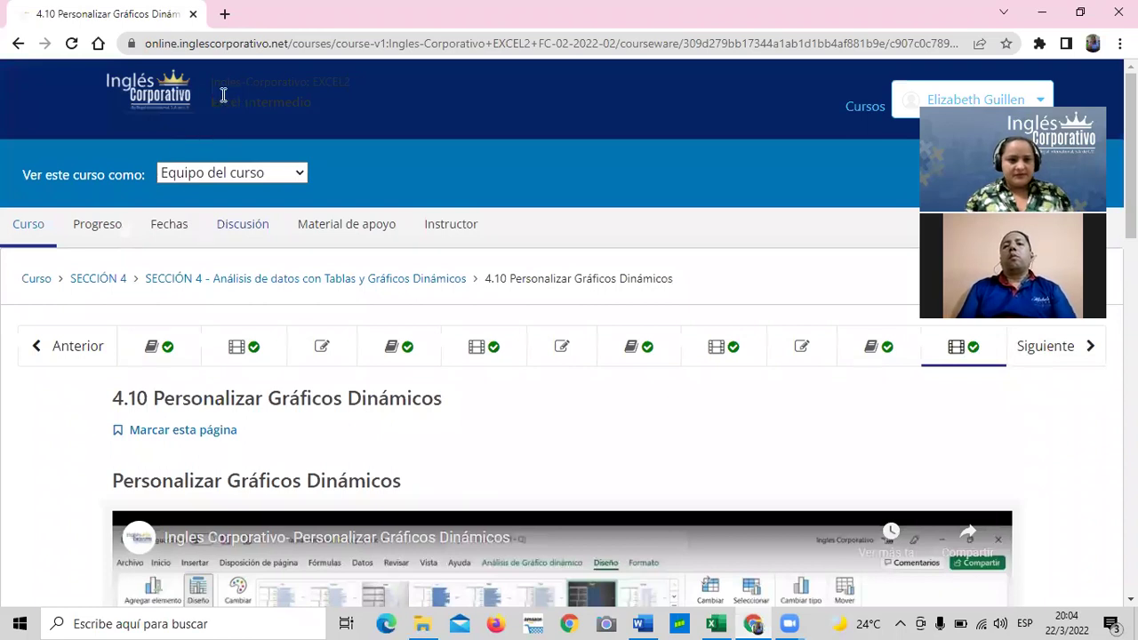
{"action": "left_click", "coordinate": [169, 103]}
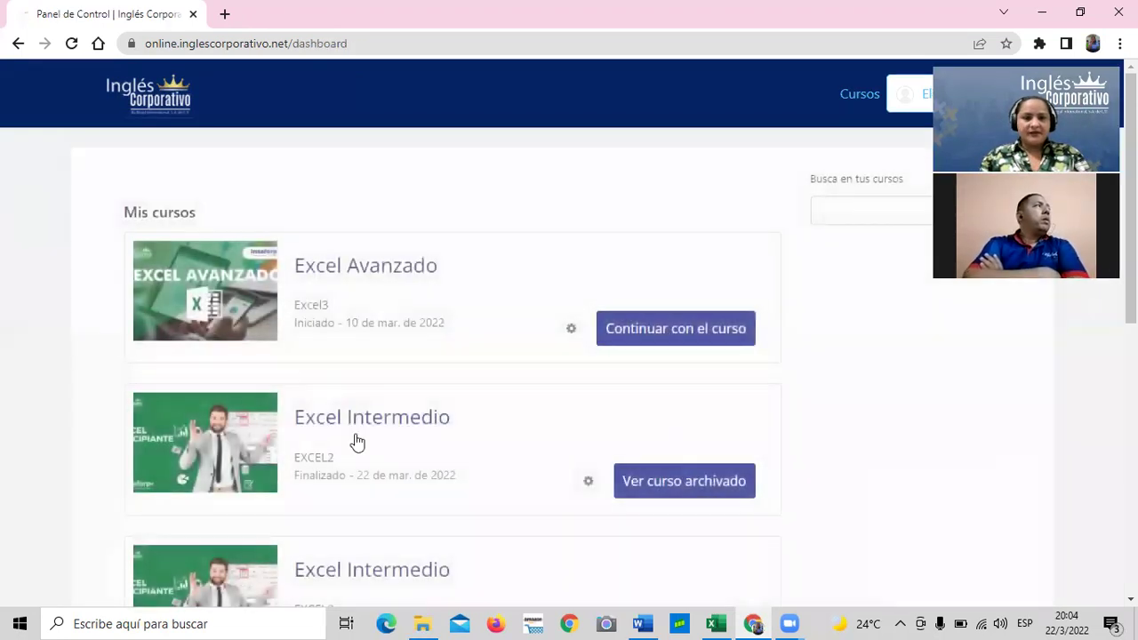
- Open the archived Excel Intermedio course that finished on 22 de mar. de 2022
{"action": "left_click", "coordinate": [654, 486]}
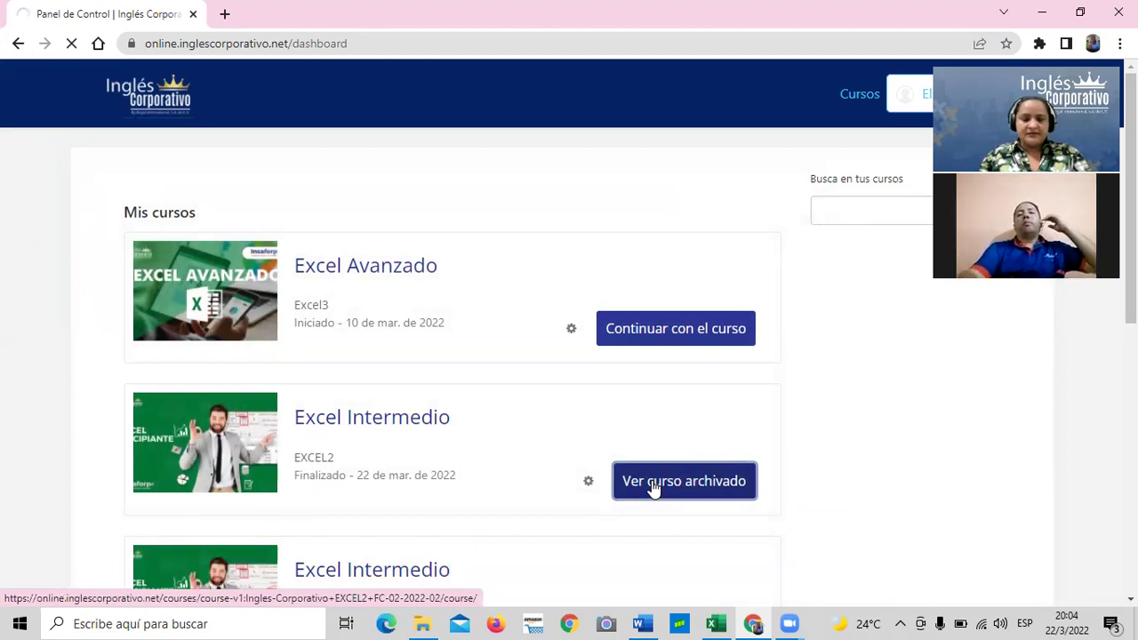
{"action": "scroll", "coordinate": [651, 488], "scroll_direction": "down", "scroll_amount": 1}
{"action": "scroll", "coordinate": [650, 487], "scroll_direction": "down", "scroll_amount": 2}
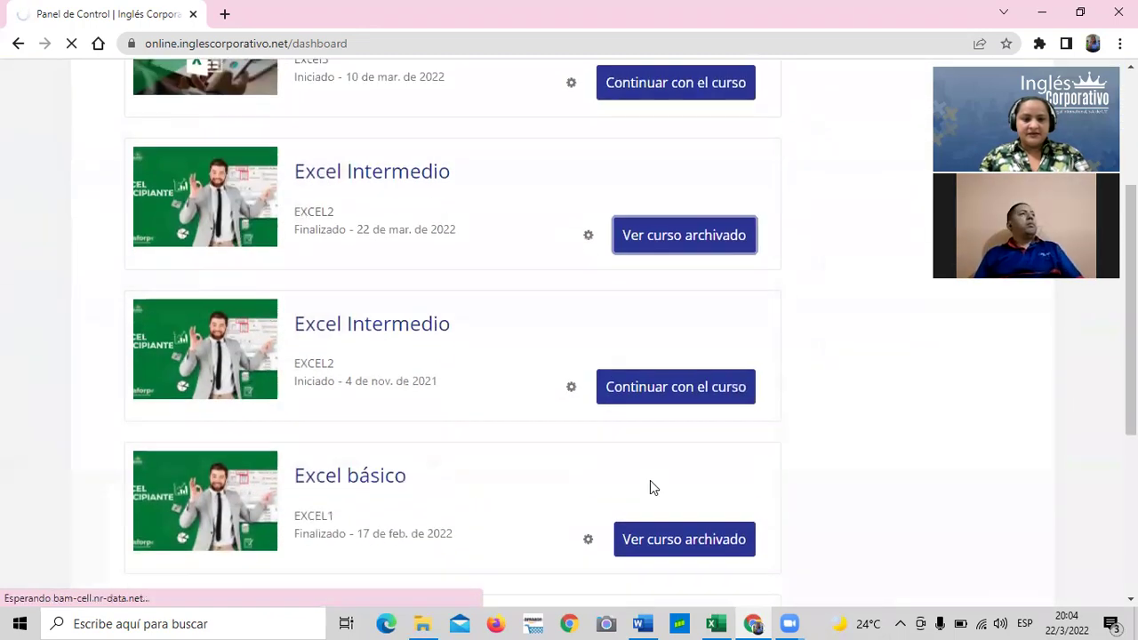
{"action": "scroll", "coordinate": [650, 488], "scroll_direction": "down", "scroll_amount": 2}
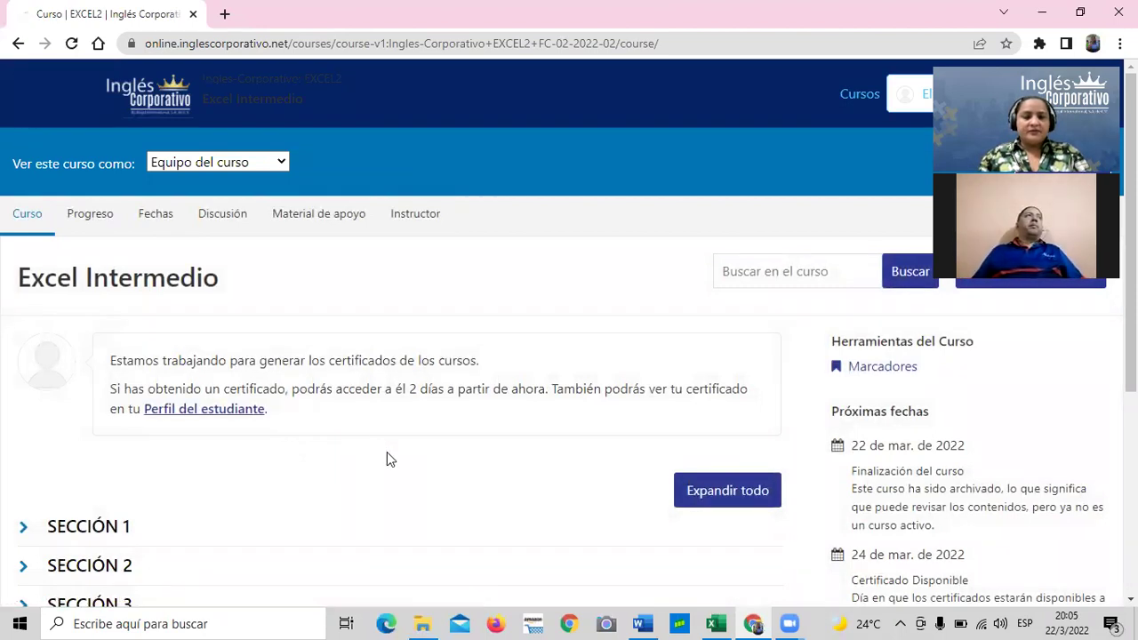
- Look over the Excel Intermedio course outline and certificate notice, and collapse SECCIÓN 4
{"action": "scroll", "coordinate": [387, 459], "scroll_direction": "down", "scroll_amount": 2}
{"action": "scroll", "coordinate": [387, 459], "scroll_direction": "up", "scroll_amount": 1}
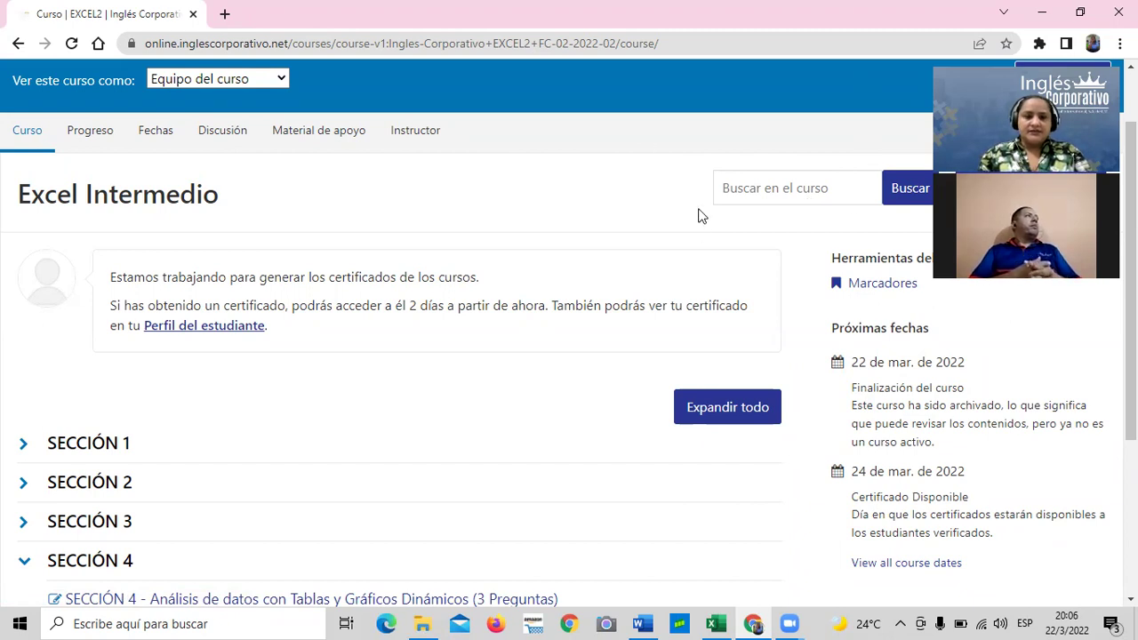
{"action": "scroll", "coordinate": [507, 277], "scroll_direction": "down", "scroll_amount": 2}
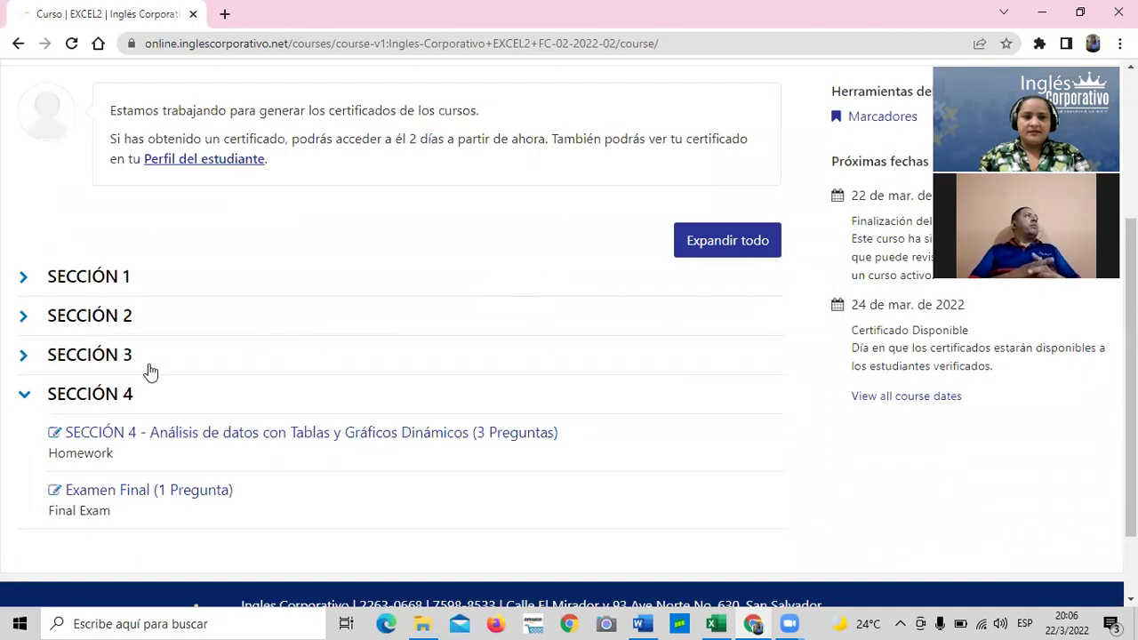
{"action": "left_click", "coordinate": [26, 399]}
{"action": "scroll", "coordinate": [272, 381], "scroll_direction": "up", "scroll_amount": 3}
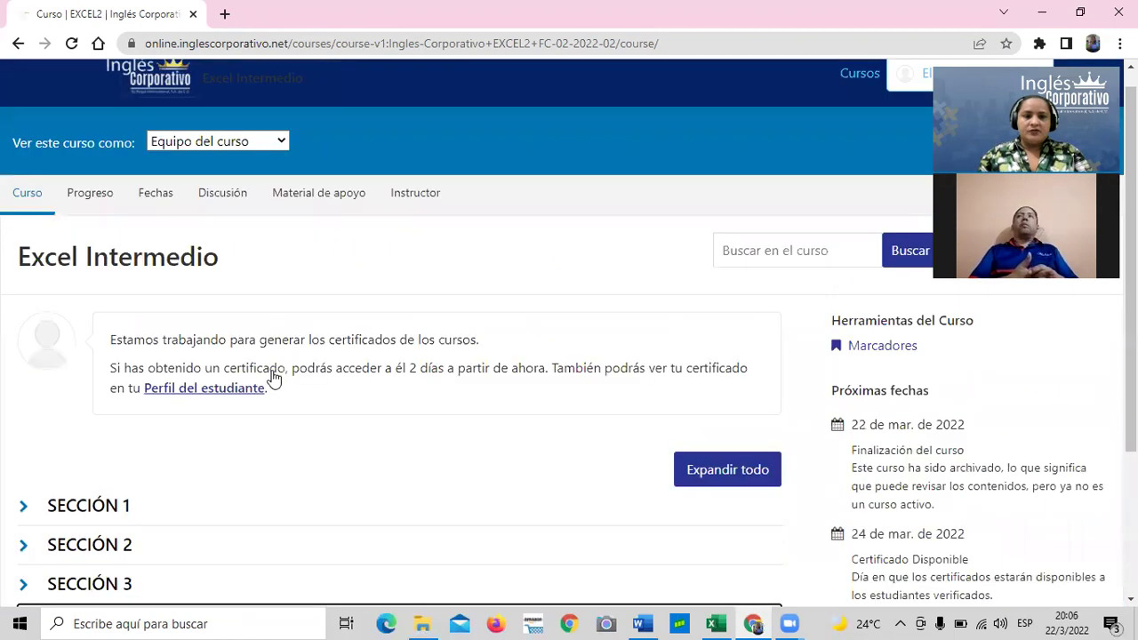
{"action": "scroll", "coordinate": [228, 286], "scroll_direction": "down", "scroll_amount": 1}
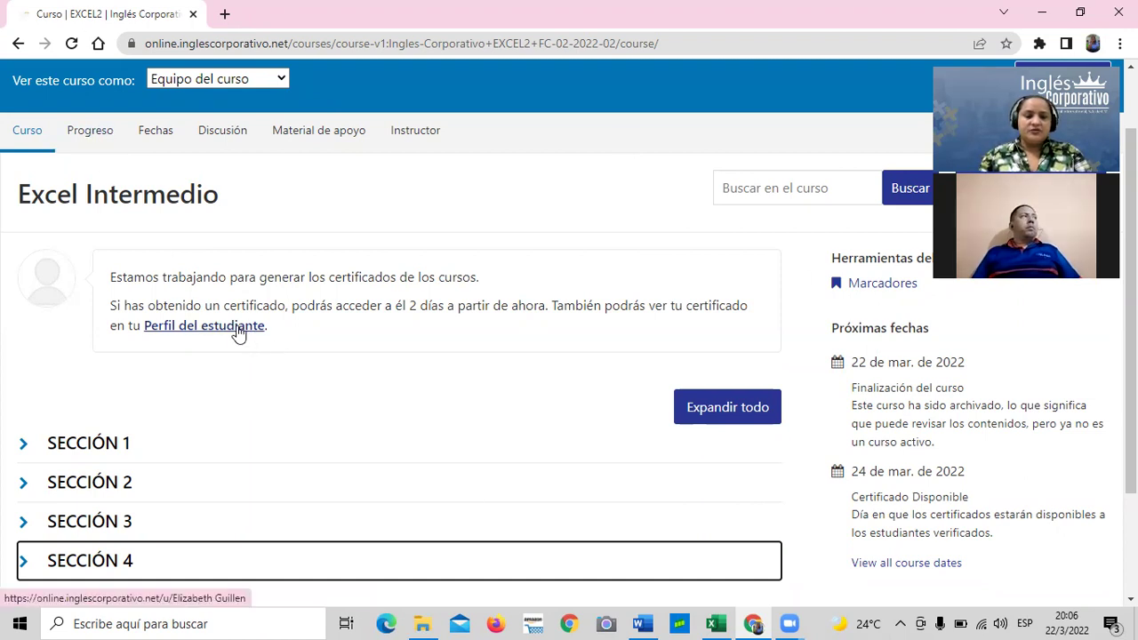
- Open the course progress page and review the scores from SECCIÓN 1 through the Examen Final
{"action": "left_click", "coordinate": [107, 131]}
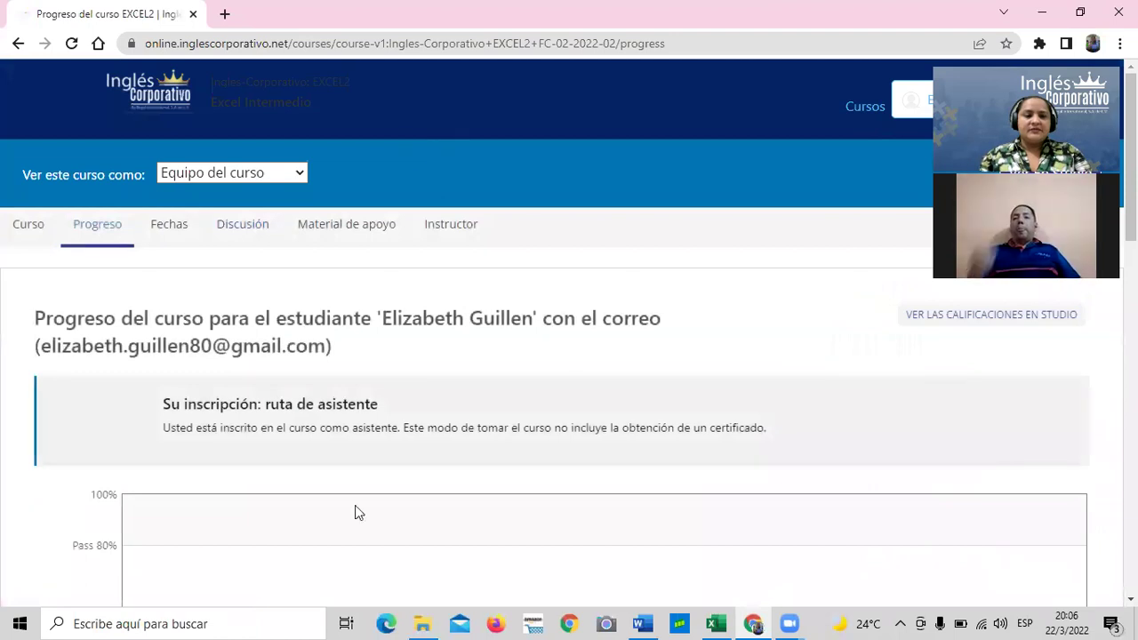
{"action": "scroll", "coordinate": [577, 401], "scroll_direction": "down", "scroll_amount": 5}
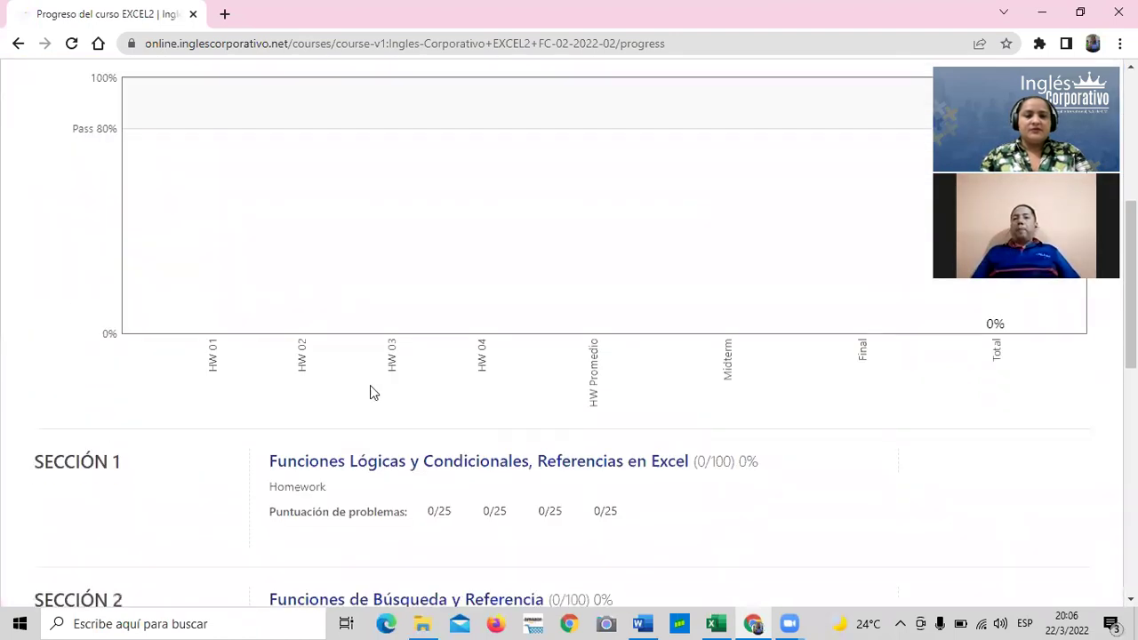
{"action": "scroll", "coordinate": [610, 444], "scroll_direction": "down", "scroll_amount": 5}
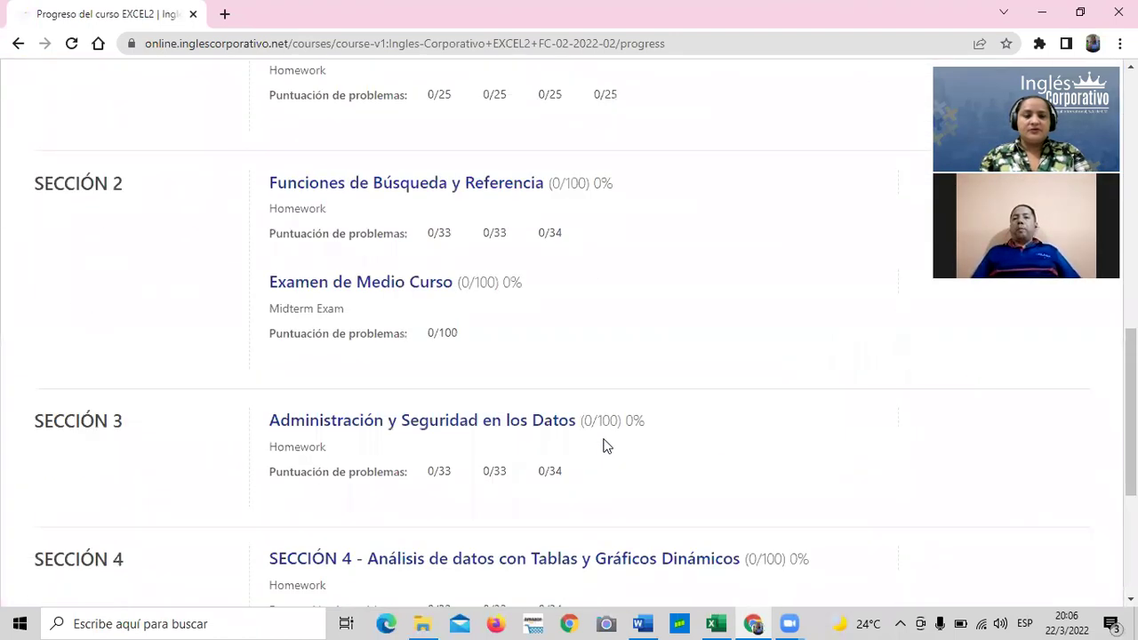
{"action": "scroll", "coordinate": [609, 438], "scroll_direction": "down", "scroll_amount": 4}
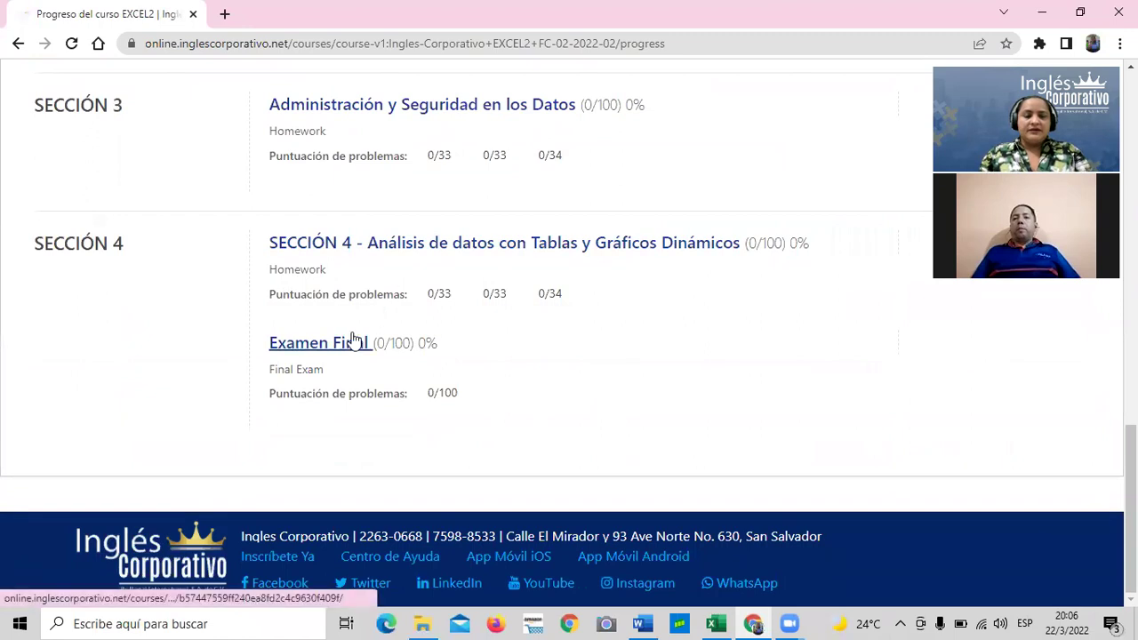
{"action": "scroll", "coordinate": [354, 340], "scroll_direction": "up", "scroll_amount": 8}
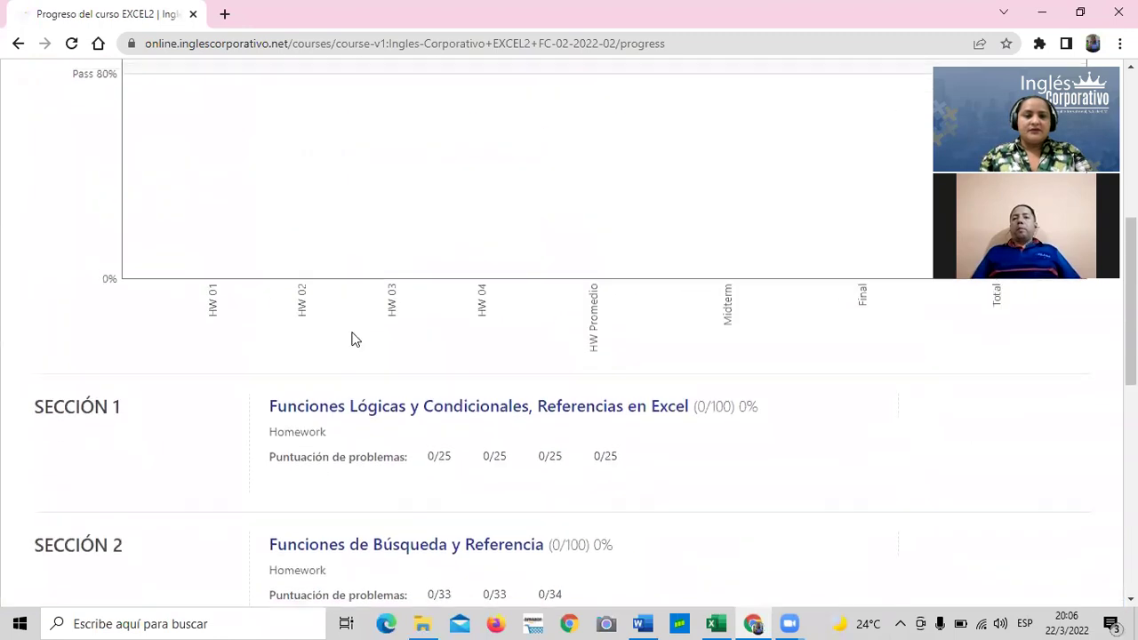
{"action": "scroll", "coordinate": [354, 341], "scroll_direction": "up", "scroll_amount": 3}
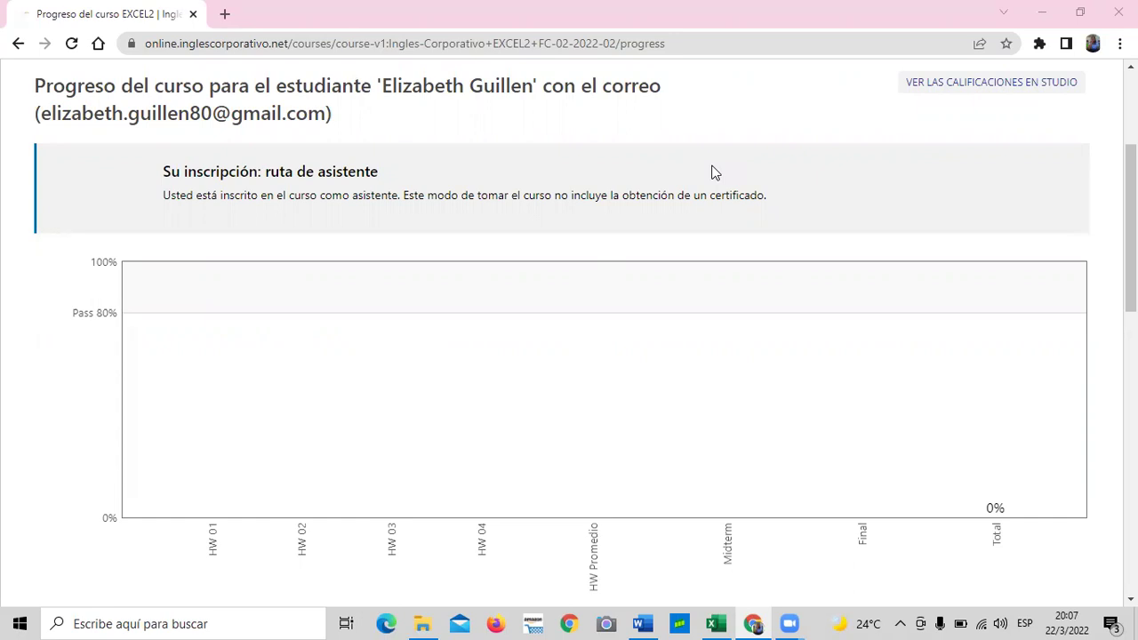
- Examine the grade chart with its pass mark, the enrolment notice and the section scores on the progress page
{"action": "scroll", "coordinate": [690, 415], "scroll_direction": "down", "scroll_amount": 5}
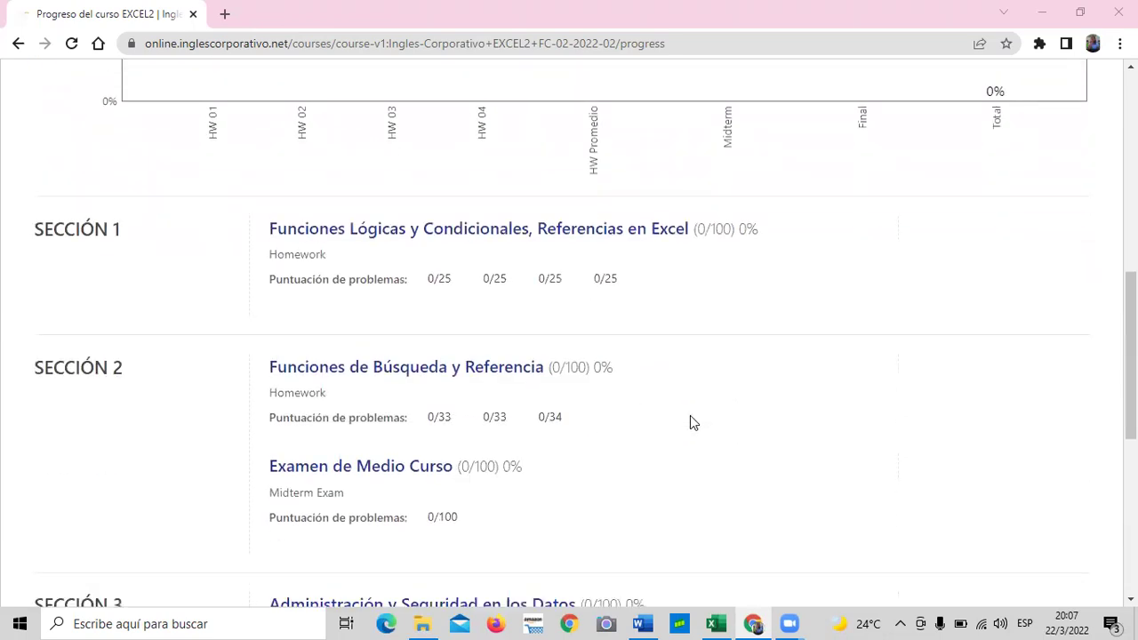
{"action": "scroll", "coordinate": [690, 416], "scroll_direction": "down", "scroll_amount": 3}
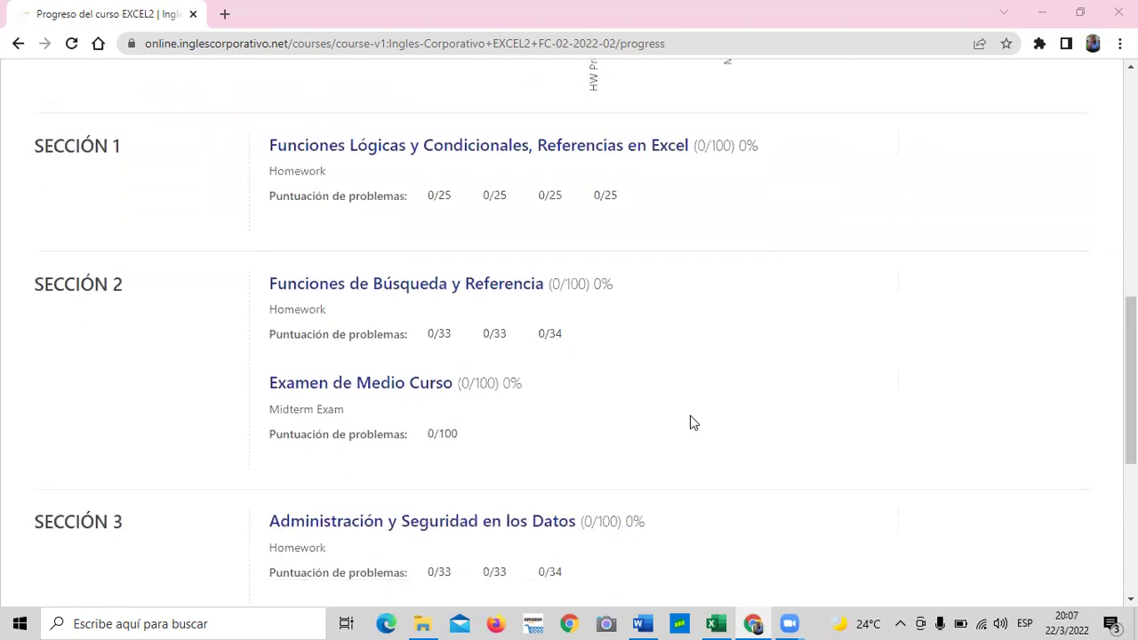
{"action": "scroll", "coordinate": [674, 396], "scroll_direction": "down", "scroll_amount": 3}
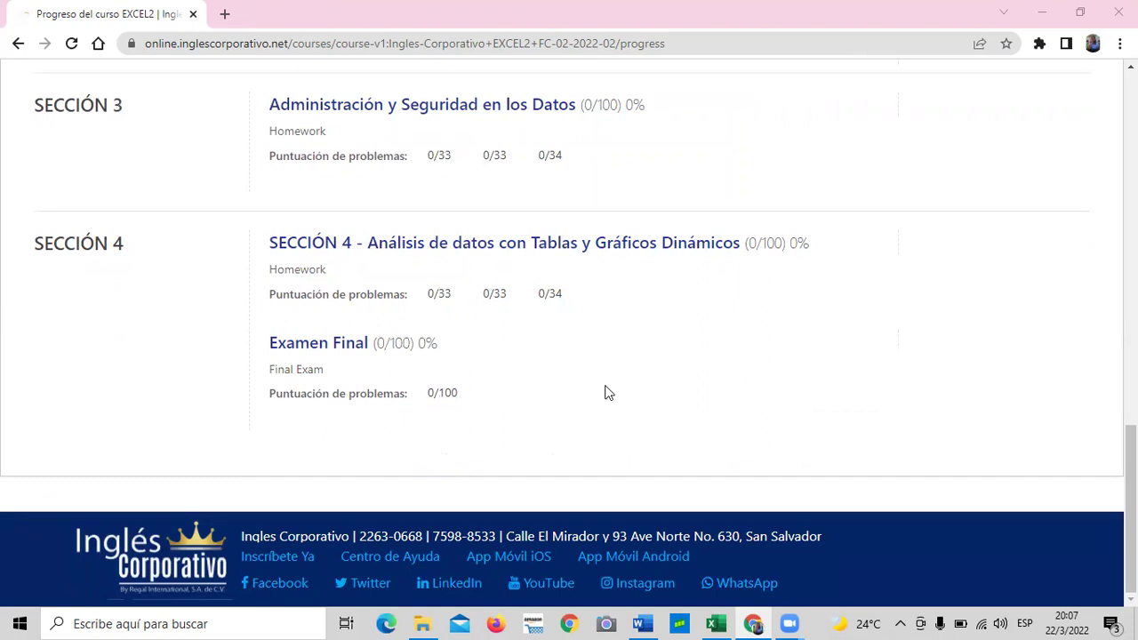
{"action": "scroll", "coordinate": [608, 393], "scroll_direction": "up", "scroll_amount": 8}
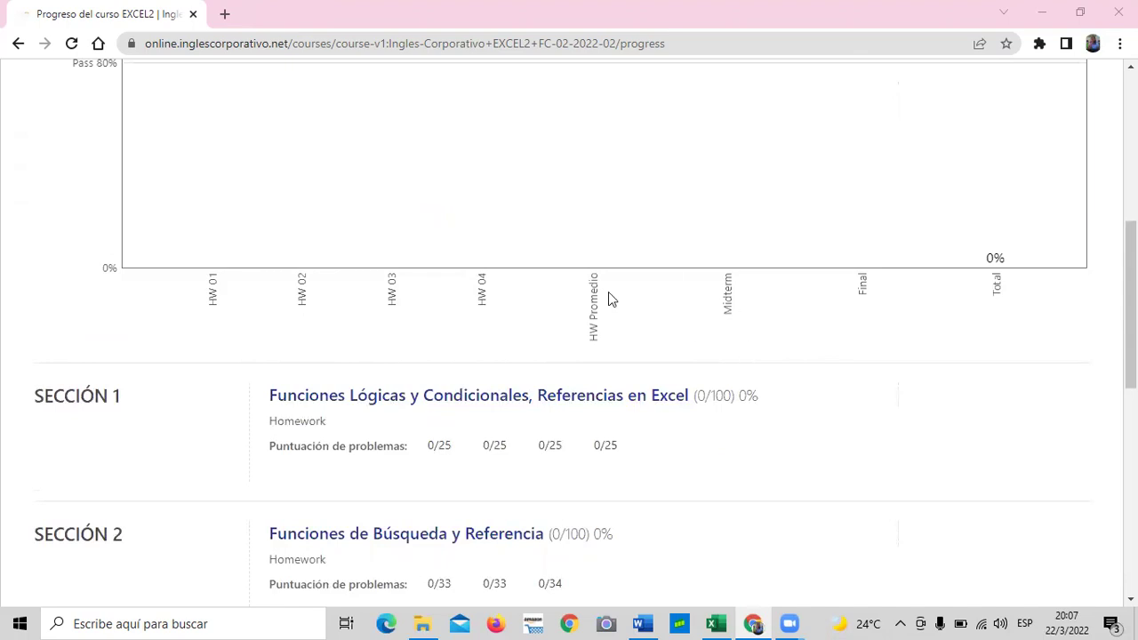
{"action": "scroll", "coordinate": [667, 294], "scroll_direction": "up", "scroll_amount": 2}
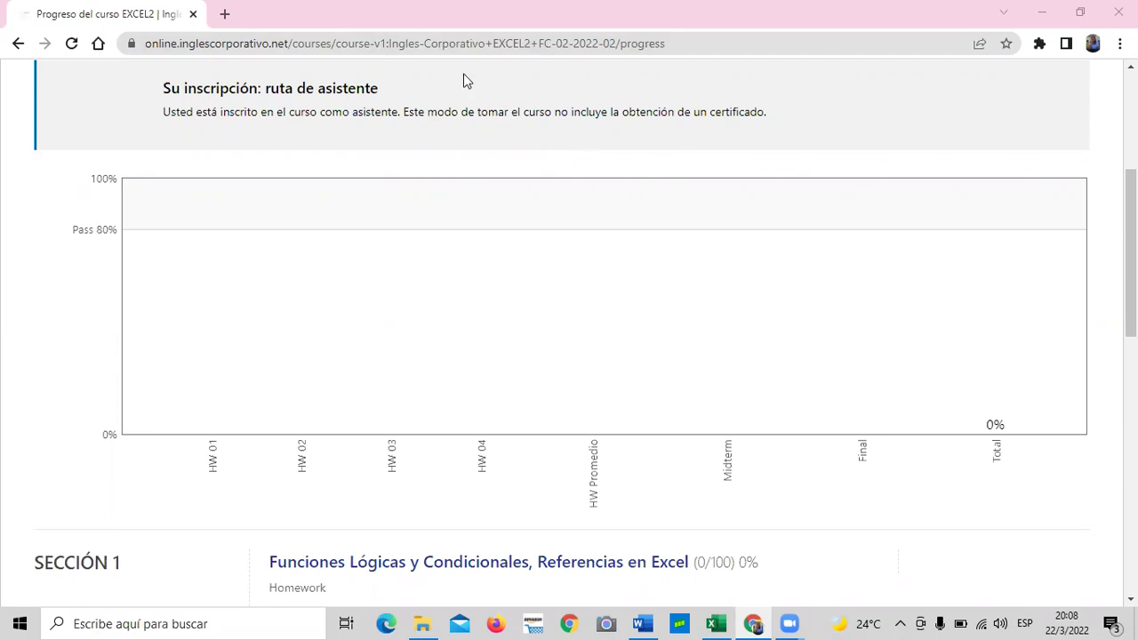
{"action": "scroll", "coordinate": [610, 328], "scroll_direction": "up", "scroll_amount": 3}
{"action": "scroll", "coordinate": [610, 328], "scroll_direction": "down", "scroll_amount": 1}
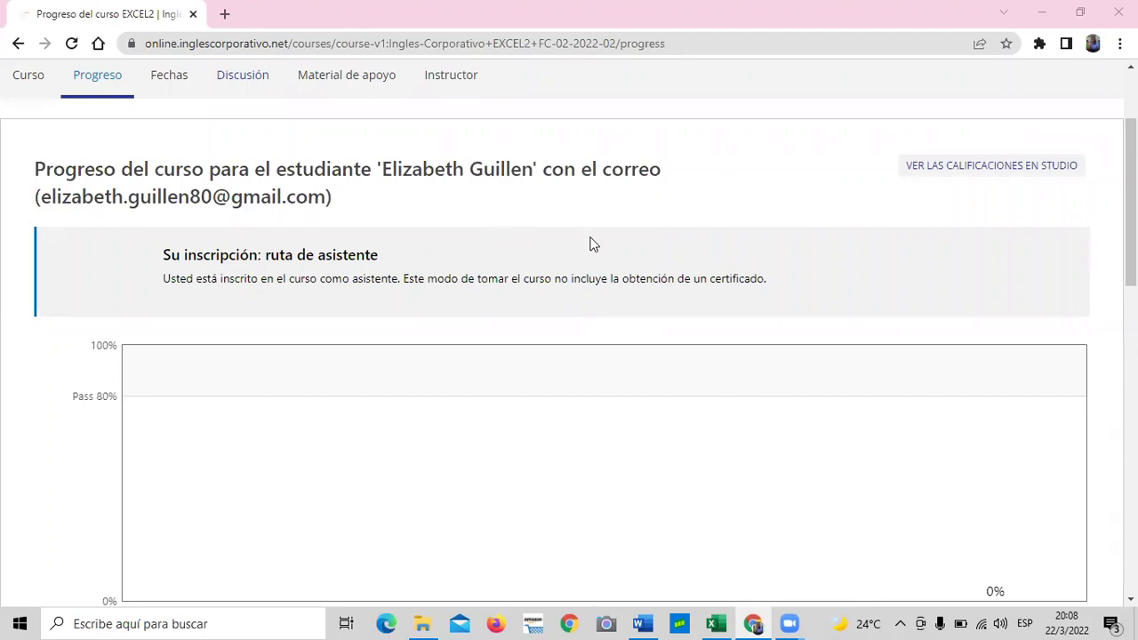
{"action": "scroll", "coordinate": [572, 281], "scroll_direction": "down", "scroll_amount": 3}
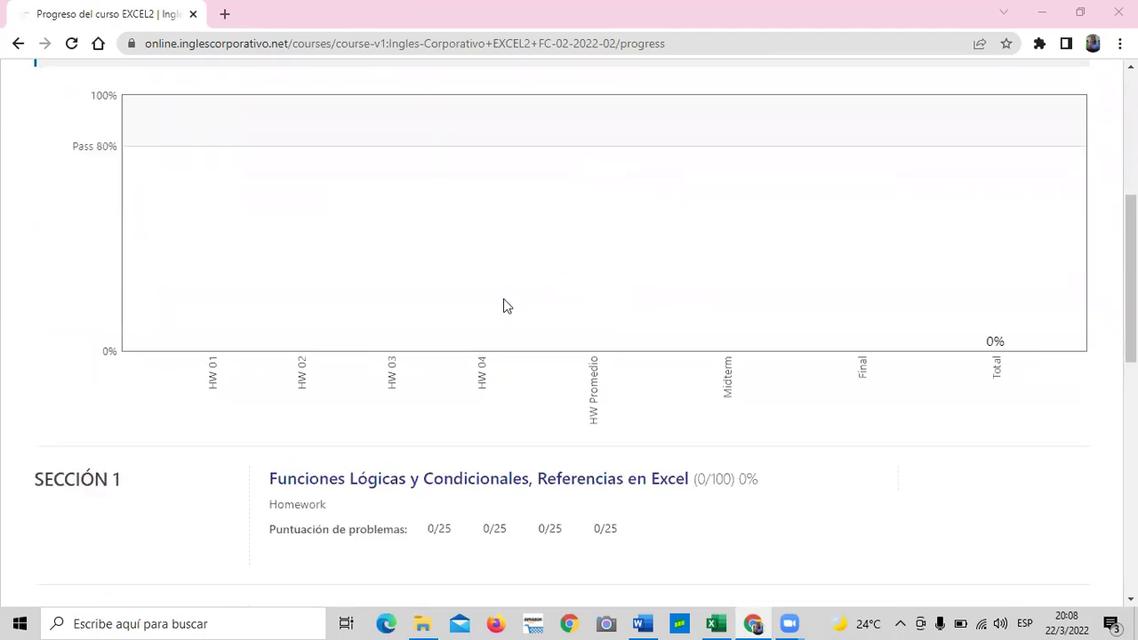
{"action": "scroll", "coordinate": [505, 304], "scroll_direction": "up", "scroll_amount": 5}
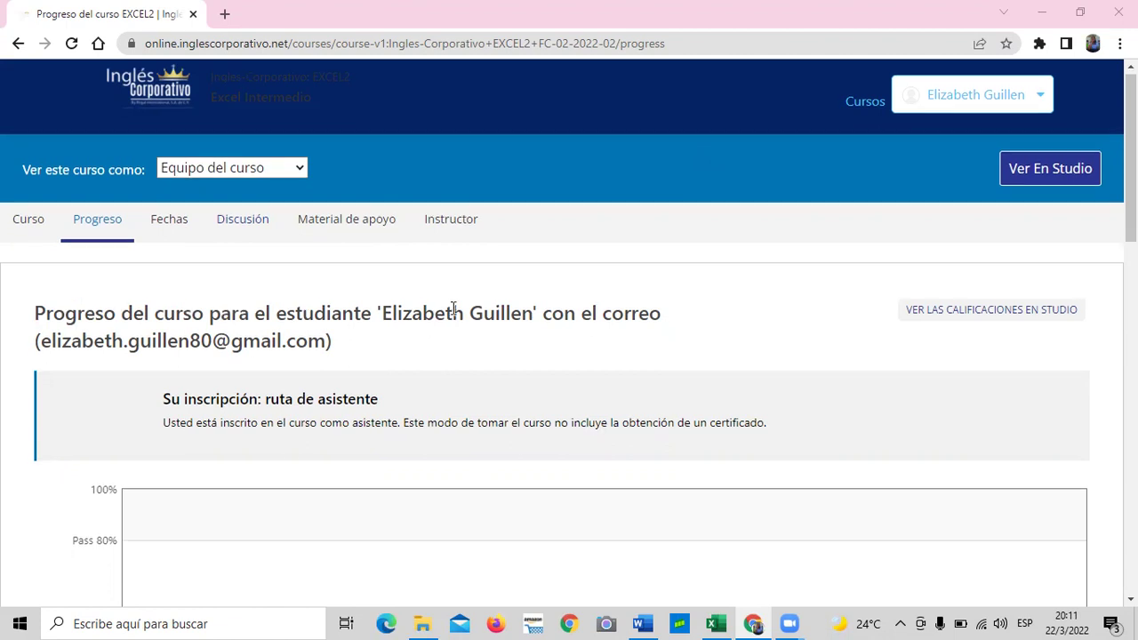
- Examine the homework, midterm and final exam score breakdown for Secciones 1 to 4
{"action": "scroll", "coordinate": [451, 305], "scroll_direction": "down", "scroll_amount": 2}
{"action": "scroll", "coordinate": [453, 309], "scroll_direction": "down", "scroll_amount": 10}
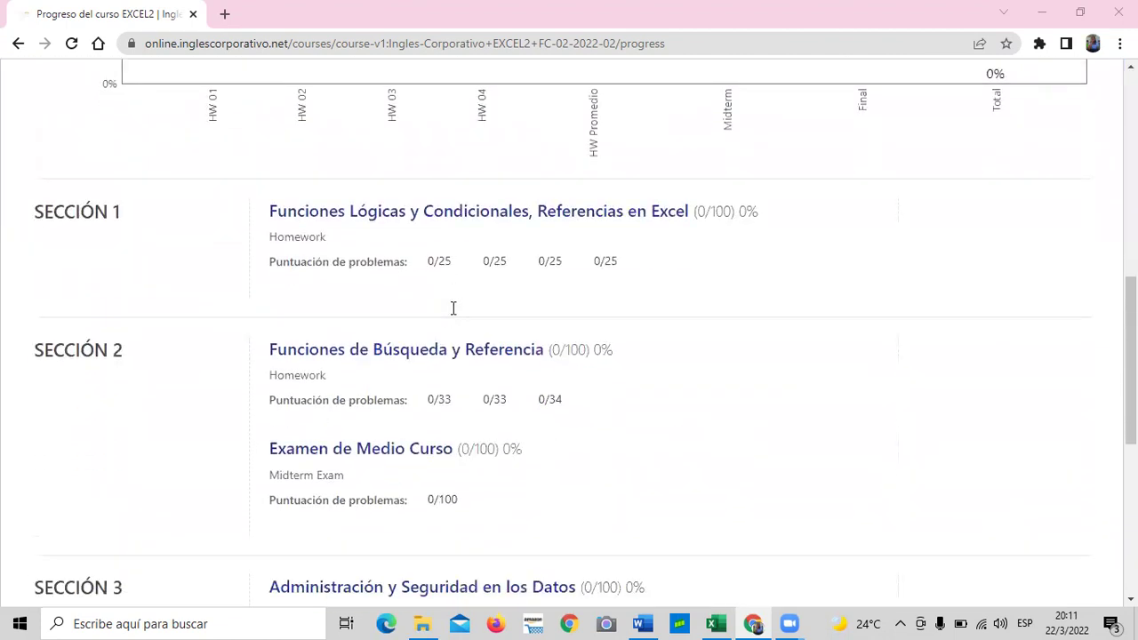
{"action": "scroll", "coordinate": [452, 314], "scroll_direction": "down", "scroll_amount": 2}
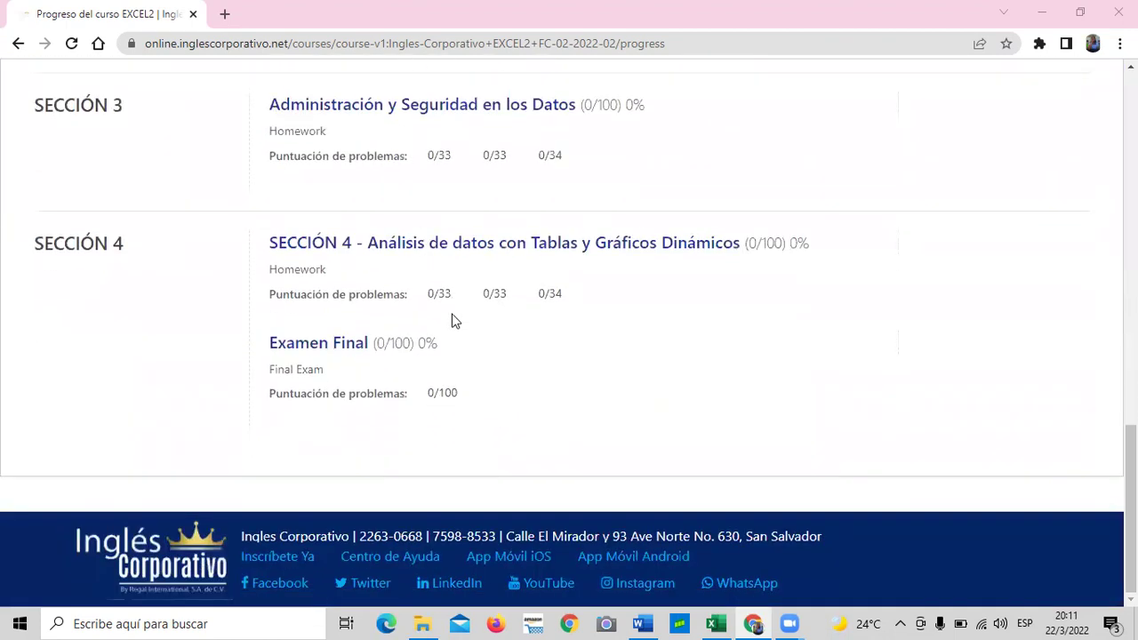
{"action": "scroll", "coordinate": [448, 348], "scroll_direction": "up", "scroll_amount": 3}
{"action": "scroll", "coordinate": [448, 351], "scroll_direction": "up", "scroll_amount": 7}
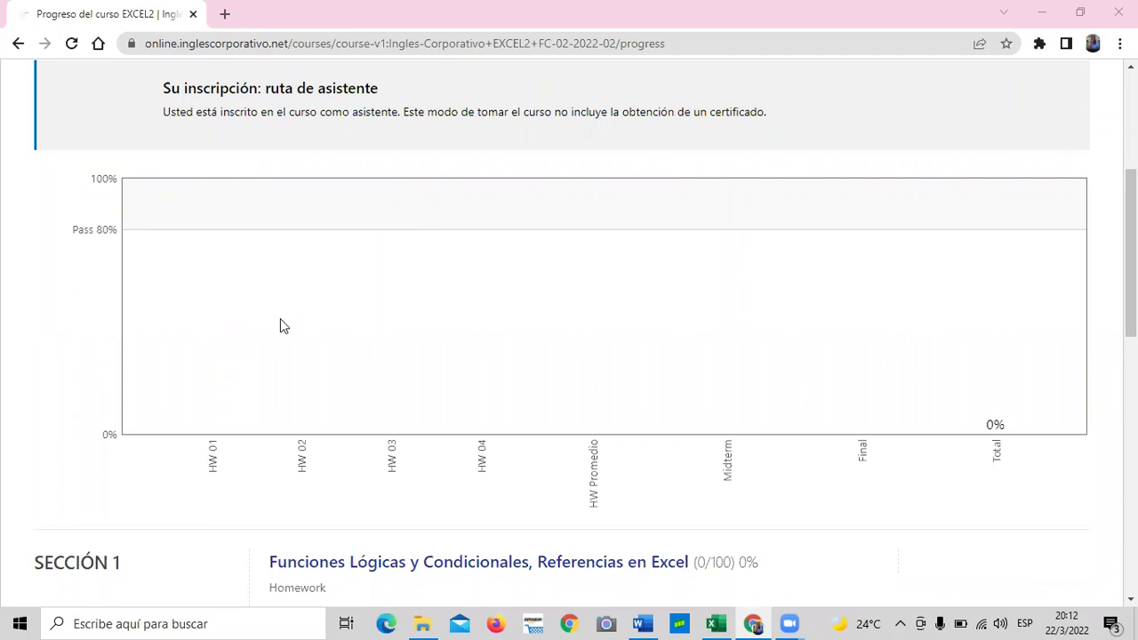
{"action": "scroll", "coordinate": [418, 378], "scroll_direction": "down", "scroll_amount": 8}
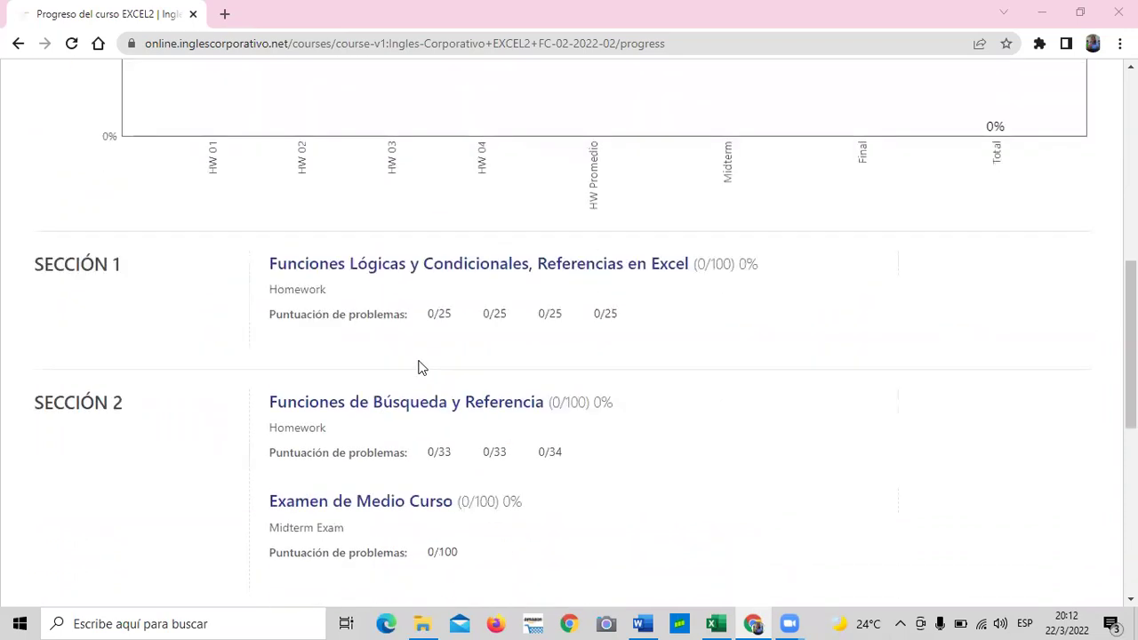
{"action": "scroll", "coordinate": [421, 367], "scroll_direction": "down", "scroll_amount": 2}
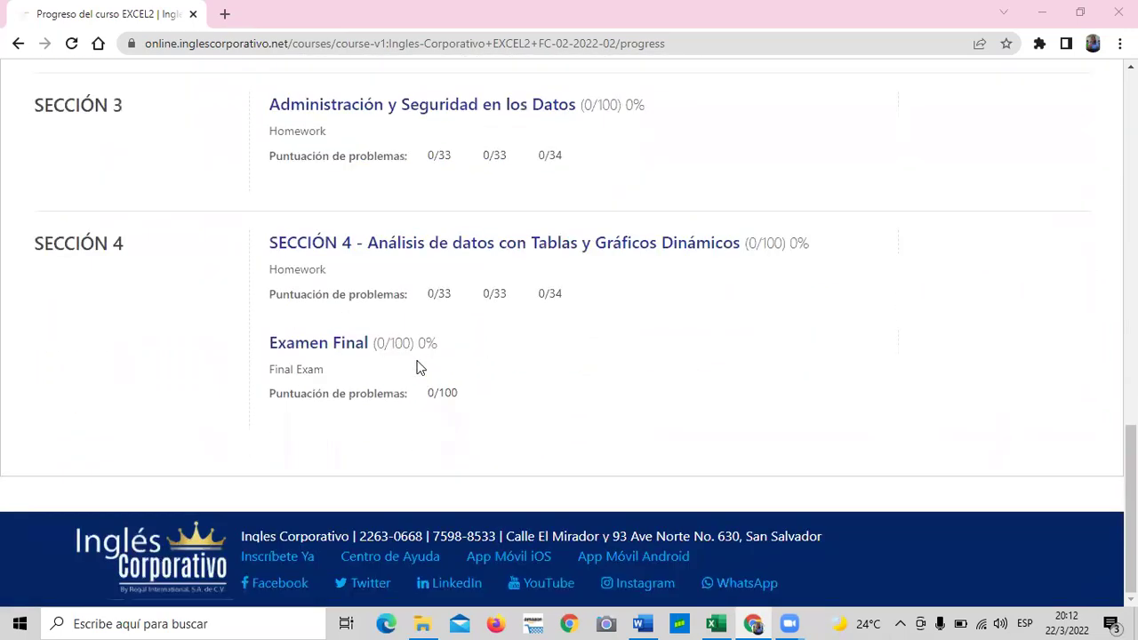
{"action": "scroll", "coordinate": [420, 367], "scroll_direction": "up", "scroll_amount": 1}
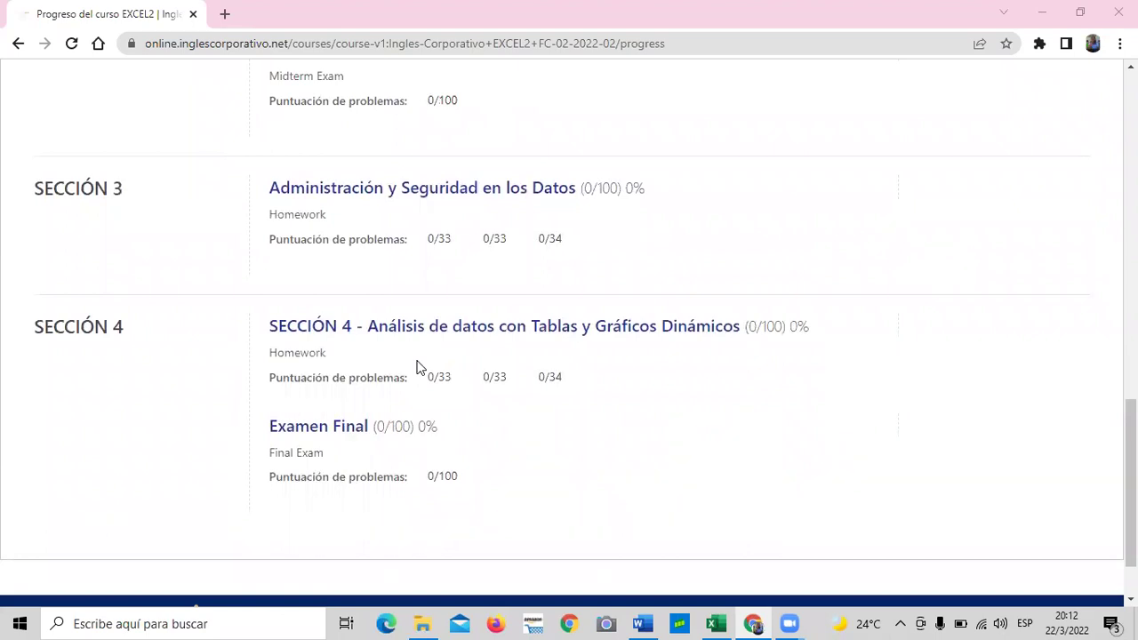
{"action": "scroll", "coordinate": [373, 240], "scroll_direction": "up", "scroll_amount": 3}
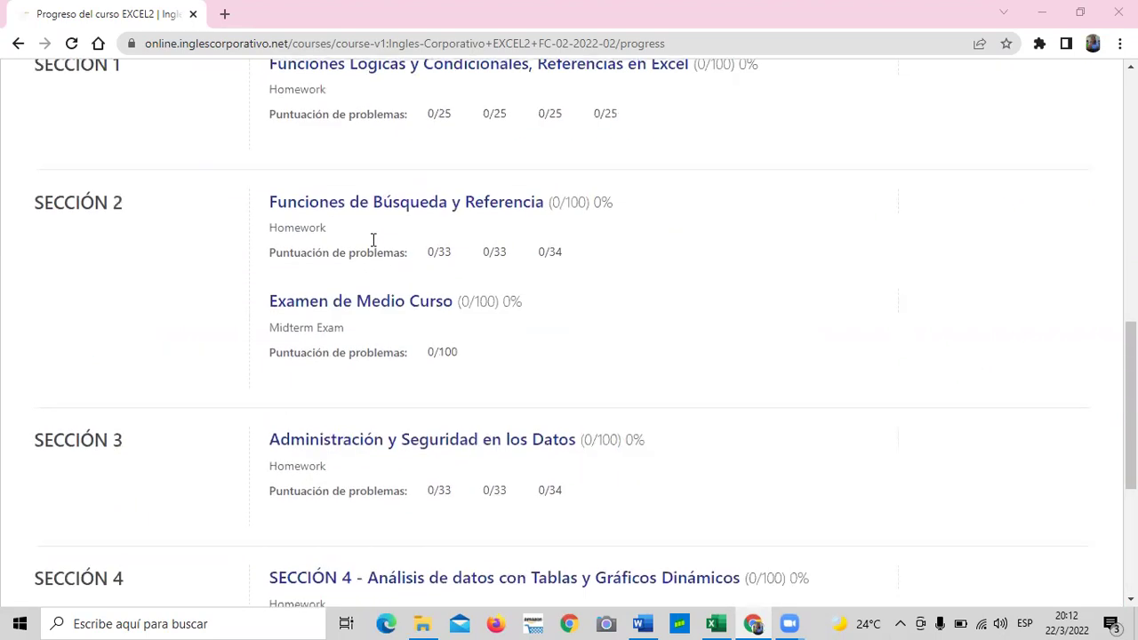
{"action": "scroll", "coordinate": [373, 240], "scroll_direction": "up", "scroll_amount": 10}
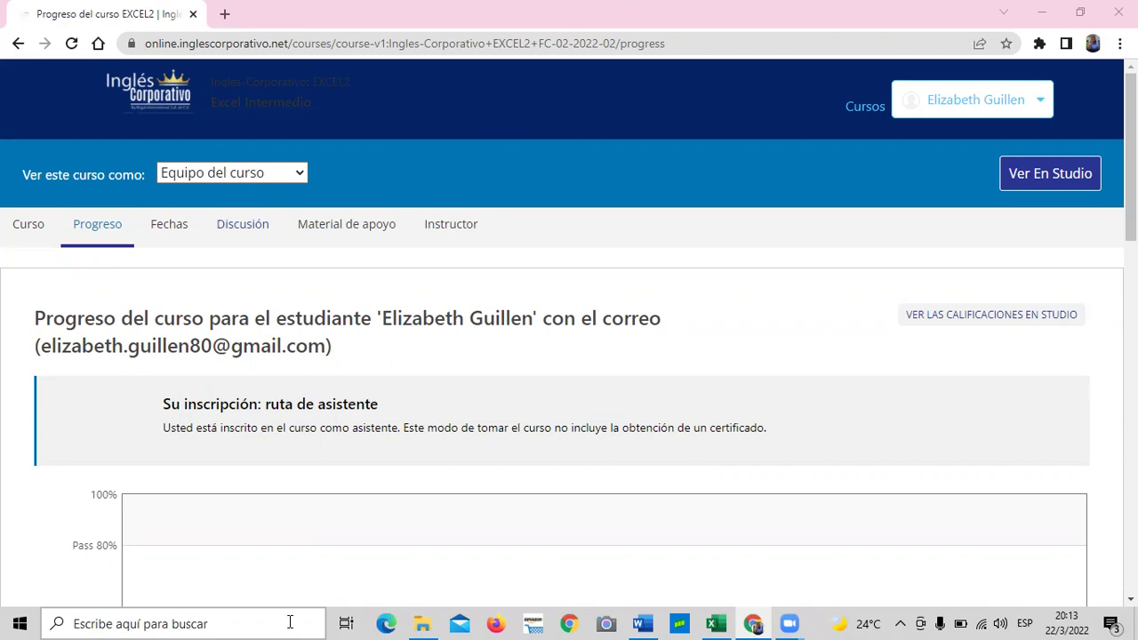
{"action": "scroll", "coordinate": [554, 281], "scroll_direction": "down", "scroll_amount": 2}
{"action": "scroll", "coordinate": [554, 271], "scroll_direction": "down", "scroll_amount": 11}
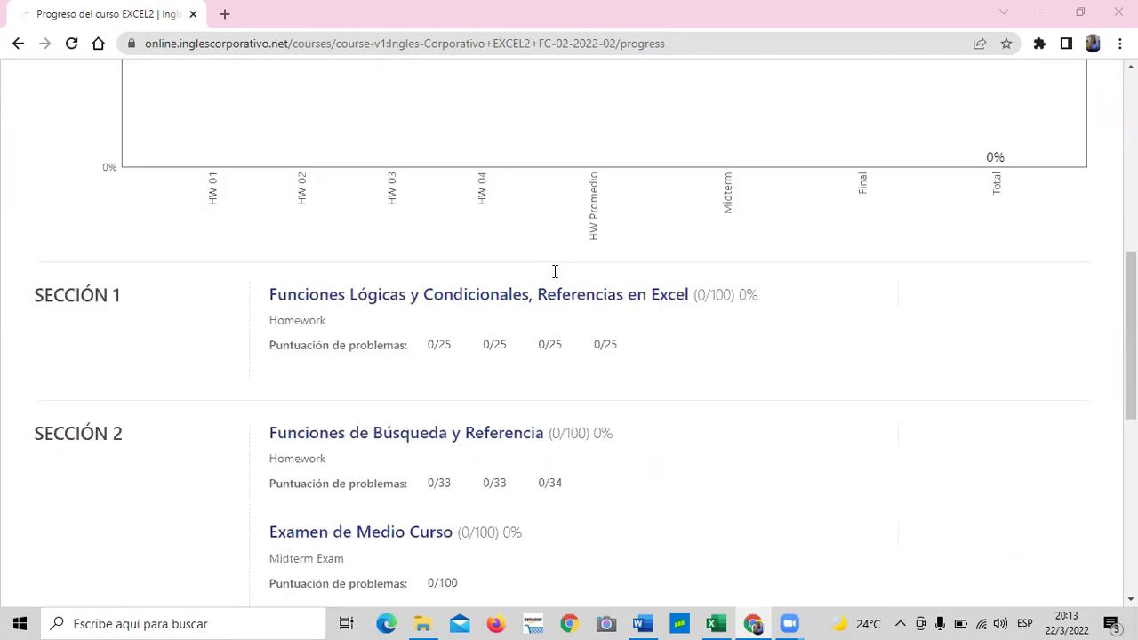
{"action": "scroll", "coordinate": [555, 274], "scroll_direction": "up", "scroll_amount": 7}
{"action": "scroll", "coordinate": [552, 271], "scroll_direction": "up", "scroll_amount": 6}
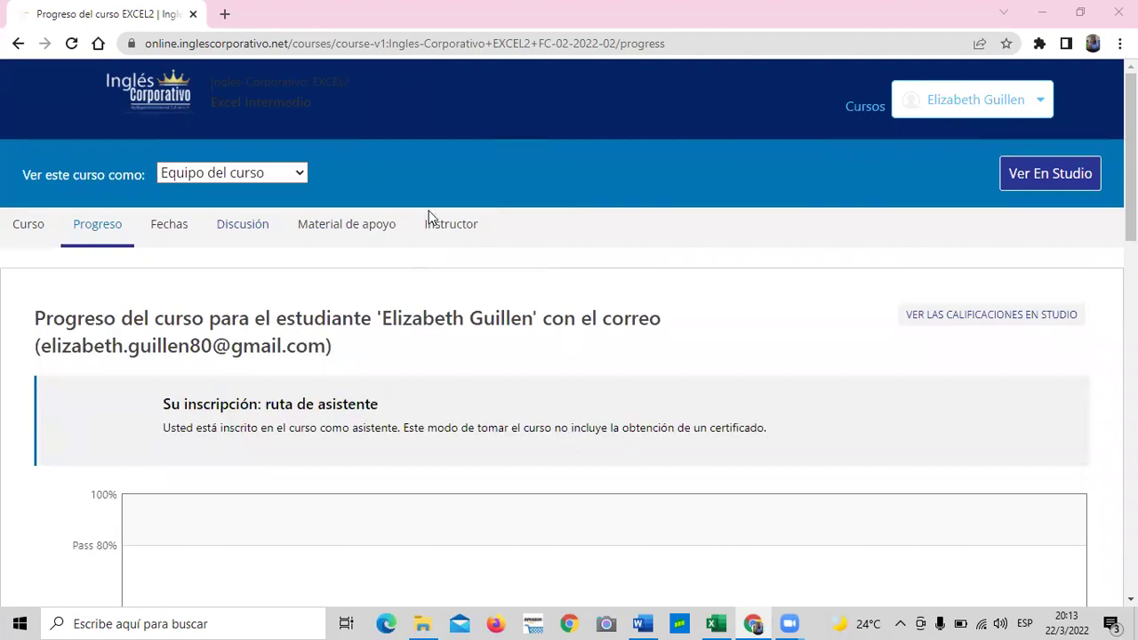
- Return to the Excel Intermedio course outline and review the certificate notice and the contents of SECCIÓN 4
{"action": "left_click", "coordinate": [34, 228]}
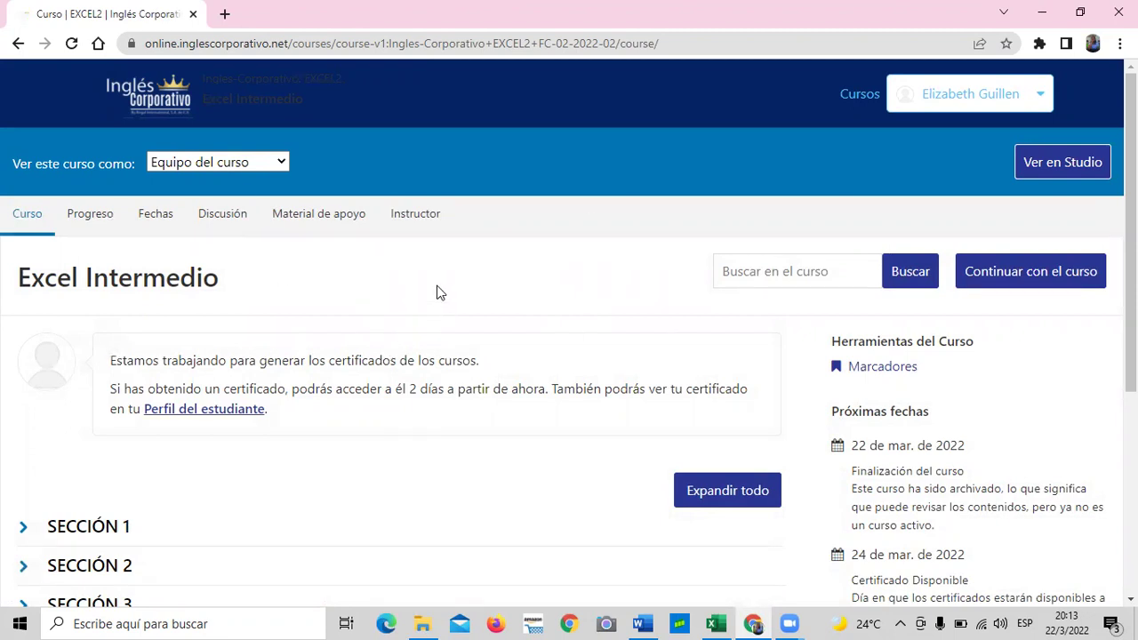
{"action": "scroll", "coordinate": [269, 516], "scroll_direction": "down", "scroll_amount": 1}
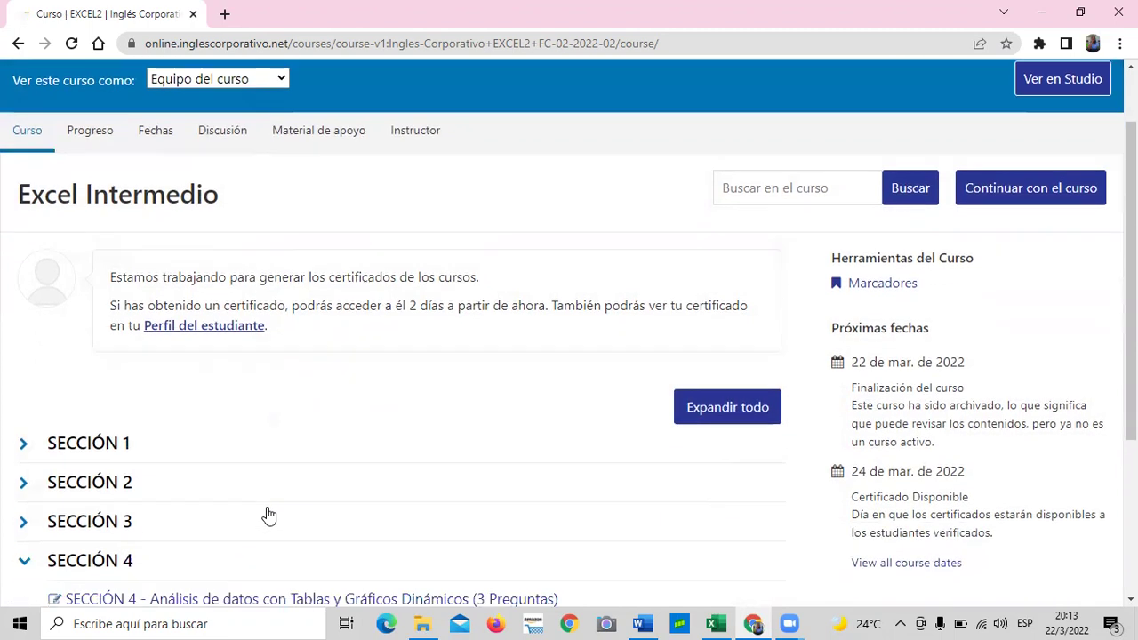
{"action": "scroll", "coordinate": [269, 515], "scroll_direction": "down", "scroll_amount": 2}
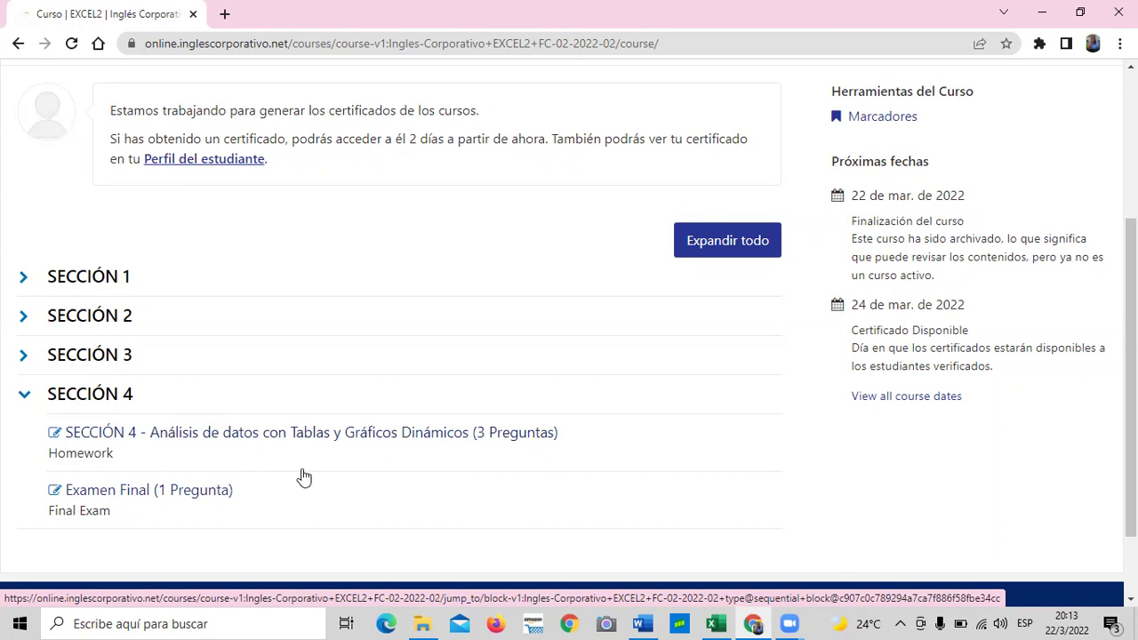
{"action": "scroll", "coordinate": [294, 297], "scroll_direction": "up", "scroll_amount": 2}
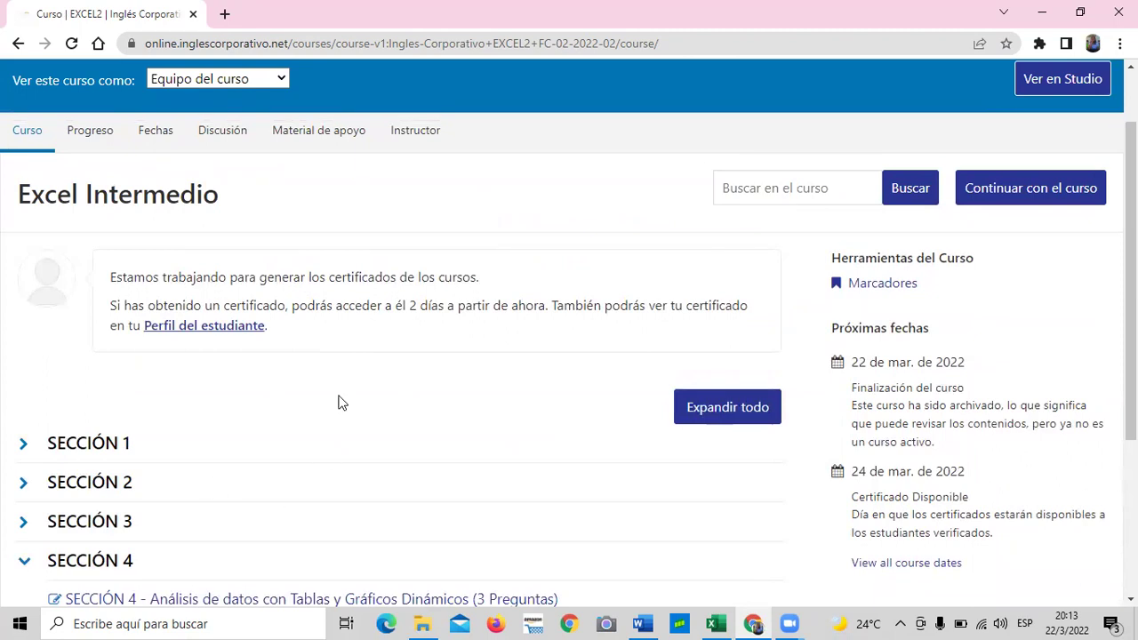
{"action": "scroll", "coordinate": [338, 403], "scroll_direction": "down", "scroll_amount": 2}
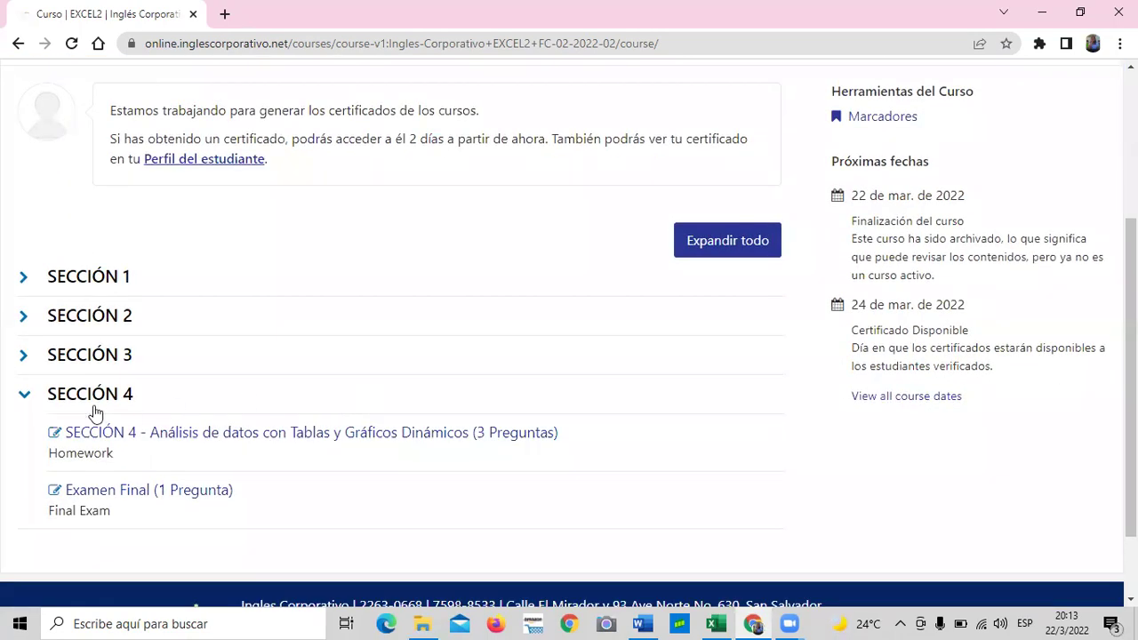
- Open the SECCIÓN 4 lesson on pivot tables and charts and look over the 4.10 Personalizar Gráficos Dinámicos page
{"action": "left_click", "coordinate": [287, 435]}
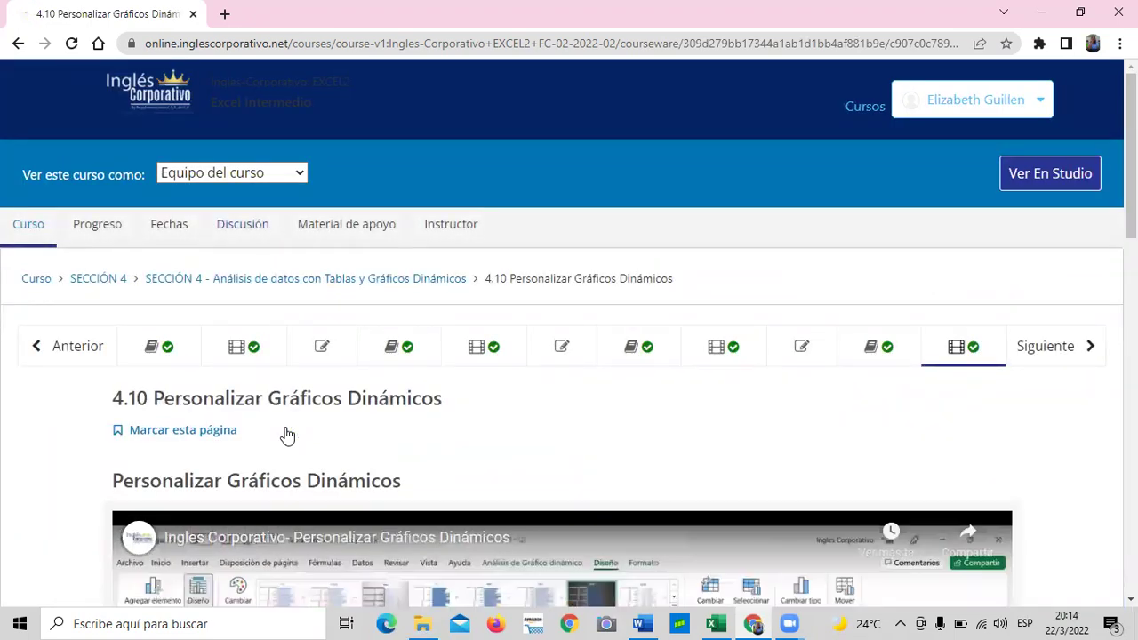
{"action": "scroll", "coordinate": [287, 435], "scroll_direction": "down", "scroll_amount": 4}
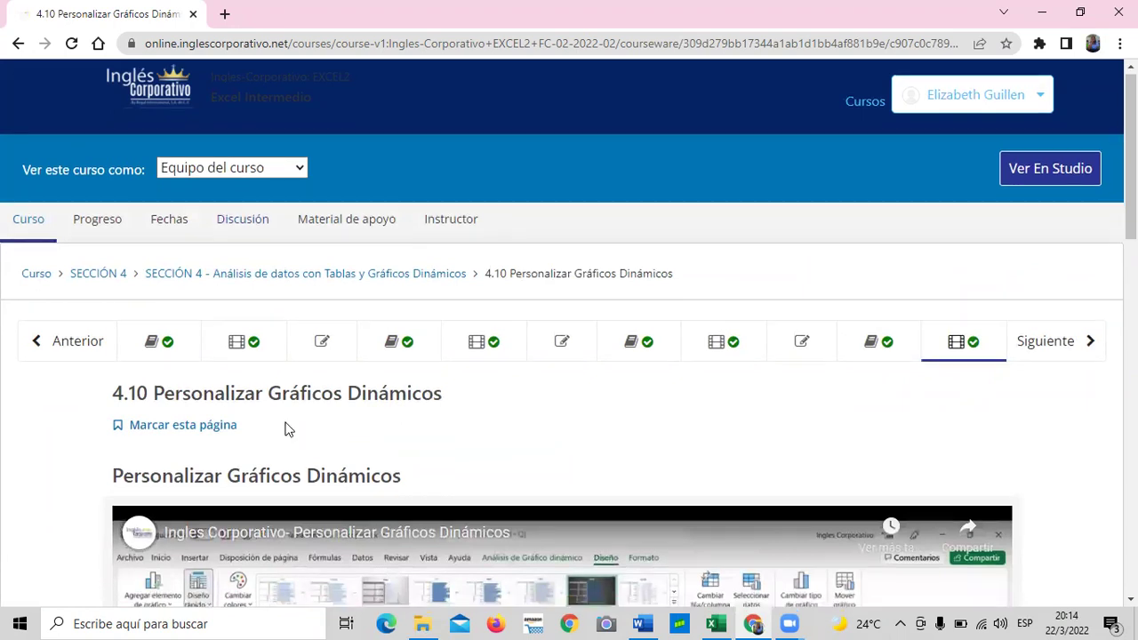
{"action": "scroll", "coordinate": [285, 429], "scroll_direction": "down", "scroll_amount": 1}
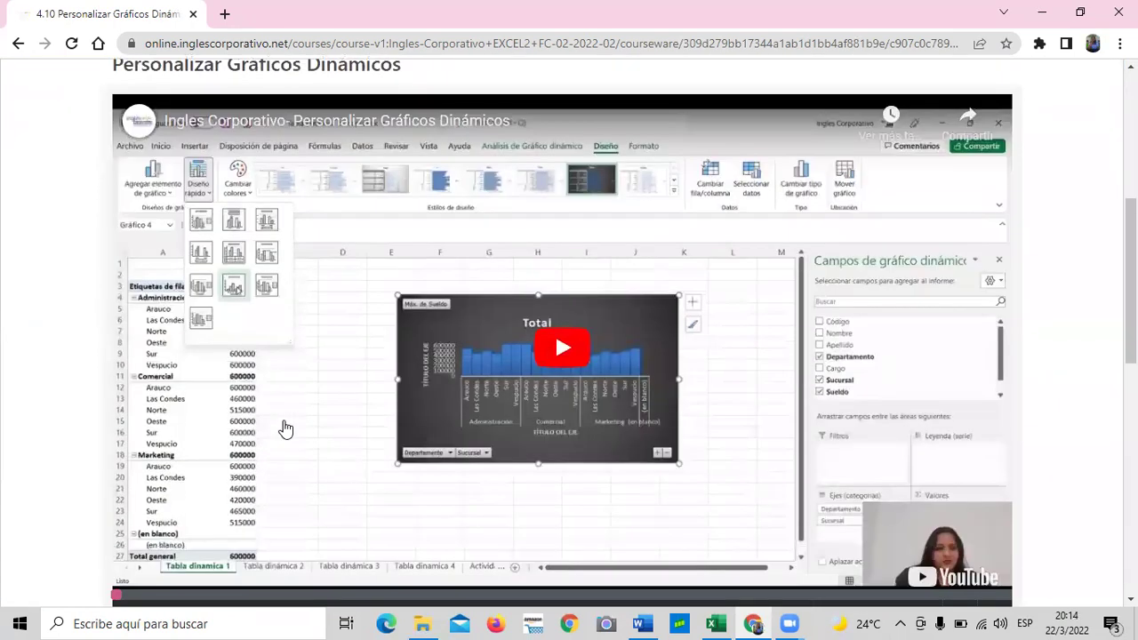
{"action": "scroll", "coordinate": [285, 428], "scroll_direction": "up", "scroll_amount": 1}
{"action": "scroll", "coordinate": [285, 429], "scroll_direction": "up", "scroll_amount": 3}
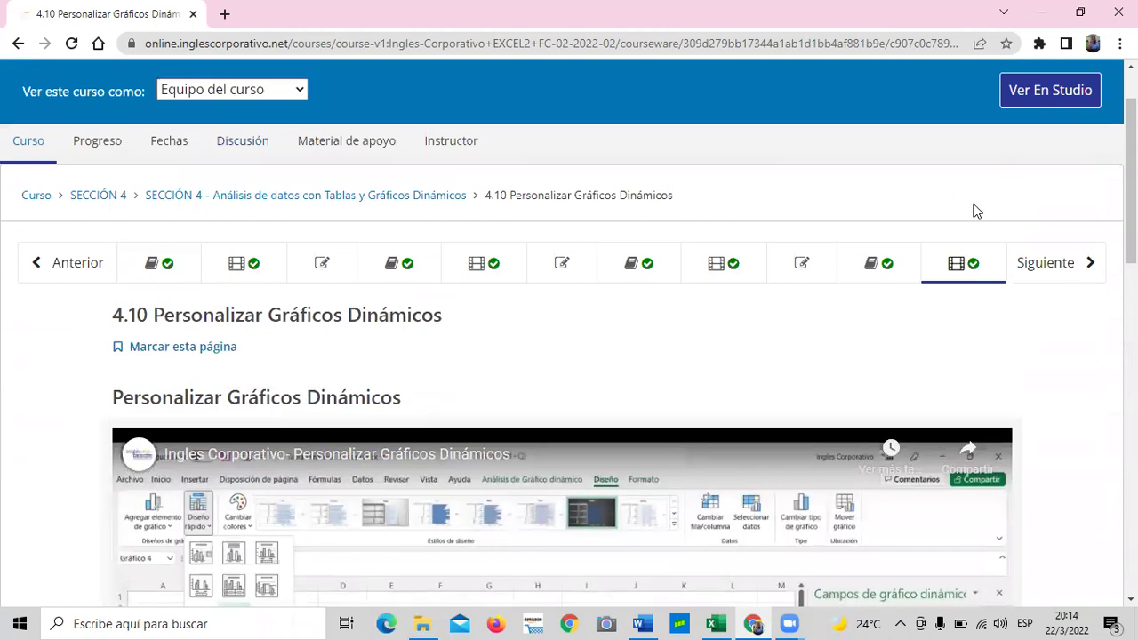
- Open unit 4.9 Objetivo de la lección and read the objective and the common chart types
{"action": "left_click", "coordinate": [867, 265]}
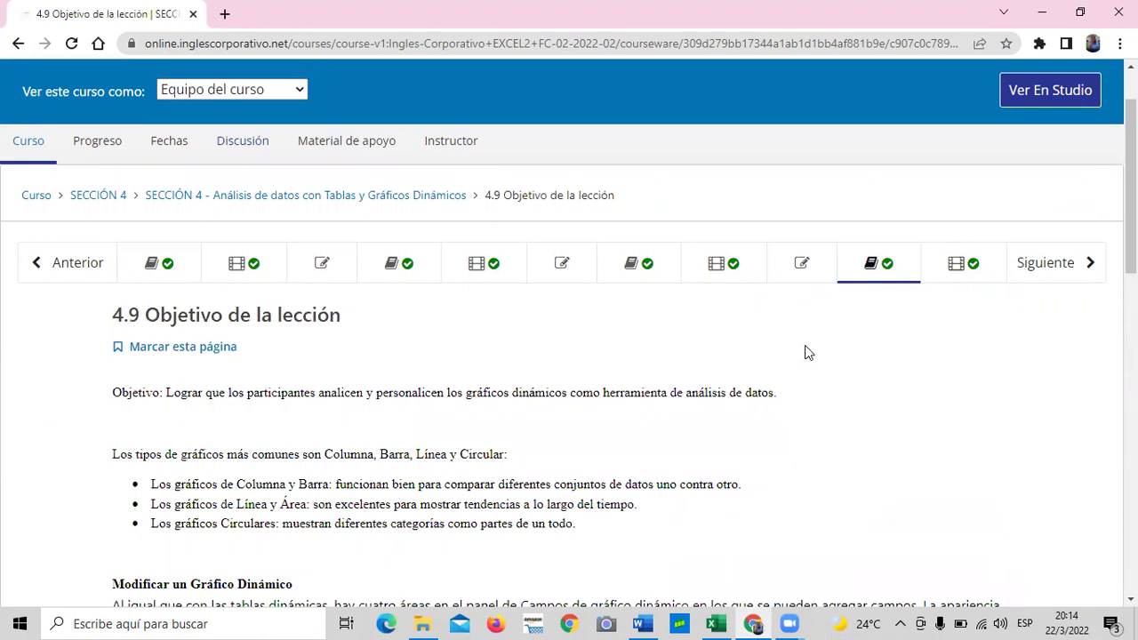
{"action": "scroll", "coordinate": [807, 353], "scroll_direction": "down", "scroll_amount": 1}
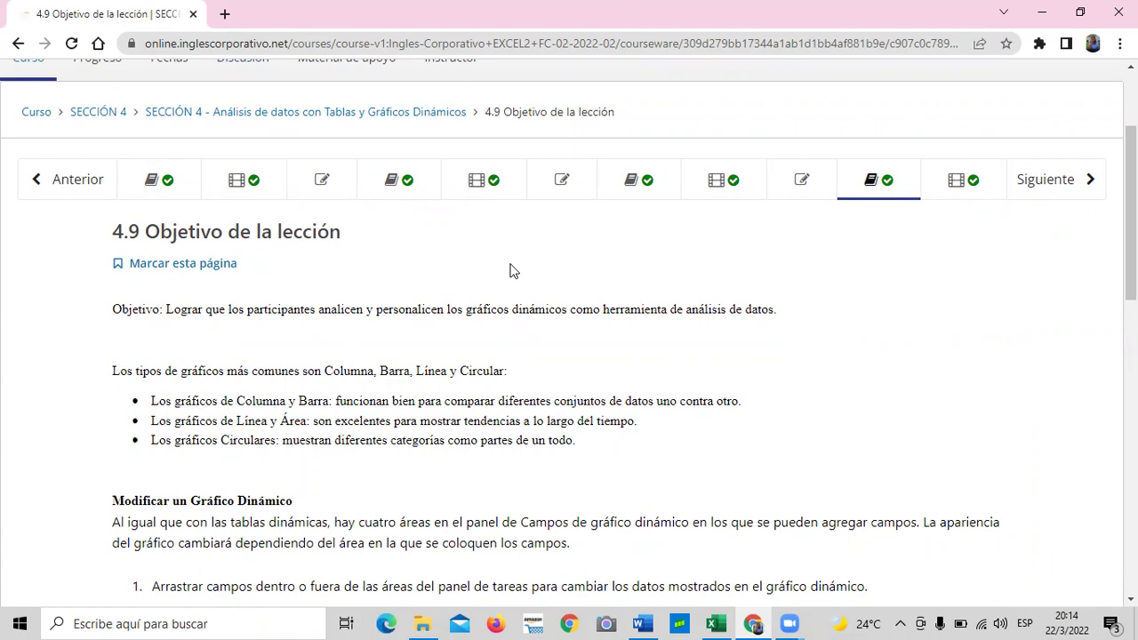
{"action": "scroll", "coordinate": [563, 437], "scroll_direction": "down", "scroll_amount": 1}
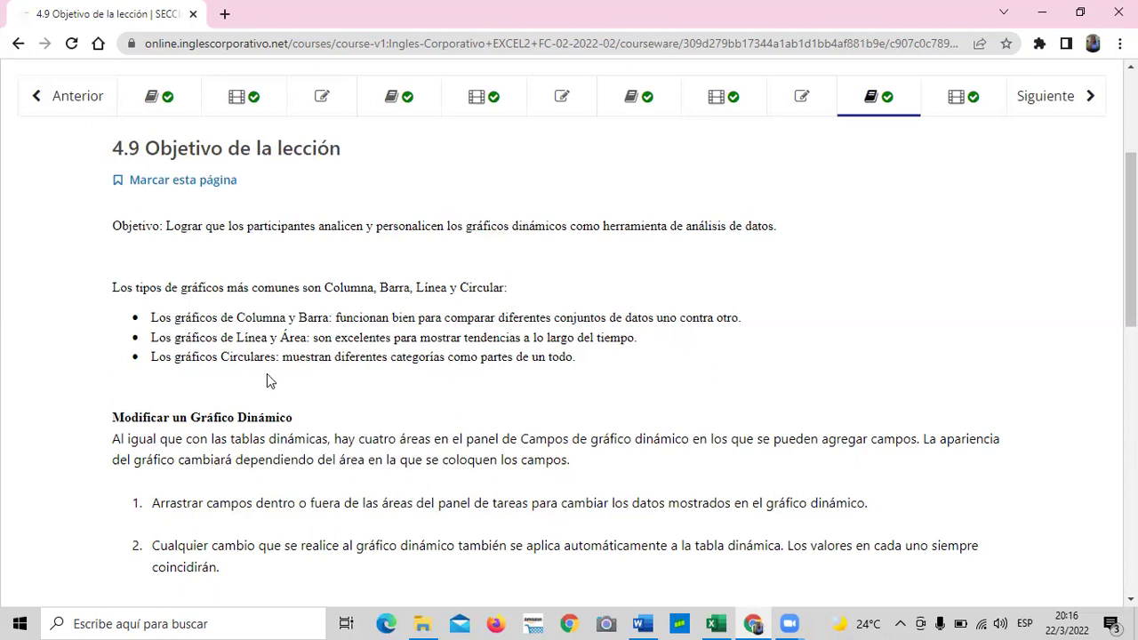
- Switch to the Gráficos Dinamicos (2) workbook in Excel and show the Tabla 5 sheet
{"action": "mouse_move", "coordinate": [716, 622]}
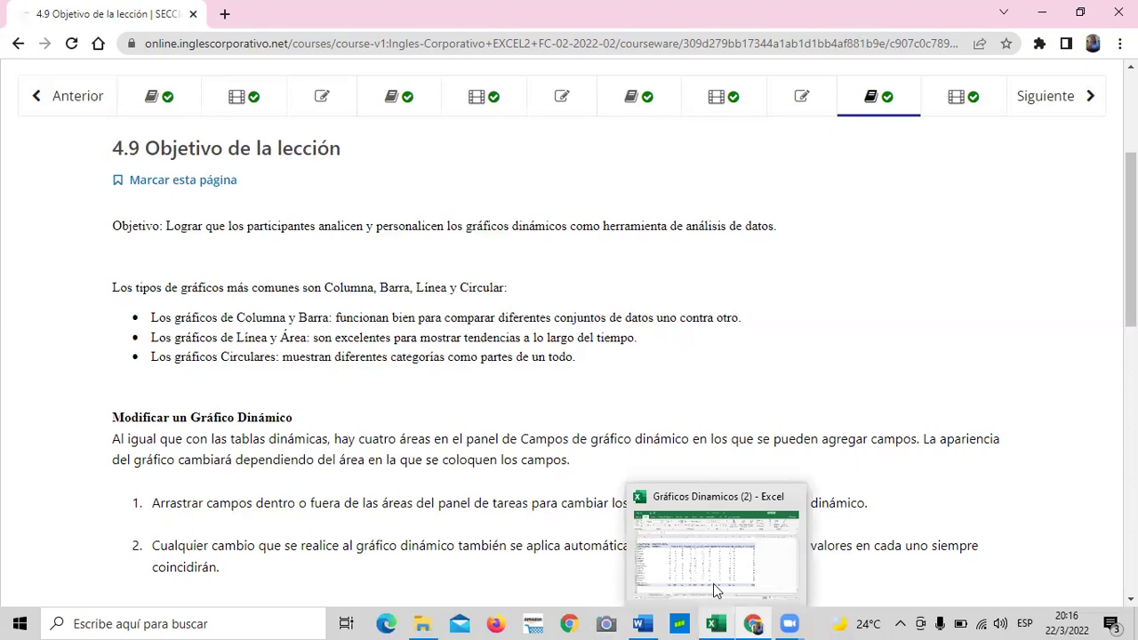
{"action": "left_click", "coordinate": [715, 569]}
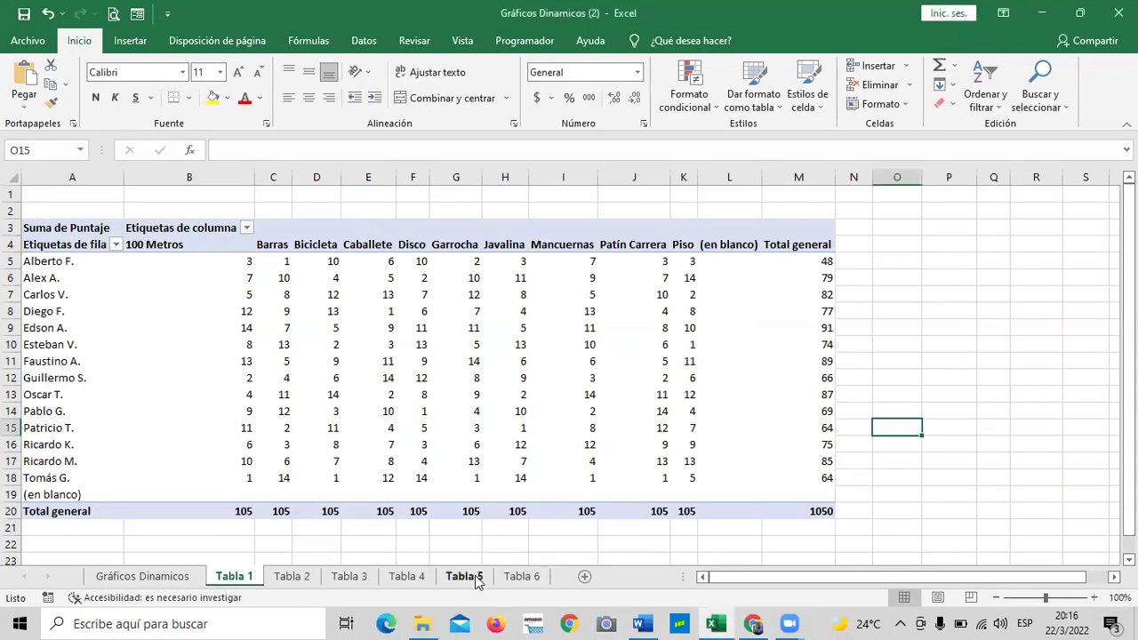
{"action": "left_click", "coordinate": [464, 576]}
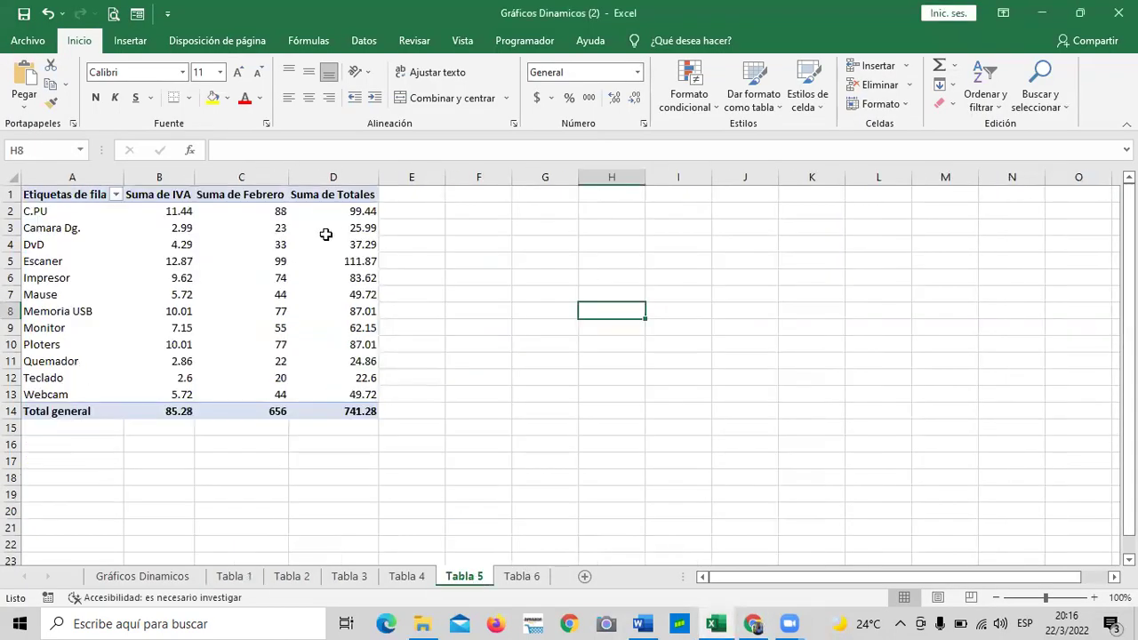
- Examine the Suma de IVA, Suma de Febrero and Suma de Totales columns of the Tabla 5 pivot table
{"action": "left_click", "coordinate": [171, 193]}
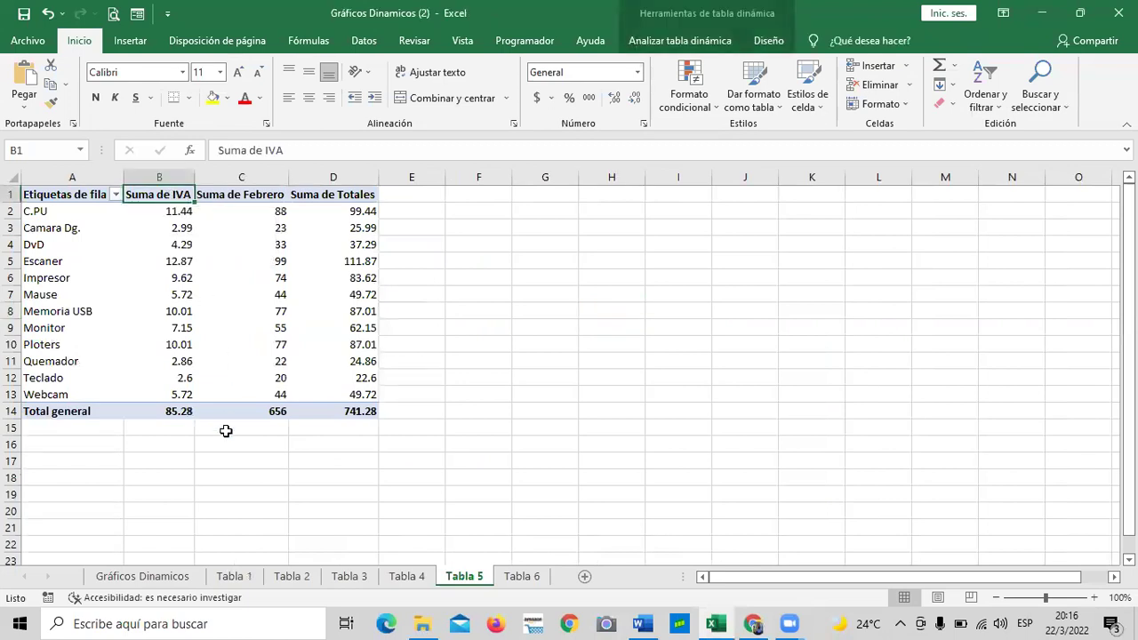
{"action": "left_click", "coordinate": [249, 194]}
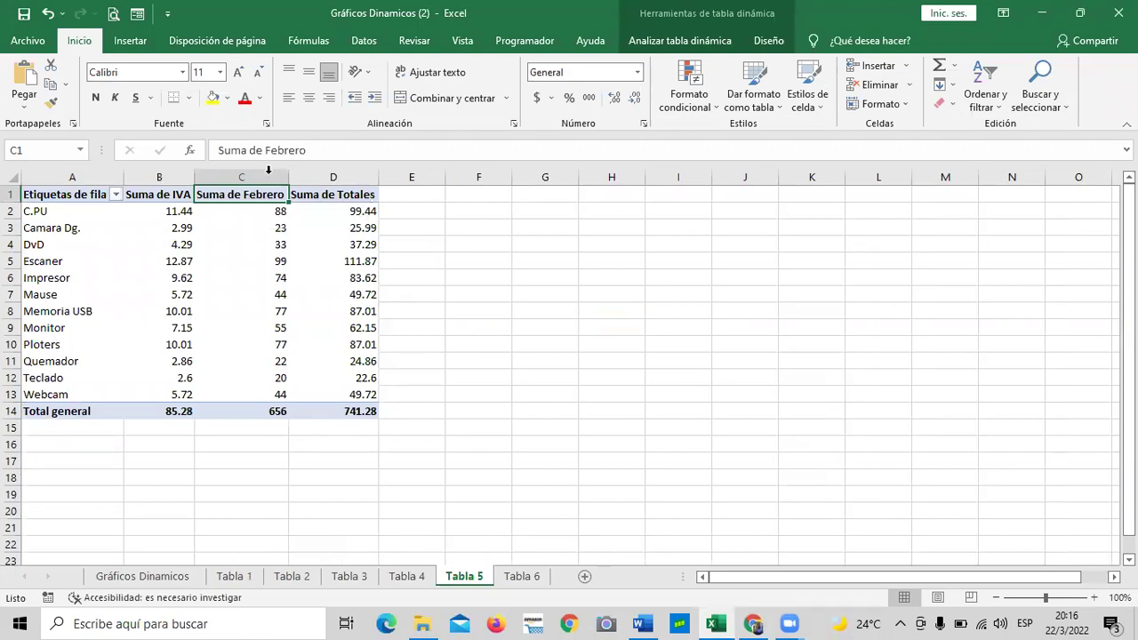
{"action": "mouse_move", "coordinate": [277, 275]}
{"action": "mouse_move", "coordinate": [260, 400]}
{"action": "mouse_move", "coordinate": [357, 355]}
{"action": "mouse_move", "coordinate": [316, 221]}
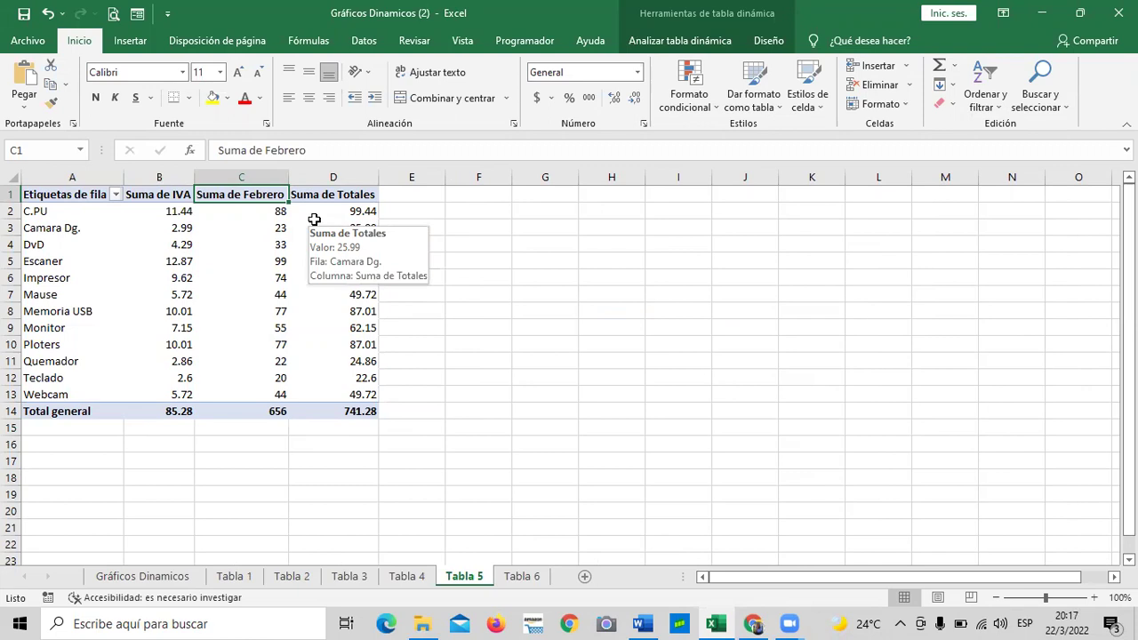
{"action": "left_click", "coordinate": [489, 328]}
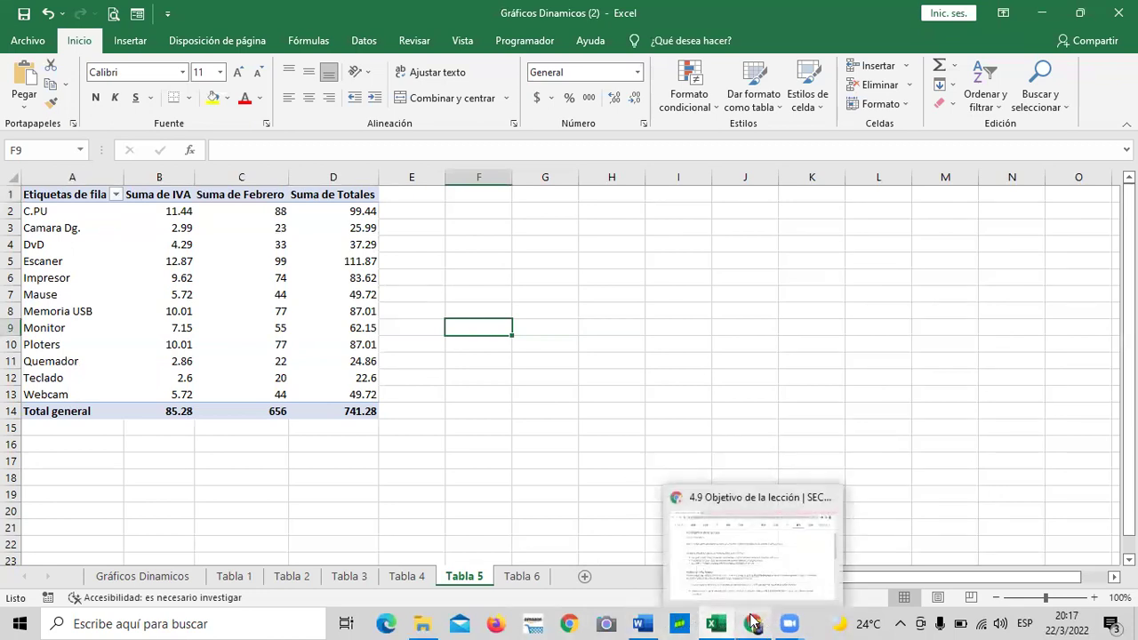
- Switch back to the lesson in Chrome and read the Modificar un Gráfico Dinámico section through its example image and closing note
{"action": "mouse_move", "coordinate": [753, 624]}
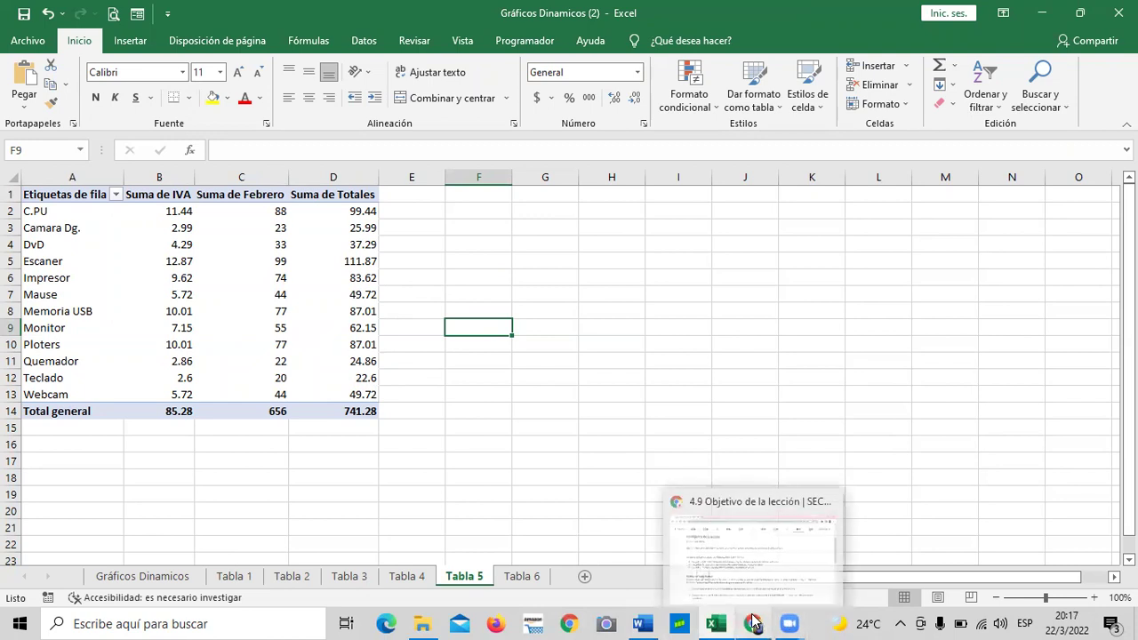
{"action": "left_click", "coordinate": [735, 554]}
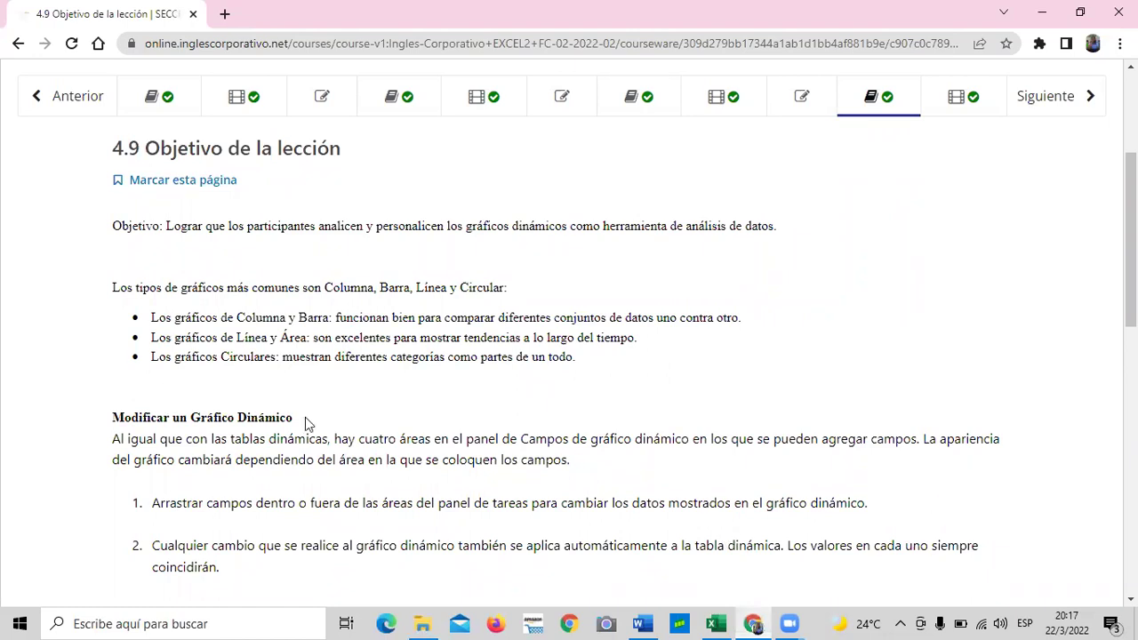
{"action": "scroll", "coordinate": [313, 351], "scroll_direction": "down", "scroll_amount": 2}
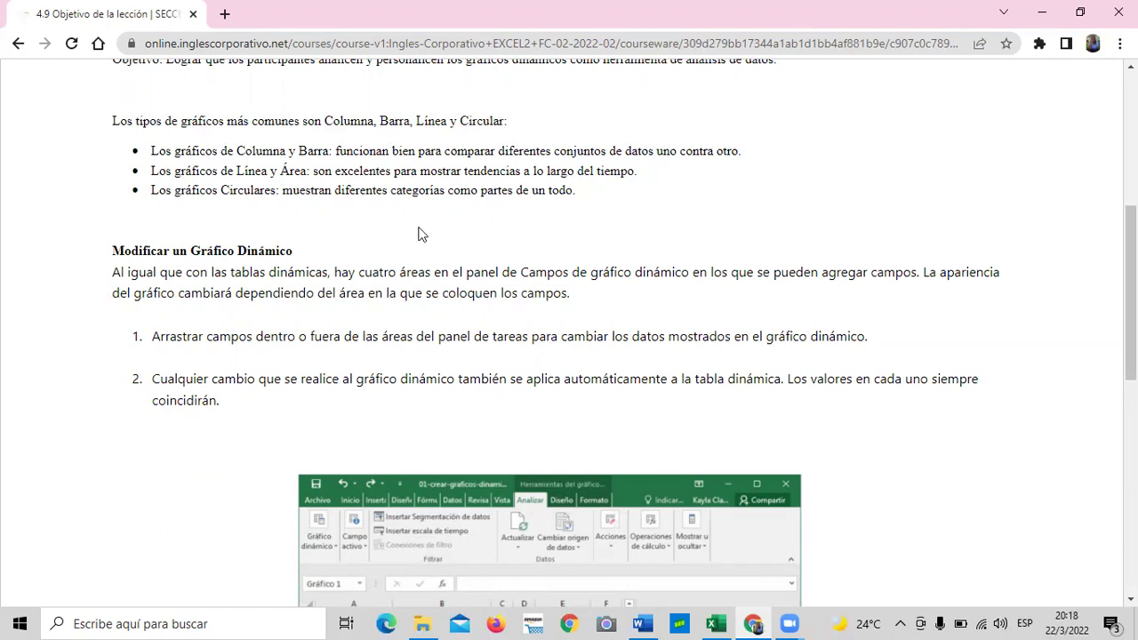
{"action": "scroll", "coordinate": [709, 357], "scroll_direction": "down", "scroll_amount": 1}
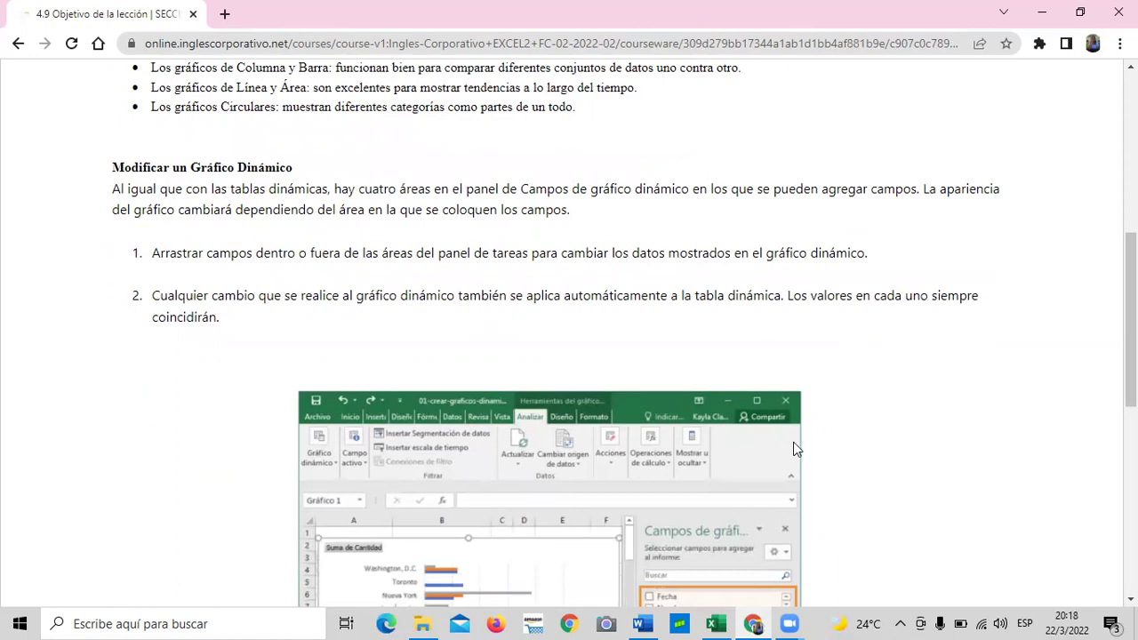
{"action": "scroll", "coordinate": [794, 442], "scroll_direction": "down", "scroll_amount": 1}
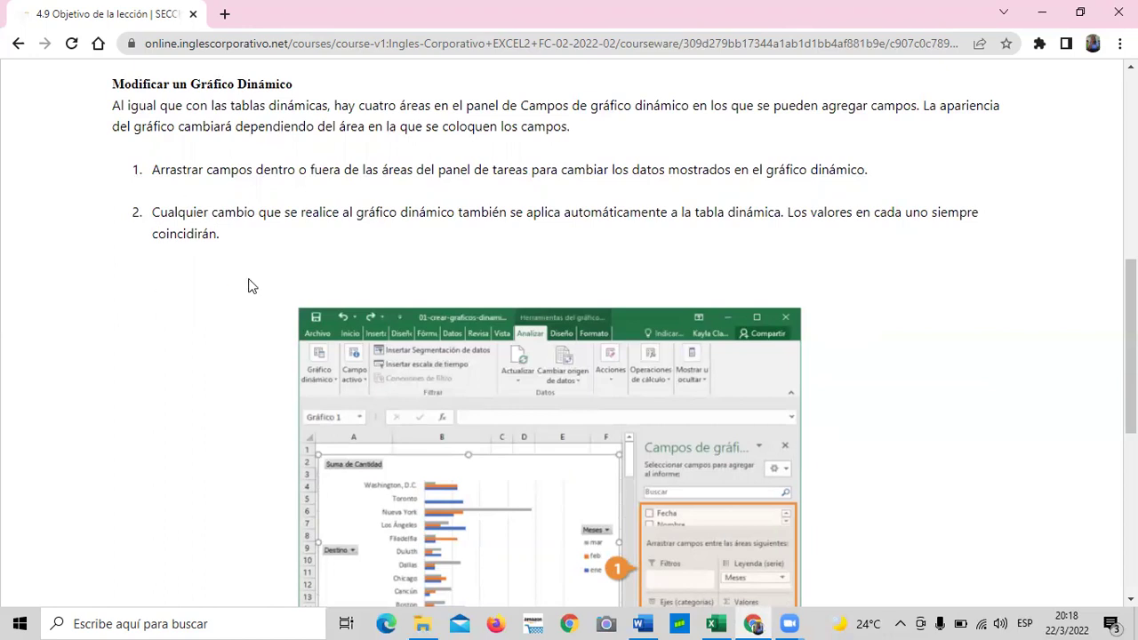
{"action": "scroll", "coordinate": [360, 294], "scroll_direction": "down", "scroll_amount": 3}
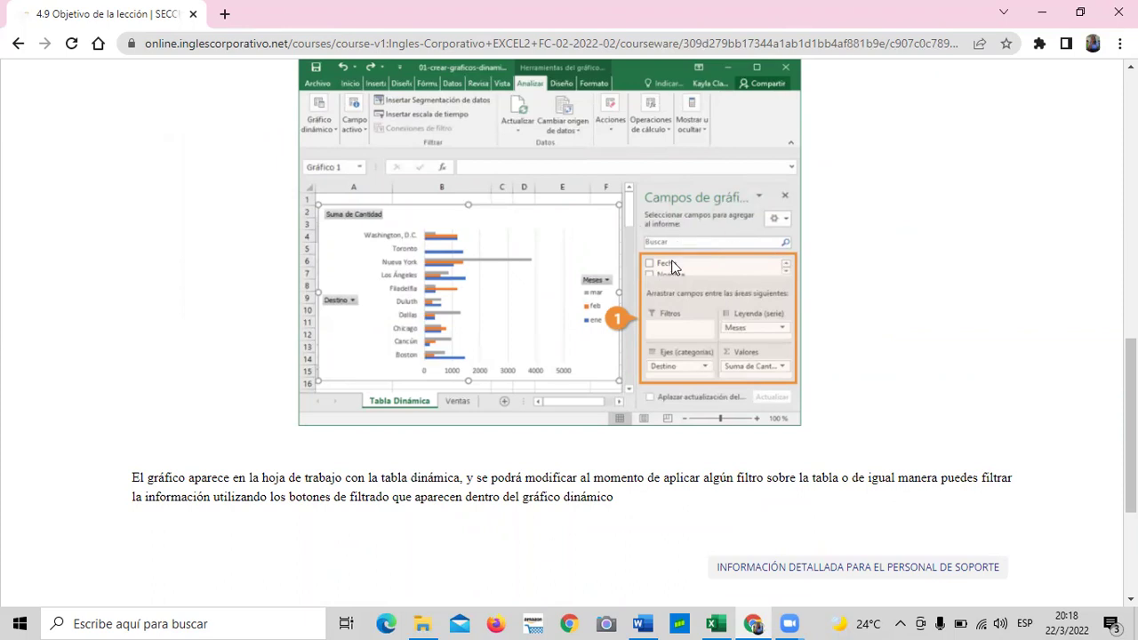
{"action": "scroll", "coordinate": [672, 267], "scroll_direction": "down", "scroll_amount": 1}
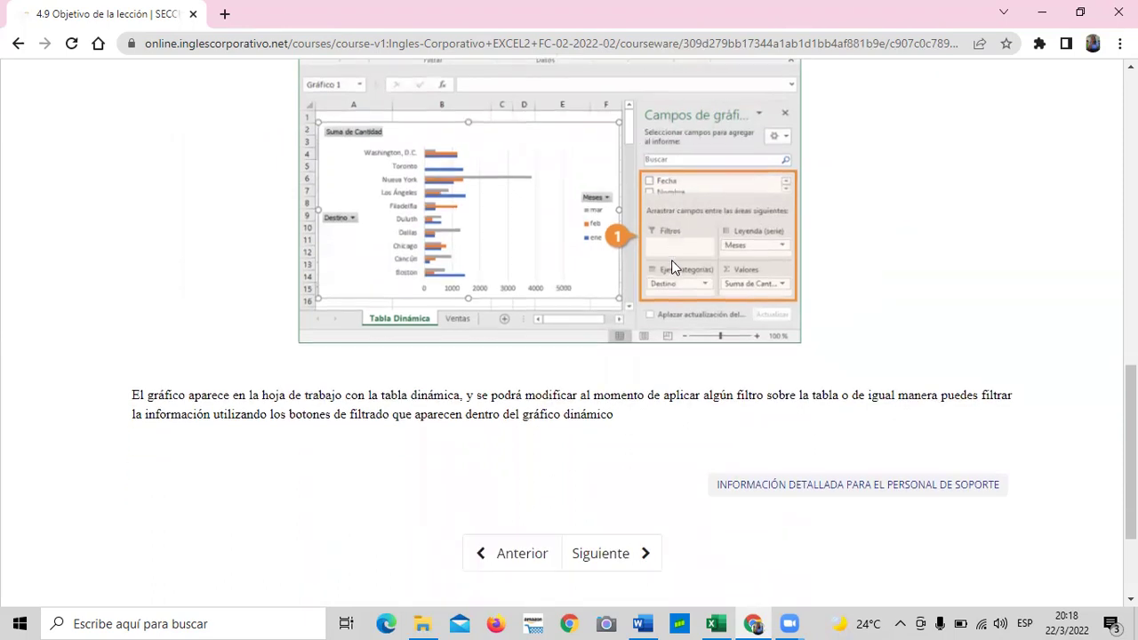
{"action": "scroll", "coordinate": [347, 491], "scroll_direction": "down", "scroll_amount": 1}
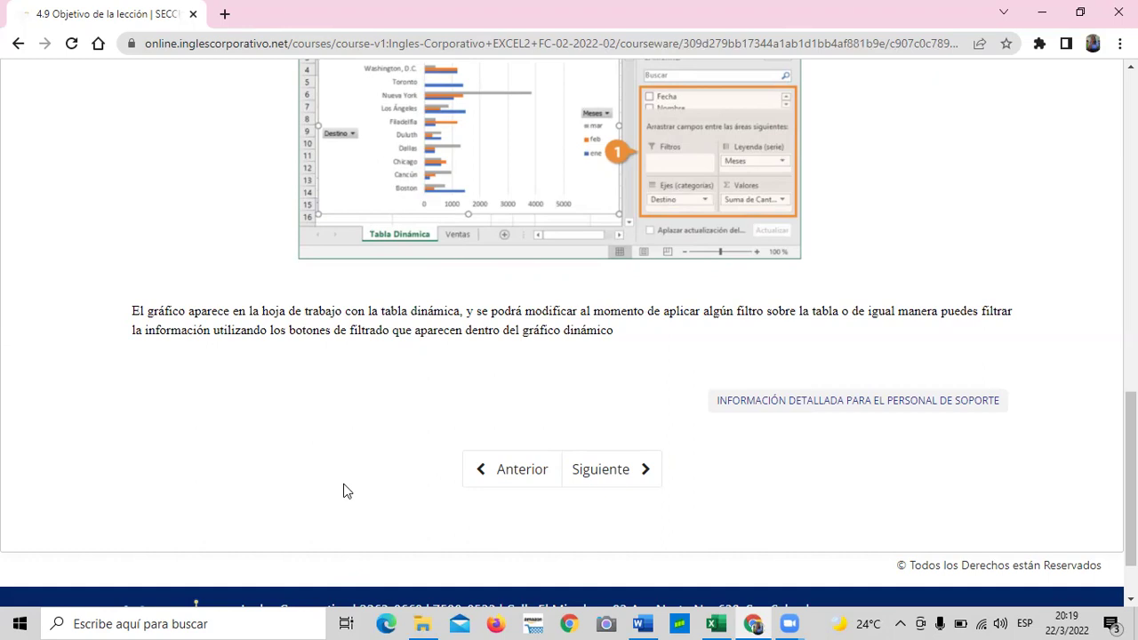
- Advance to unit 4.10 and look over its video, the Gráficos Dinamicos practice file link and the discussion area
{"action": "left_click", "coordinate": [622, 471]}
{"action": "scroll", "coordinate": [620, 473], "scroll_direction": "down", "scroll_amount": 4}
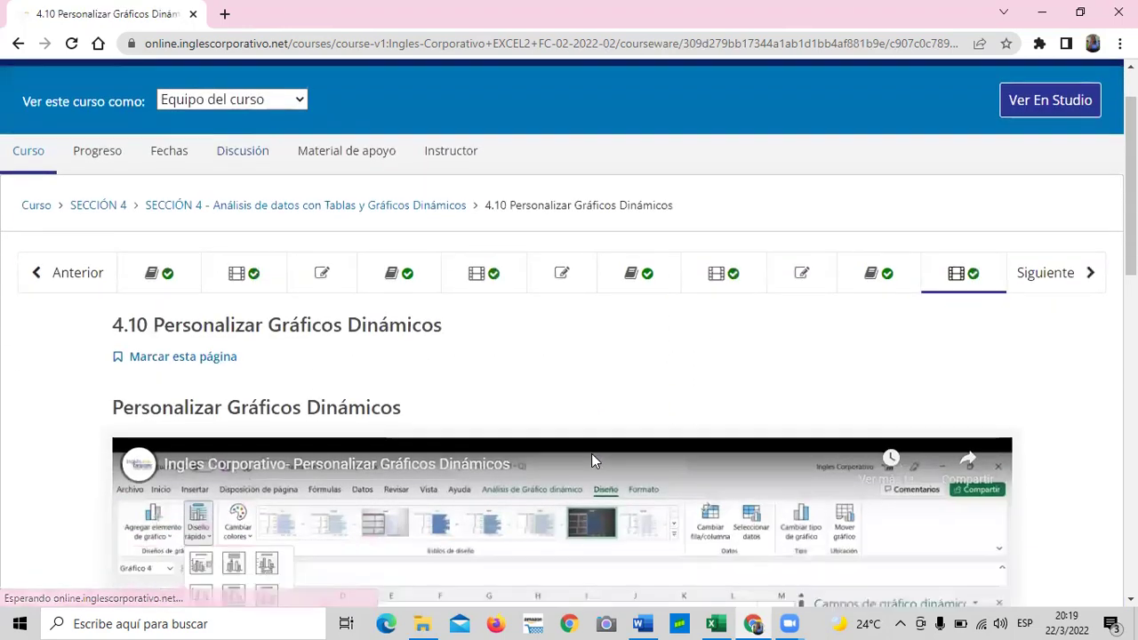
{"action": "scroll", "coordinate": [591, 458], "scroll_direction": "down", "scroll_amount": 4}
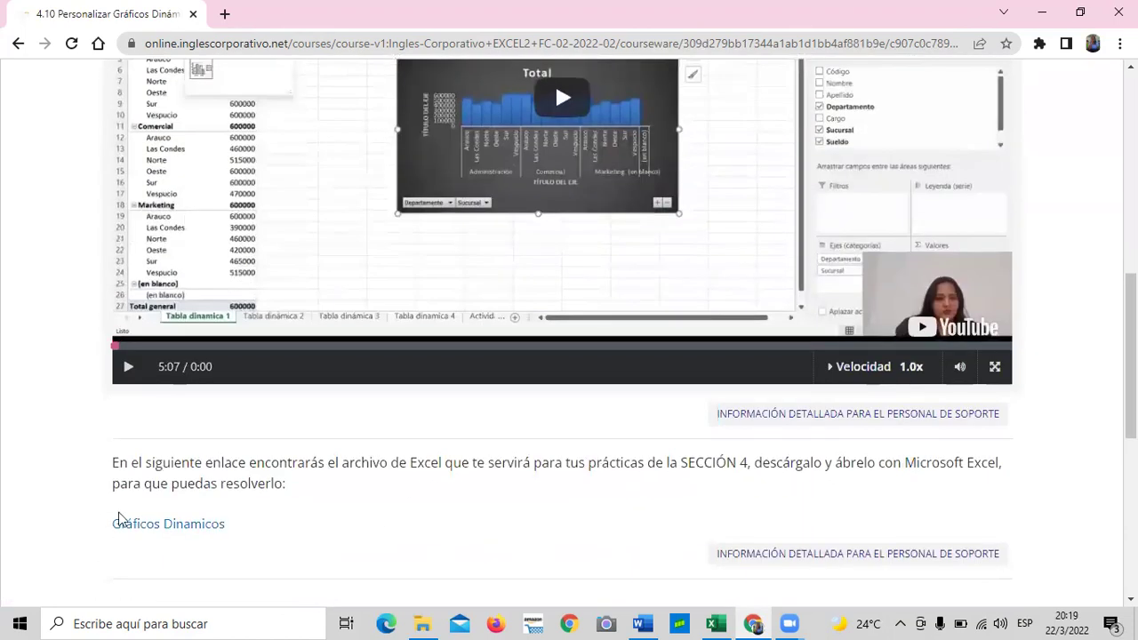
{"action": "scroll", "coordinate": [714, 528], "scroll_direction": "down", "scroll_amount": 2}
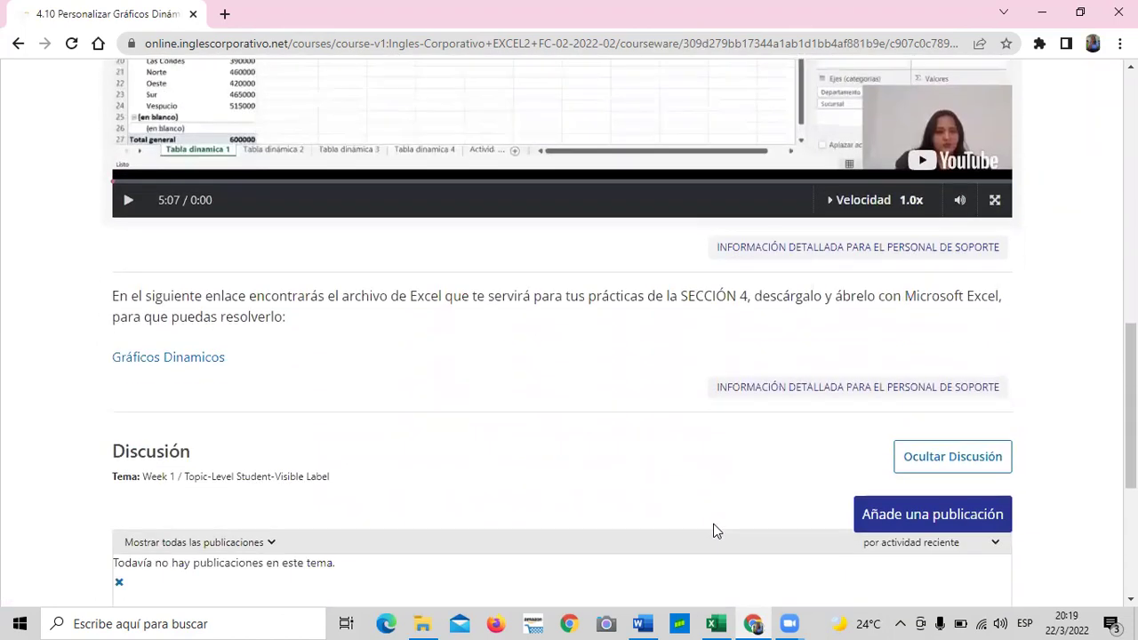
{"action": "scroll", "coordinate": [714, 528], "scroll_direction": "up", "scroll_amount": 3}
{"action": "scroll", "coordinate": [713, 525], "scroll_direction": "up", "scroll_amount": 1}
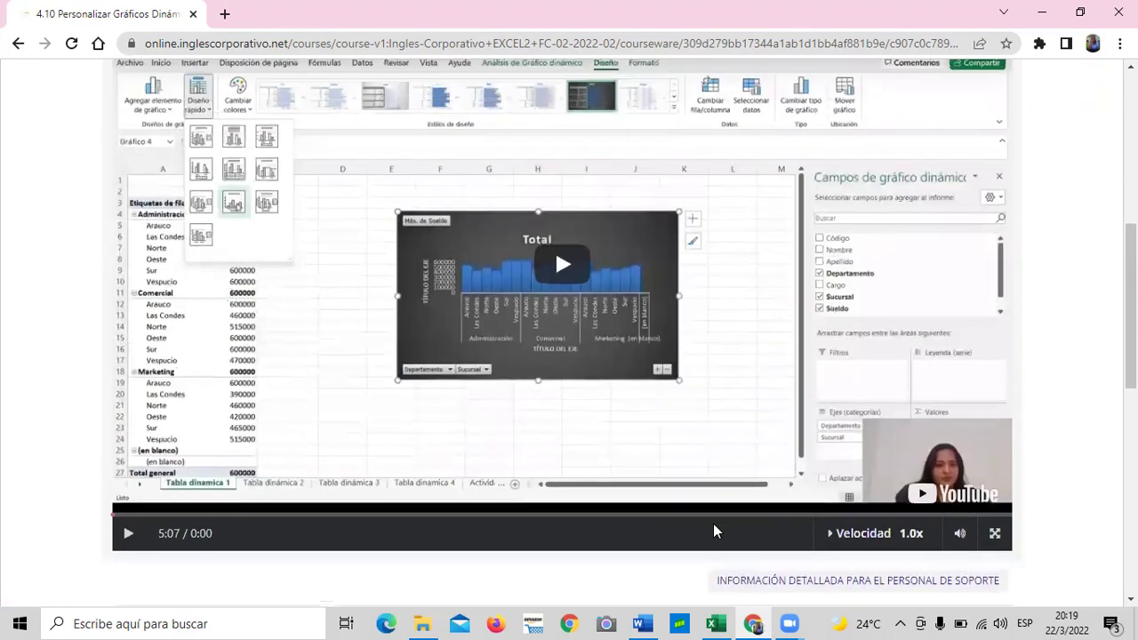
{"action": "scroll", "coordinate": [637, 439], "scroll_direction": "up", "scroll_amount": 1}
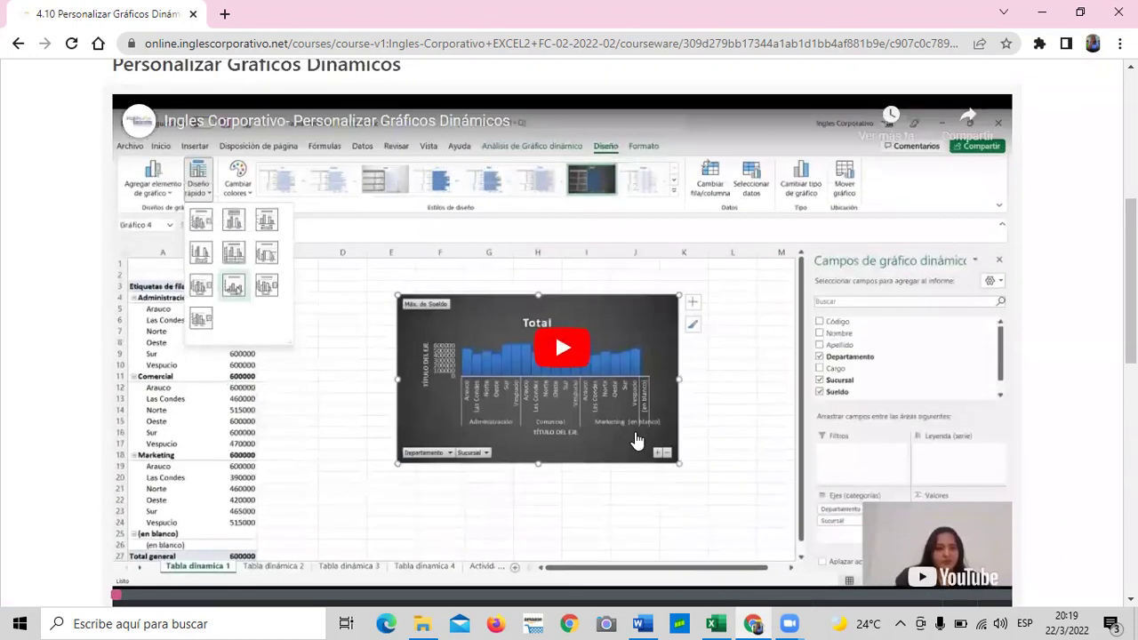
- Play the Personalizar Gráficos Dinámicos video, skip close to its end and reload the page
{"action": "left_click", "coordinate": [559, 349]}
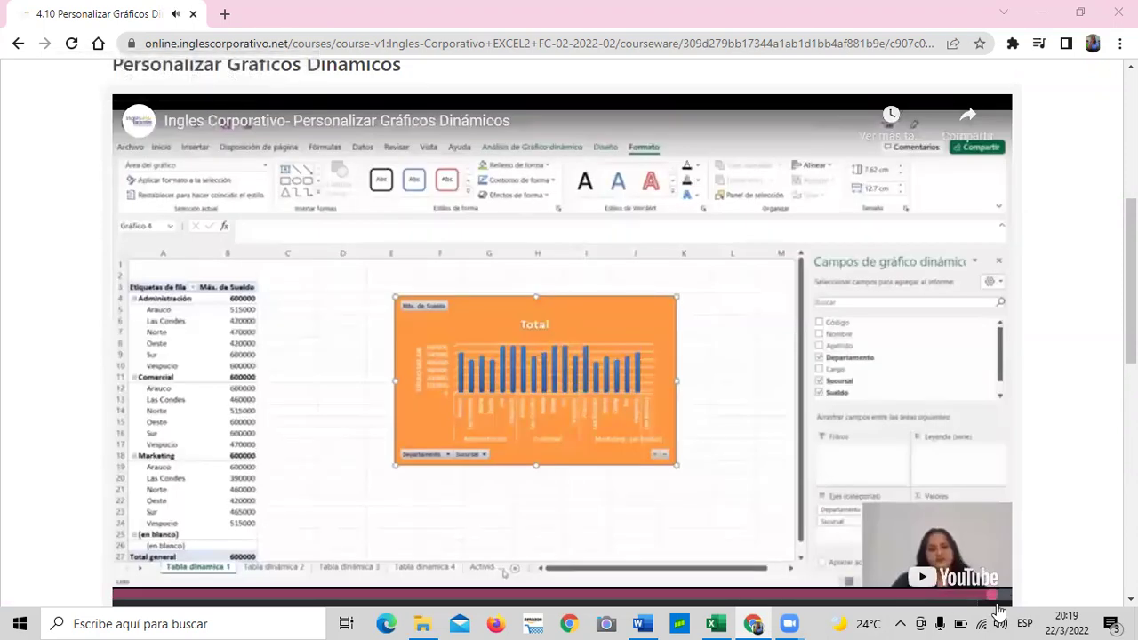
{"action": "right_click", "coordinate": [49, 221]}
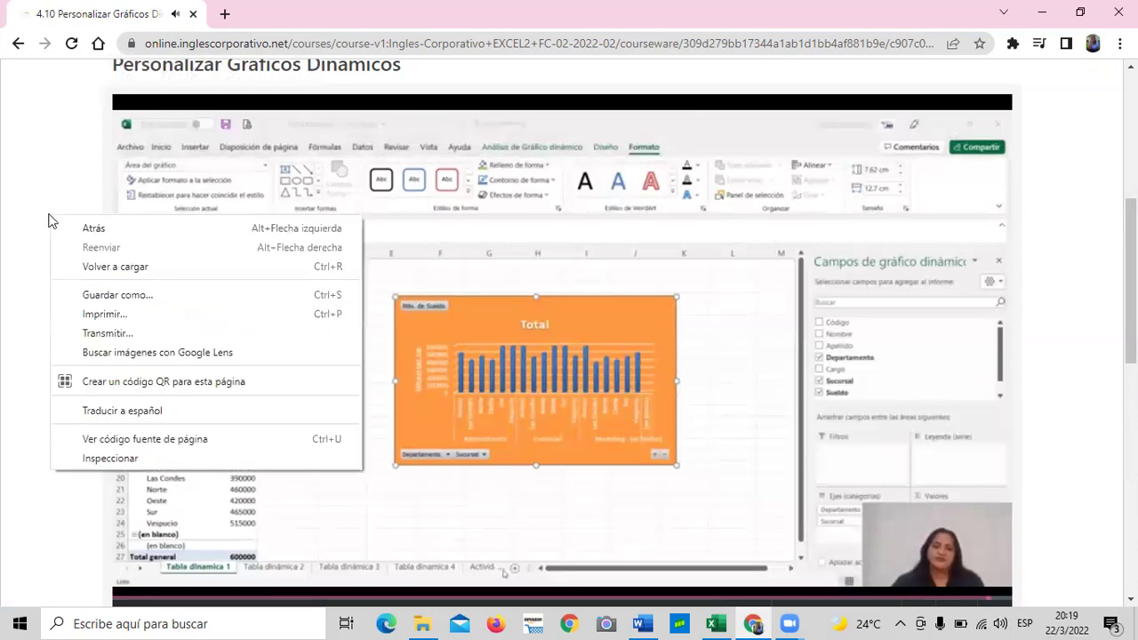
{"action": "left_click", "coordinate": [73, 272]}
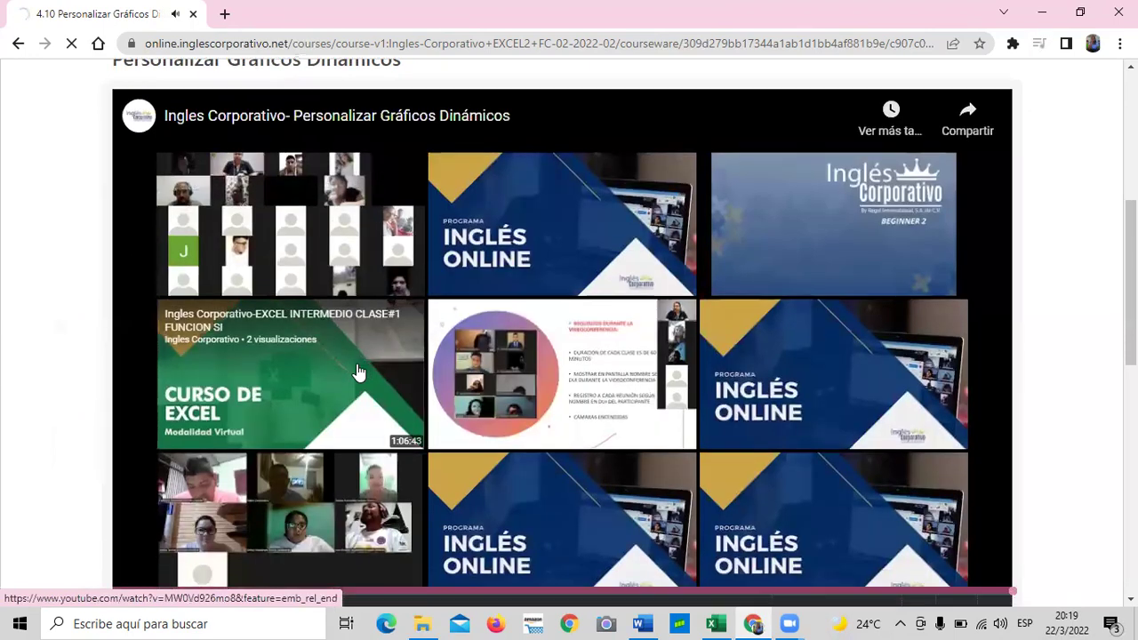
- Restart the Personalizar Gráficos Dinámicos video and resume its playback on the reloaded lesson page
{"action": "scroll", "coordinate": [356, 373], "scroll_direction": "down", "scroll_amount": 3}
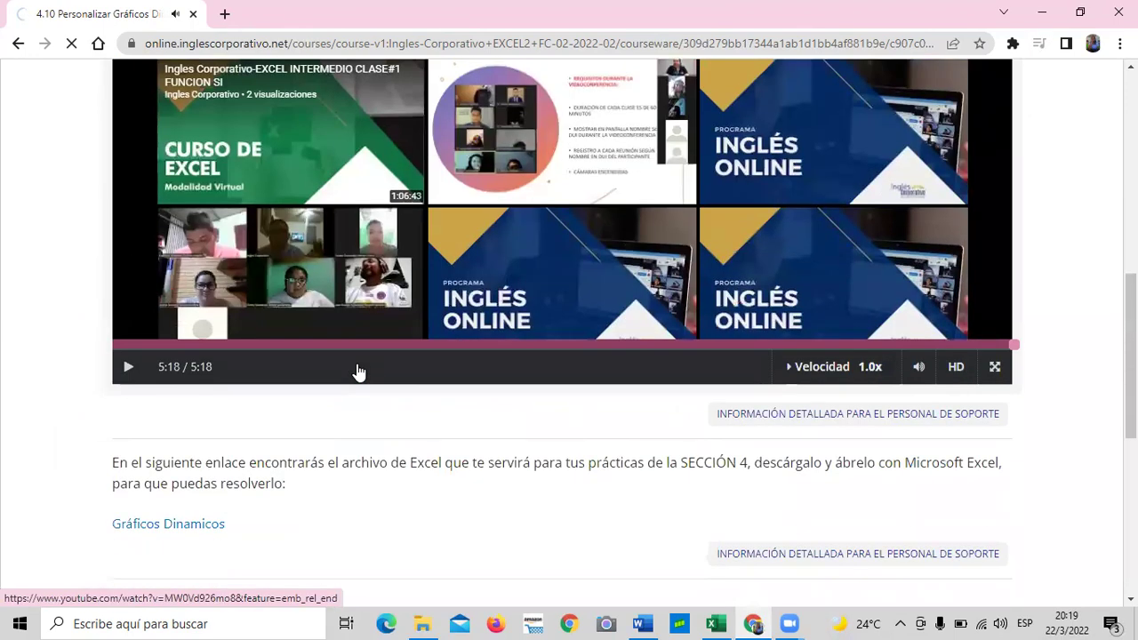
{"action": "left_click", "coordinate": [127, 369]}
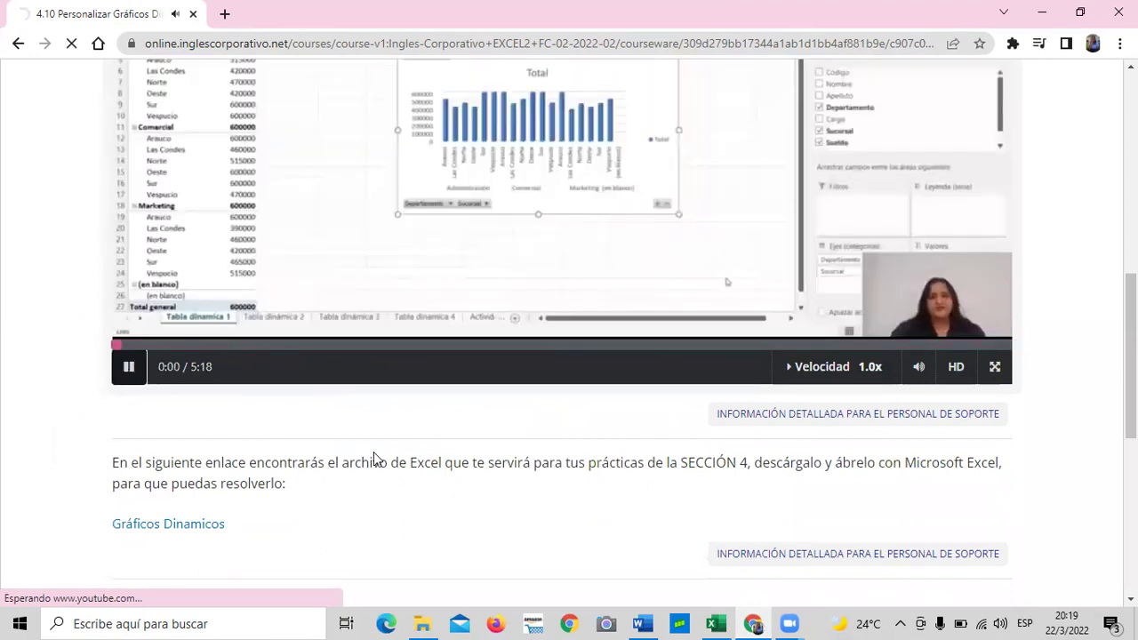
{"action": "scroll", "coordinate": [375, 449], "scroll_direction": "up", "scroll_amount": 3}
{"action": "scroll", "coordinate": [570, 469], "scroll_direction": "down", "scroll_amount": 1}
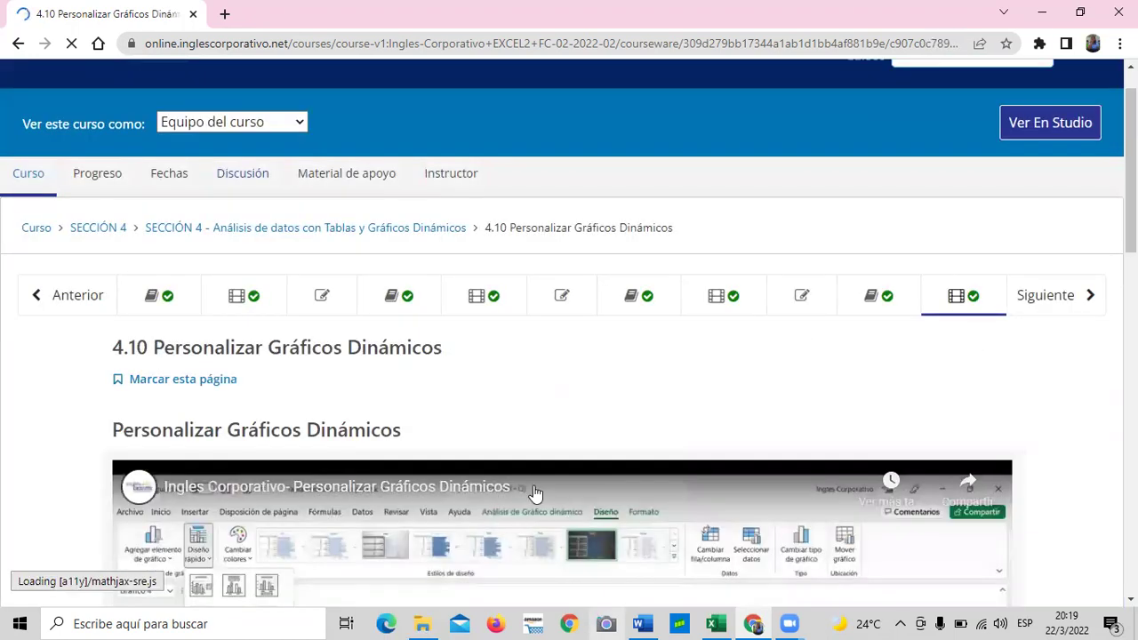
{"action": "scroll", "coordinate": [627, 346], "scroll_direction": "down", "scroll_amount": 6}
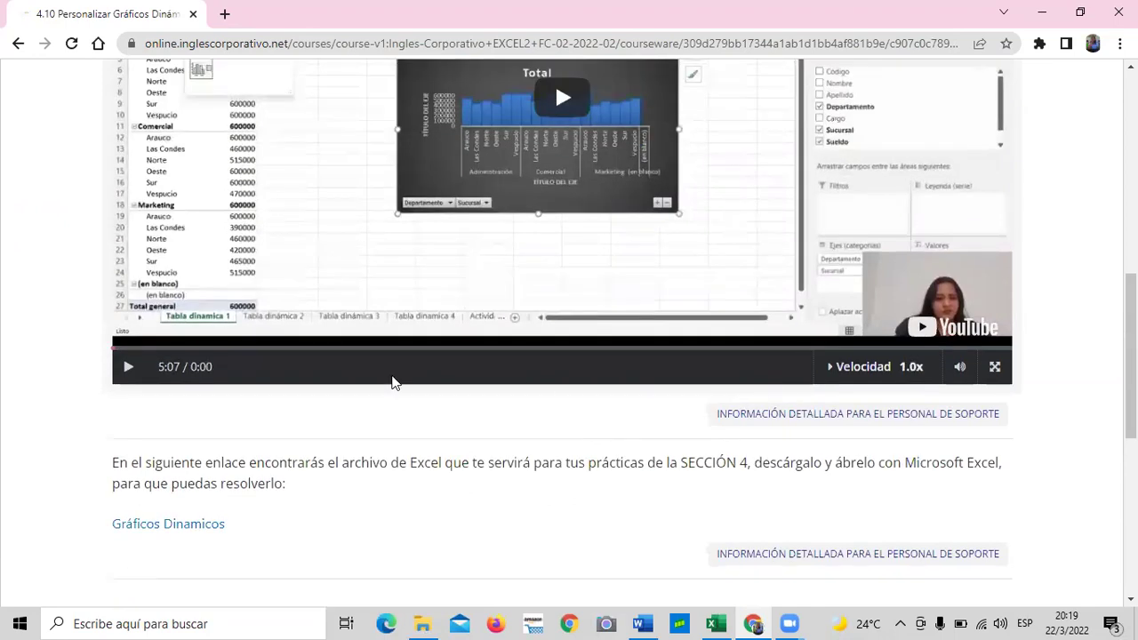
{"action": "left_click", "coordinate": [127, 368]}
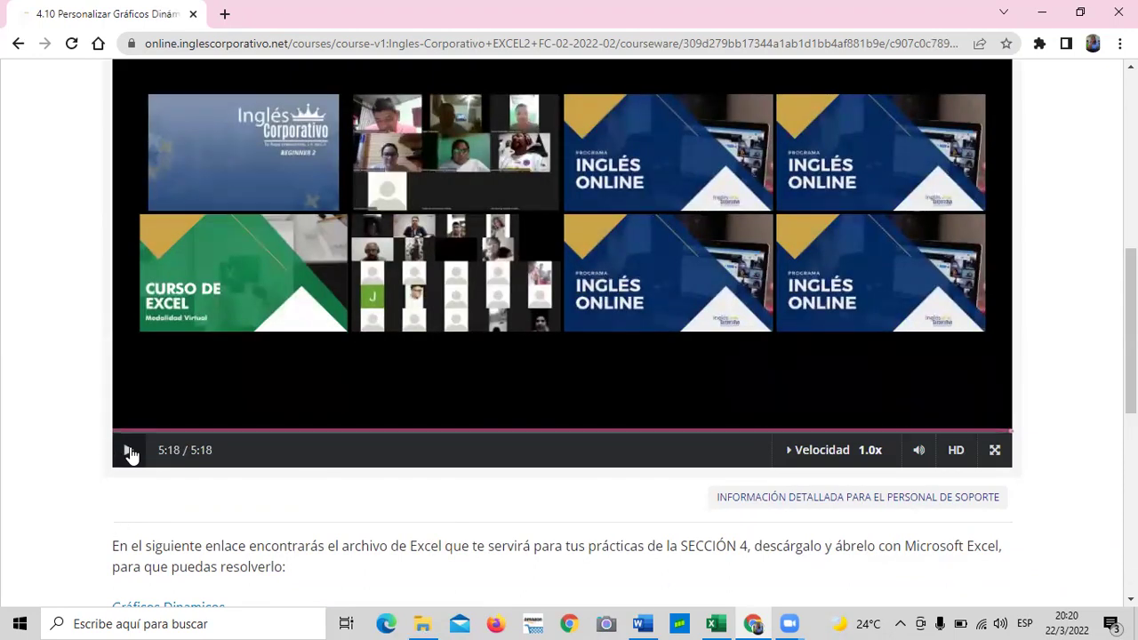
- Play the Personalizar Gráficos Dinámicos video from the beginning and watch it through to the end
{"action": "left_click", "coordinate": [129, 451]}
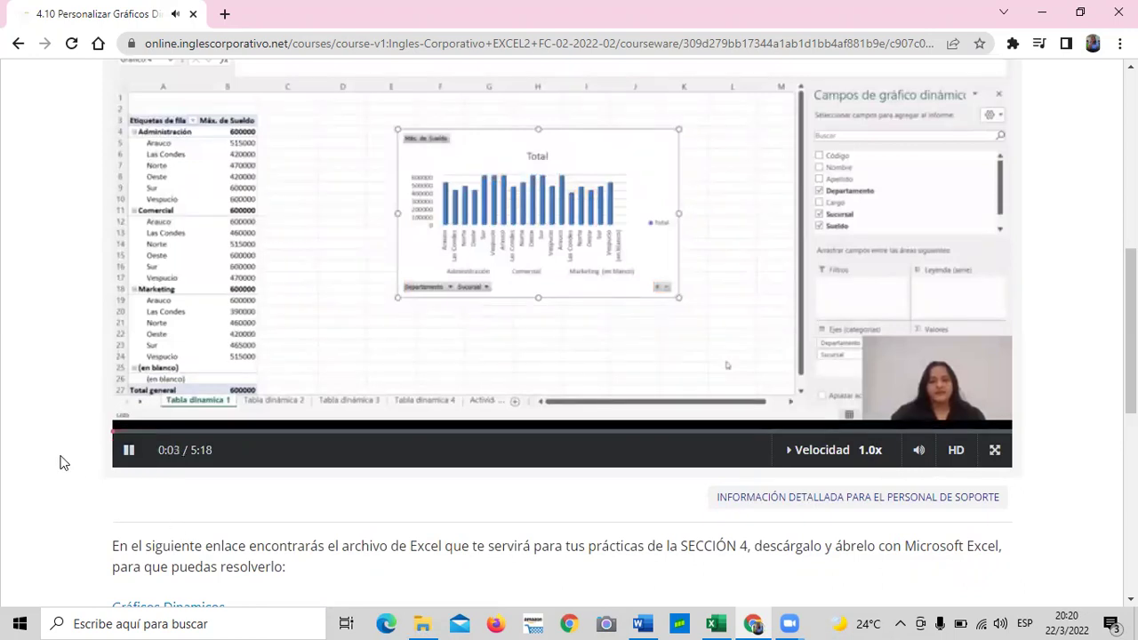
{"action": "scroll", "coordinate": [59, 455], "scroll_direction": "up", "scroll_amount": 1}
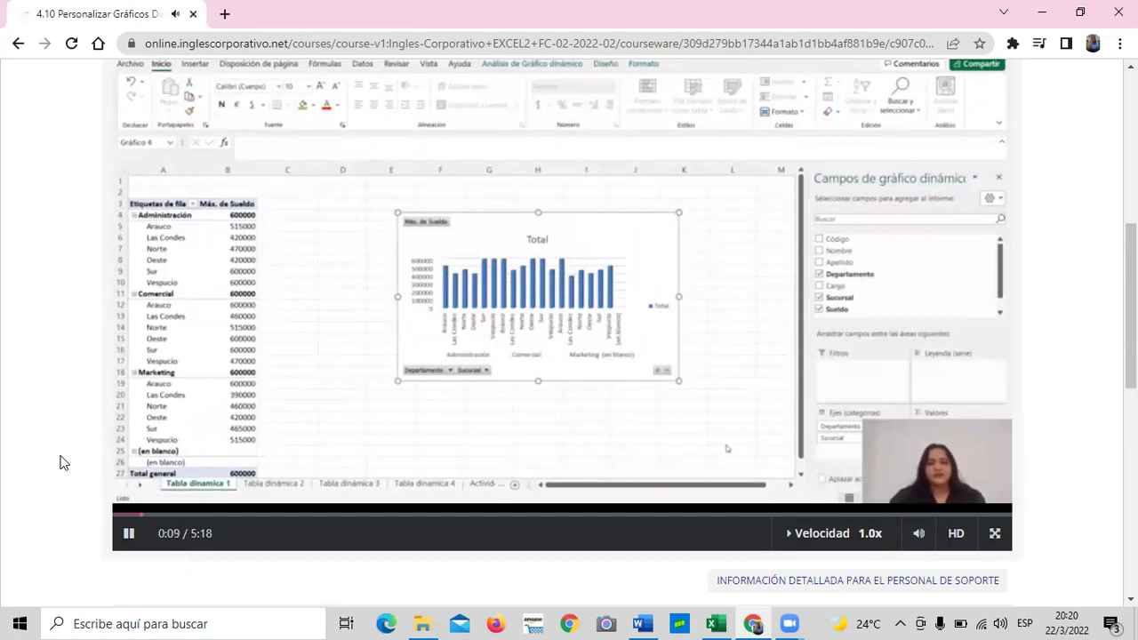
{"action": "scroll", "coordinate": [60, 462], "scroll_direction": "up", "scroll_amount": 1}
{"action": "scroll", "coordinate": [59, 462], "scroll_direction": "up", "scroll_amount": 1}
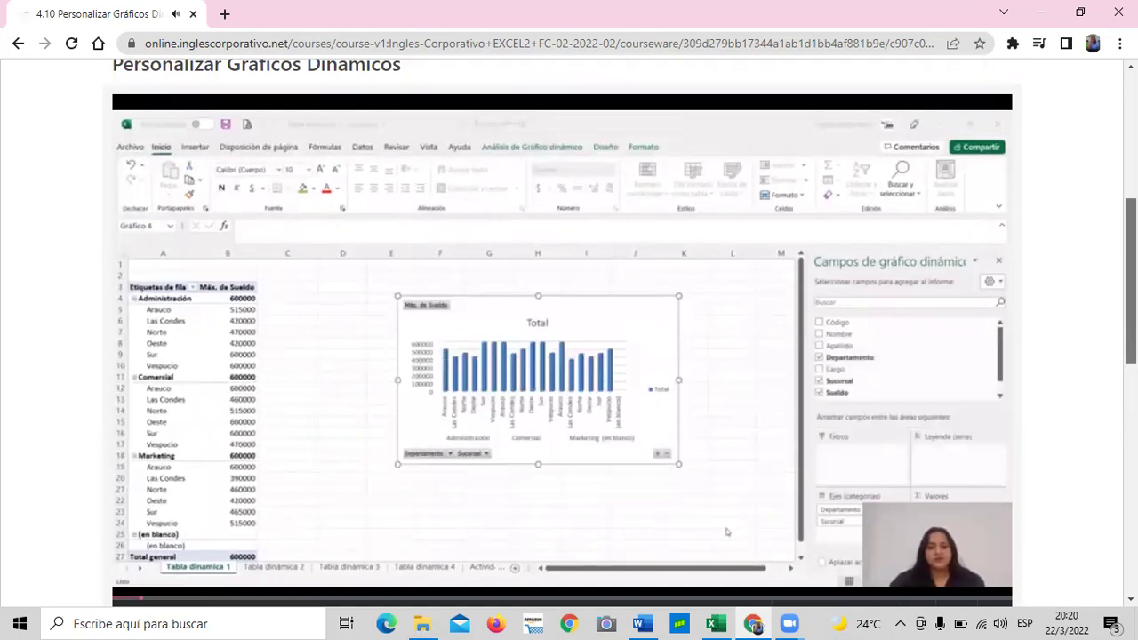
{"action": "scroll", "coordinate": [569, 356], "scroll_direction": "down", "scroll_amount": 1}
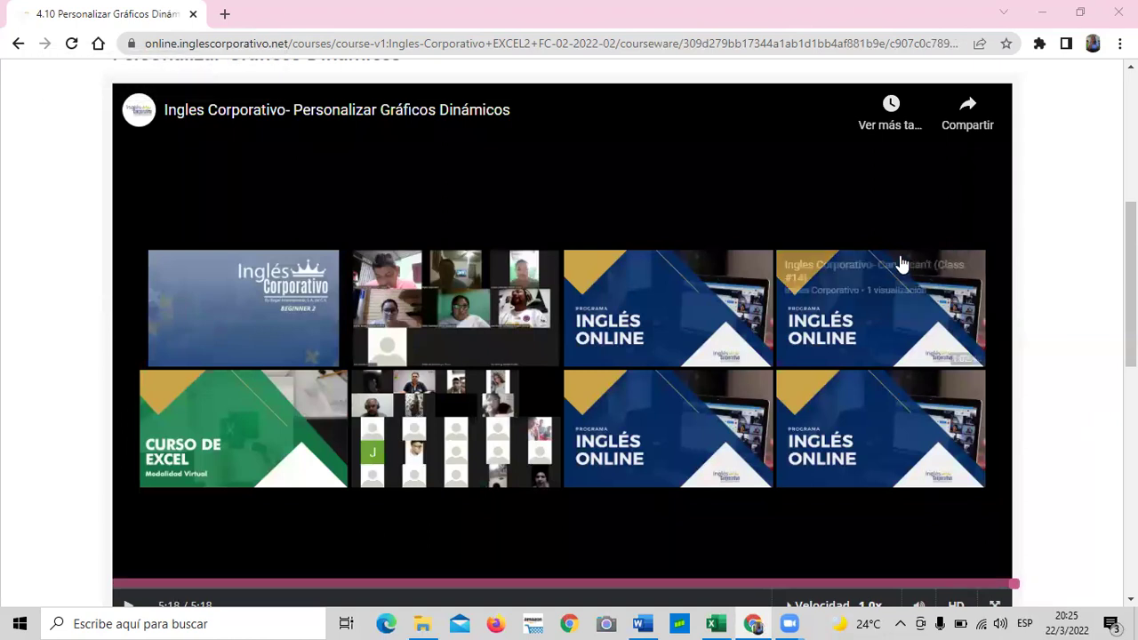
- Look over the lesson page around the Gráficos Dinamicos practice file link, and switch to the Gráficos Dinamicos (2) workbook in Excel
{"action": "left_click", "coordinate": [1099, 228]}
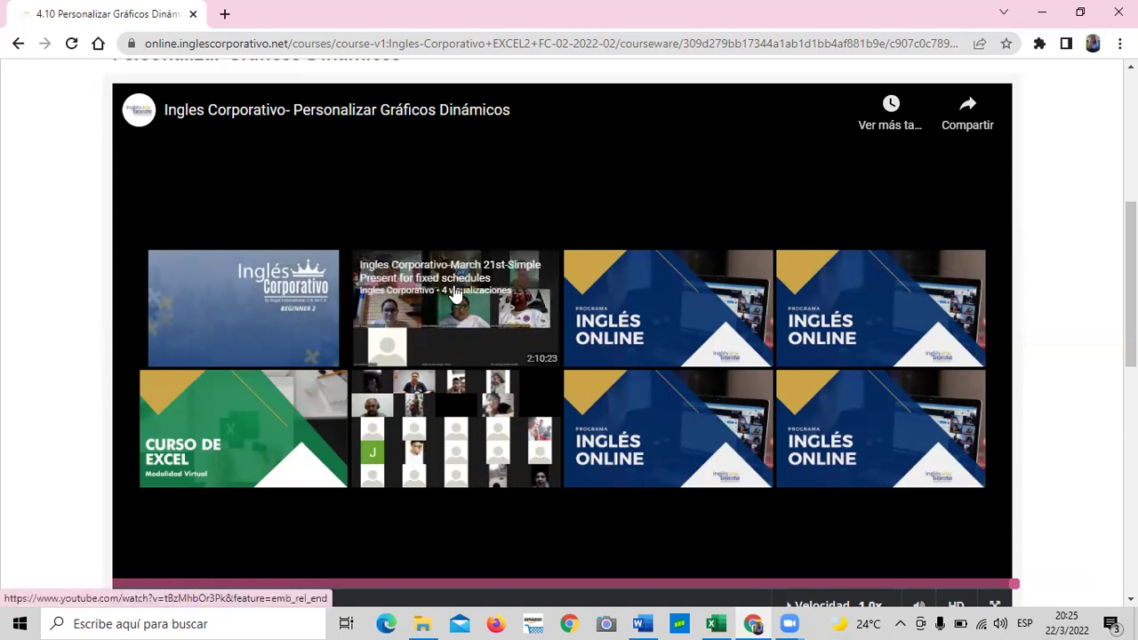
{"action": "scroll", "coordinate": [454, 294], "scroll_direction": "down", "scroll_amount": 2}
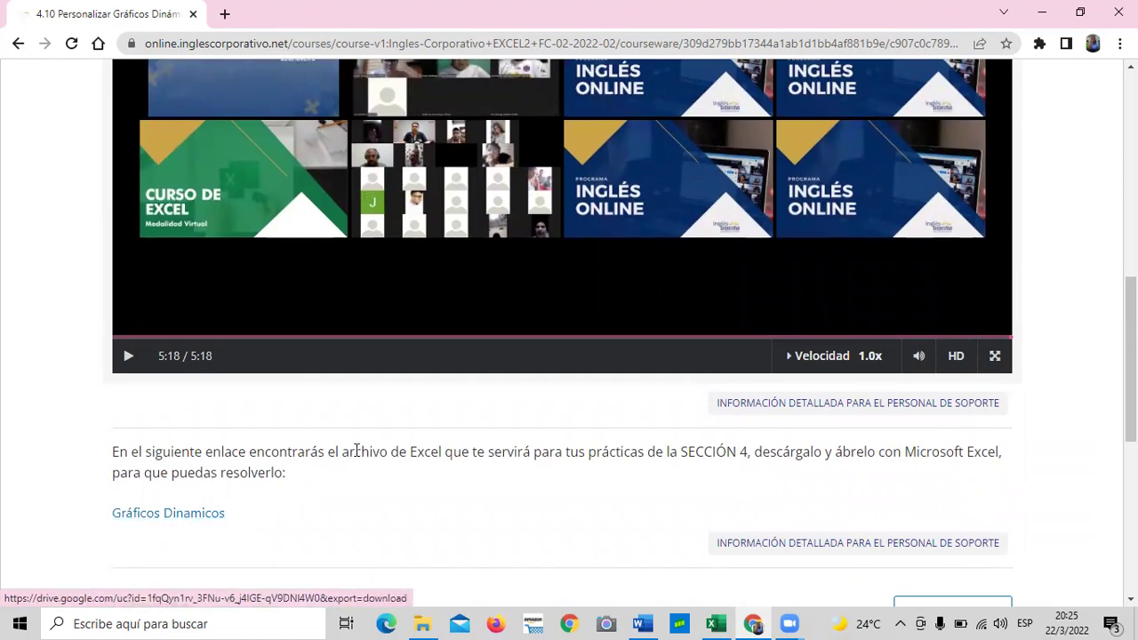
{"action": "scroll", "coordinate": [358, 435], "scroll_direction": "up", "scroll_amount": 6}
{"action": "scroll", "coordinate": [359, 434], "scroll_direction": "down", "scroll_amount": 4}
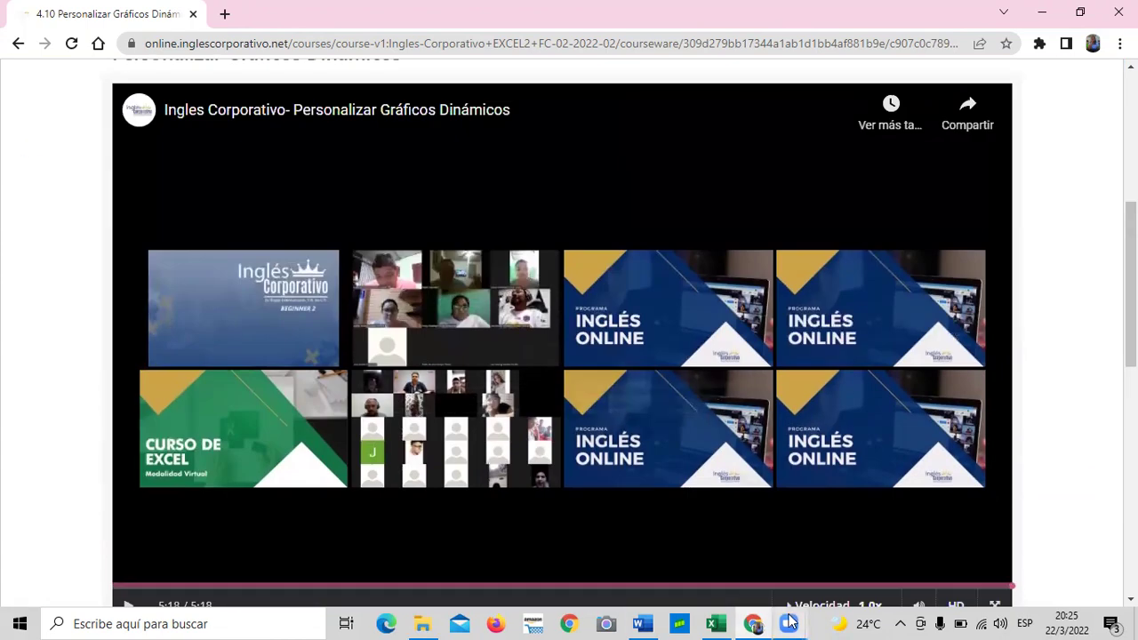
{"action": "mouse_move", "coordinate": [714, 622]}
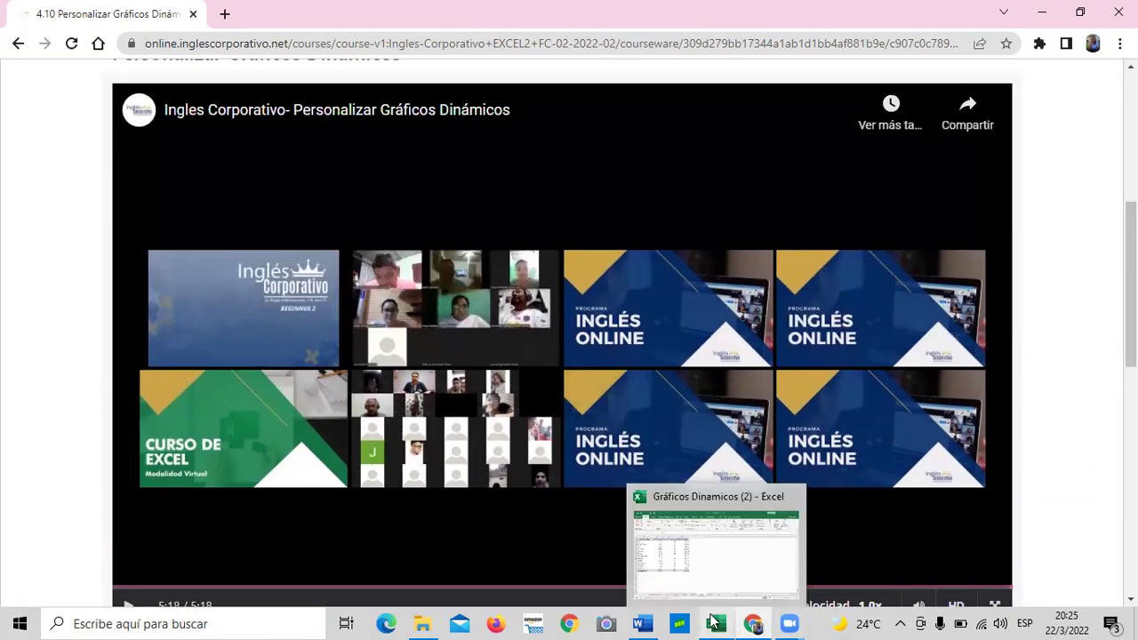
{"action": "left_click", "coordinate": [744, 566]}
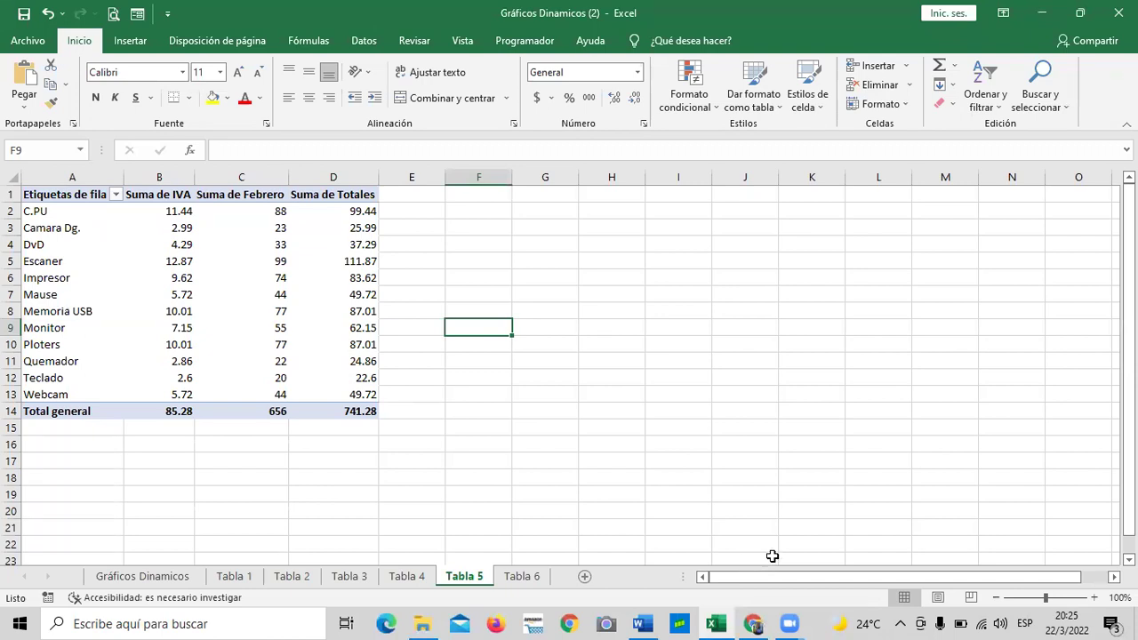
- Look through the Tabla 2 and Tabla 3 sheets and examine the Promedio de Puntaje pivot chart on Tabla 4
{"action": "left_click", "coordinate": [292, 580]}
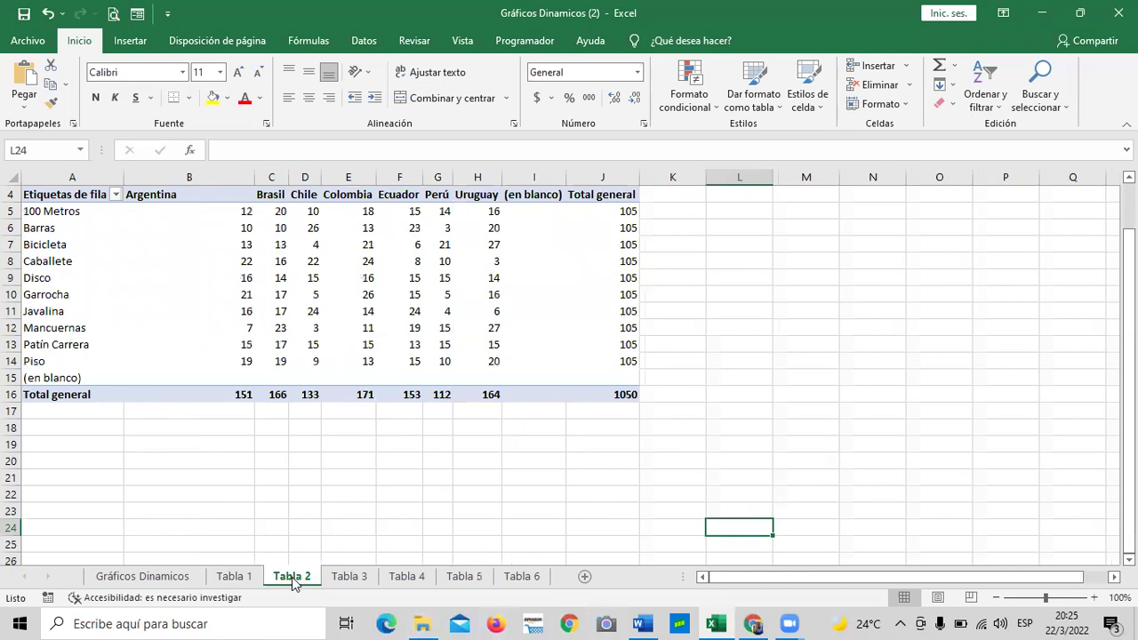
{"action": "left_click", "coordinate": [346, 579]}
{"action": "left_click", "coordinate": [402, 578]}
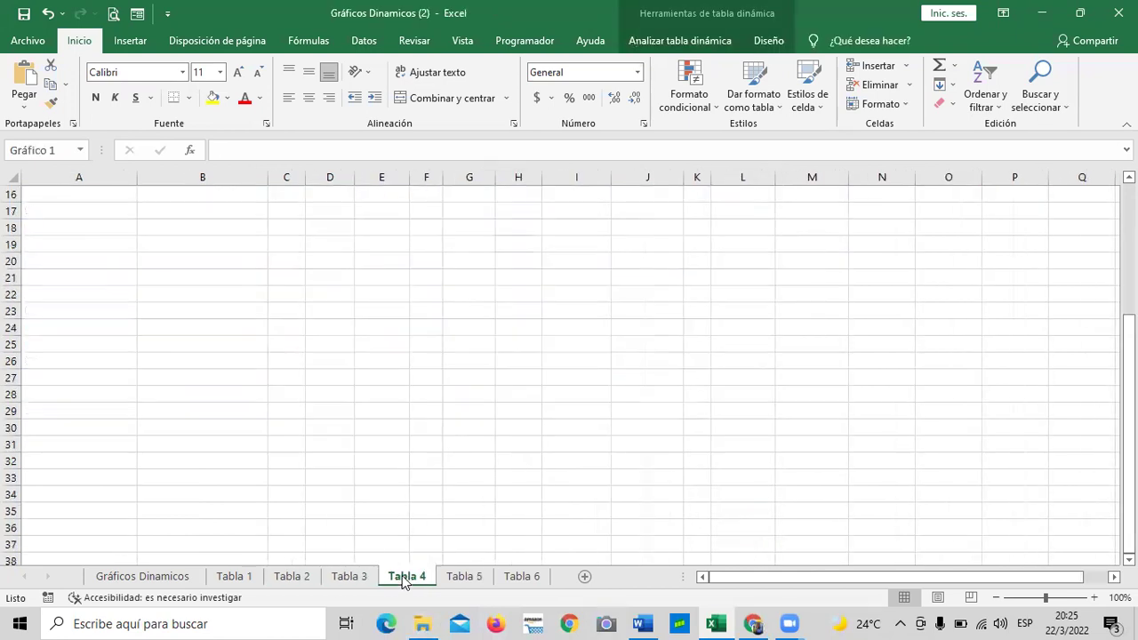
{"action": "scroll", "coordinate": [577, 355], "scroll_direction": "down", "scroll_amount": 3}
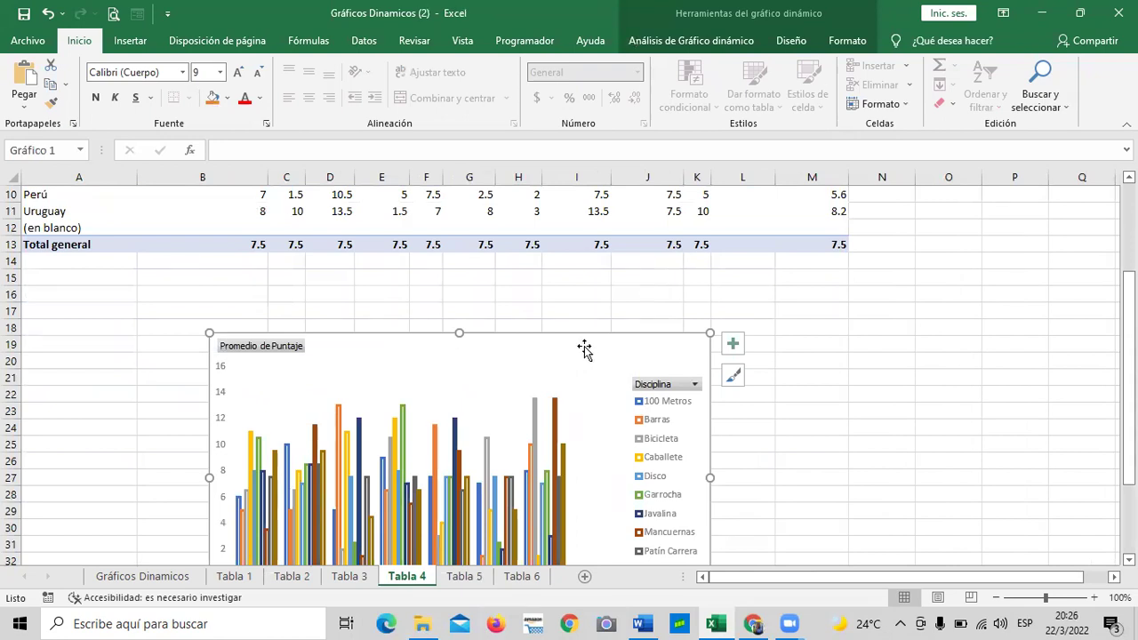
{"action": "scroll", "coordinate": [578, 354], "scroll_direction": "down", "scroll_amount": 2}
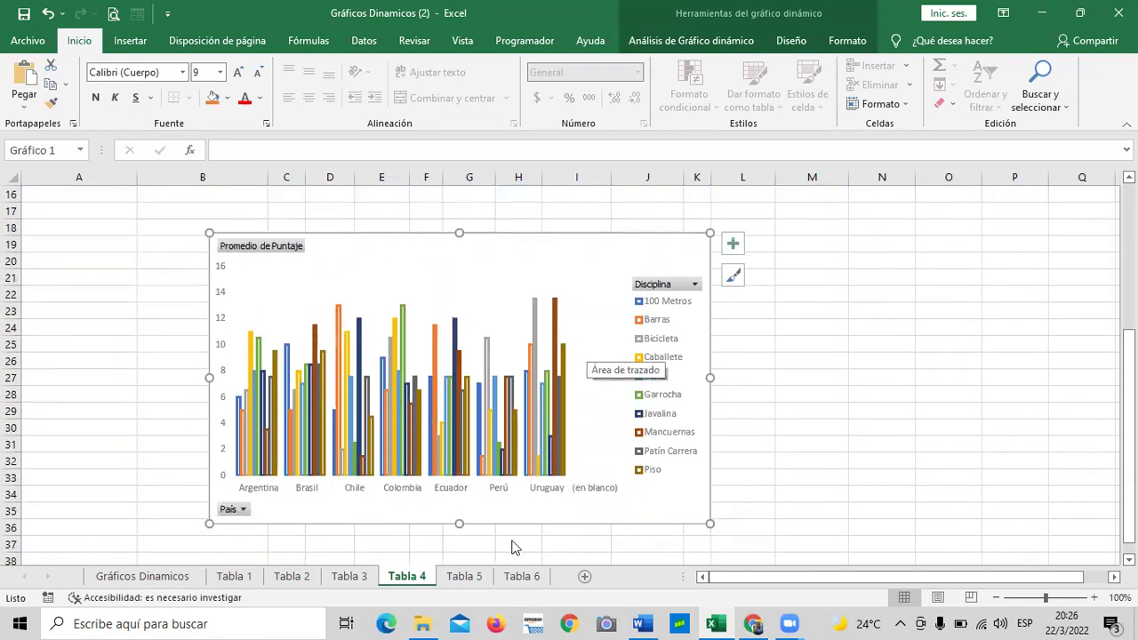
- Return to the Tabla 5 sheet and review its IVA, Febrero and Totales sums, comparing the values of the C.PU row
{"action": "left_click", "coordinate": [478, 576]}
{"action": "left_click", "coordinate": [248, 229]}
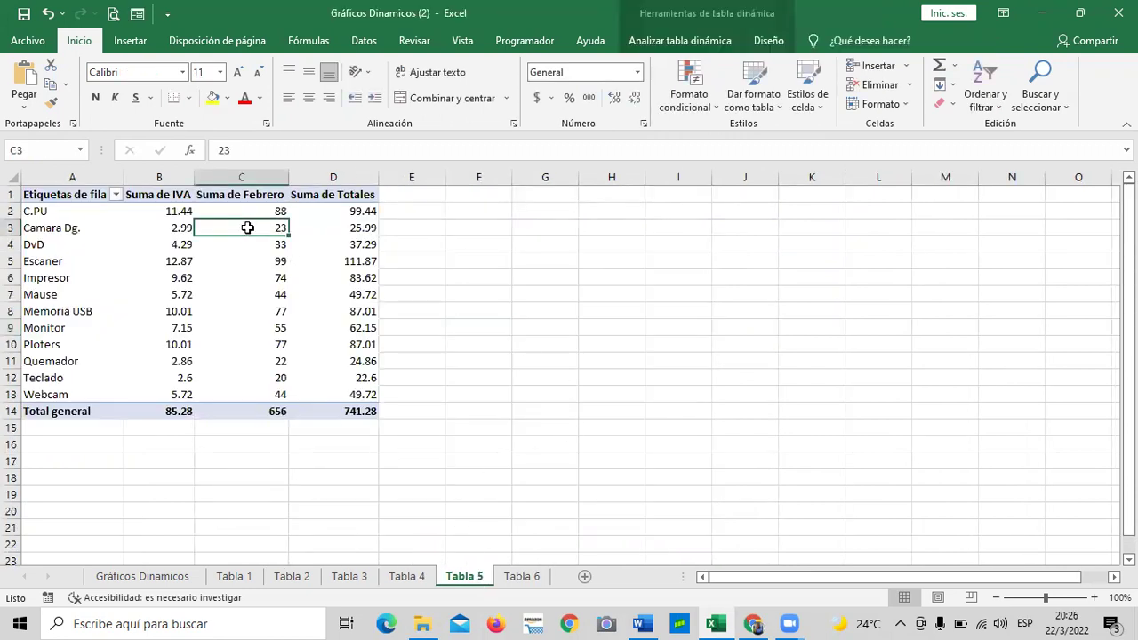
{"action": "left_click", "coordinate": [160, 213]}
{"action": "left_click", "coordinate": [178, 394]}
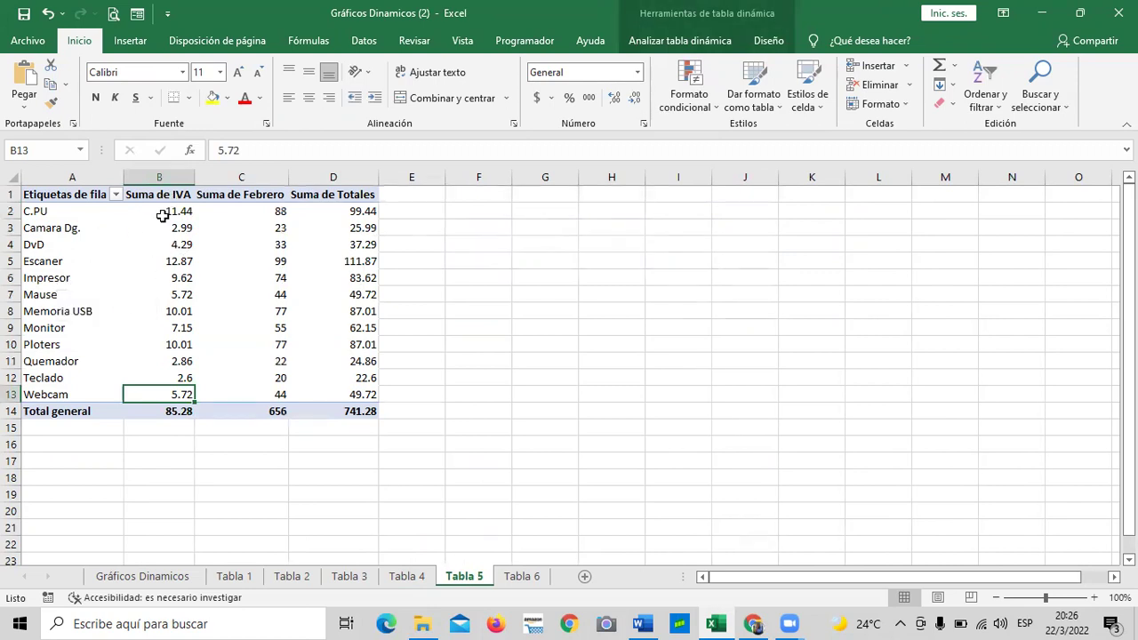
{"action": "left_click", "coordinate": [166, 187]}
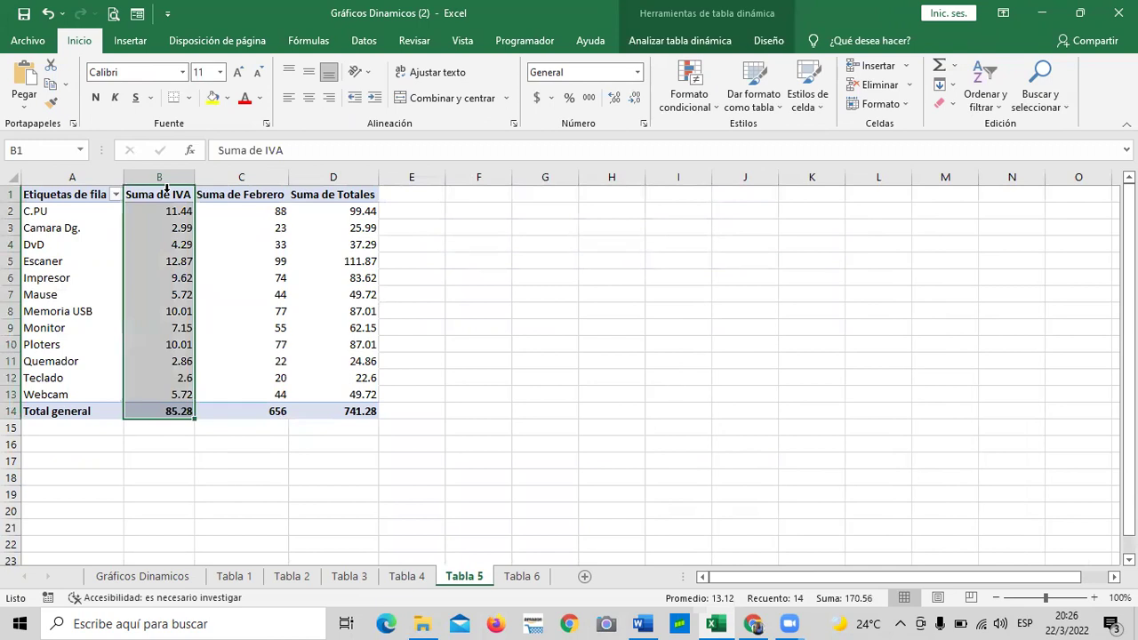
{"action": "left_click", "coordinate": [242, 186]}
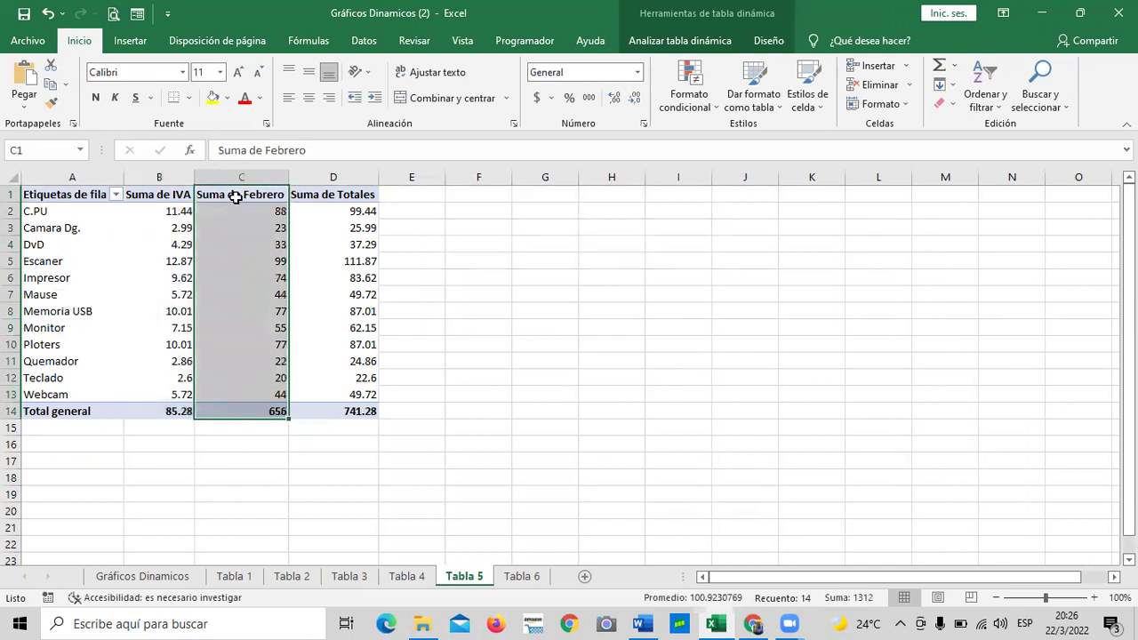
{"action": "mouse_move", "coordinate": [259, 210]}
{"action": "left_click", "coordinate": [333, 194]}
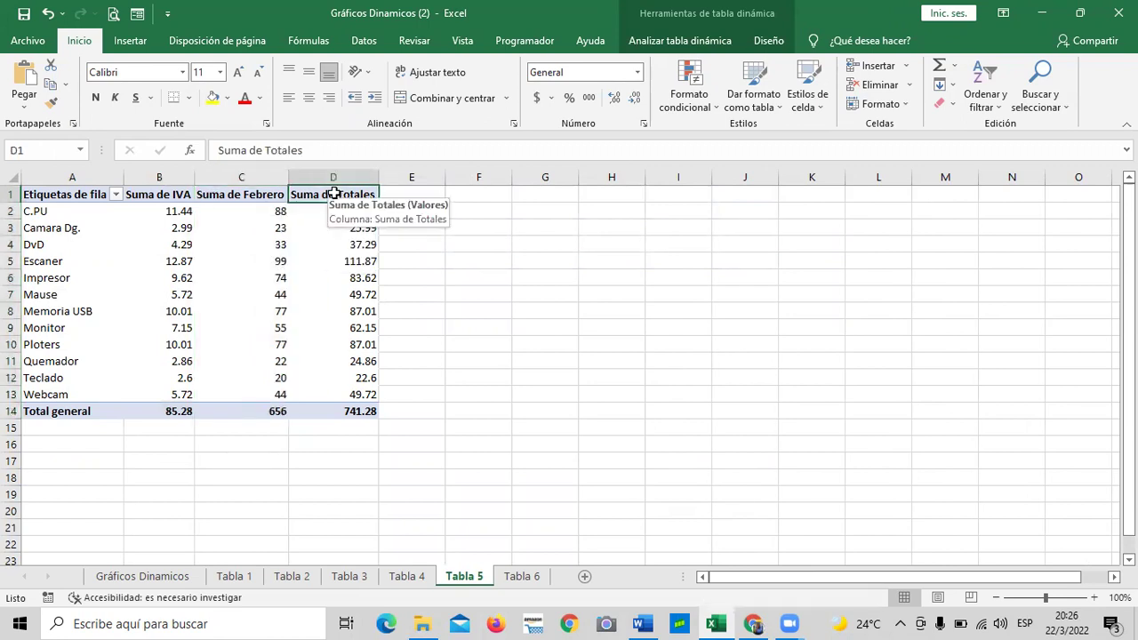
{"action": "left_click", "coordinate": [177, 187]}
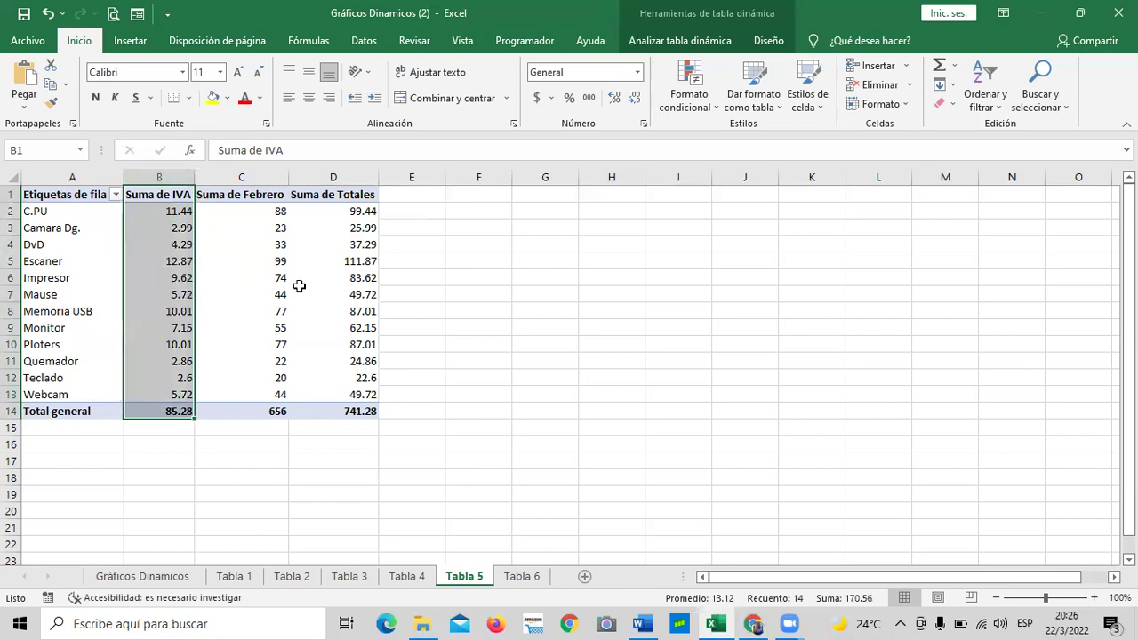
{"action": "left_click", "coordinate": [352, 212]}
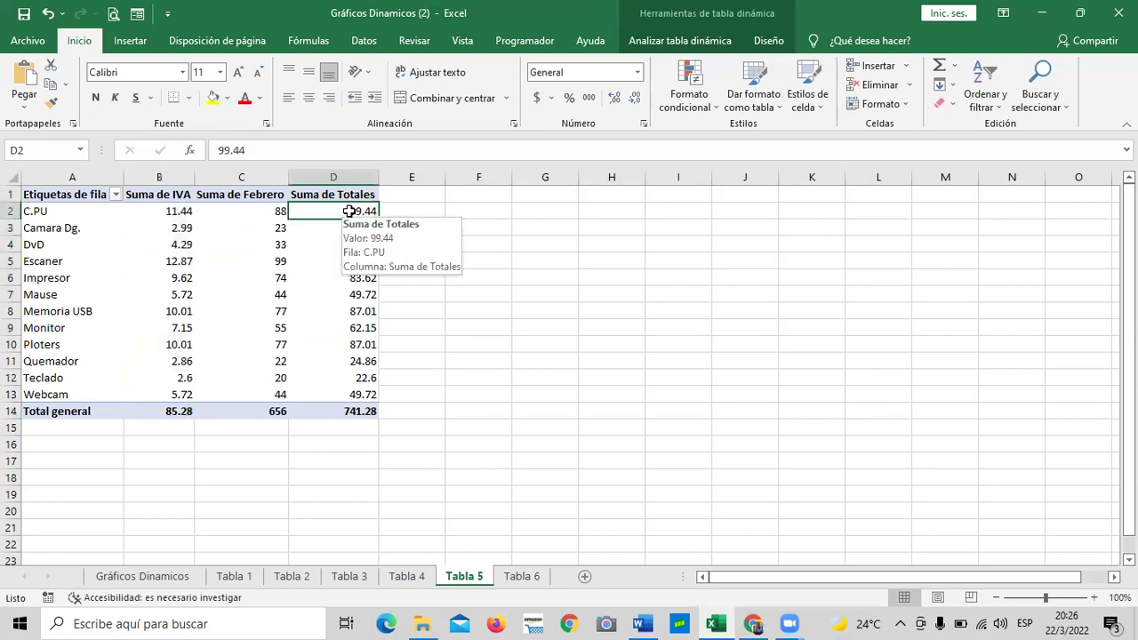
{"action": "left_click", "coordinate": [240, 210]}
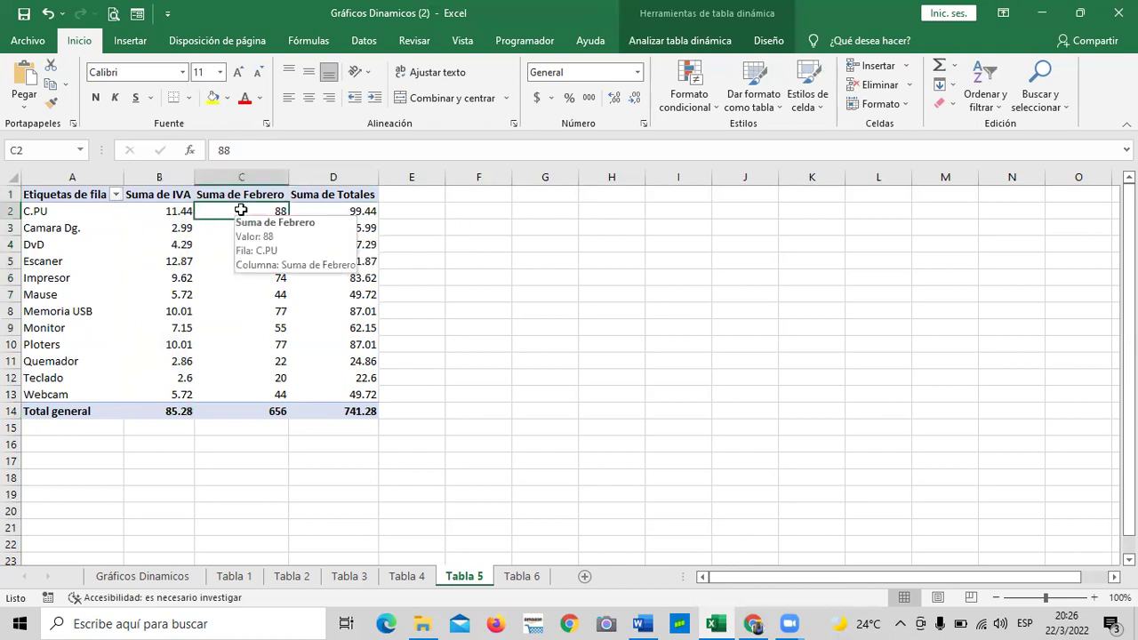
{"action": "left_click", "coordinate": [737, 340]}
- Select the whole Tabla 5 pivot table, review the chart types offered for a pivot chart and leave without inserting one
{"action": "left_click", "coordinate": [235, 310]}
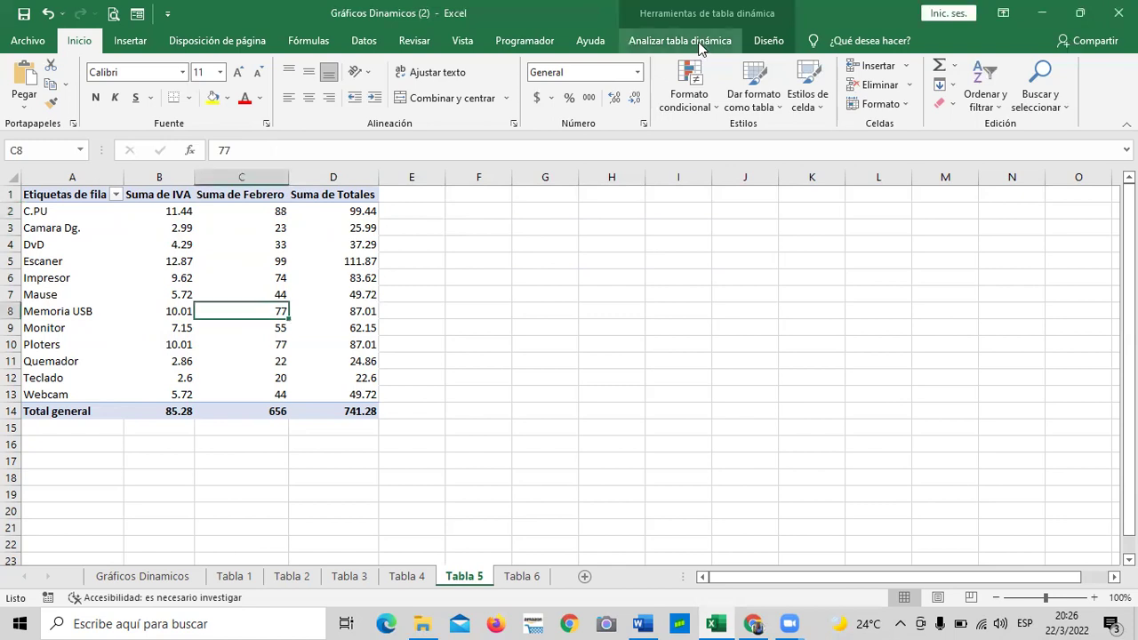
{"action": "left_click", "coordinate": [768, 41]}
{"action": "left_click", "coordinate": [698, 41]}
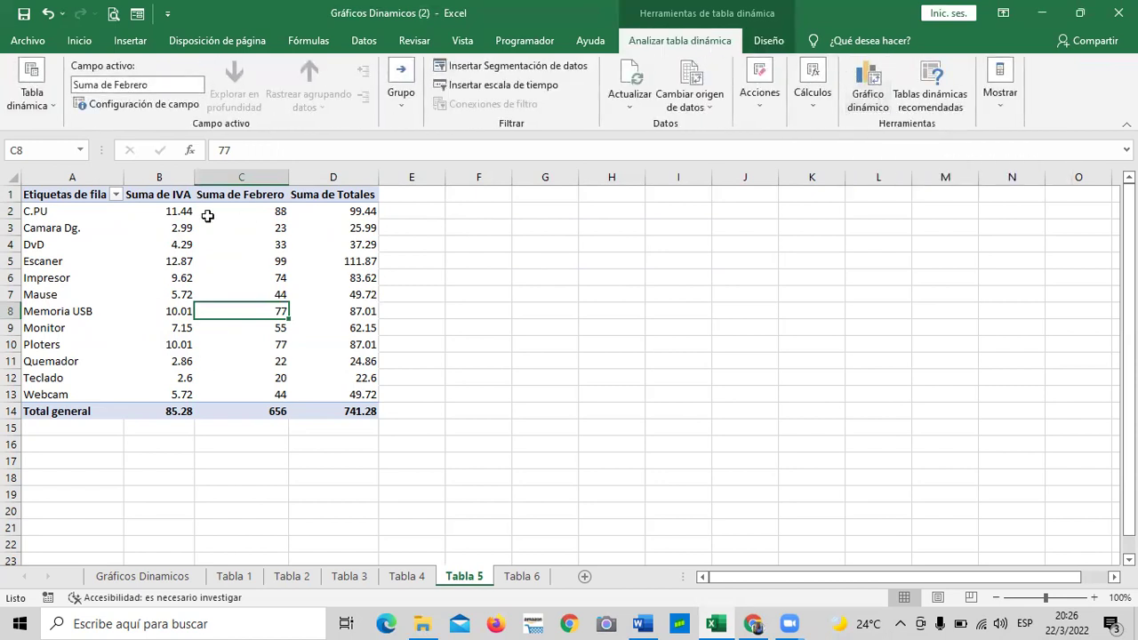
{"action": "left_click", "coordinate": [148, 229]}
{"action": "left_click_drag", "start_coordinate": [71, 195], "coordinate": [362, 410]}
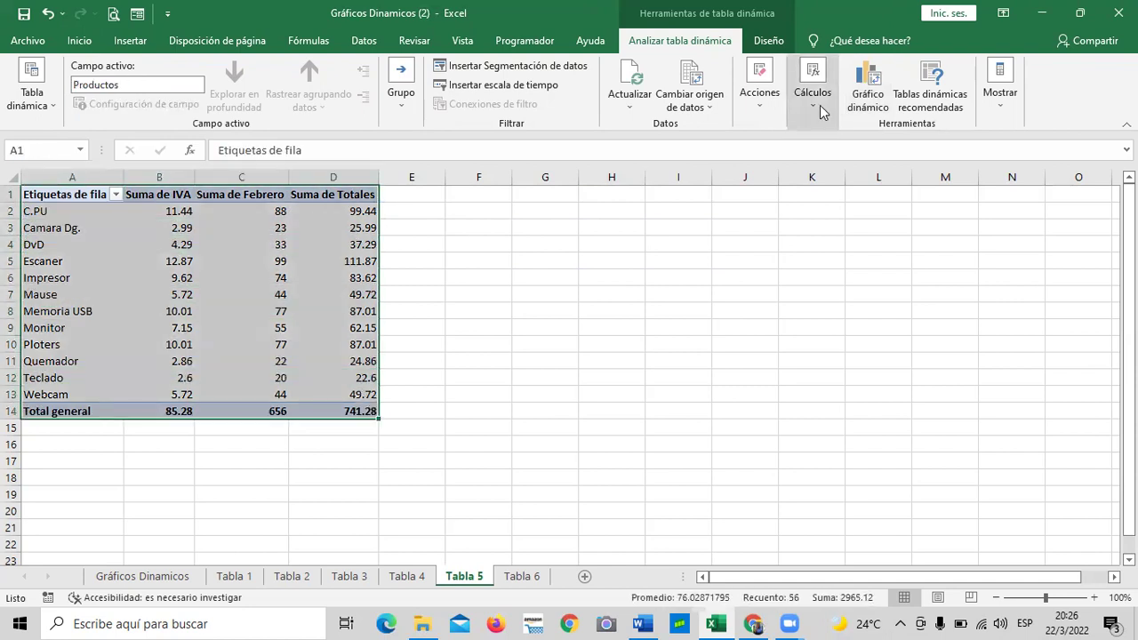
{"action": "left_click", "coordinate": [871, 85]}
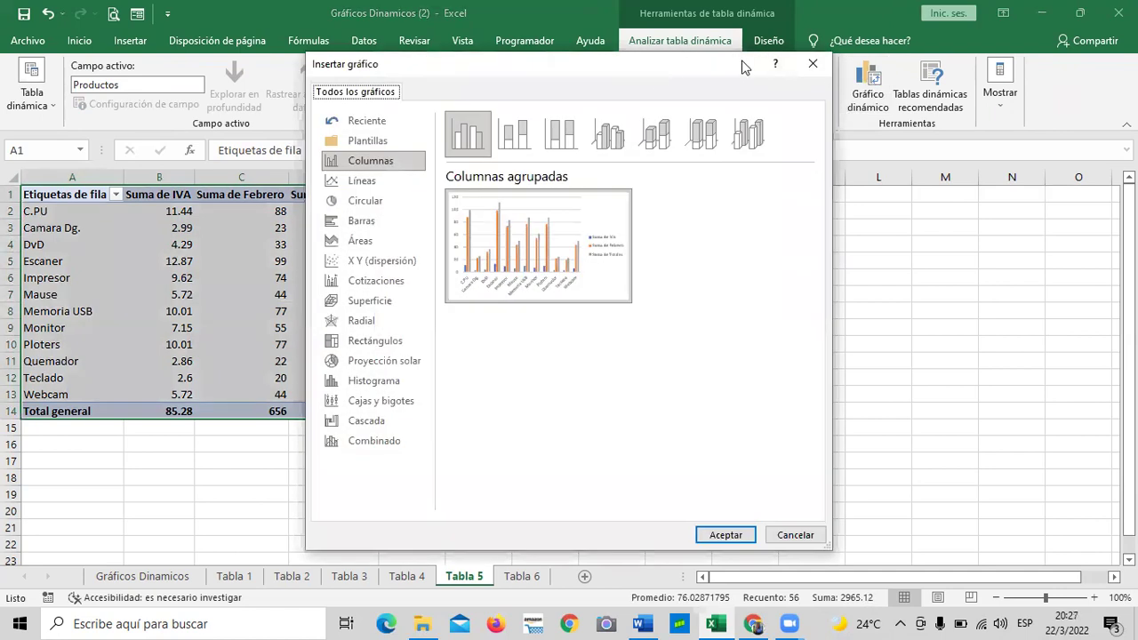
{"action": "left_click_drag", "start_coordinate": [745, 68], "coordinate": [802, 48]}
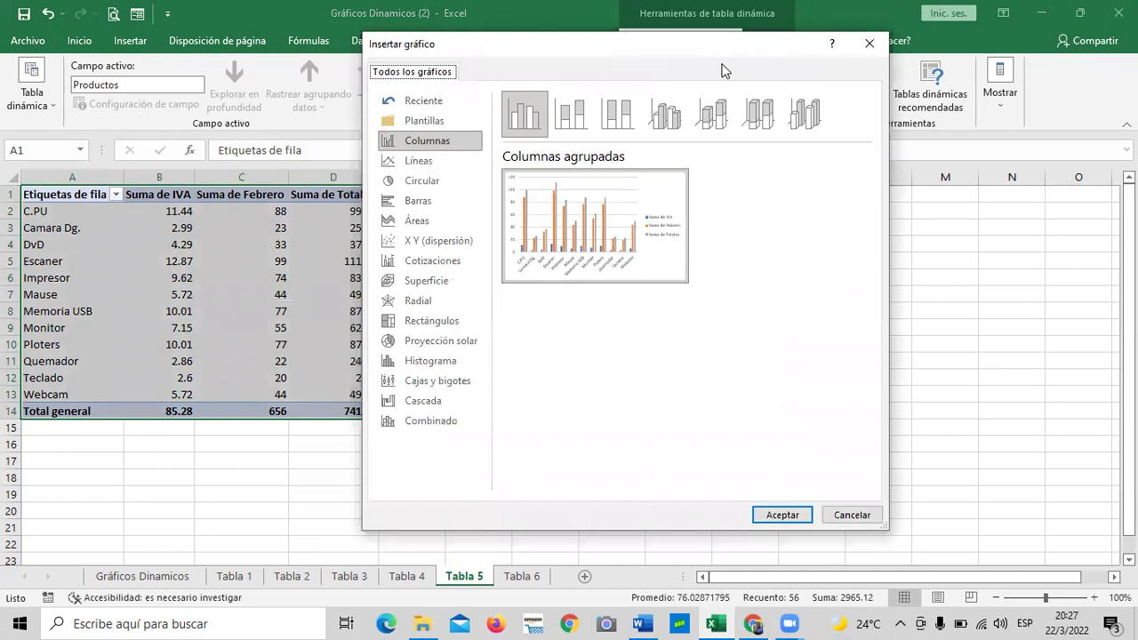
{"action": "left_click_drag", "start_coordinate": [722, 69], "coordinate": [768, 93]}
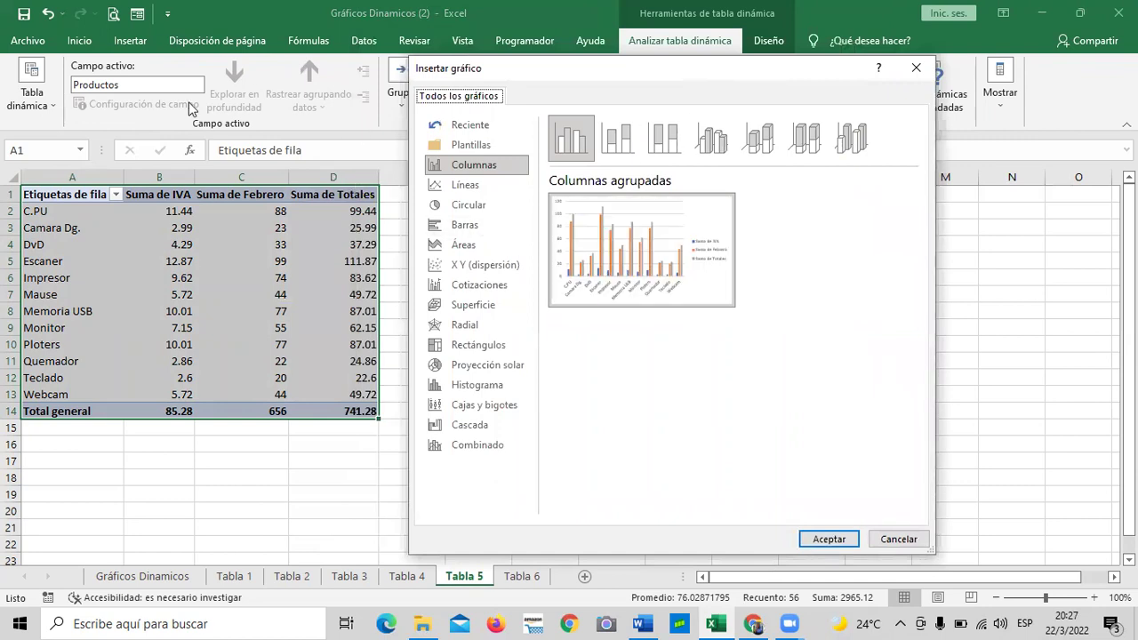
{"action": "left_click", "coordinate": [917, 68]}
- Insert a pivot chart from range A1:D14 of Tabla 5, placed on the existing sheet at cell K13
{"action": "left_click", "coordinate": [816, 393]}
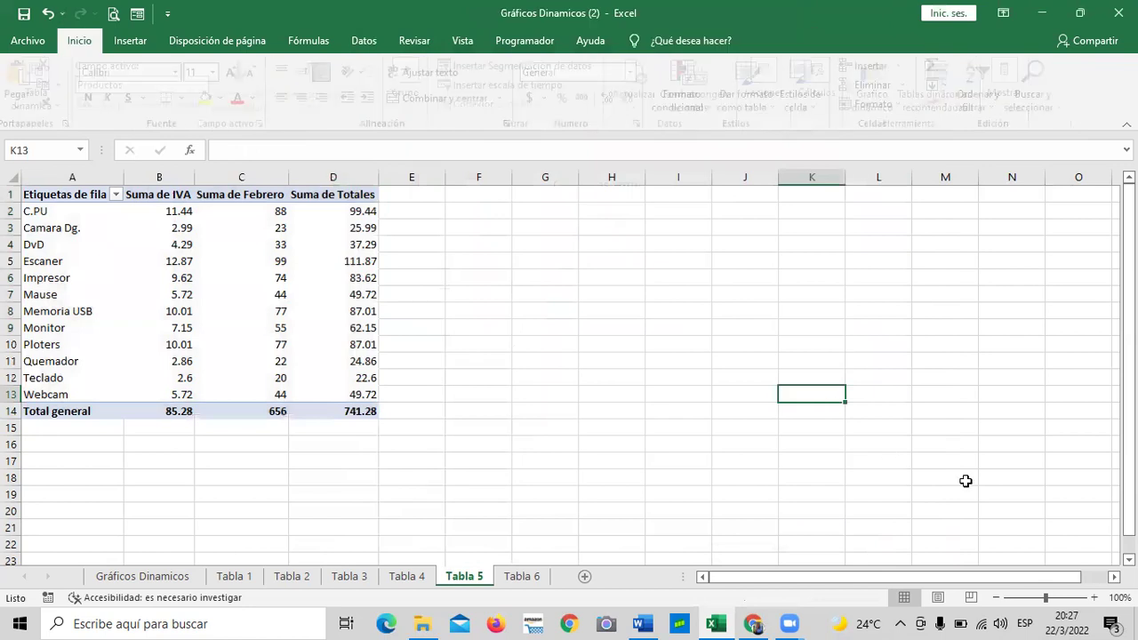
{"action": "left_click", "coordinate": [138, 41]}
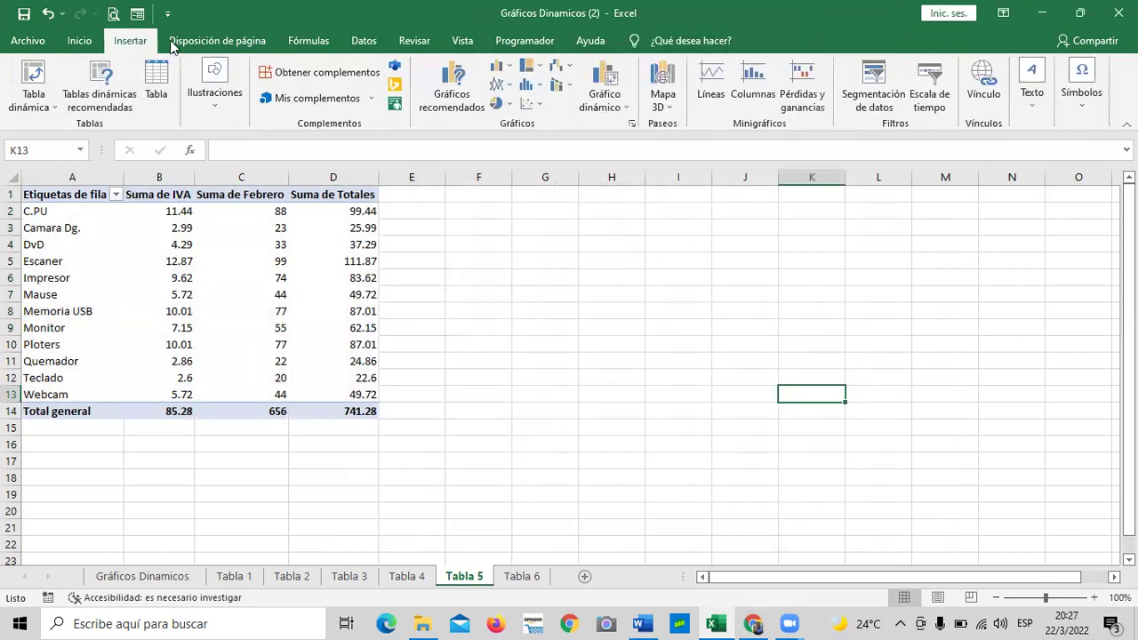
{"action": "left_click", "coordinate": [625, 104]}
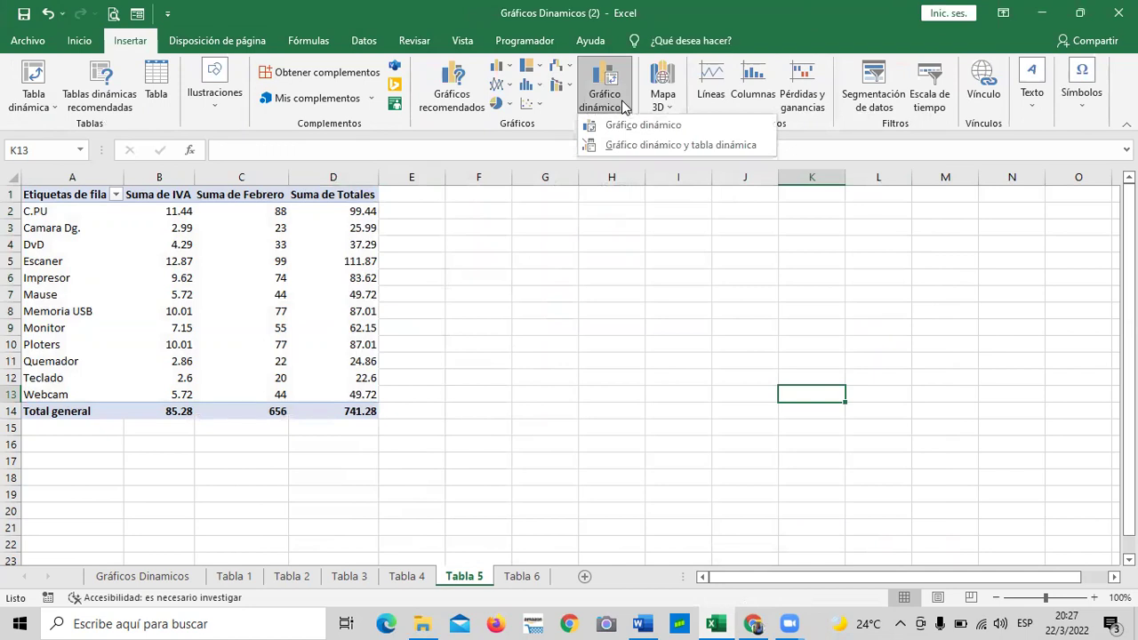
{"action": "left_click", "coordinate": [614, 125]}
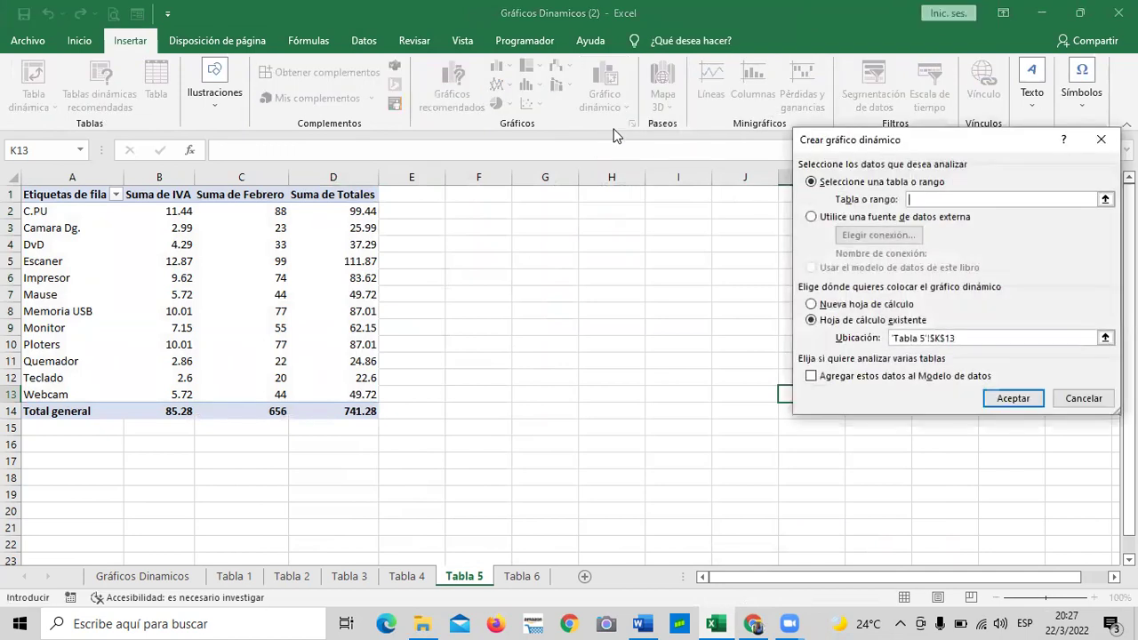
{"action": "left_click_drag", "start_coordinate": [995, 145], "coordinate": [921, 143]}
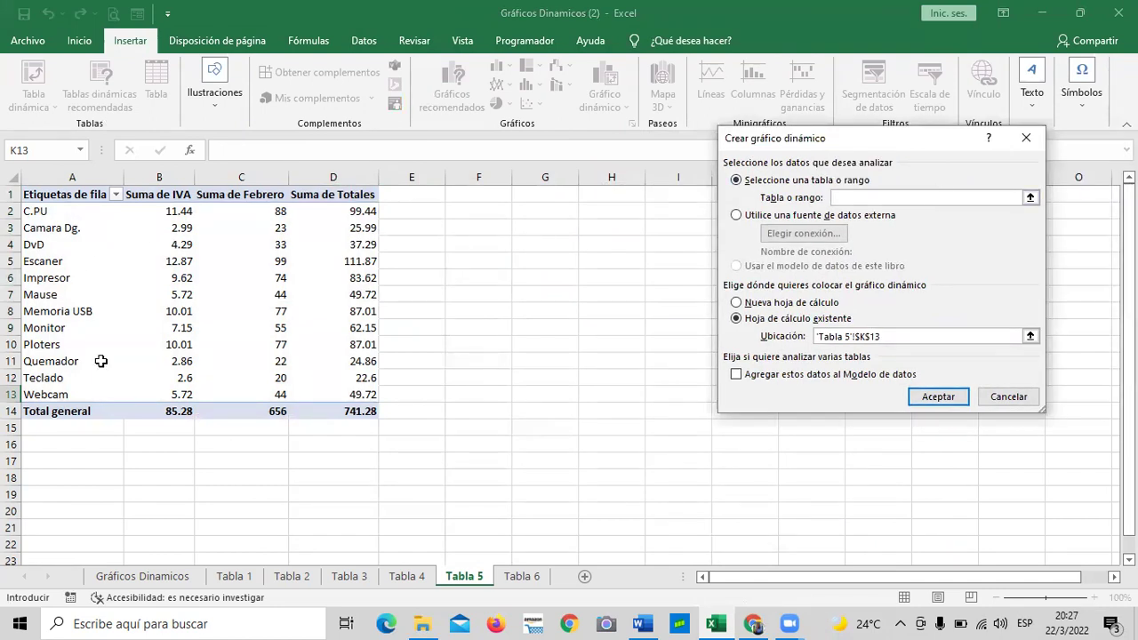
{"action": "left_click", "coordinate": [1031, 197]}
{"action": "left_click_drag", "start_coordinate": [56, 196], "coordinate": [305, 411]}
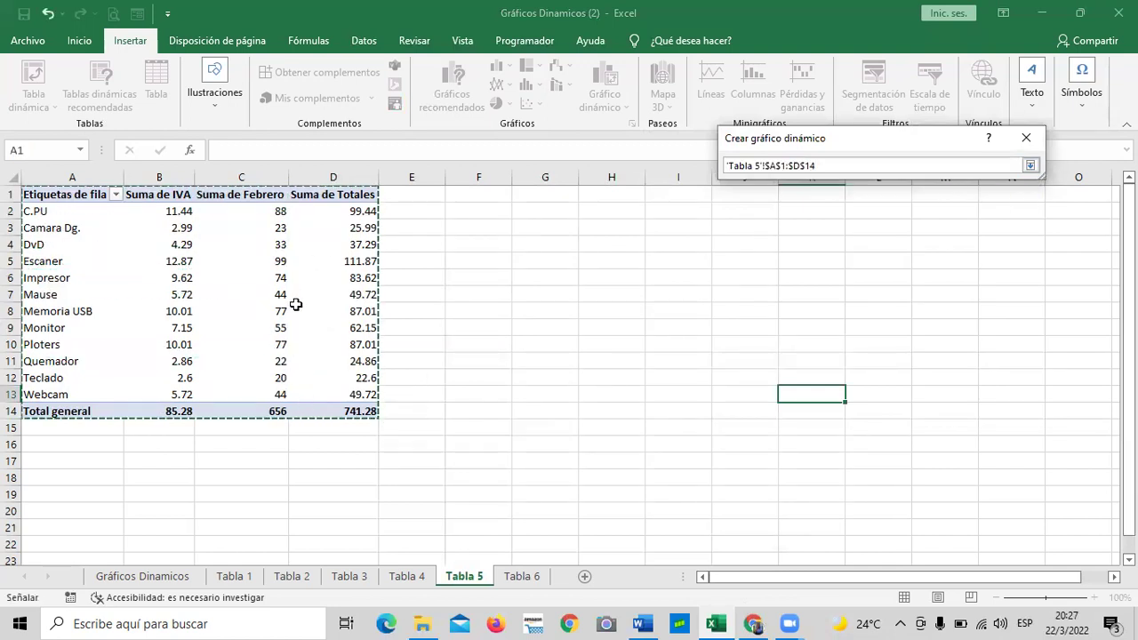
{"action": "left_click", "coordinate": [1030, 165]}
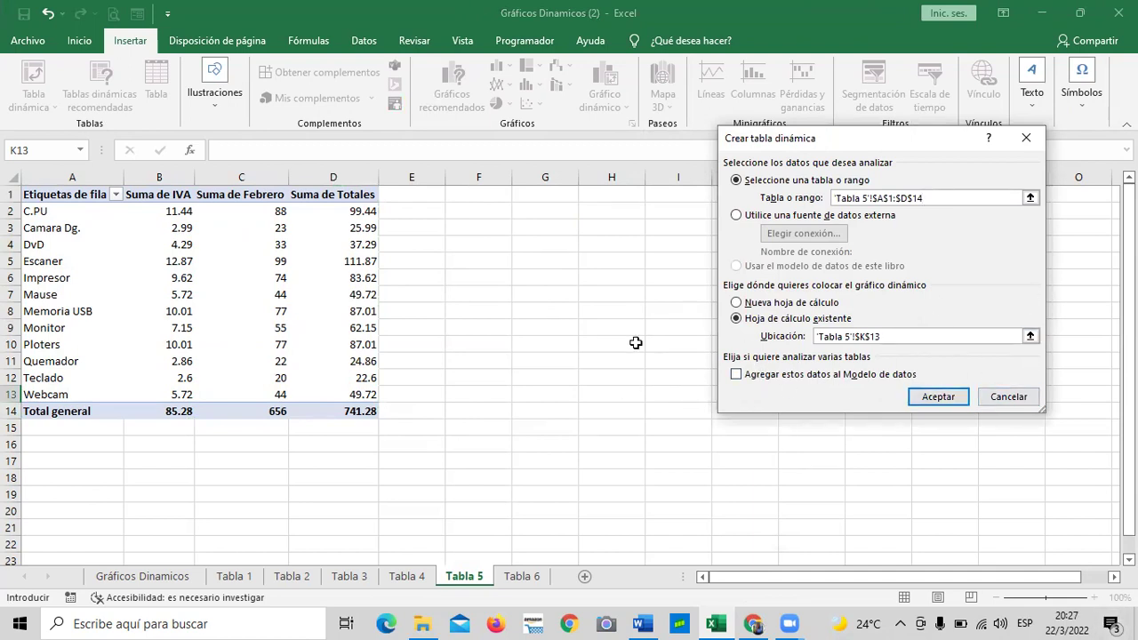
{"action": "left_click", "coordinate": [942, 398]}
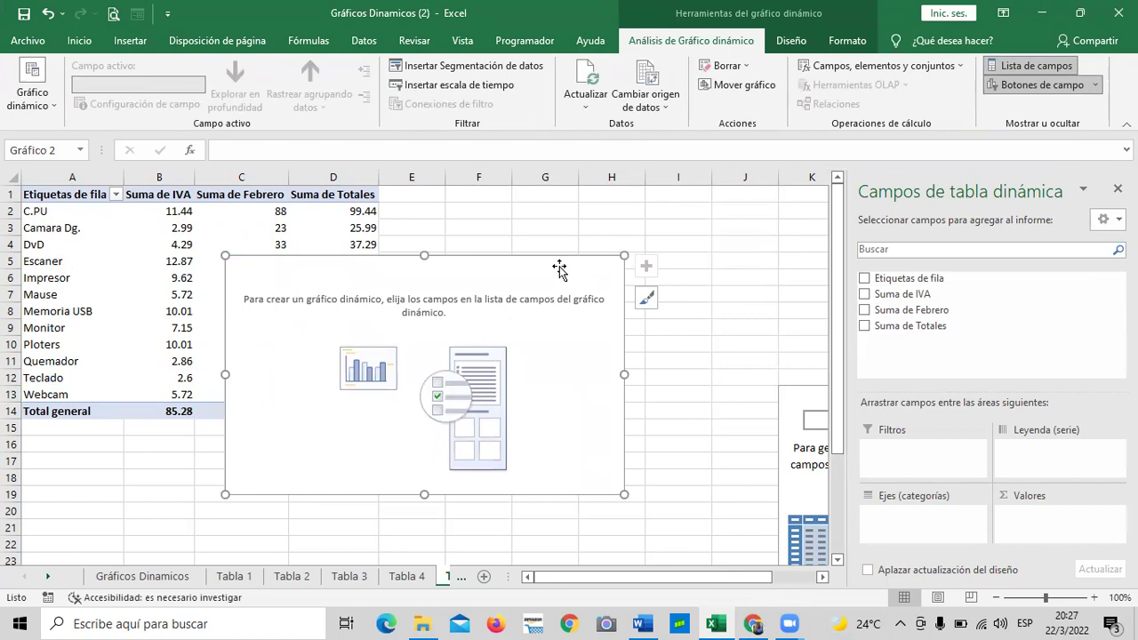
- Move the empty chart beside the table and add the Suma de IVA, Suma de Febrero, Suma de Totales and Etiquetas de fila fields
{"action": "left_click_drag", "start_coordinate": [560, 266], "coordinate": [719, 220]}
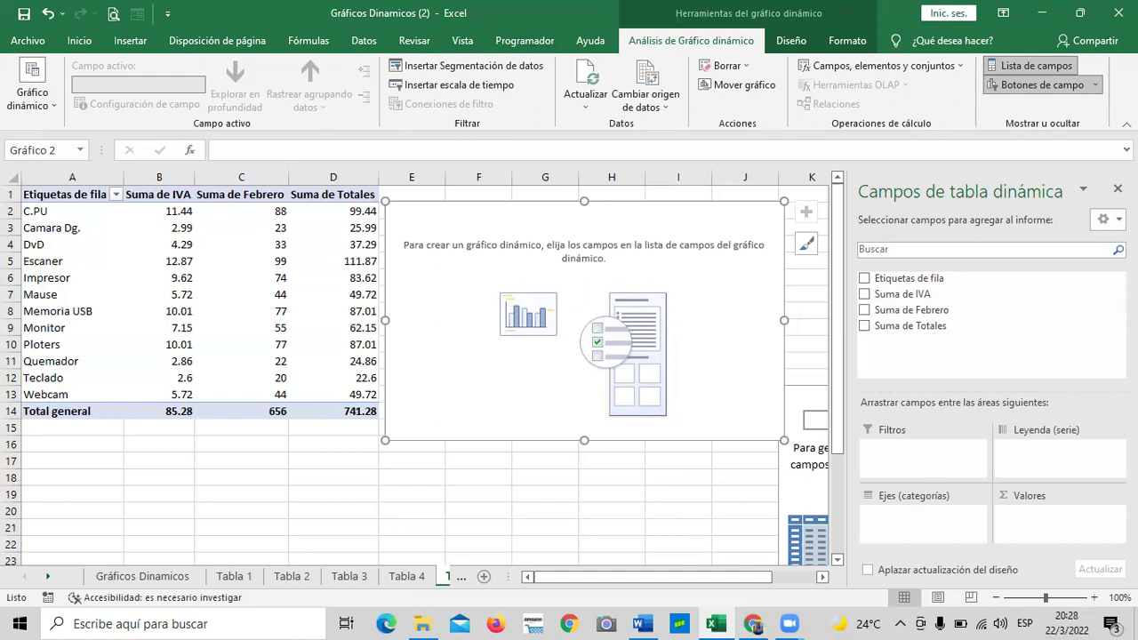
{"action": "left_click", "coordinate": [866, 296]}
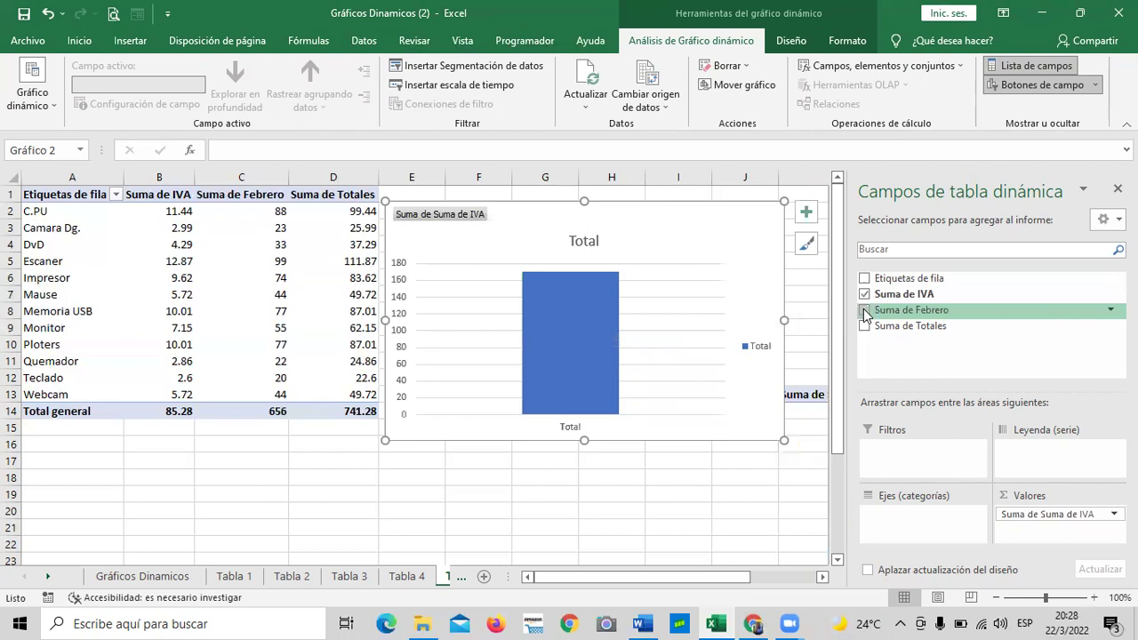
{"action": "left_click", "coordinate": [866, 310]}
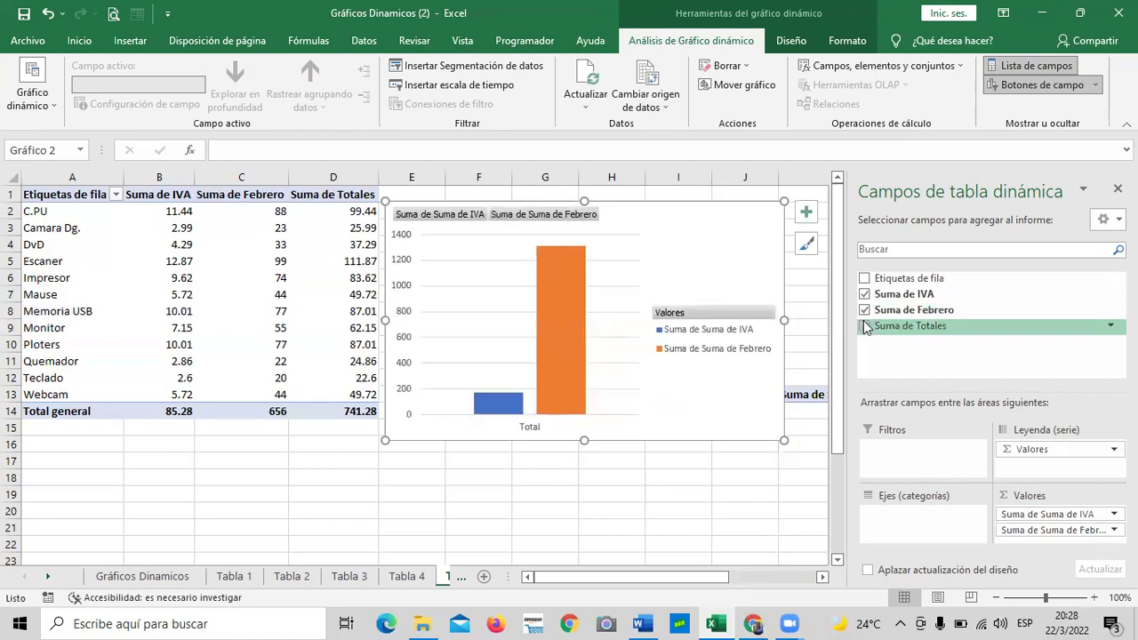
{"action": "left_click", "coordinate": [865, 326]}
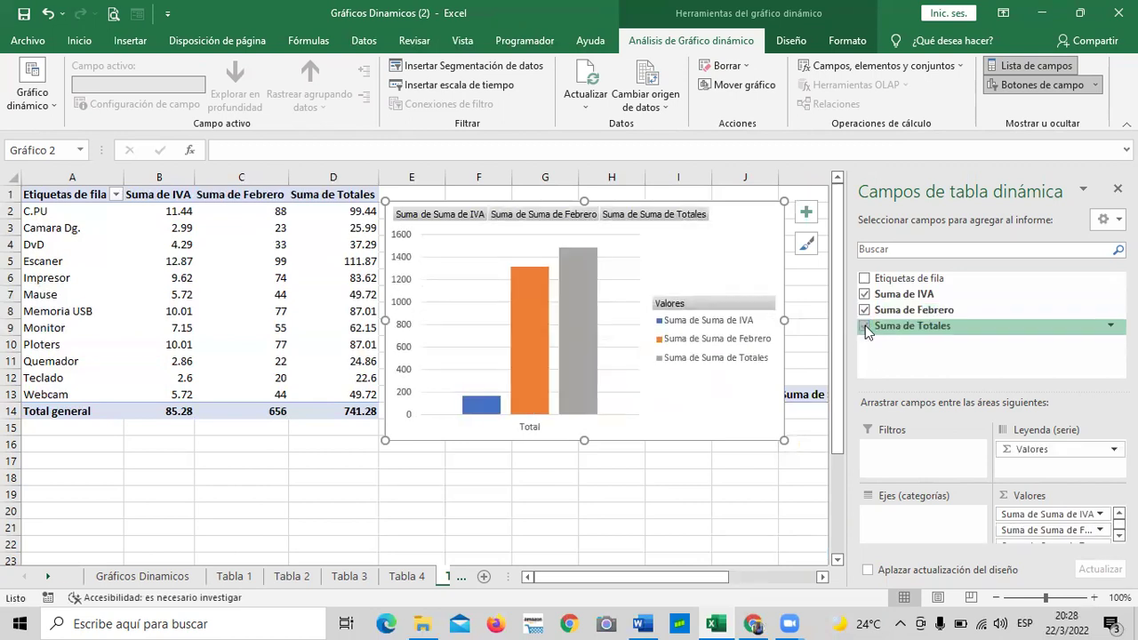
{"action": "left_click", "coordinate": [865, 278]}
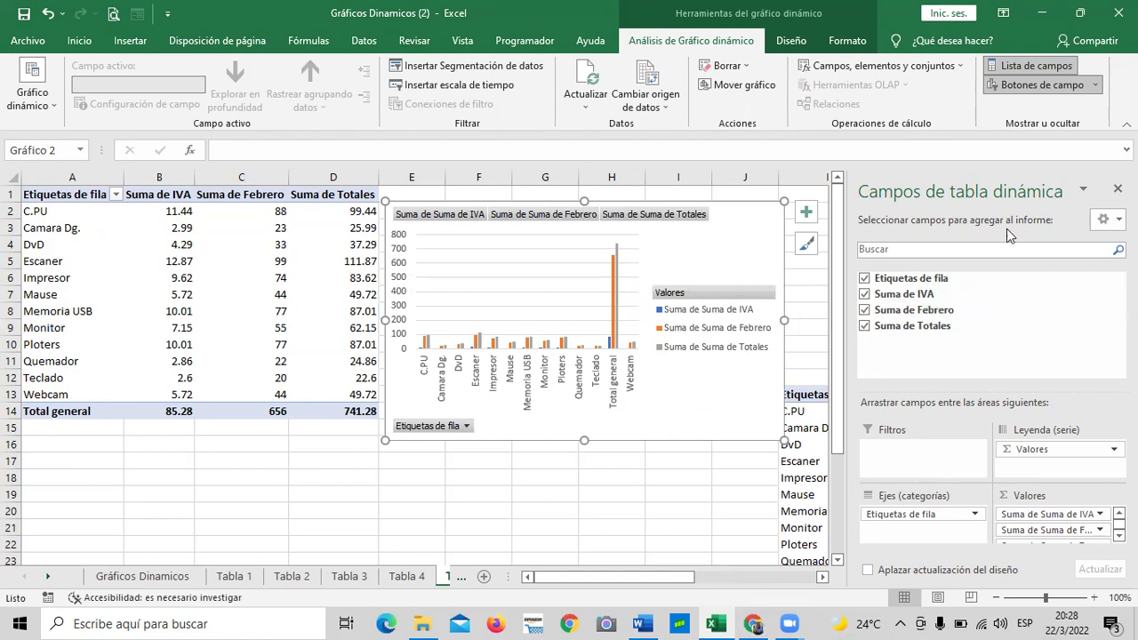
- Hide the field list and reposition the pivot chart across columns F to K, clear of the original table
{"action": "left_click", "coordinate": [1118, 189]}
{"action": "left_click_drag", "start_coordinate": [727, 247], "coordinate": [829, 233]}
{"action": "left_click", "coordinate": [956, 397]}
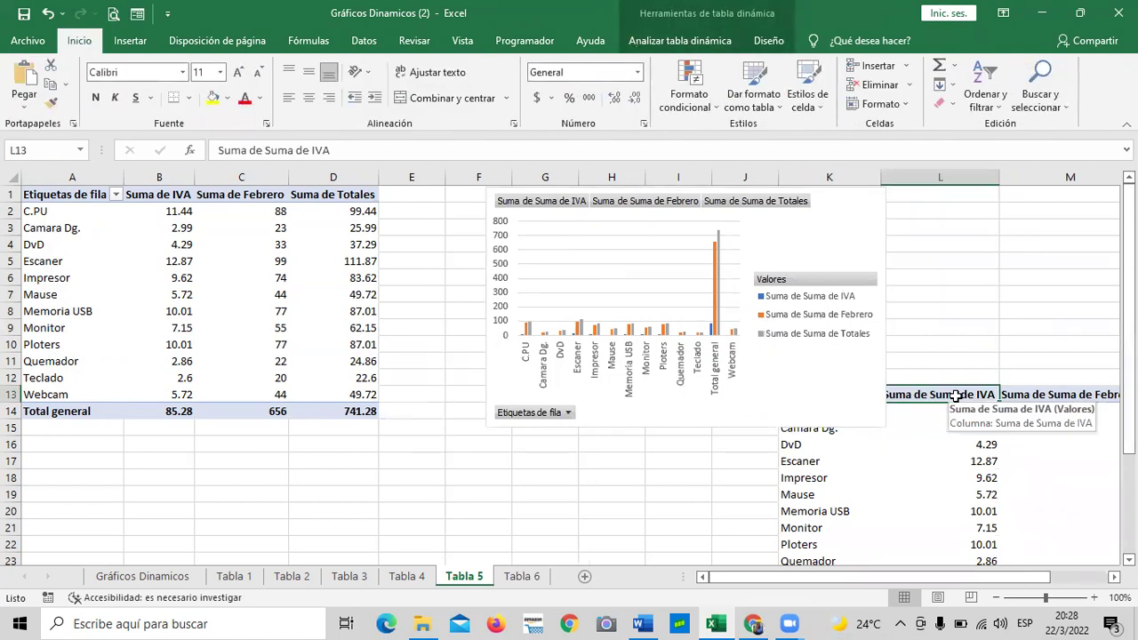
{"action": "left_click", "coordinate": [836, 224]}
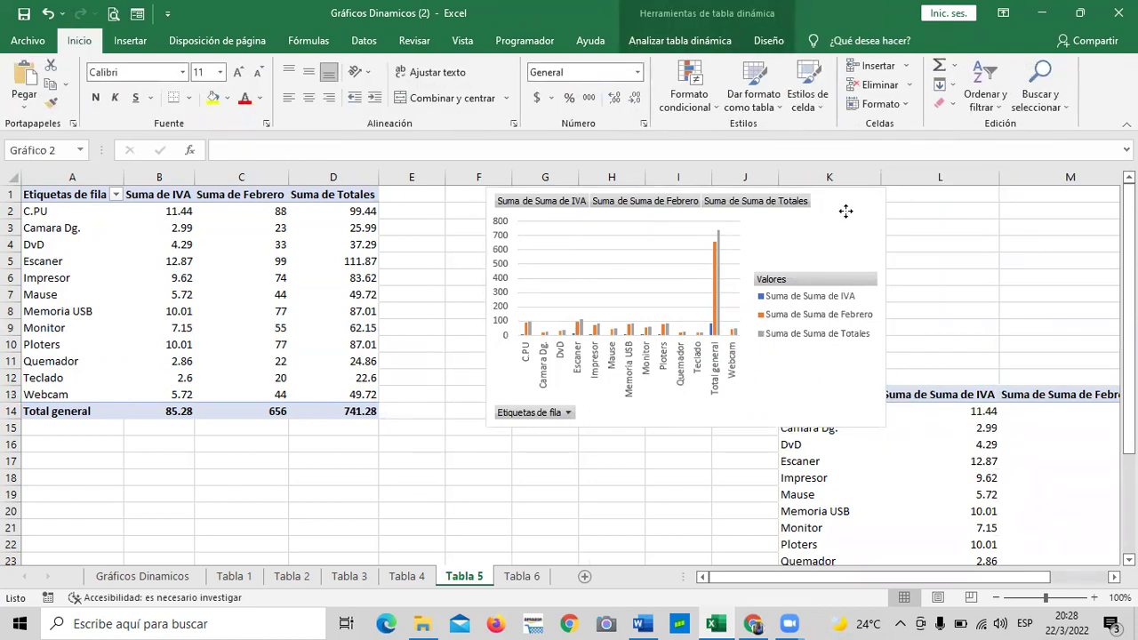
{"action": "double_click", "coordinate": [816, 236]}
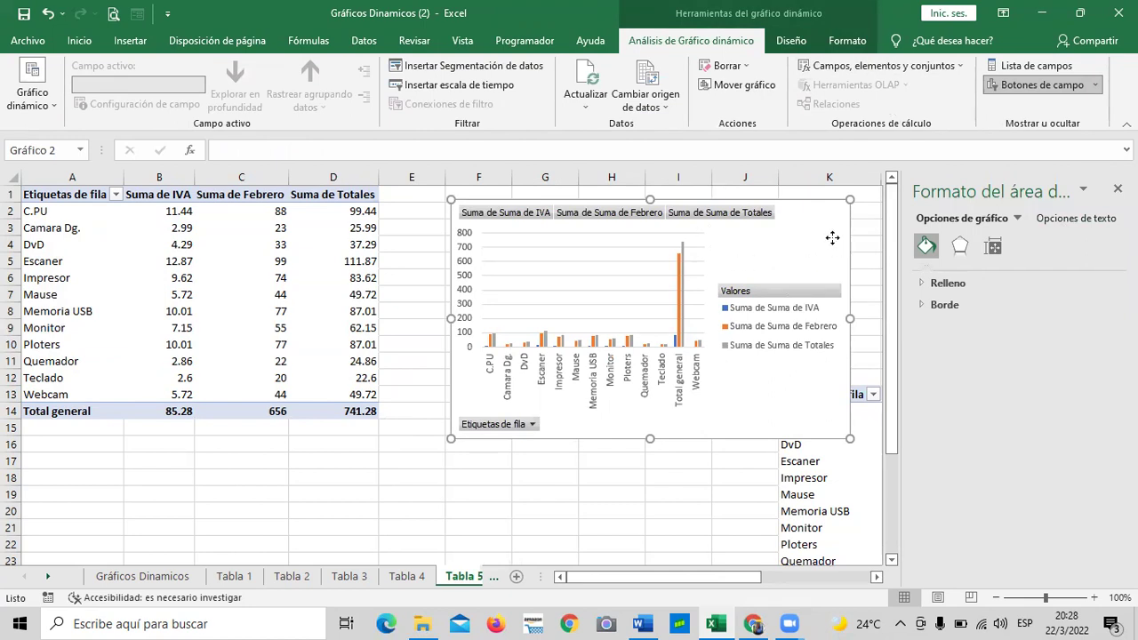
- Change the pivot chart's type to Circular 3D and close the chart area formatting options
{"action": "left_click", "coordinate": [790, 40]}
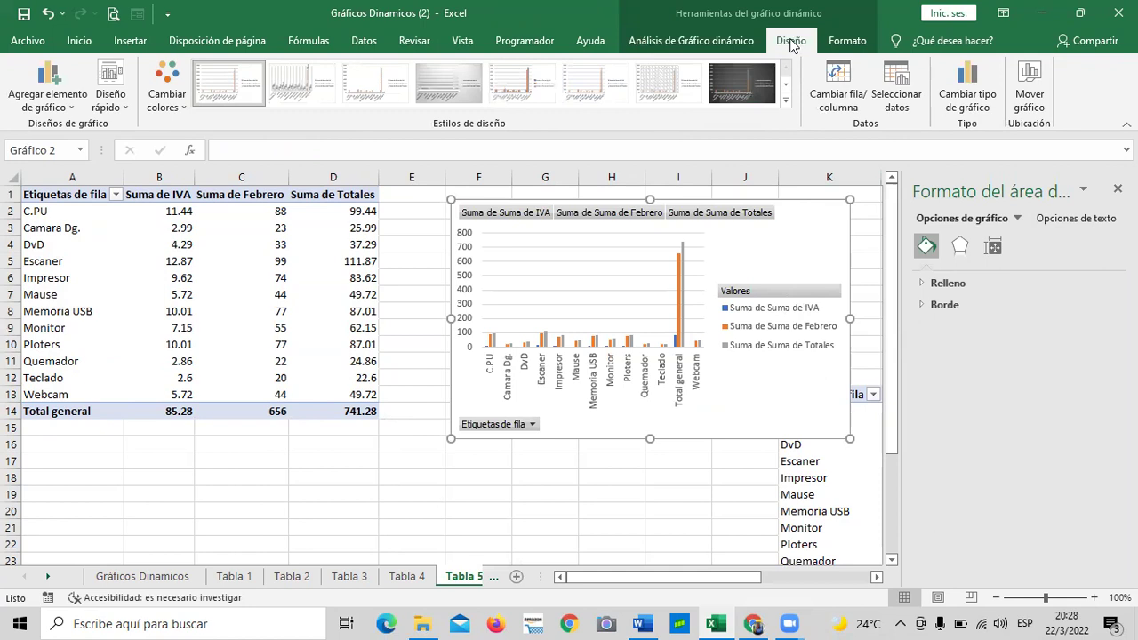
{"action": "left_click", "coordinate": [967, 78]}
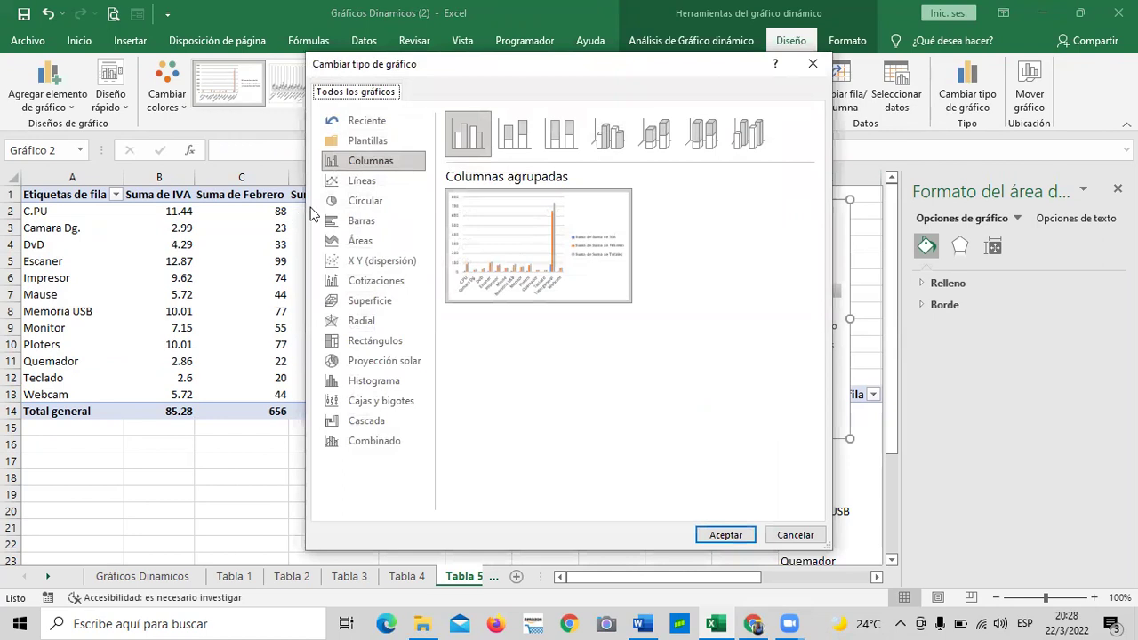
{"action": "left_click", "coordinate": [341, 205]}
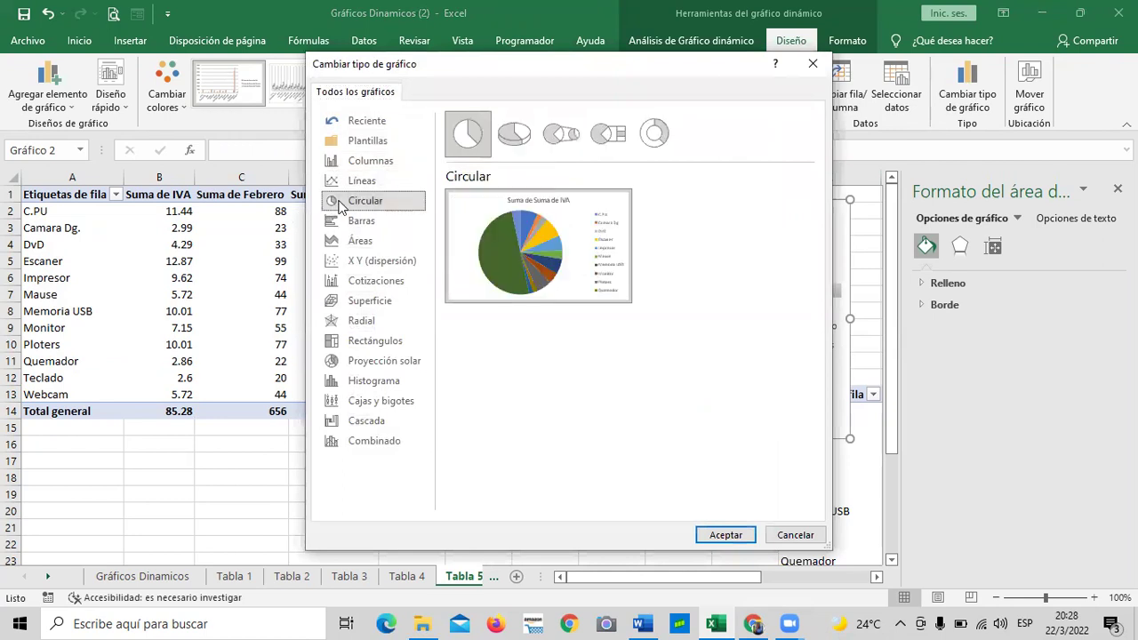
{"action": "left_click", "coordinate": [513, 138]}
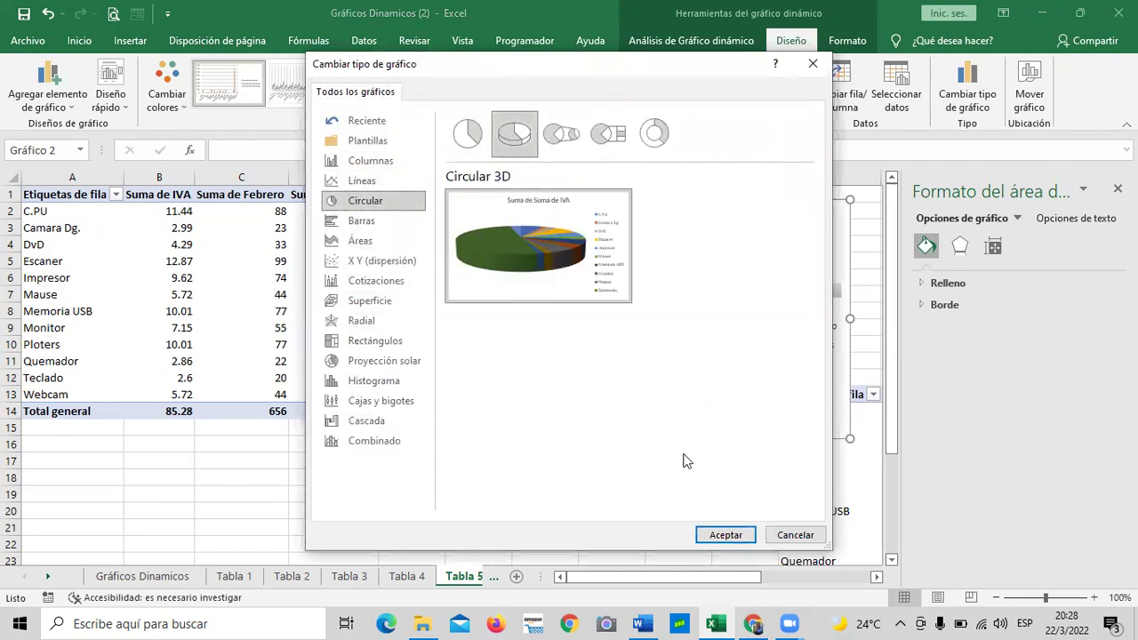
{"action": "key", "text": "Return"}
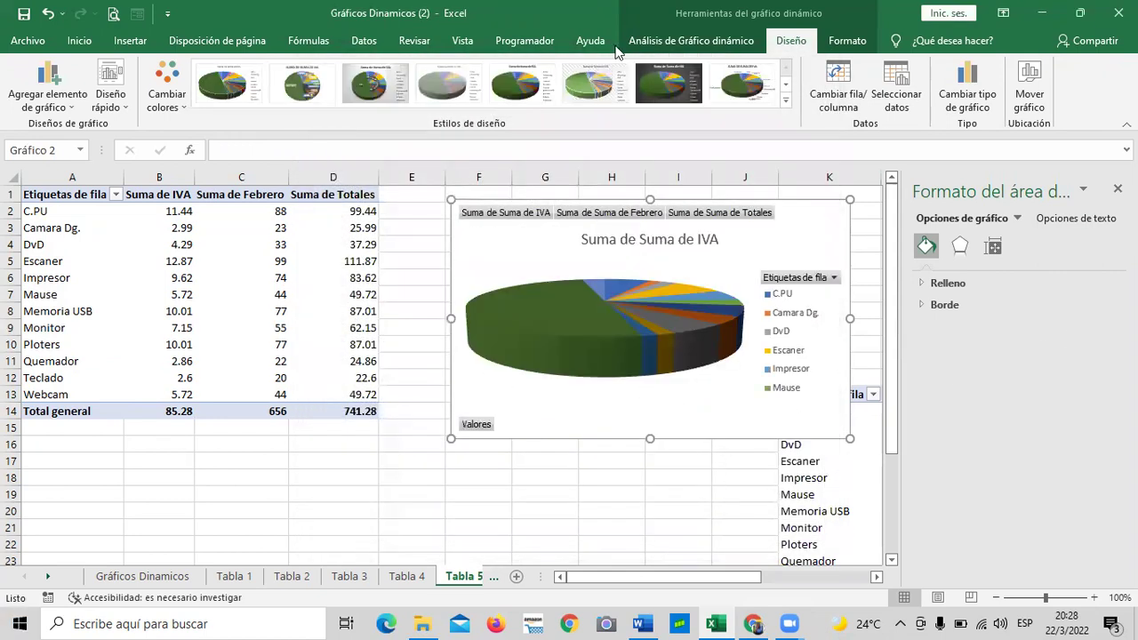
{"action": "left_click", "coordinate": [1118, 188]}
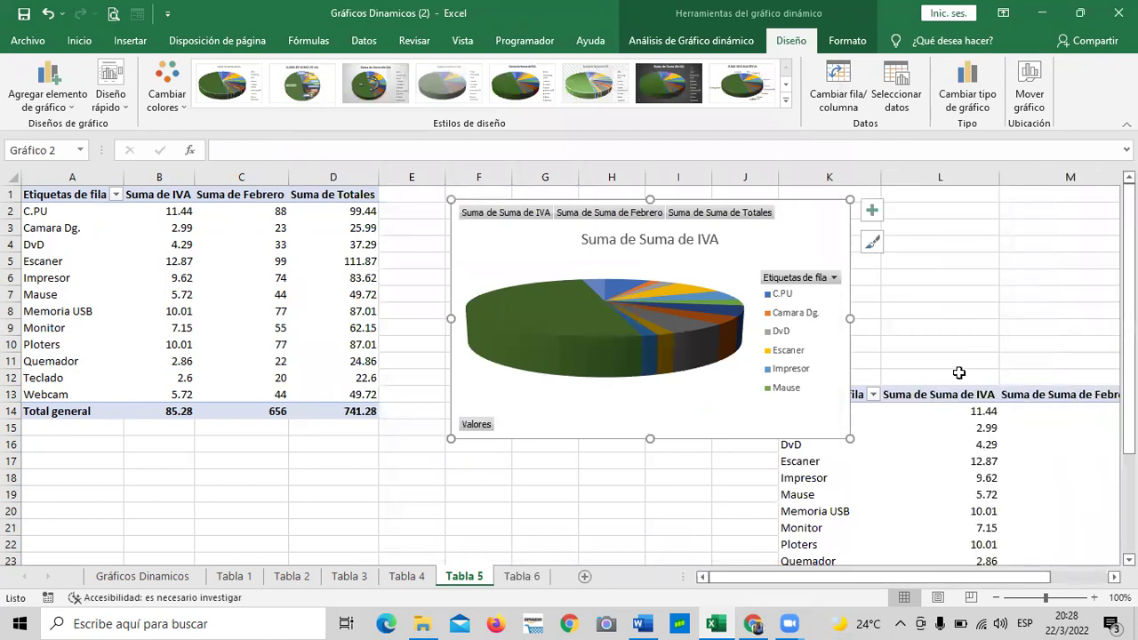
- Shift the pie chart slightly, then stretch its legend and enlarge the chart so the legend fits every product
{"action": "left_click_drag", "start_coordinate": [793, 216], "coordinate": [807, 229]}
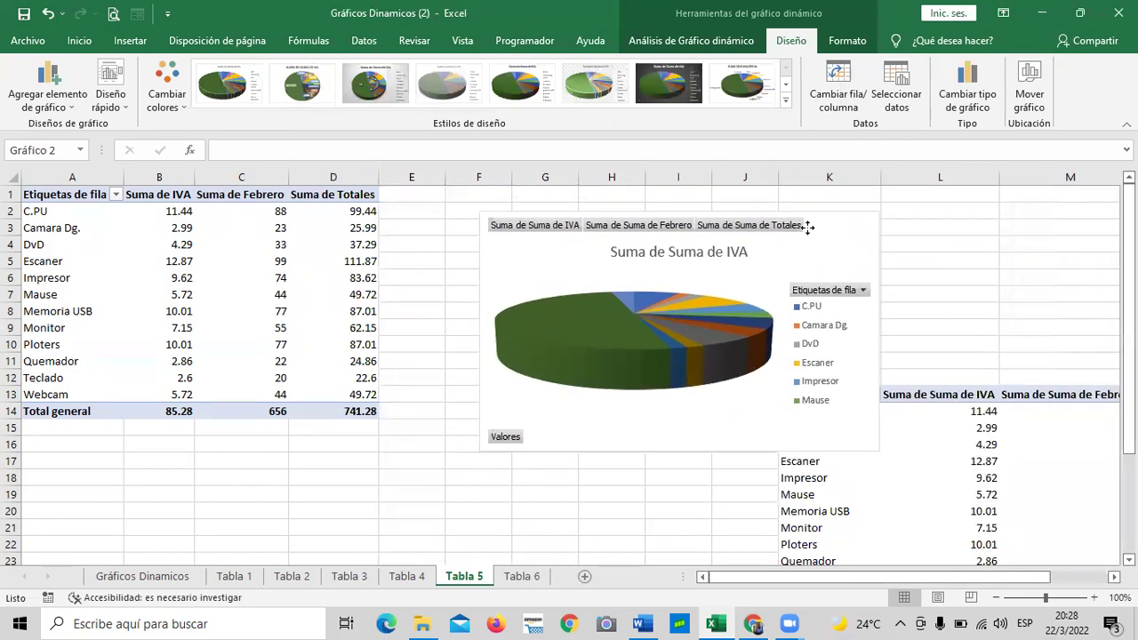
{"action": "left_click", "coordinate": [830, 289]}
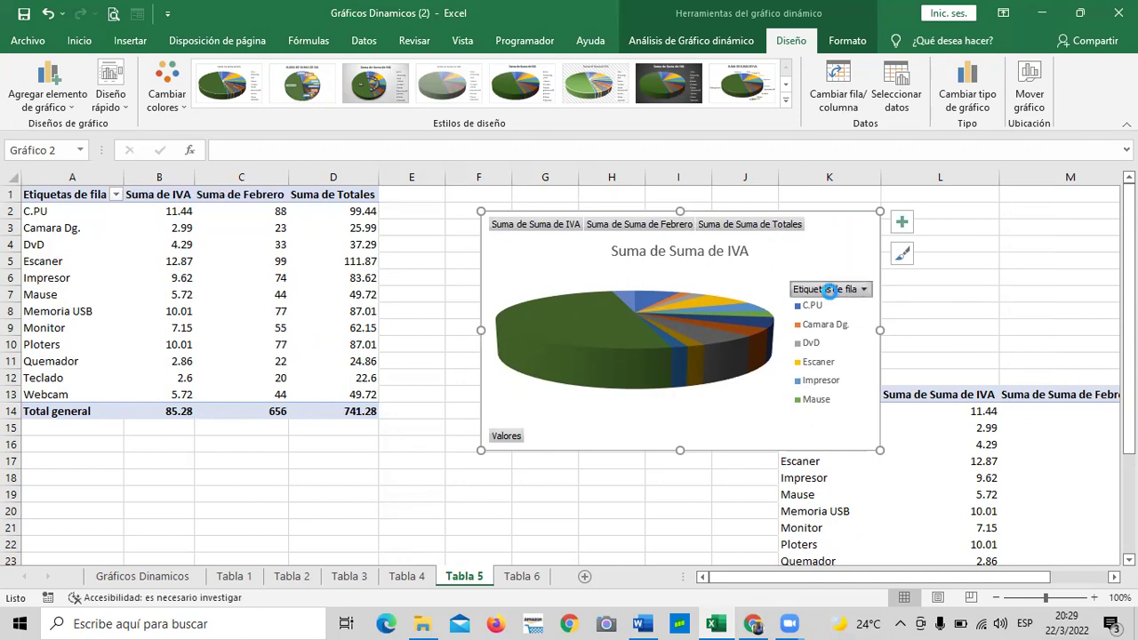
{"action": "left_click", "coordinate": [839, 246]}
{"action": "left_click", "coordinate": [834, 353]}
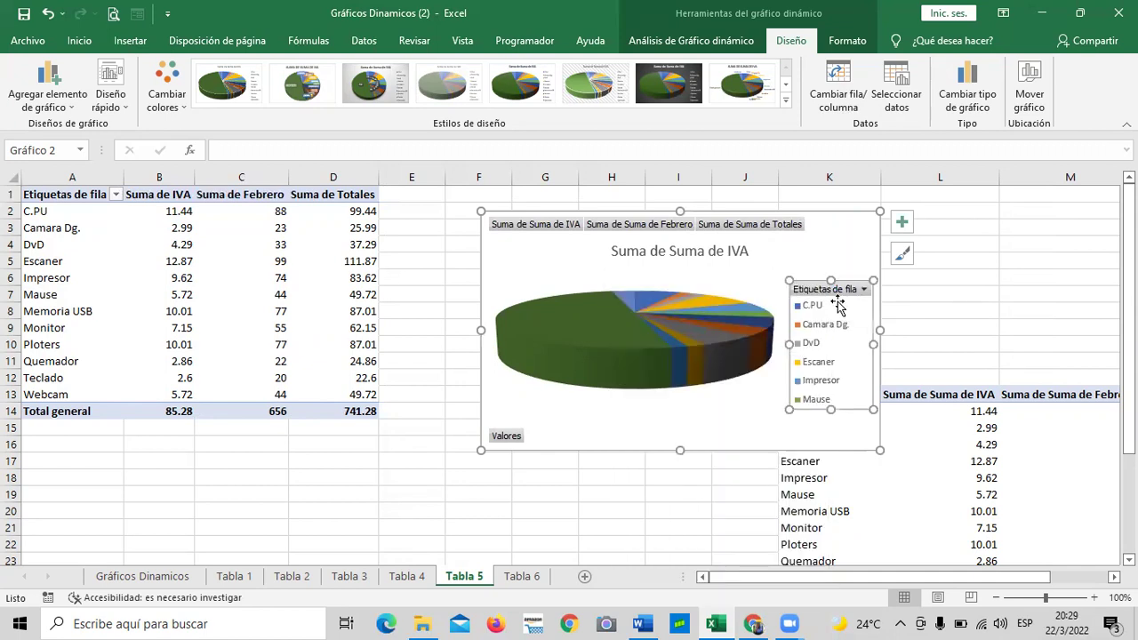
{"action": "left_click_drag", "start_coordinate": [829, 277], "coordinate": [831, 237]}
{"action": "left_click_drag", "start_coordinate": [879, 450], "coordinate": [935, 513]}
{"action": "left_click_drag", "start_coordinate": [481, 514], "coordinate": [458, 515]}
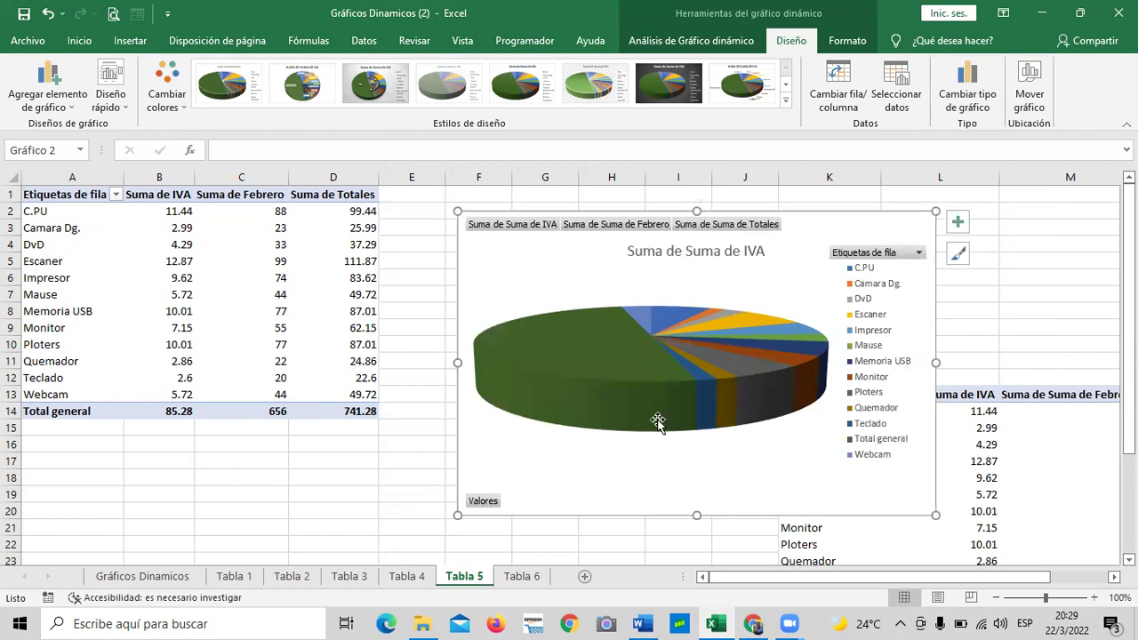
- Select the pie's Total general slice and review the chart's data source series and categories without editing them
{"action": "left_click", "coordinate": [621, 389]}
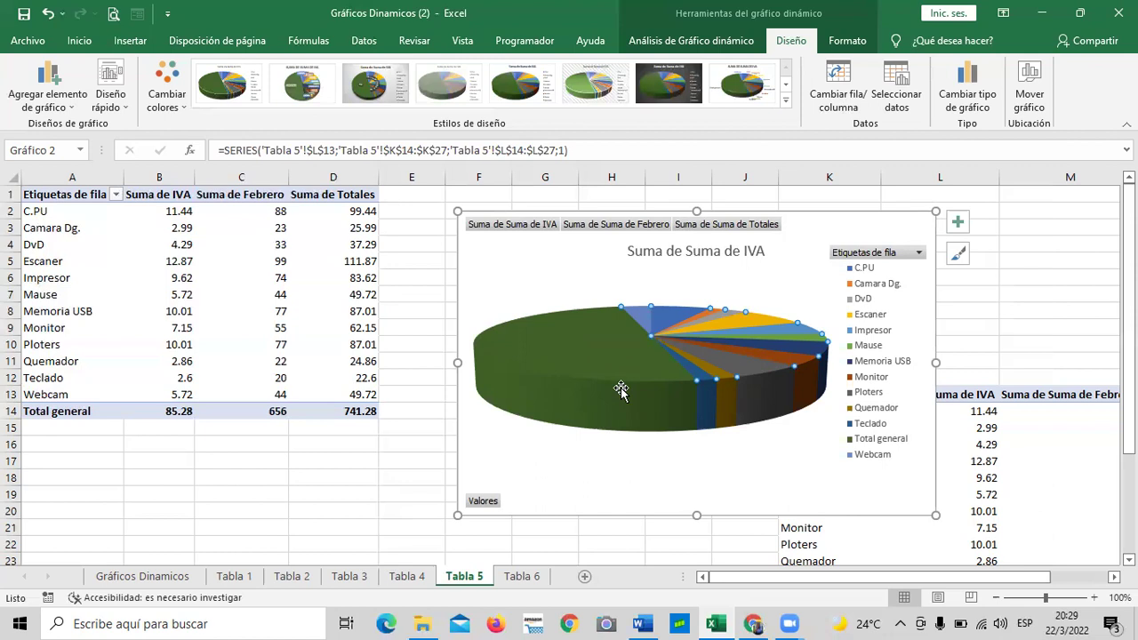
{"action": "left_click", "coordinate": [658, 384]}
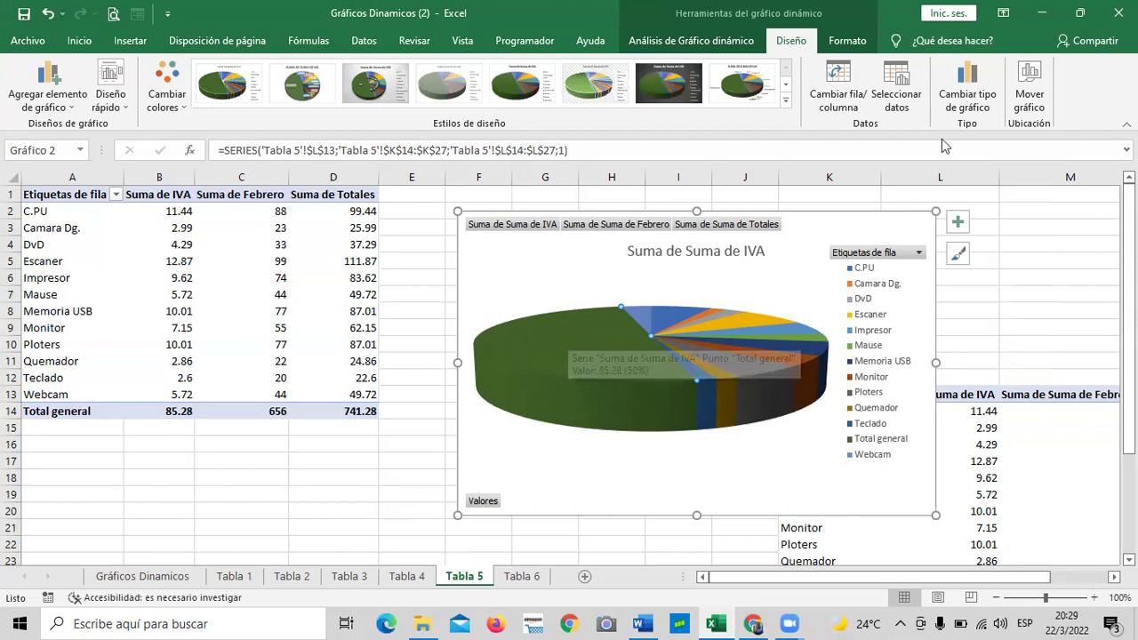
{"action": "left_click", "coordinate": [900, 94]}
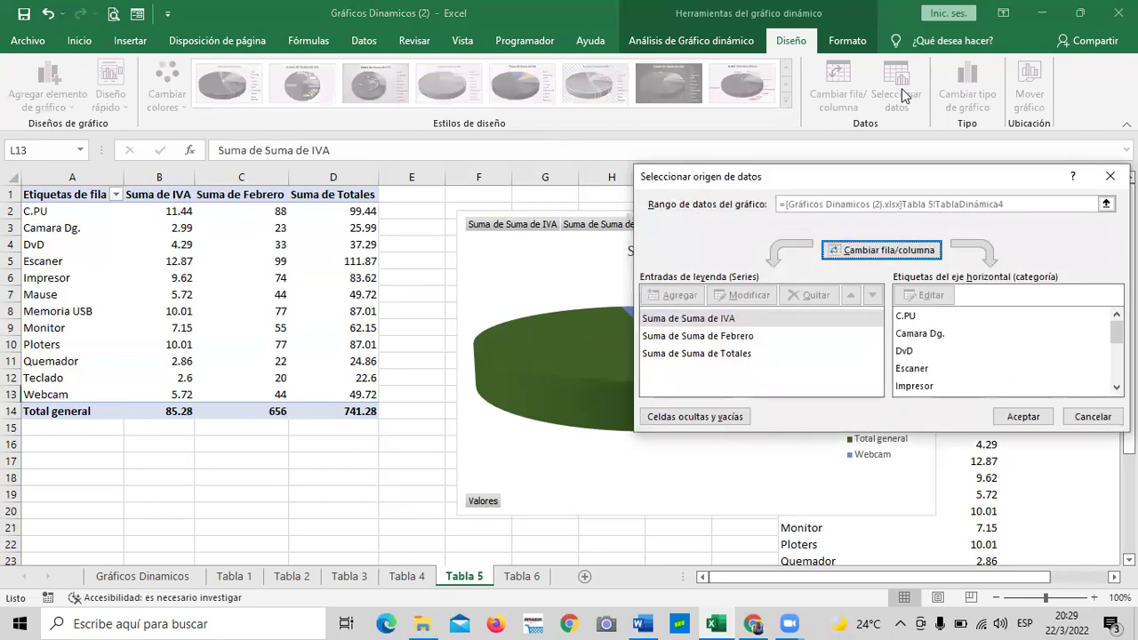
{"action": "left_click", "coordinate": [1110, 176]}
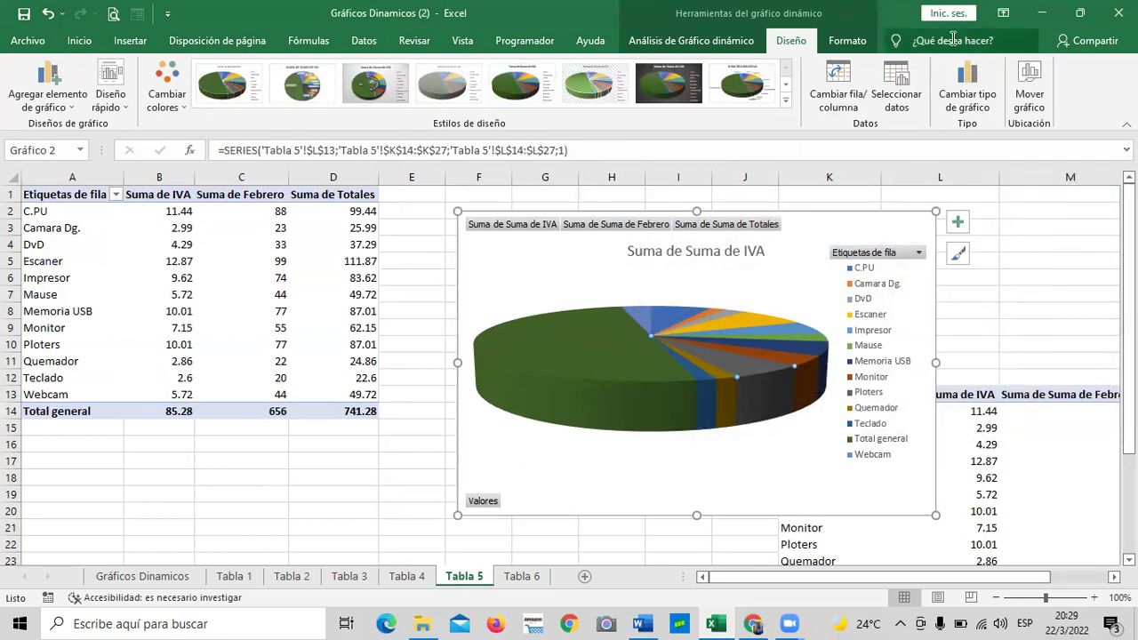
- Show the pivot chart's field list again and remove the Suma de Totales field from the chart
{"action": "left_click", "coordinate": [844, 42]}
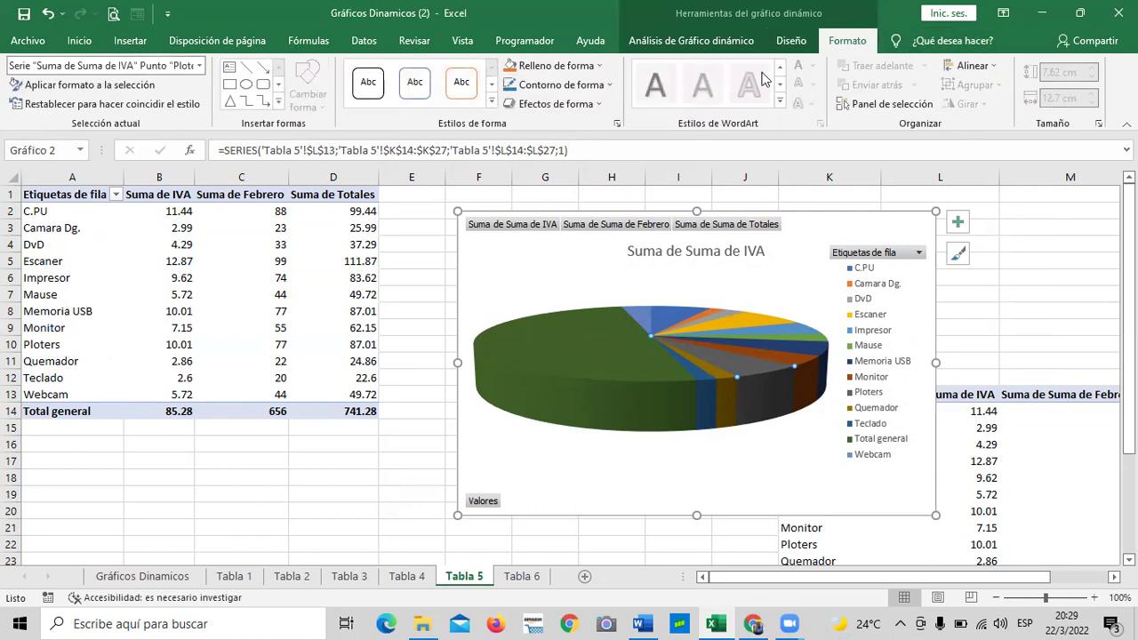
{"action": "left_click", "coordinate": [722, 43]}
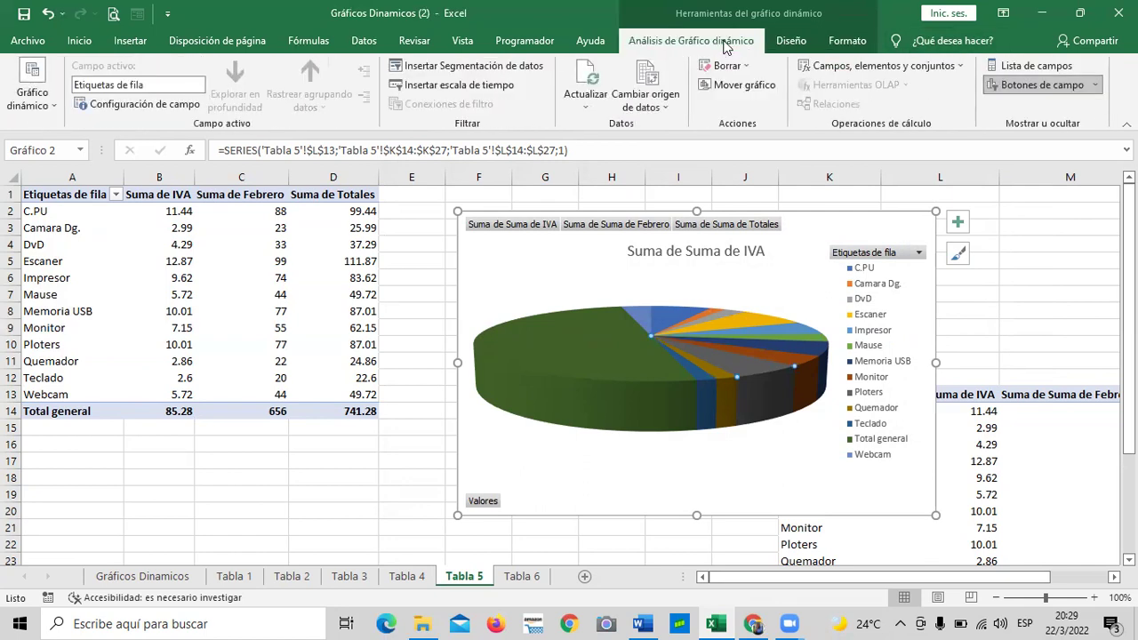
{"action": "left_click", "coordinate": [1062, 67]}
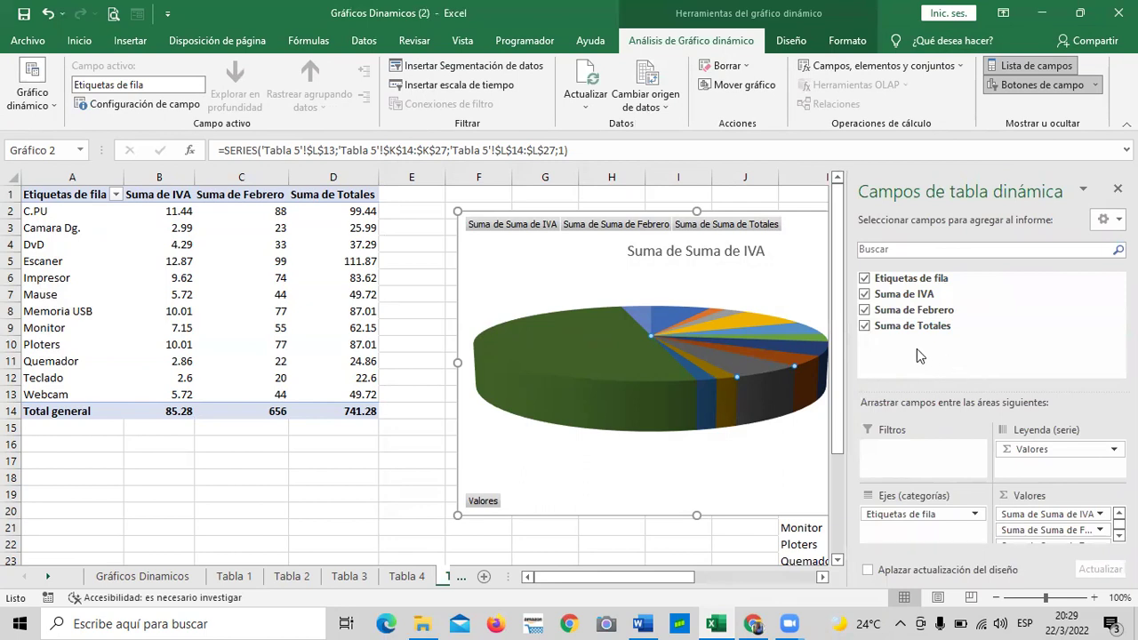
{"action": "left_click", "coordinate": [866, 327]}
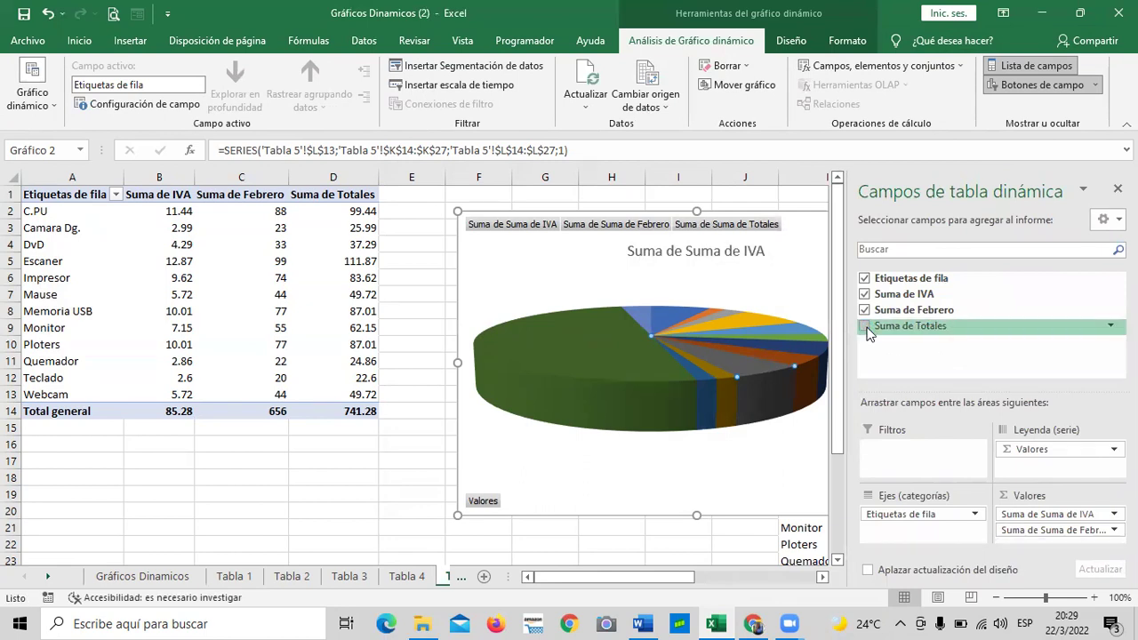
{"action": "left_click", "coordinate": [717, 473]}
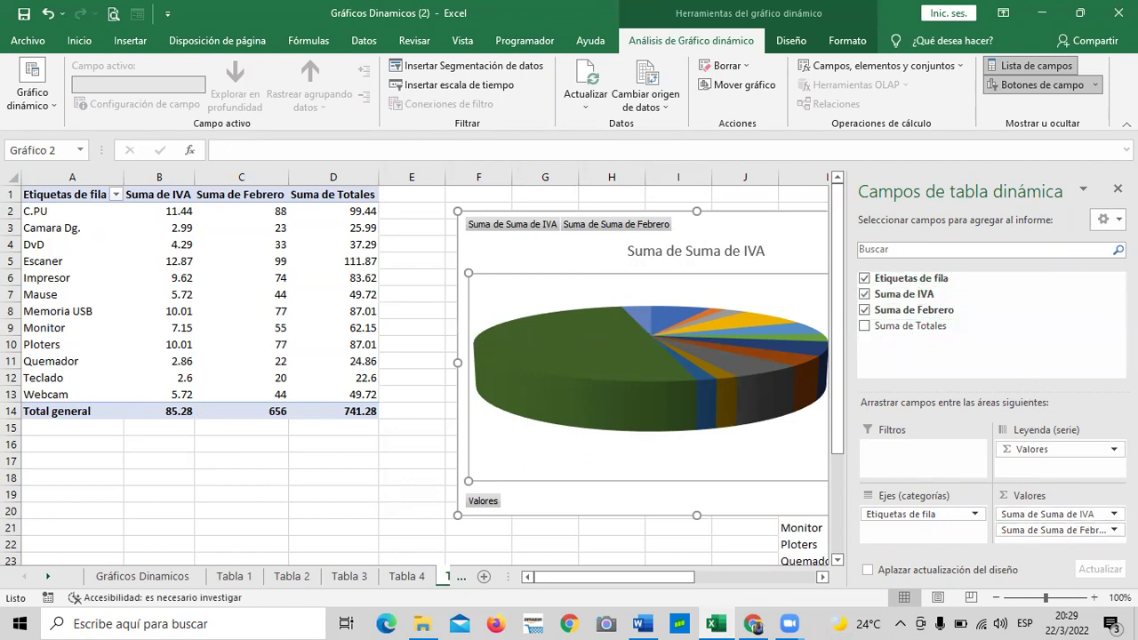
- Close the pivot chart's field list and dismiss the plot area and chart area formatting options
{"action": "left_click", "coordinate": [1118, 188]}
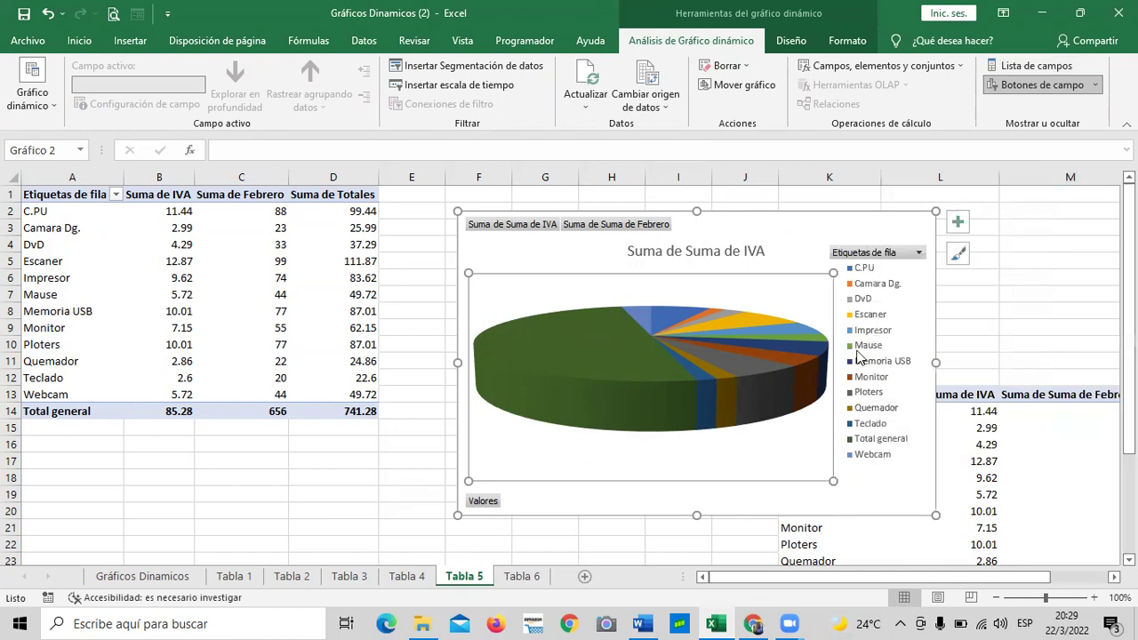
{"action": "left_click", "coordinate": [701, 407]}
{"action": "double_click", "coordinate": [604, 455]}
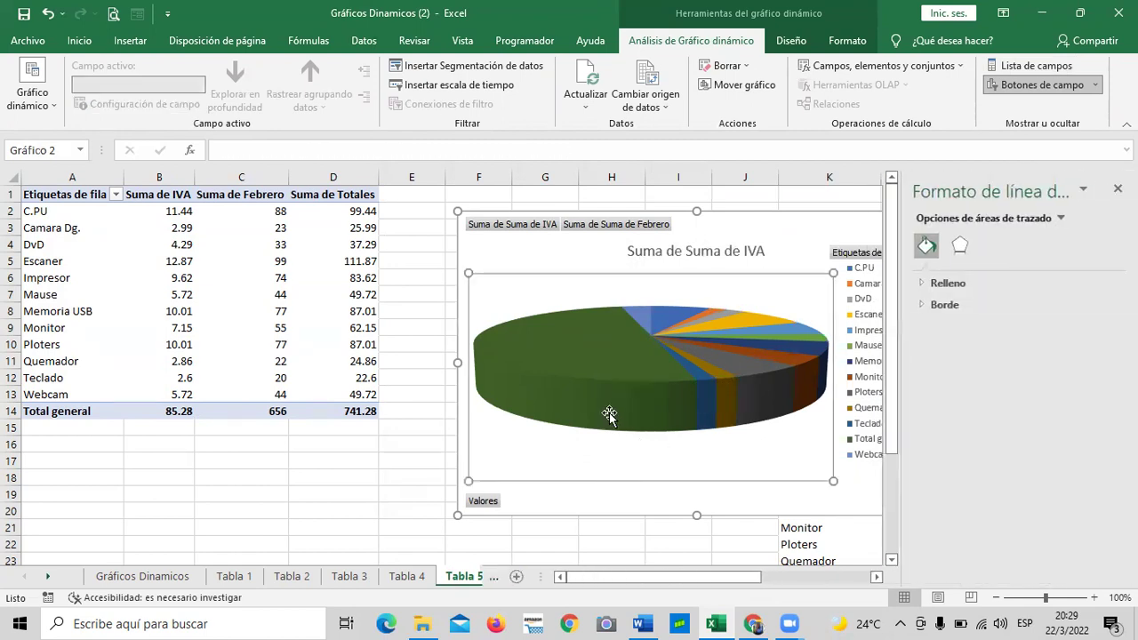
{"action": "left_click", "coordinate": [786, 220]}
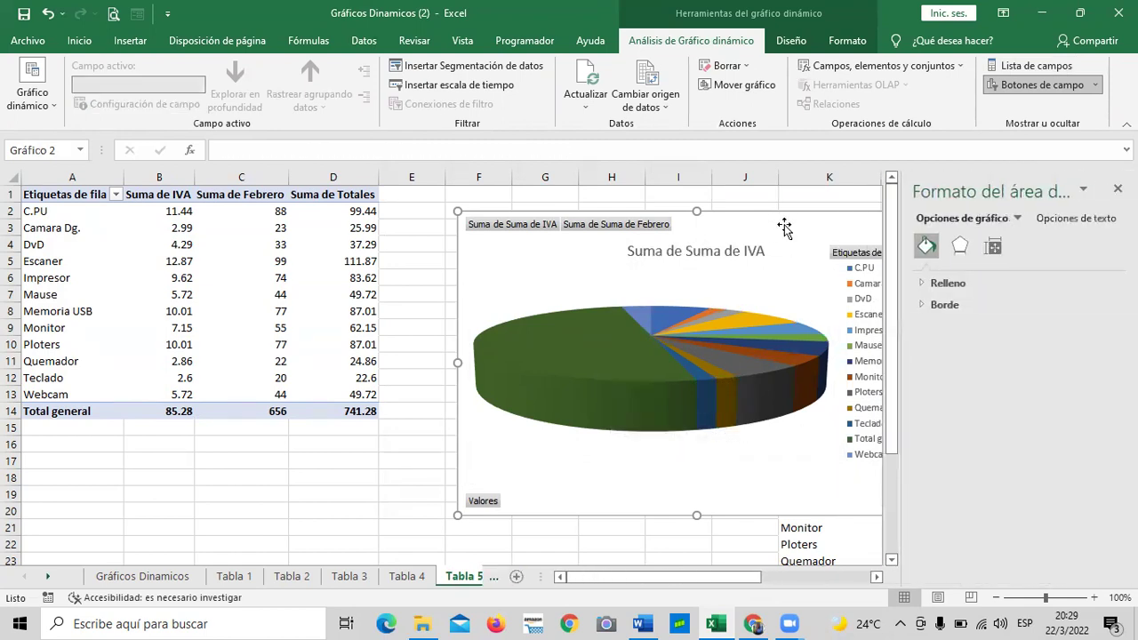
{"action": "left_click", "coordinate": [1117, 189]}
- Show the detail records behind the lower pivot table's Suma de Suma de Febrero grand total on a new sheet
{"action": "scroll", "coordinate": [1094, 342], "scroll_direction": "down", "scroll_amount": 3}
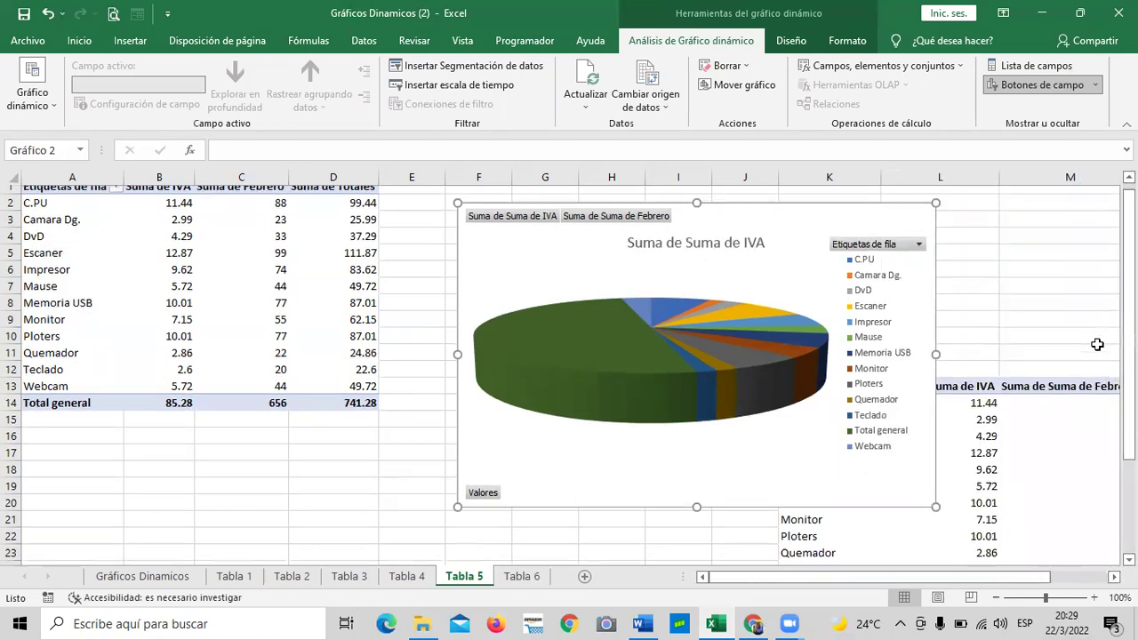
{"action": "left_click", "coordinate": [1017, 479]}
{"action": "double_click", "coordinate": [1018, 479]}
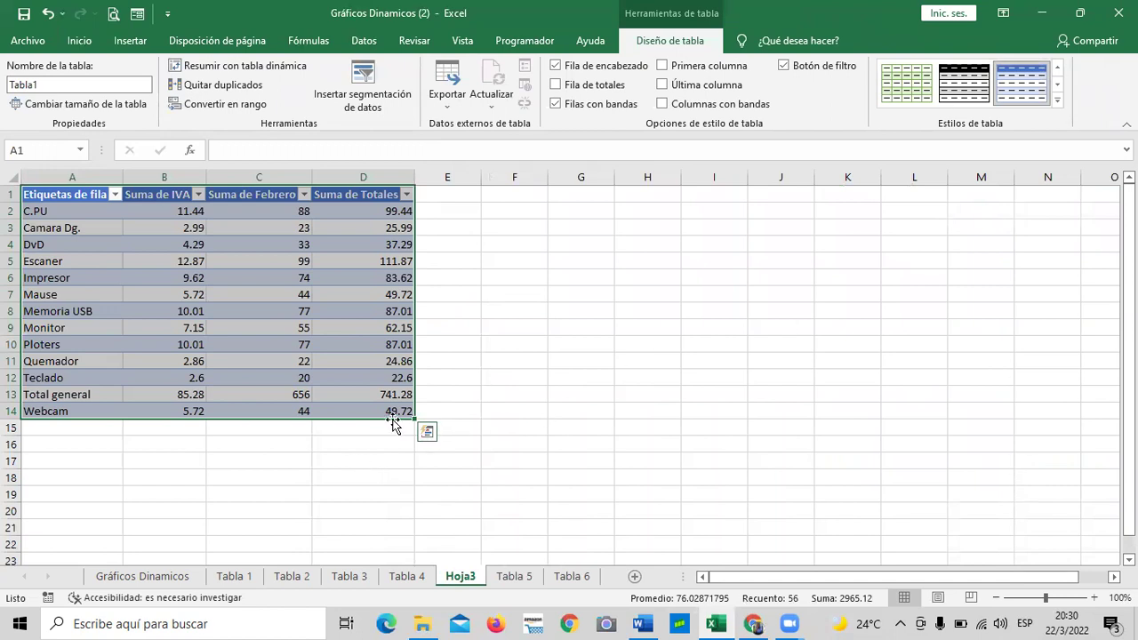
{"action": "left_click", "coordinate": [504, 376]}
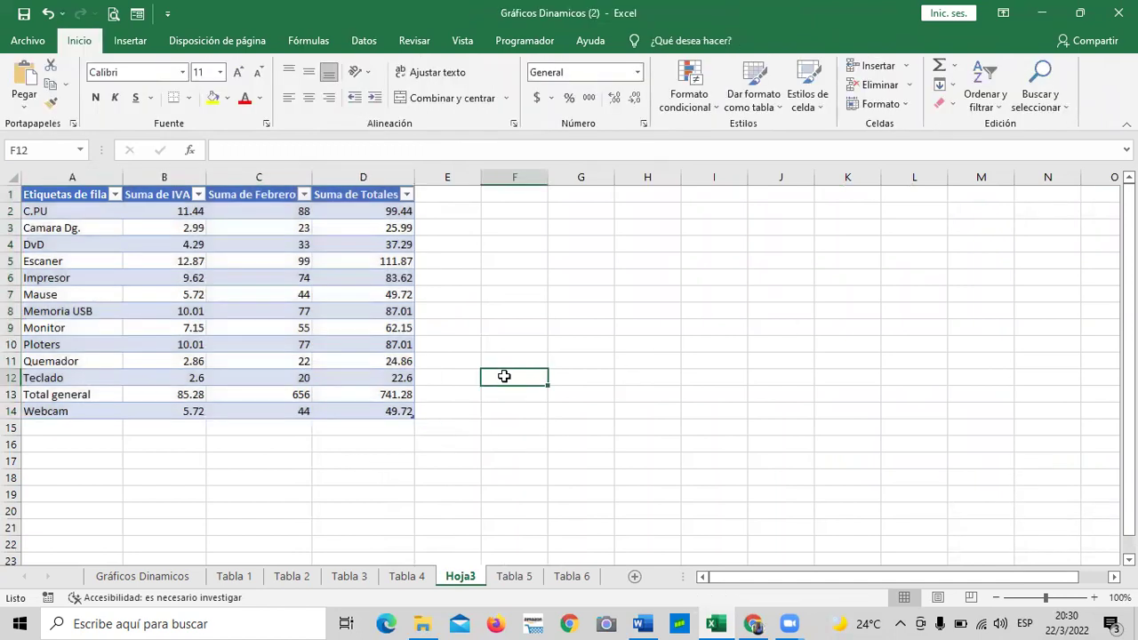
{"action": "scroll", "coordinate": [856, 460], "scroll_direction": "down", "scroll_amount": 3}
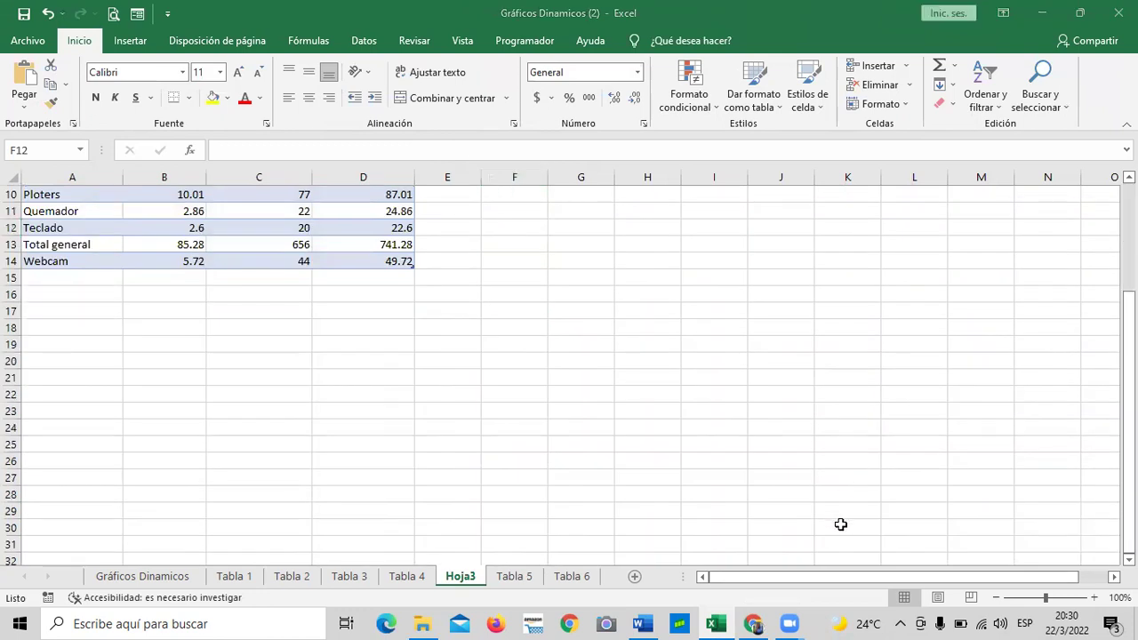
- Return to the Tabla 5 sheet and exclude Total general from the pivot chart's Etiquetas de fila filter
{"action": "left_click", "coordinate": [582, 577]}
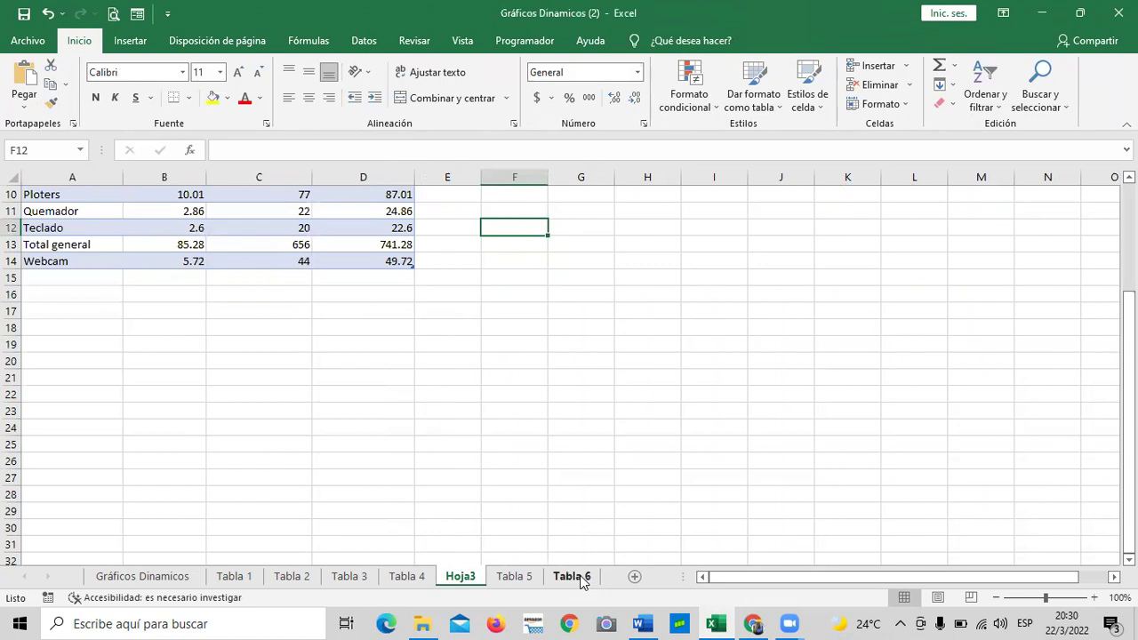
{"action": "left_click", "coordinate": [582, 577]}
{"action": "left_click", "coordinate": [530, 577]}
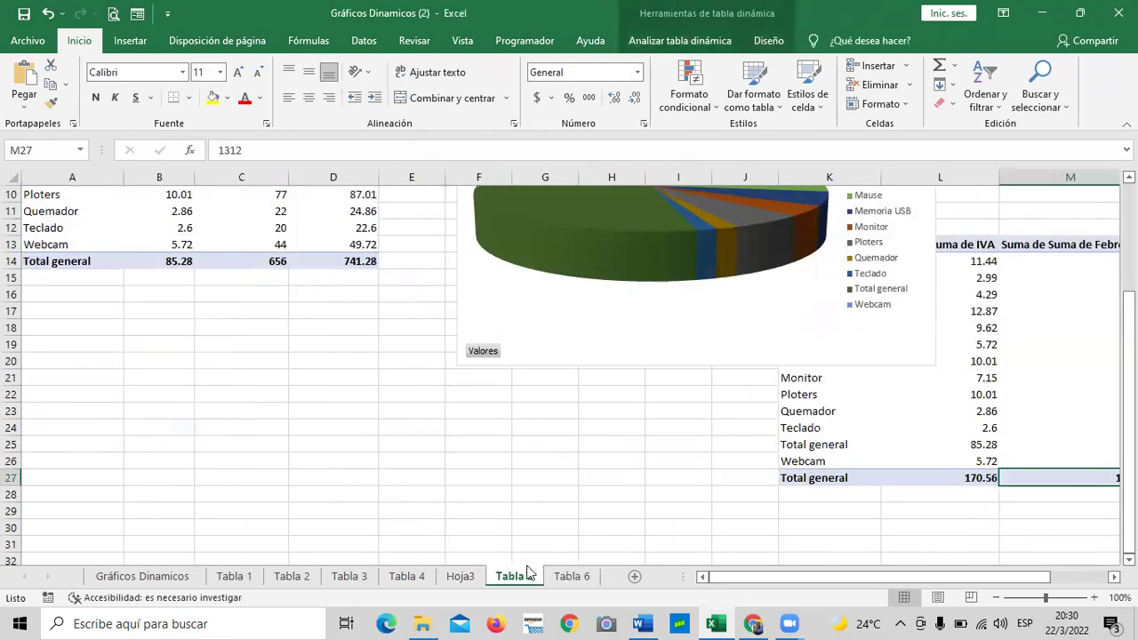
{"action": "scroll", "coordinate": [703, 405], "scroll_direction": "up", "scroll_amount": 1}
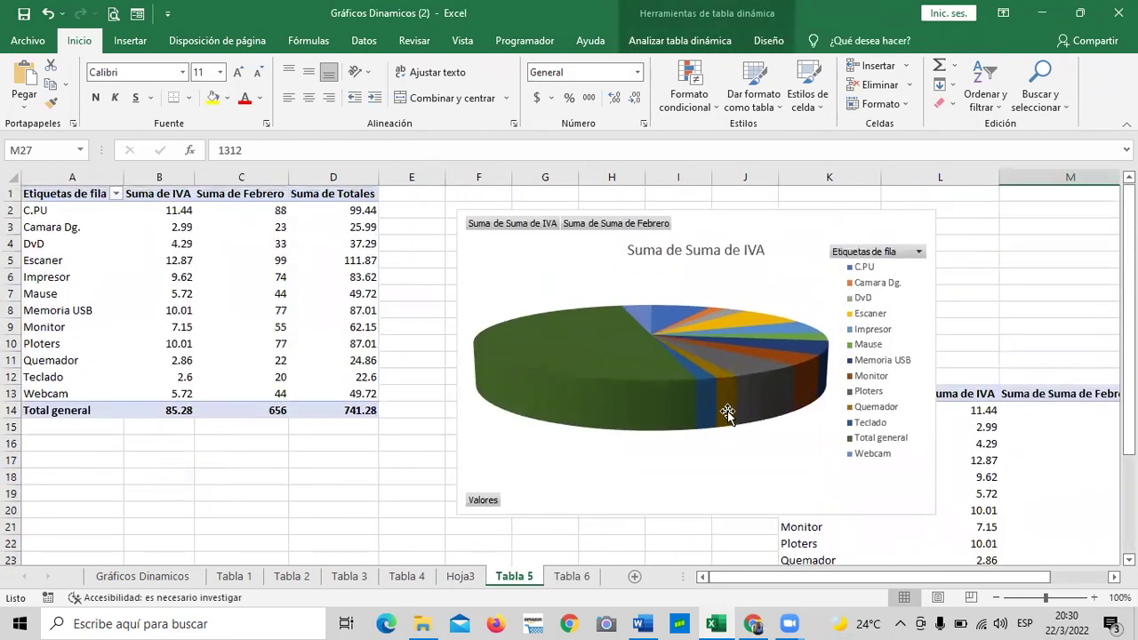
{"action": "left_click", "coordinate": [474, 506]}
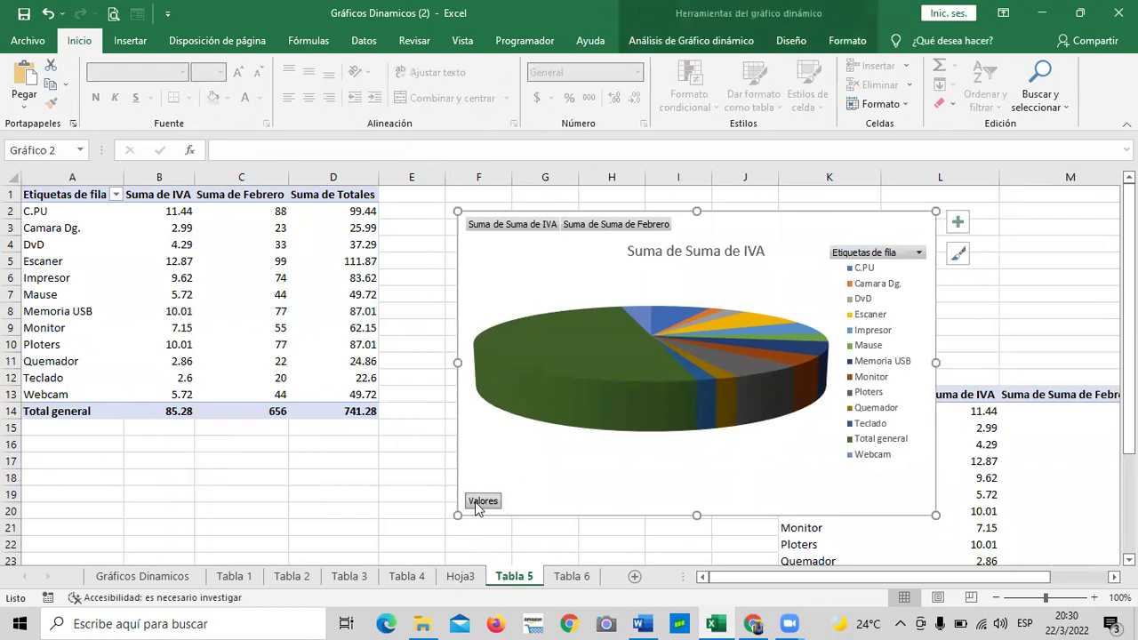
{"action": "left_click", "coordinate": [919, 253]}
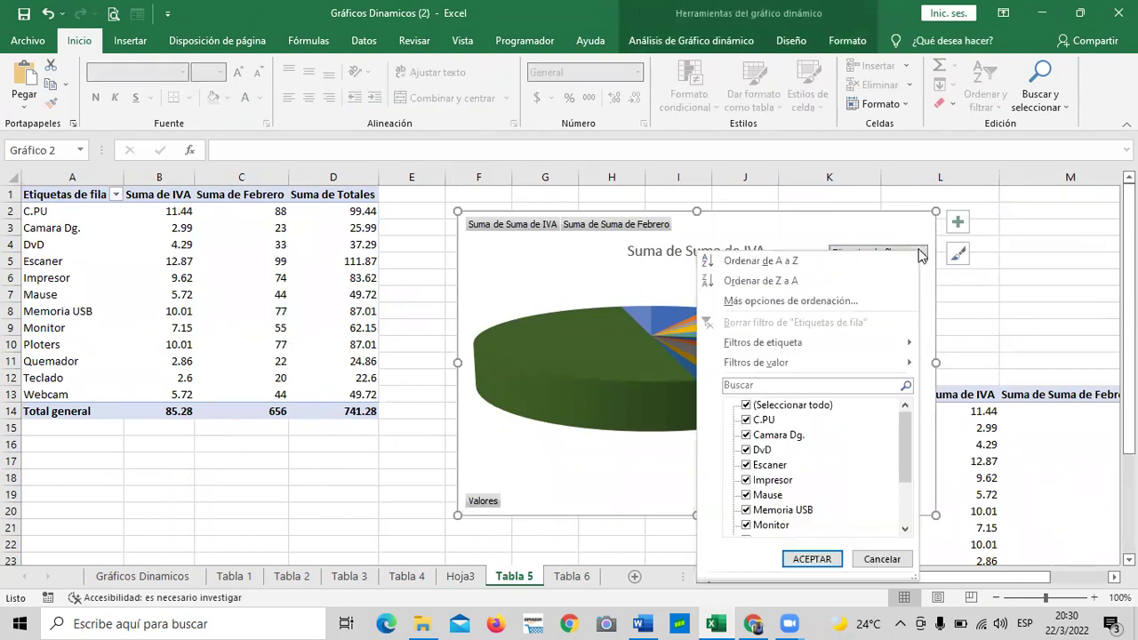
{"action": "left_click_drag", "start_coordinate": [906, 455], "coordinate": [910, 496]}
{"action": "left_click", "coordinate": [774, 511]}
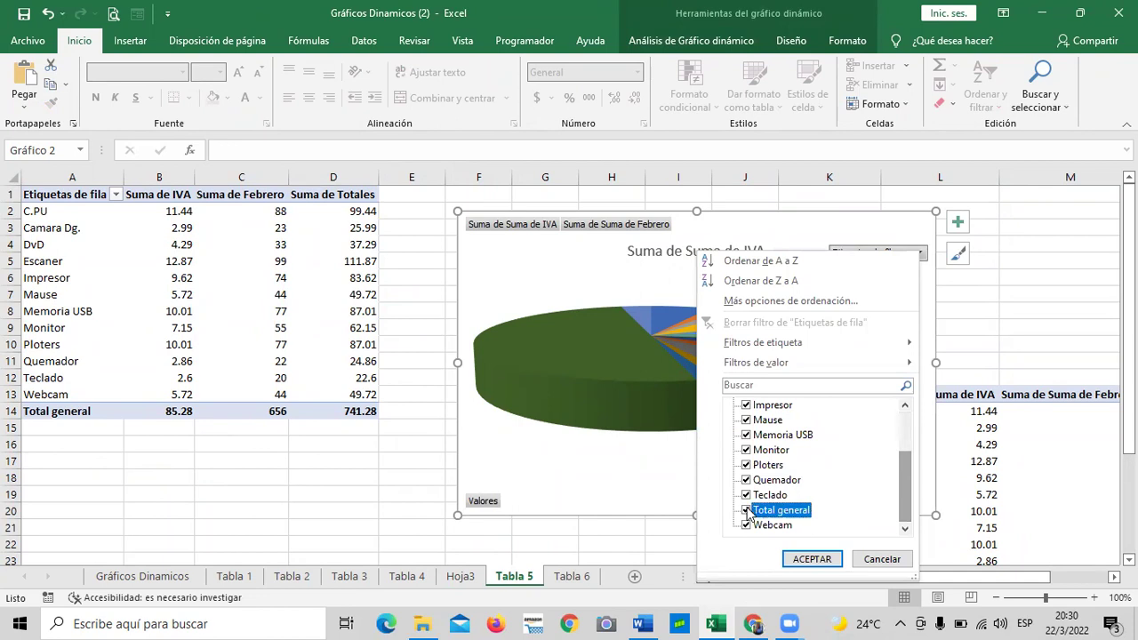
{"action": "left_click", "coordinate": [812, 559]}
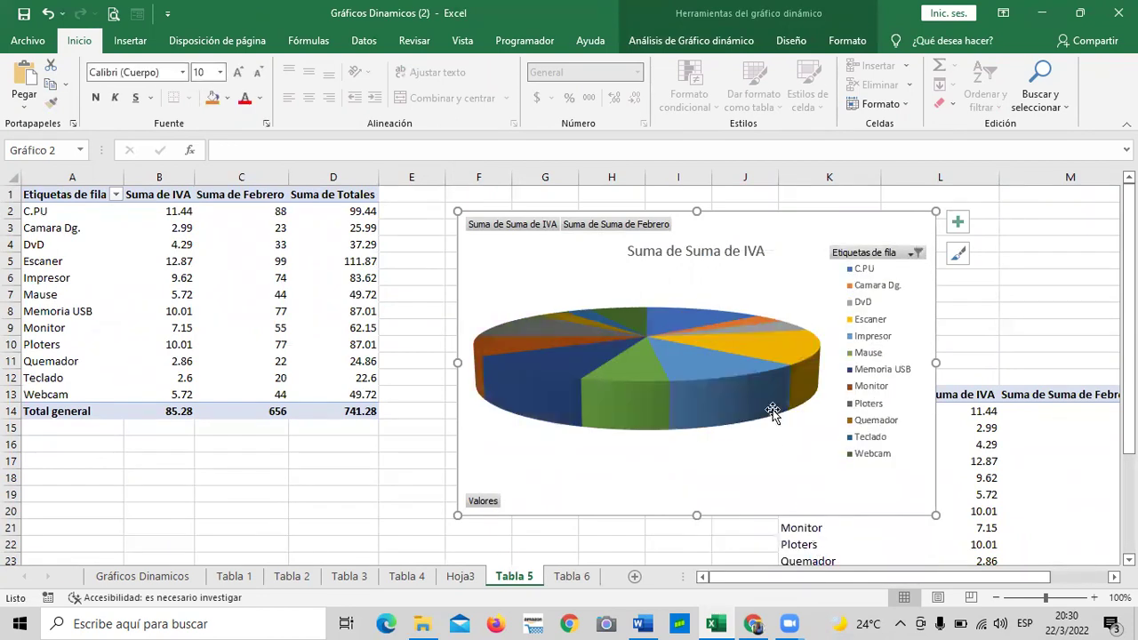
- Reposition the pivot chart slightly beside the table and add data labels to its pie slices
{"action": "left_click_drag", "start_coordinate": [794, 221], "coordinate": [807, 219]}
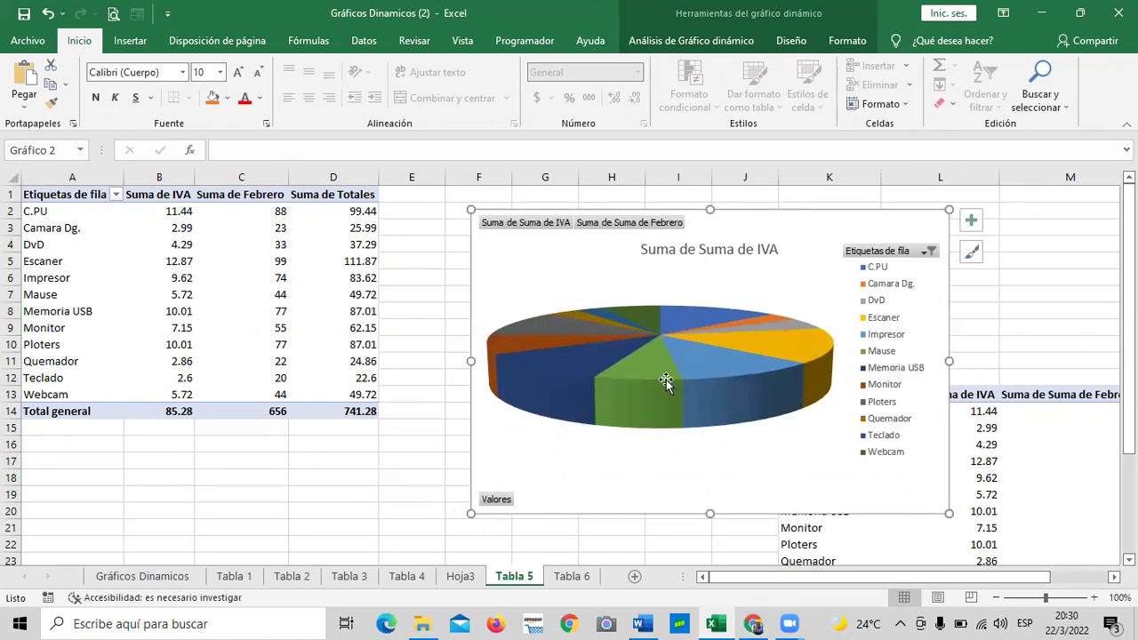
{"action": "left_click_drag", "start_coordinate": [813, 213], "coordinate": [779, 210]}
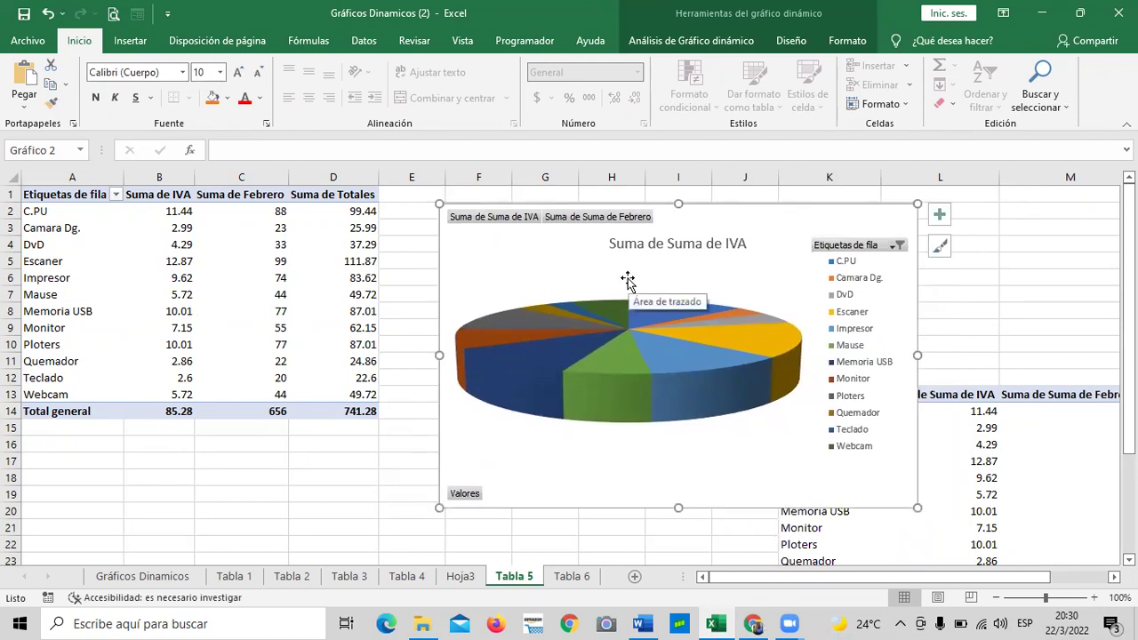
{"action": "left_click", "coordinate": [939, 217]}
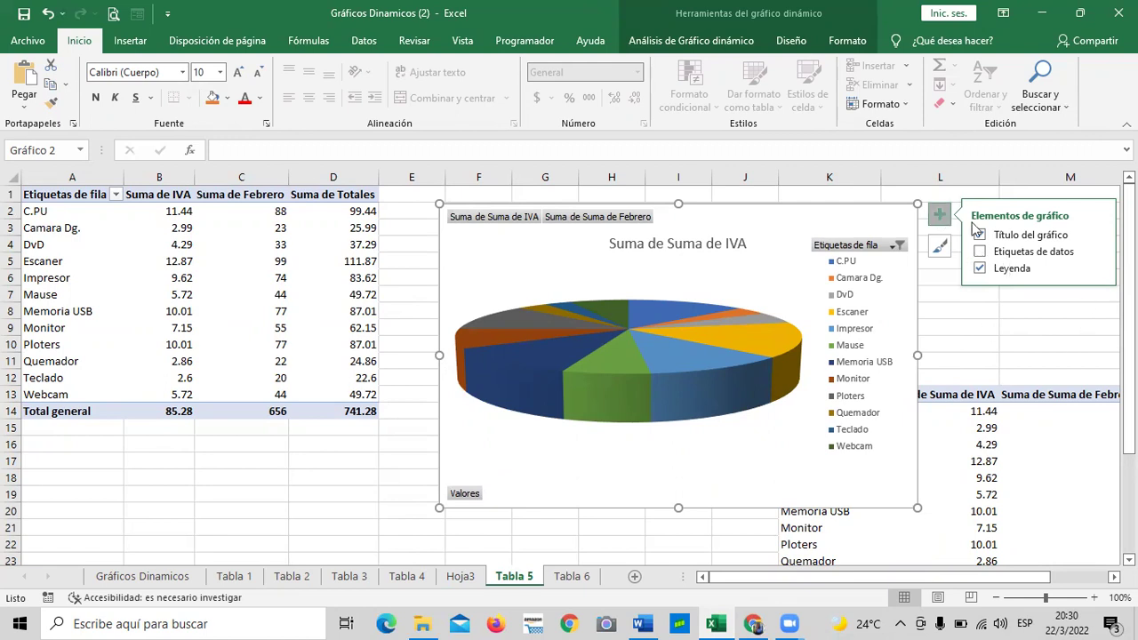
{"action": "left_click", "coordinate": [980, 252]}
{"action": "left_click", "coordinate": [982, 253]}
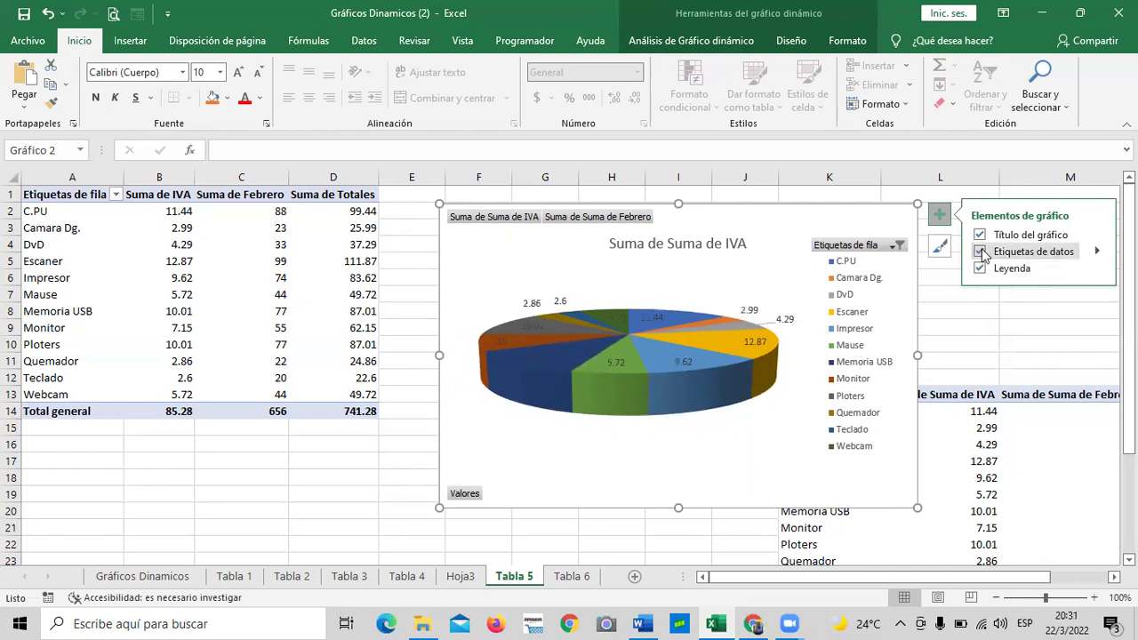
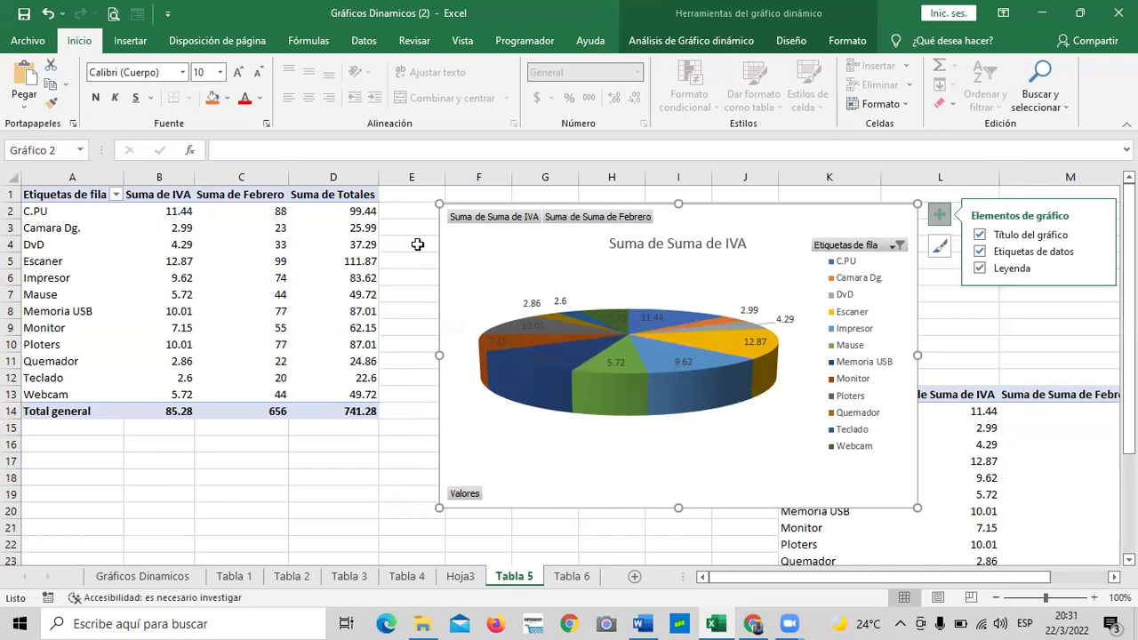
- Hide the chart's legend, select the Impresor slice, and show the legend again
{"action": "left_click", "coordinate": [981, 268]}
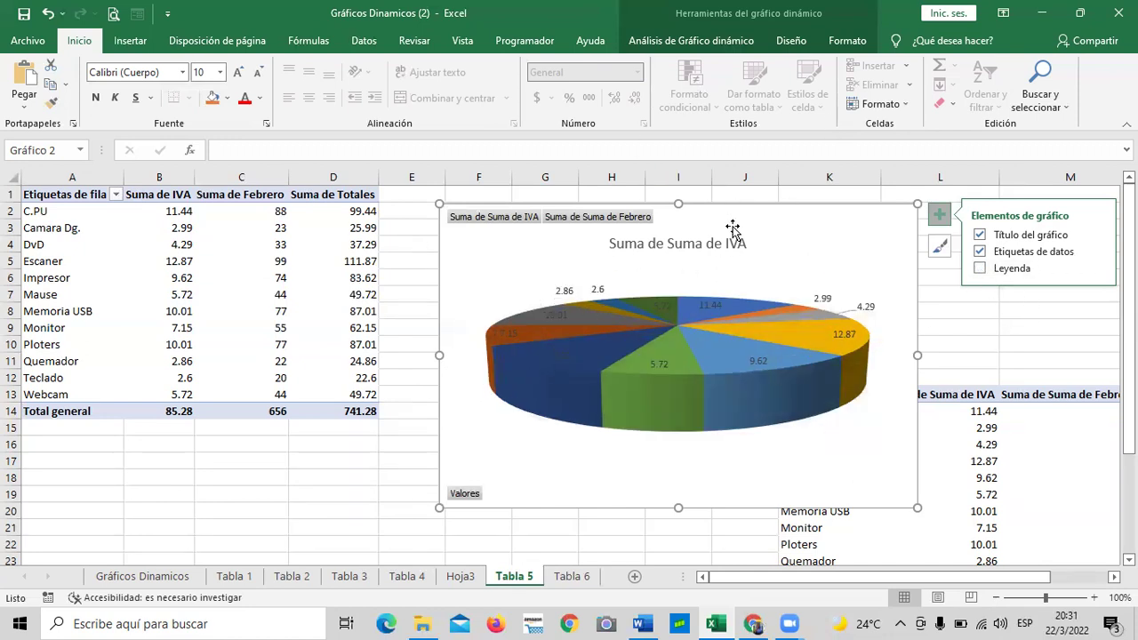
{"action": "left_click", "coordinate": [657, 386]}
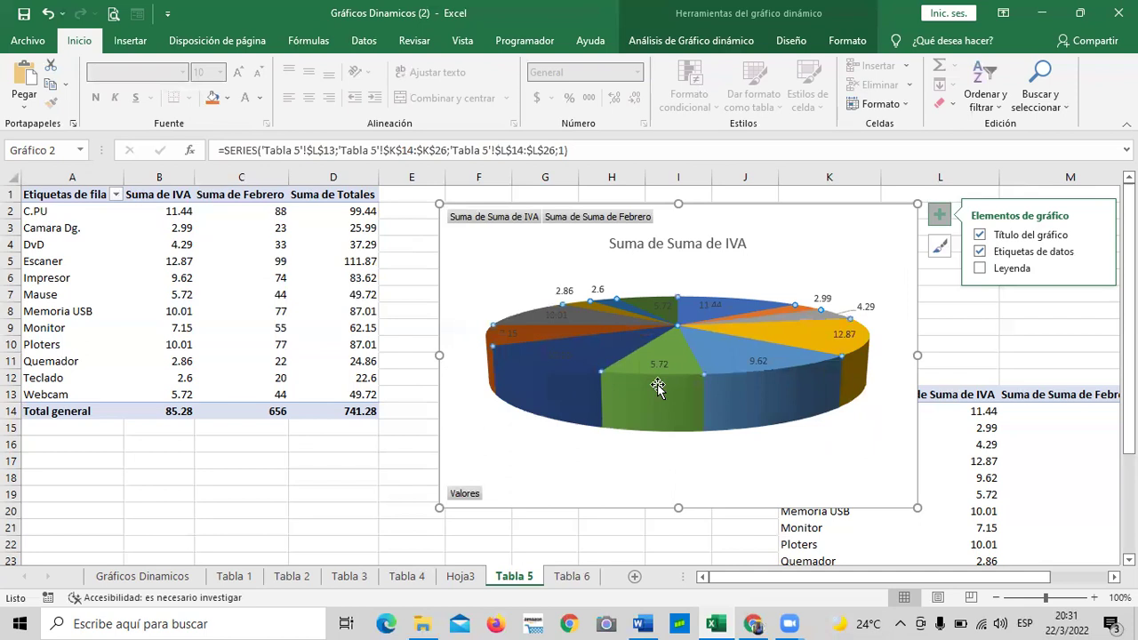
{"action": "left_click", "coordinate": [746, 395]}
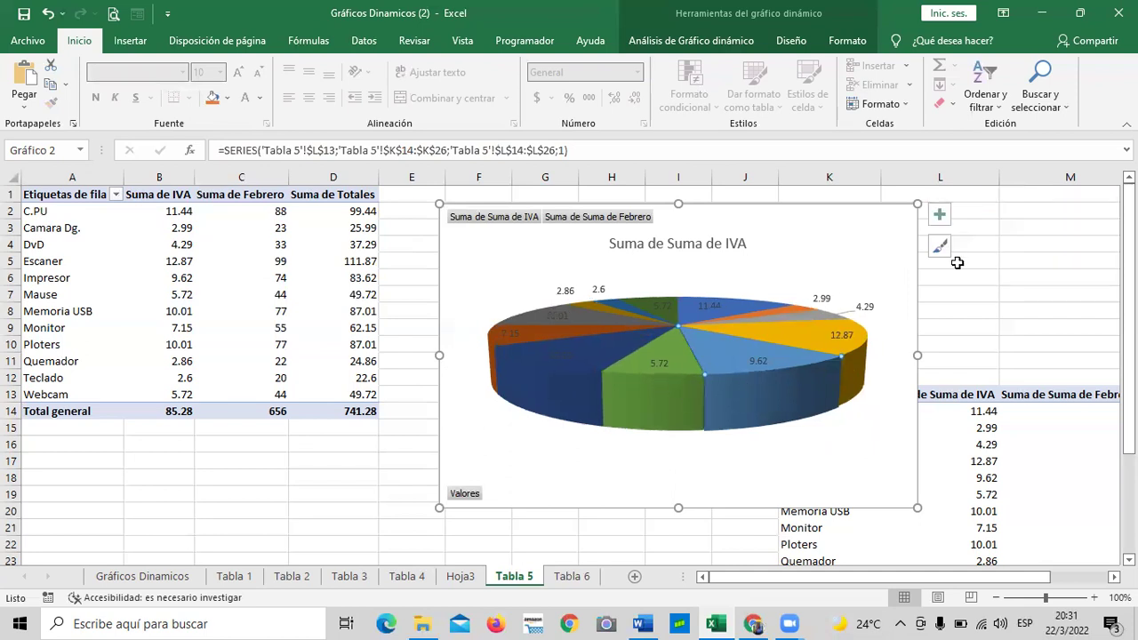
{"action": "left_click", "coordinate": [938, 216]}
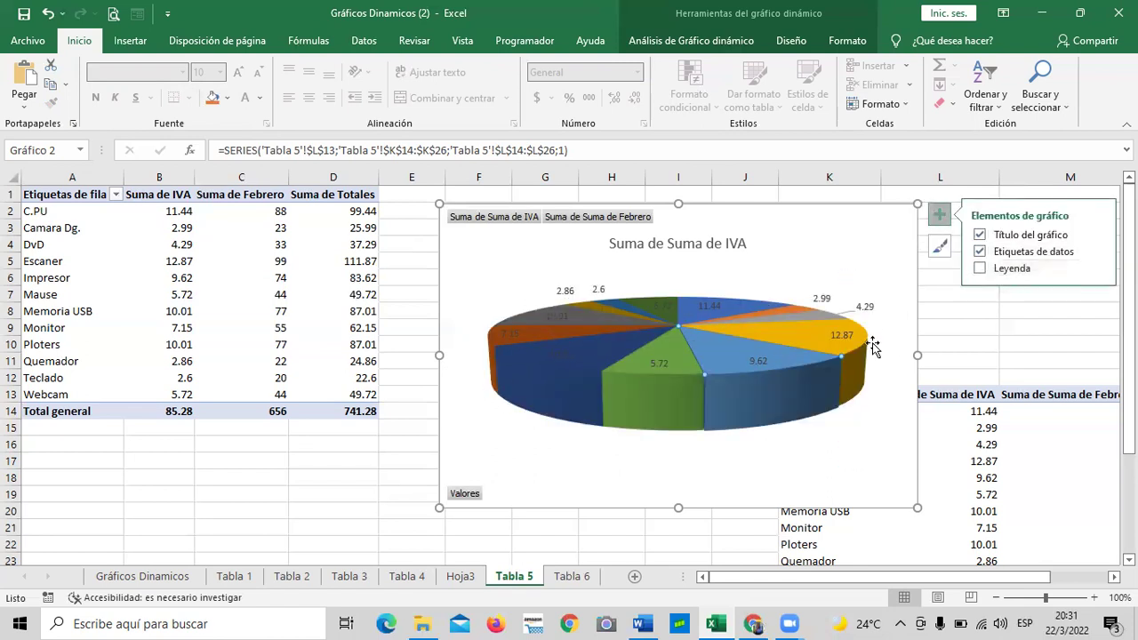
{"action": "left_click", "coordinate": [980, 268]}
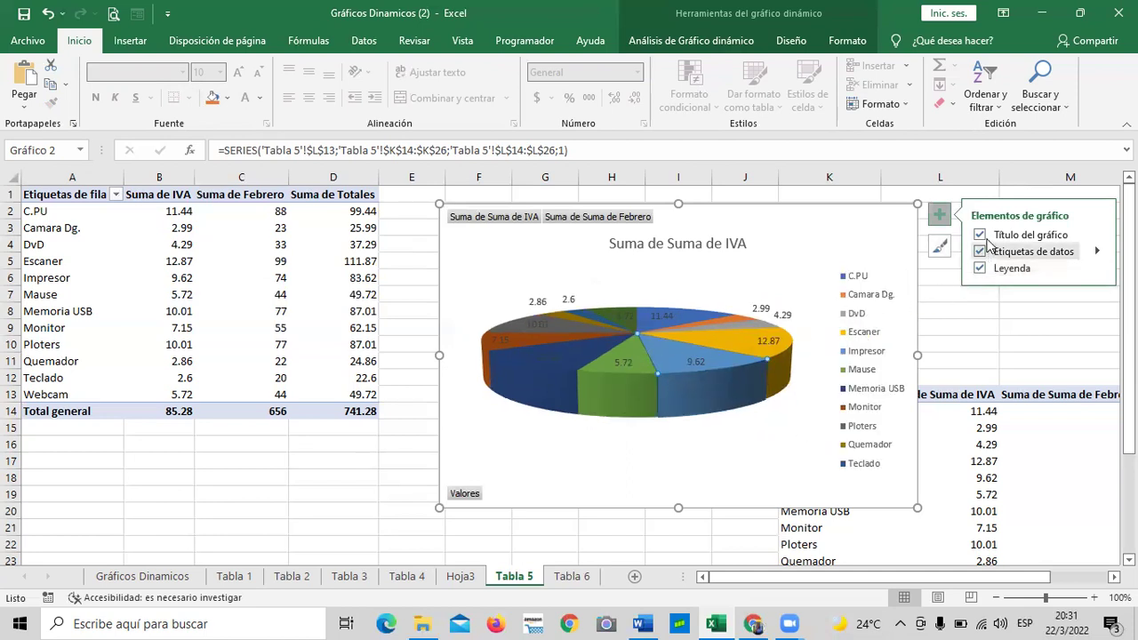
- Examine the pivot chart's title, its value field buttons, the Valores button and the legend
{"action": "left_click", "coordinate": [687, 253]}
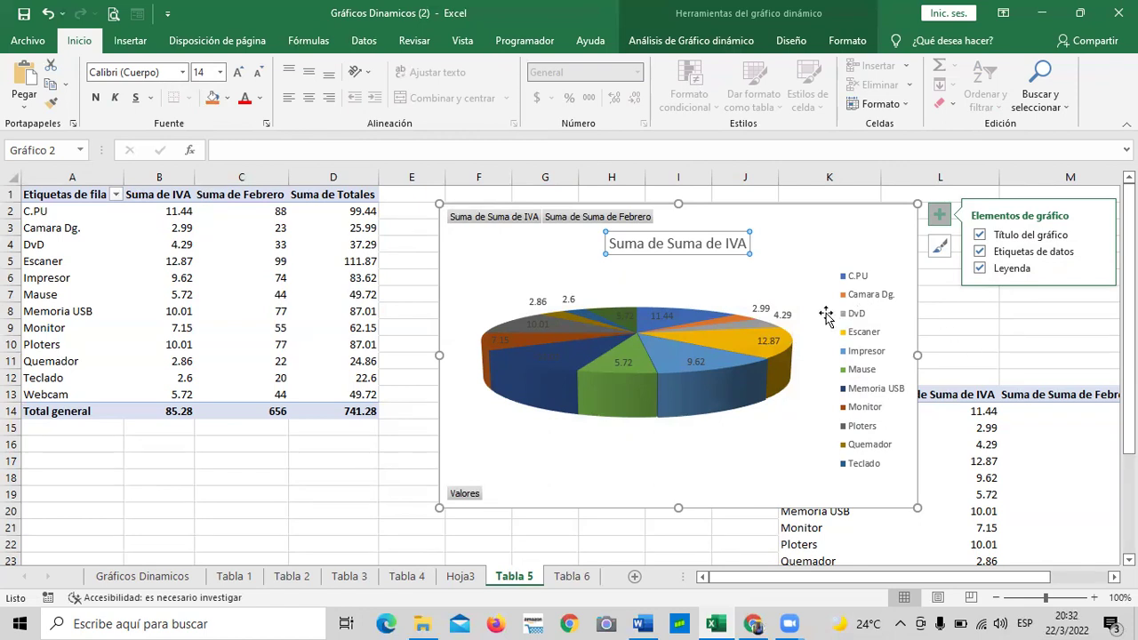
{"action": "left_click", "coordinate": [987, 342]}
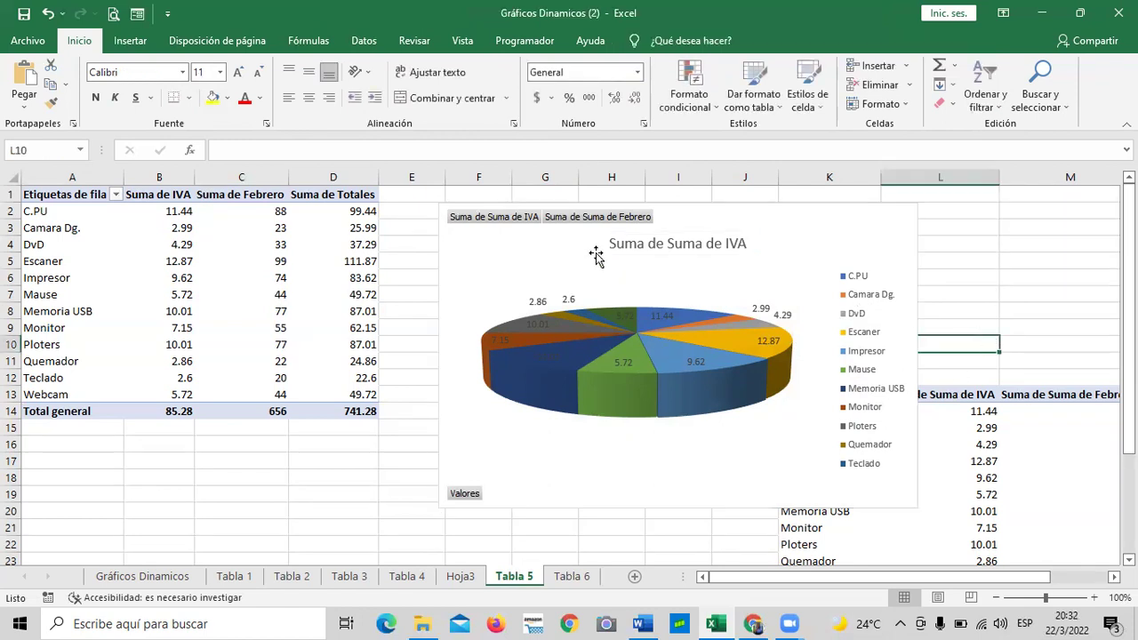
{"action": "left_click", "coordinate": [708, 242]}
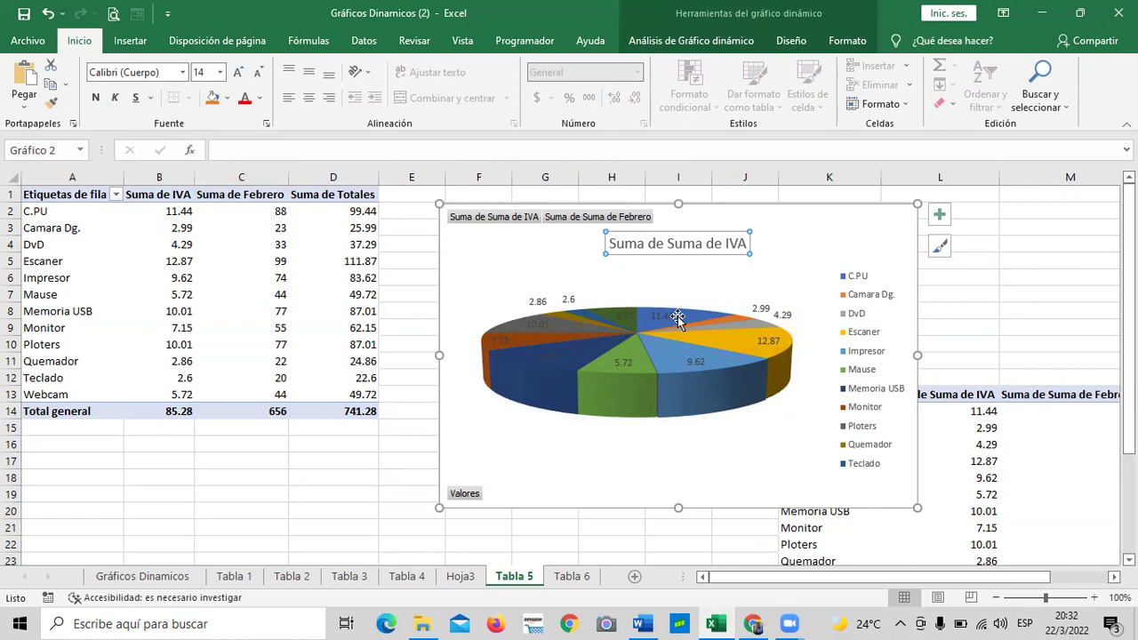
{"action": "left_click", "coordinate": [826, 227]}
{"action": "left_click", "coordinate": [713, 232]}
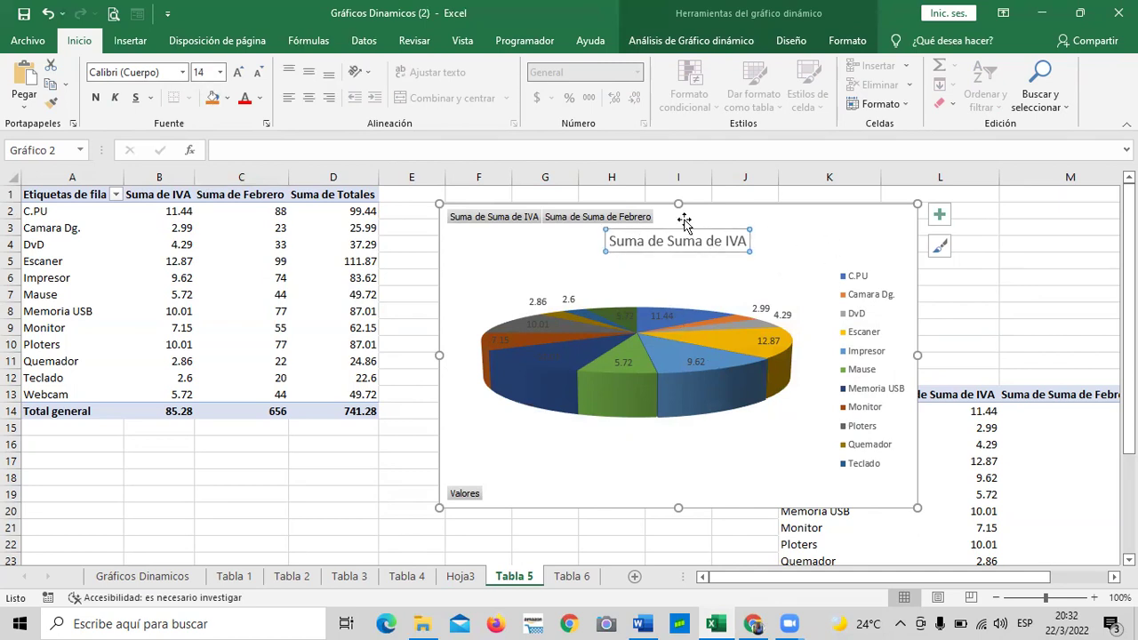
{"action": "mouse_move", "coordinate": [691, 386]}
{"action": "left_click", "coordinate": [513, 217]}
{"action": "left_click", "coordinate": [582, 221]}
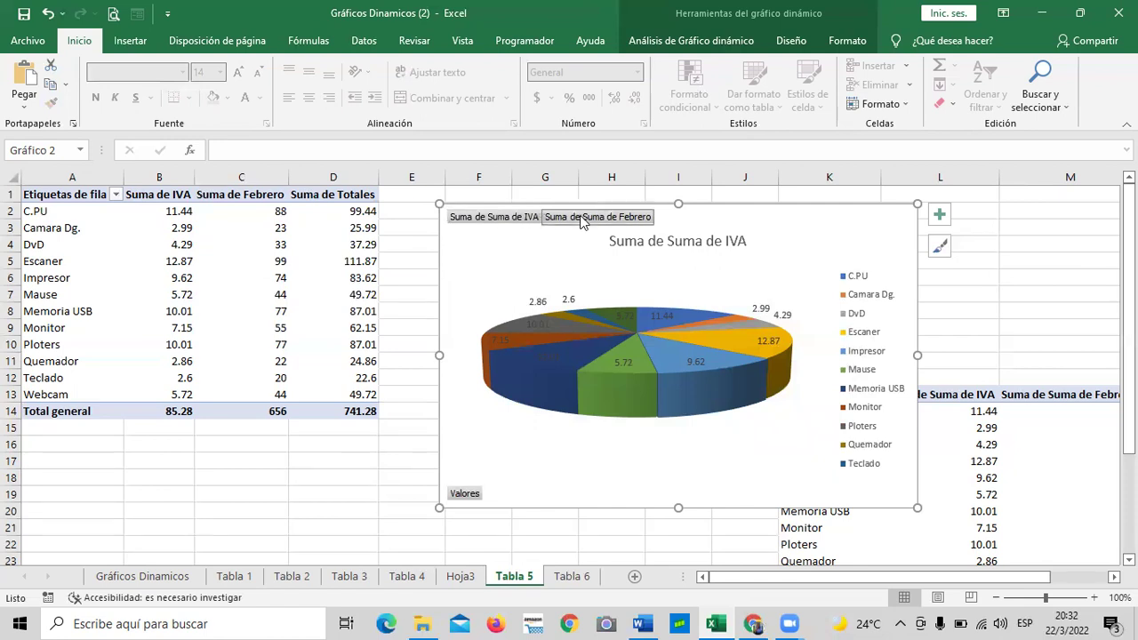
{"action": "left_click", "coordinate": [510, 220]}
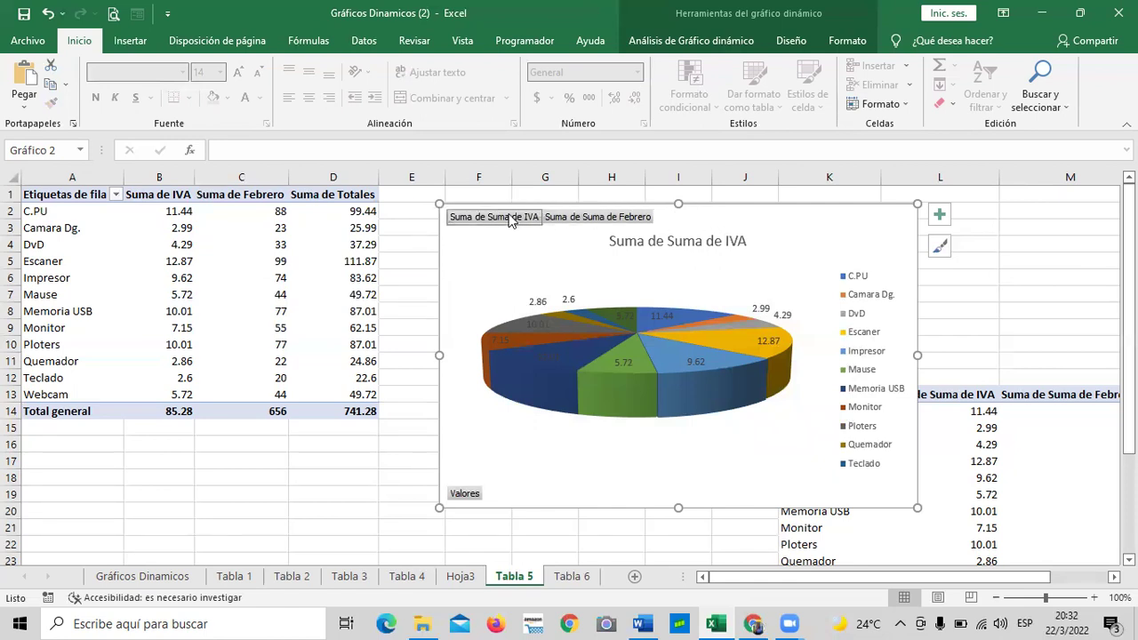
{"action": "left_click", "coordinate": [469, 496]}
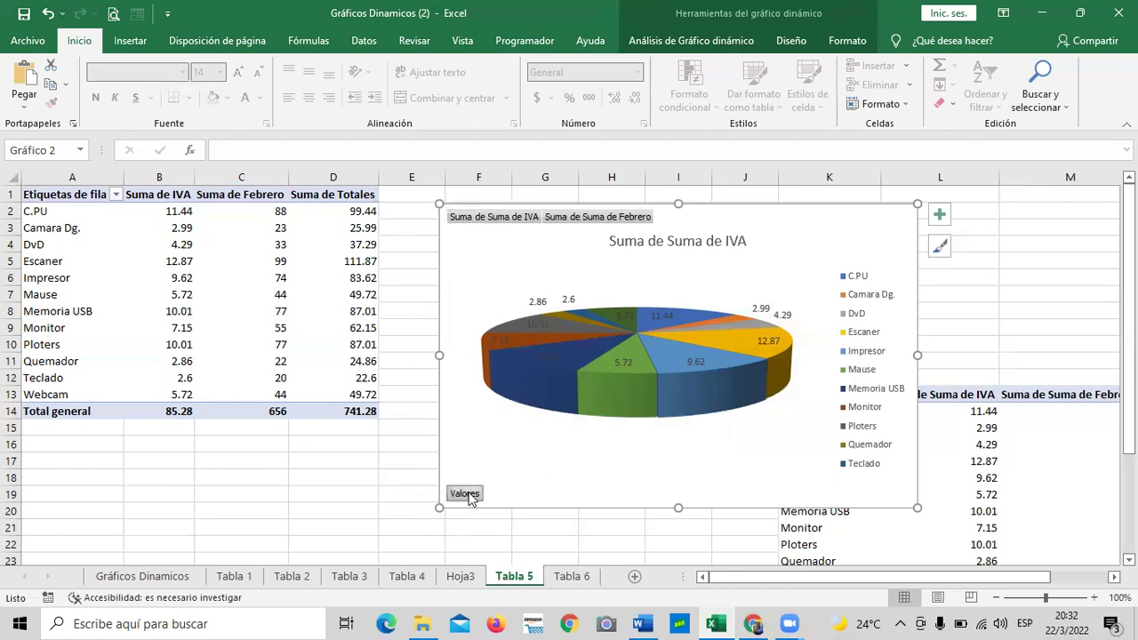
{"action": "left_click", "coordinate": [851, 334]}
{"action": "left_click", "coordinate": [716, 229]}
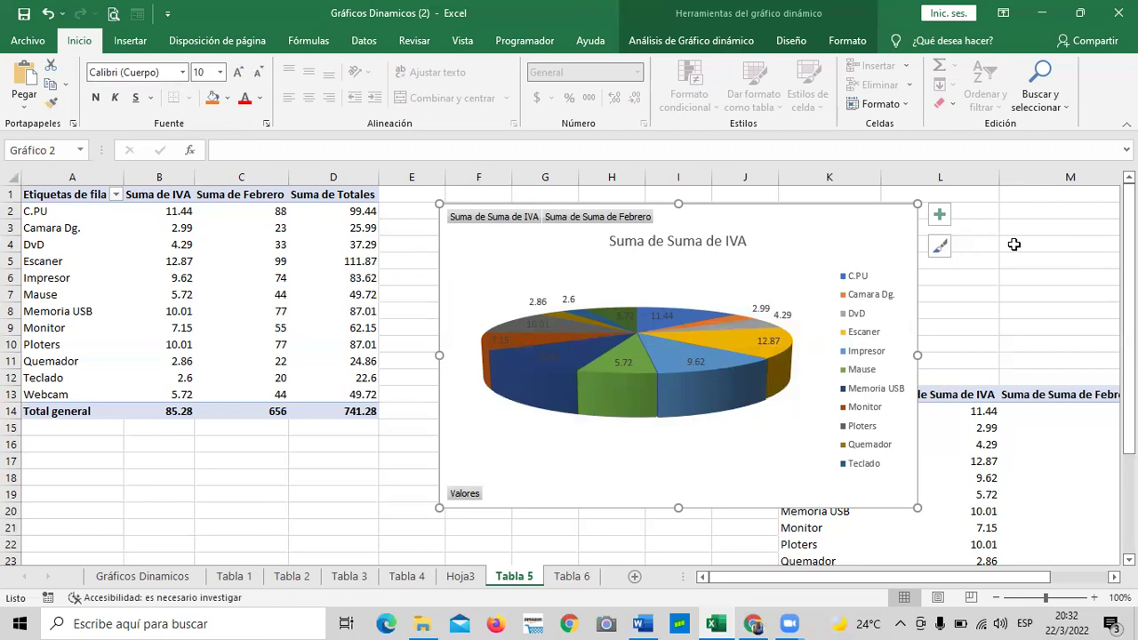
- Apply the Estilo 8 chart style to the Tabla 5 pivot pie chart
{"action": "left_click", "coordinate": [940, 246]}
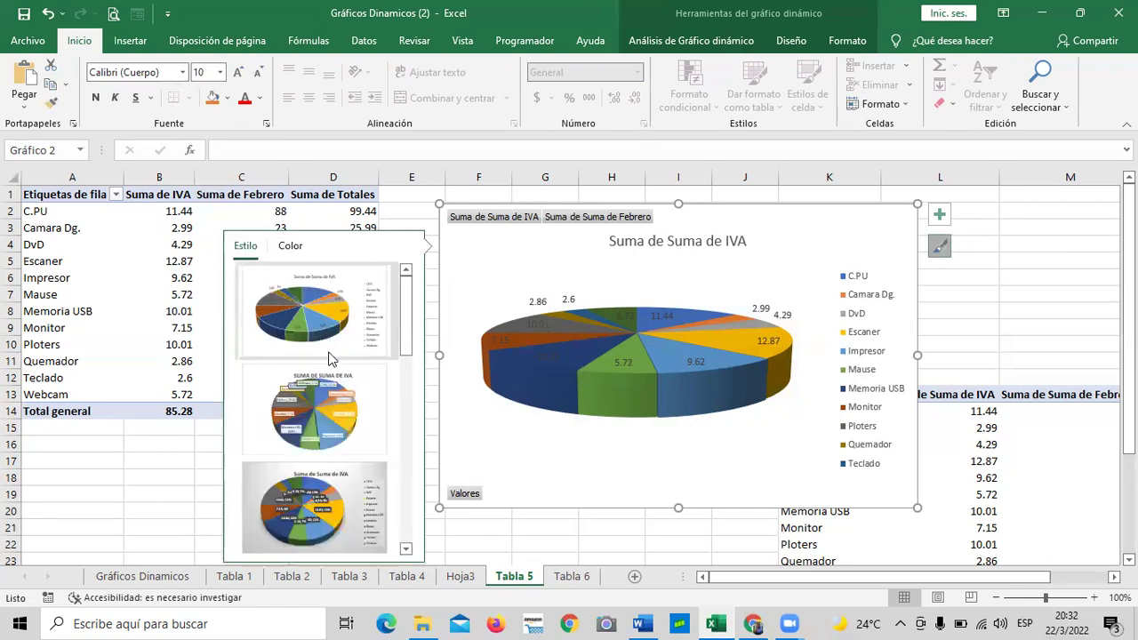
{"action": "scroll", "coordinate": [329, 352], "scroll_direction": "down", "scroll_amount": 3}
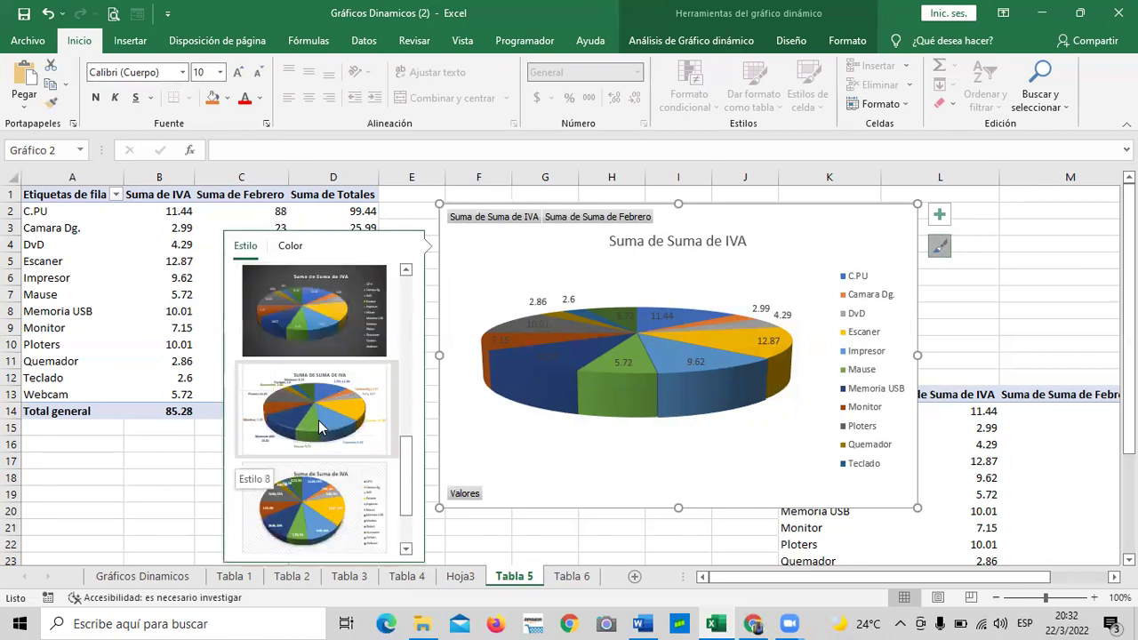
{"action": "scroll", "coordinate": [320, 352], "scroll_direction": "down", "scroll_amount": 1}
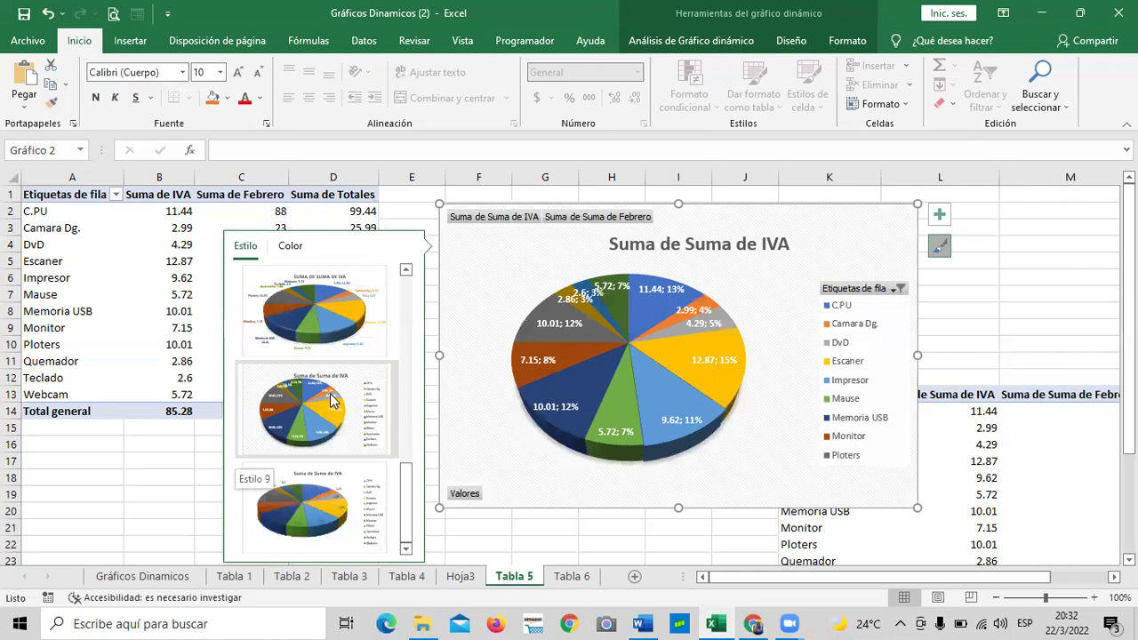
{"action": "left_click", "coordinate": [329, 322]}
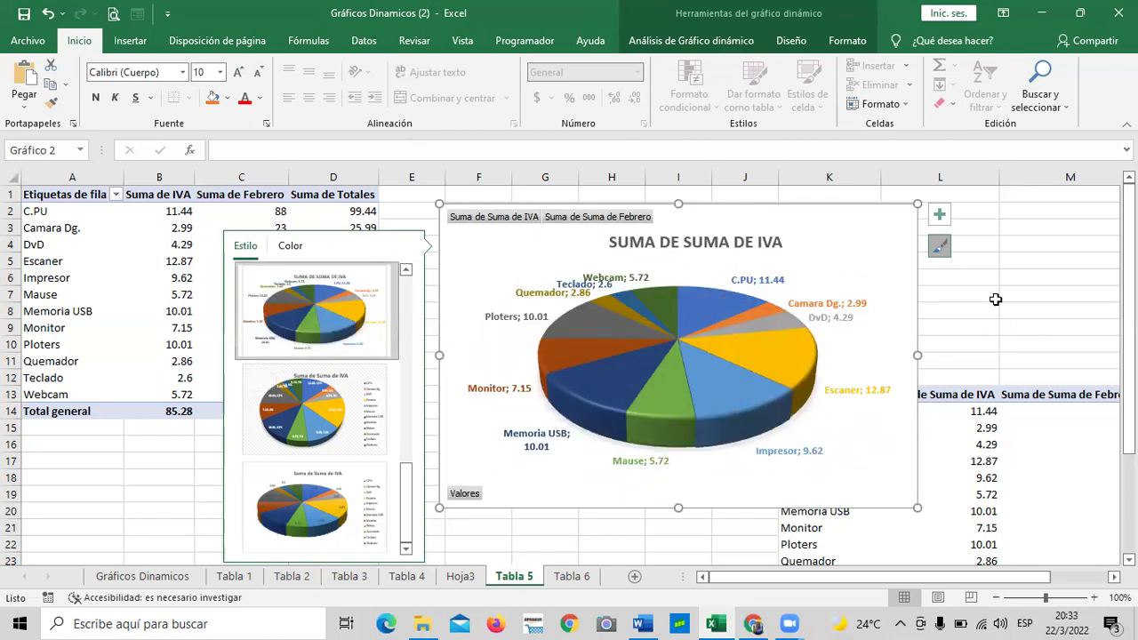
{"action": "left_click", "coordinate": [1017, 331]}
- Enlarge the pivot pie chart by extending its lower-right corner outward
{"action": "left_click", "coordinate": [745, 340]}
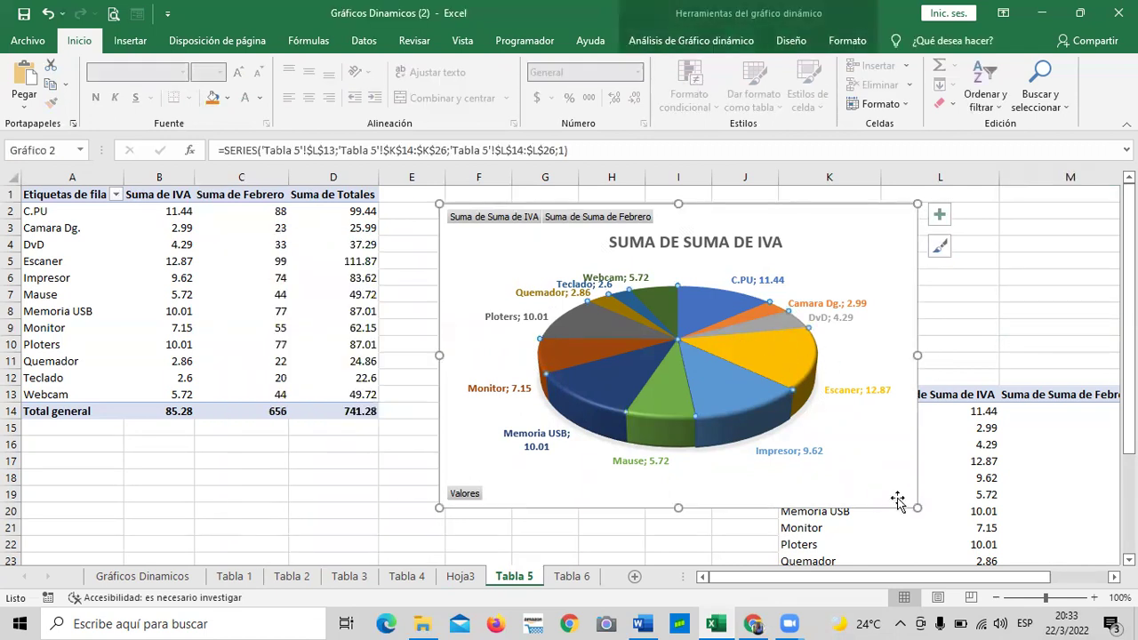
{"action": "left_click_drag", "start_coordinate": [917, 508], "coordinate": [948, 491]}
{"action": "scroll", "coordinate": [839, 475], "scroll_direction": "up", "scroll_amount": 2}
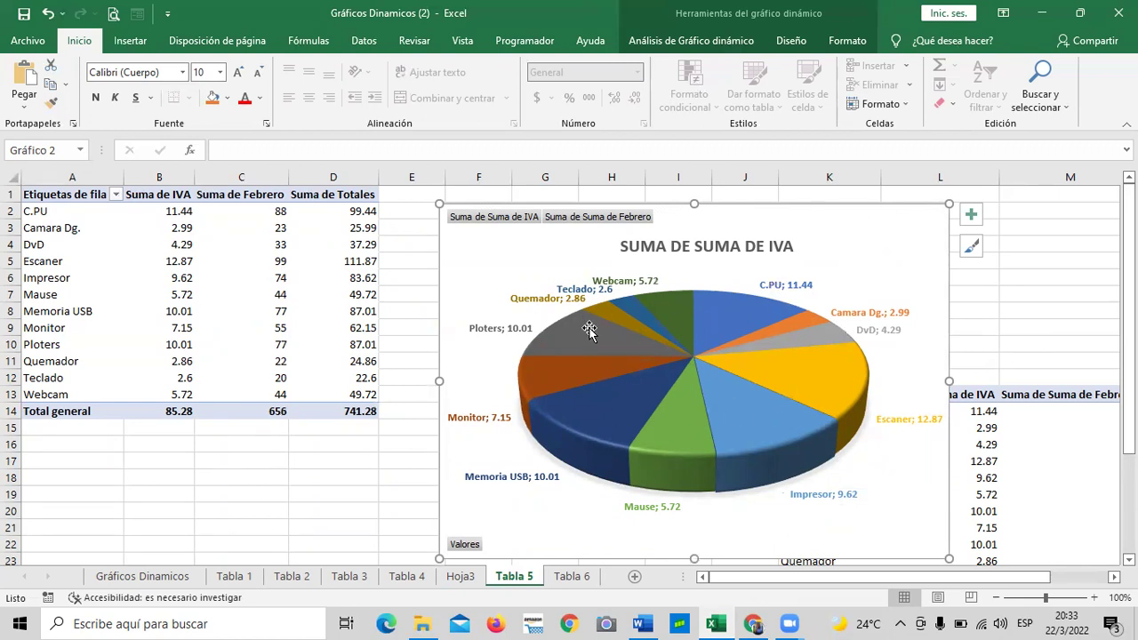
- Examine the enlarged chart and the Suma de Suma de Febrero column of the pivot table beside it
{"action": "scroll", "coordinate": [589, 330], "scroll_direction": "down", "scroll_amount": 3}
{"action": "scroll", "coordinate": [588, 330], "scroll_direction": "up", "scroll_amount": 2}
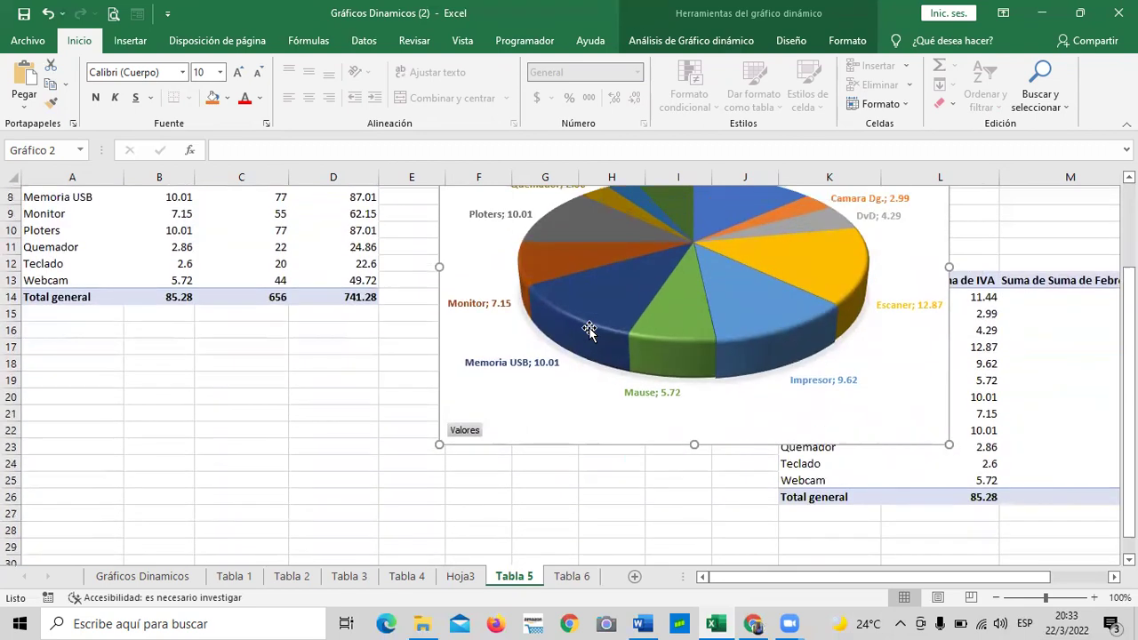
{"action": "scroll", "coordinate": [589, 330], "scroll_direction": "up", "scroll_amount": 1}
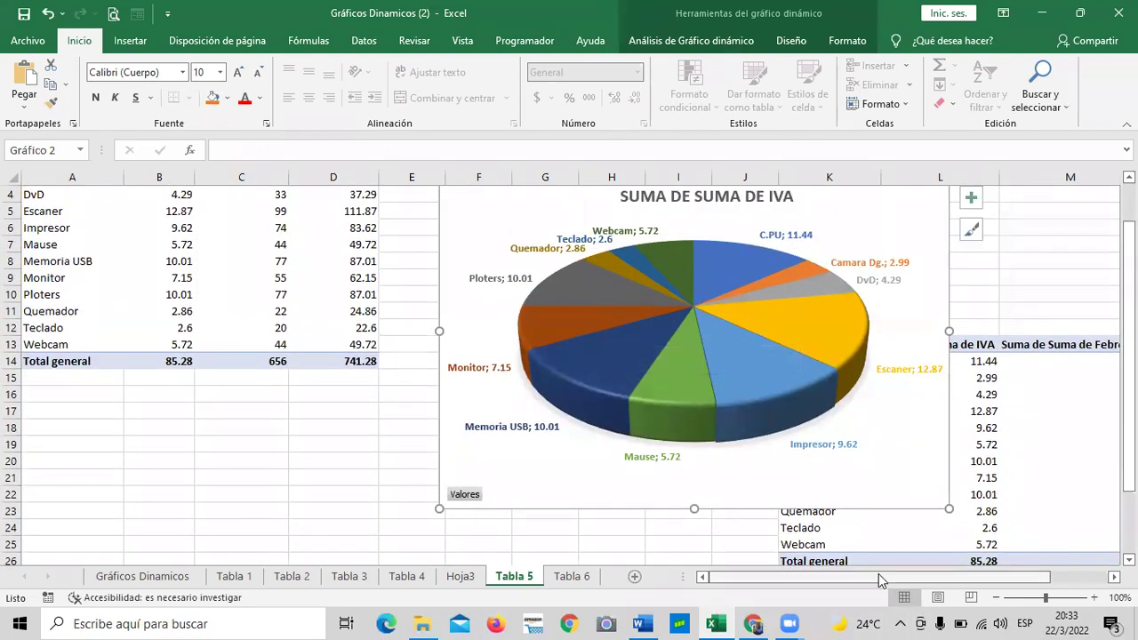
{"action": "mouse_move", "coordinate": [850, 581]}
{"action": "left_mouse_down"}
{"action": "mouse_move", "coordinate": [876, 581]}
{"action": "mouse_move", "coordinate": [850, 581]}
{"action": "left_mouse_up"}
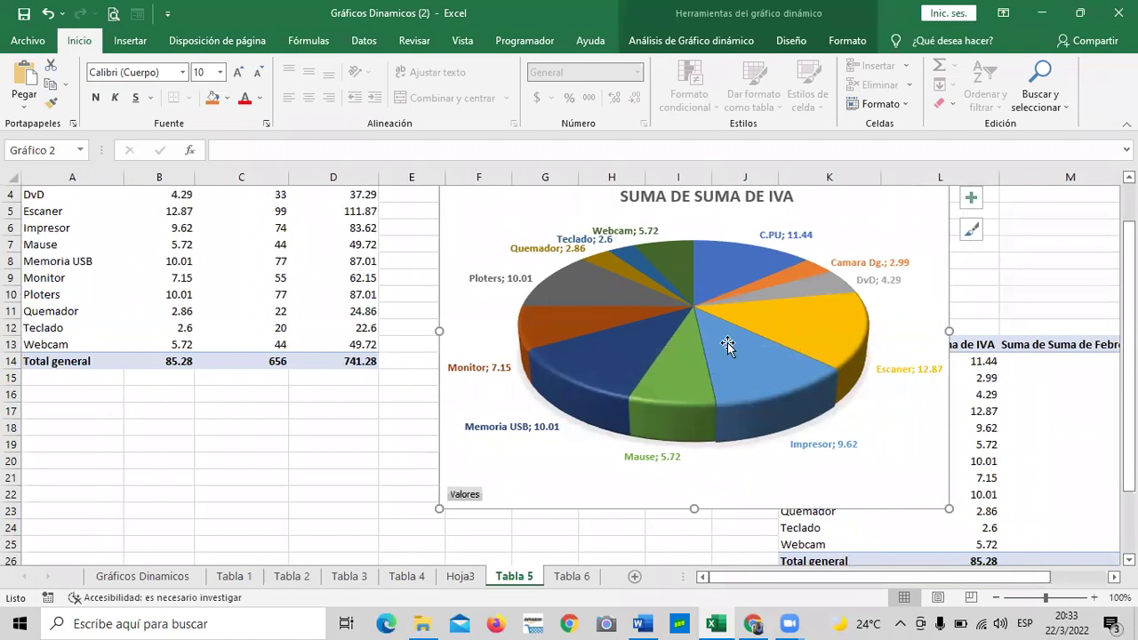
{"action": "left_click_drag", "start_coordinate": [936, 581], "coordinate": [991, 580]}
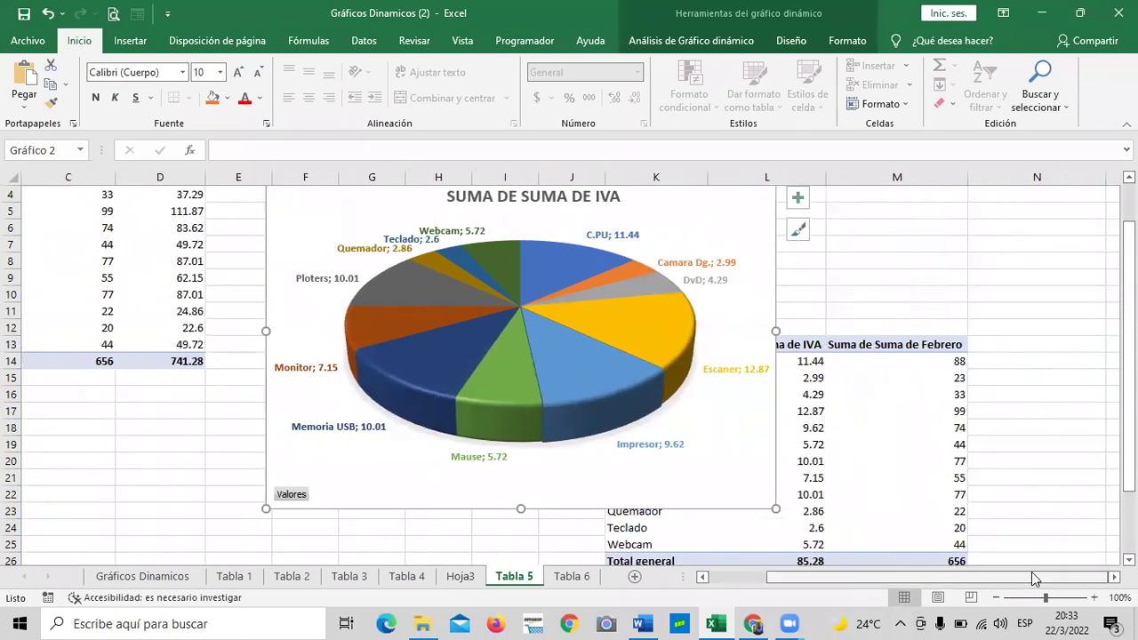
{"action": "left_click", "coordinate": [916, 444]}
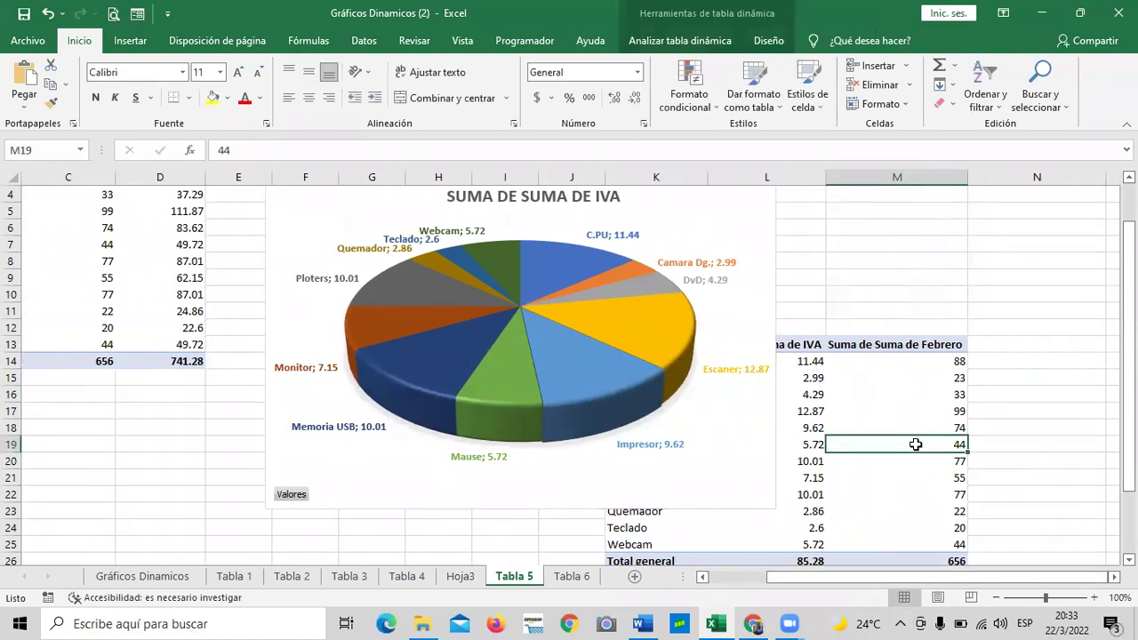
{"action": "left_click", "coordinate": [878, 345]}
{"action": "left_click", "coordinate": [880, 475]}
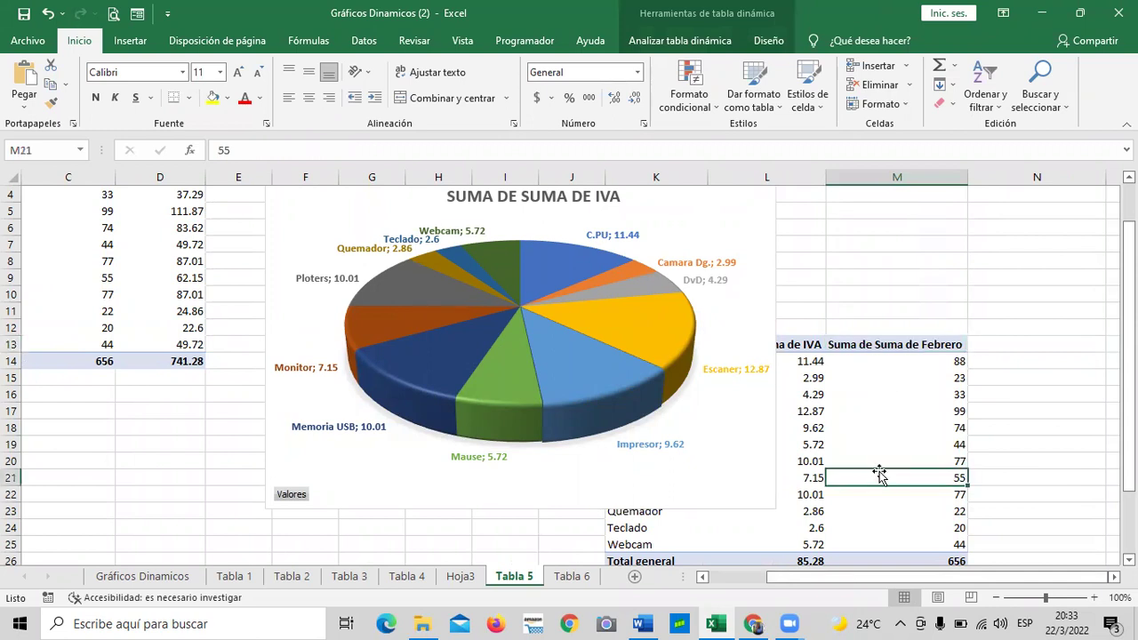
{"action": "scroll", "coordinate": [880, 475], "scroll_direction": "up", "scroll_amount": 1}
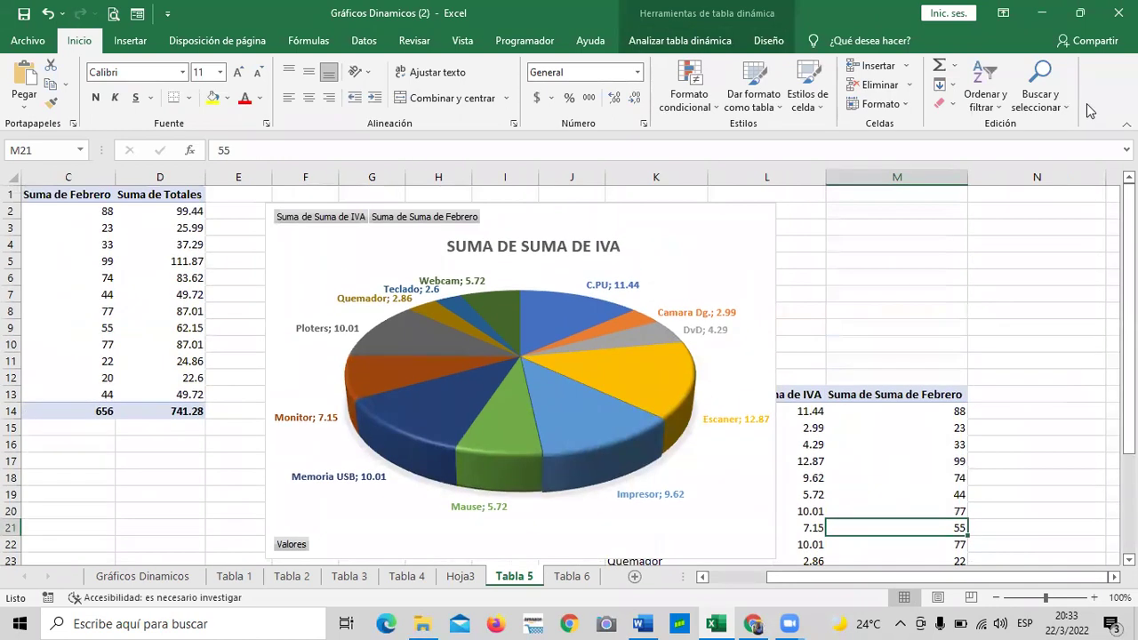
- View the value field settings of Suma de Suma de Febrero without changes, and review that column down to Total general
{"action": "left_click", "coordinate": [867, 399]}
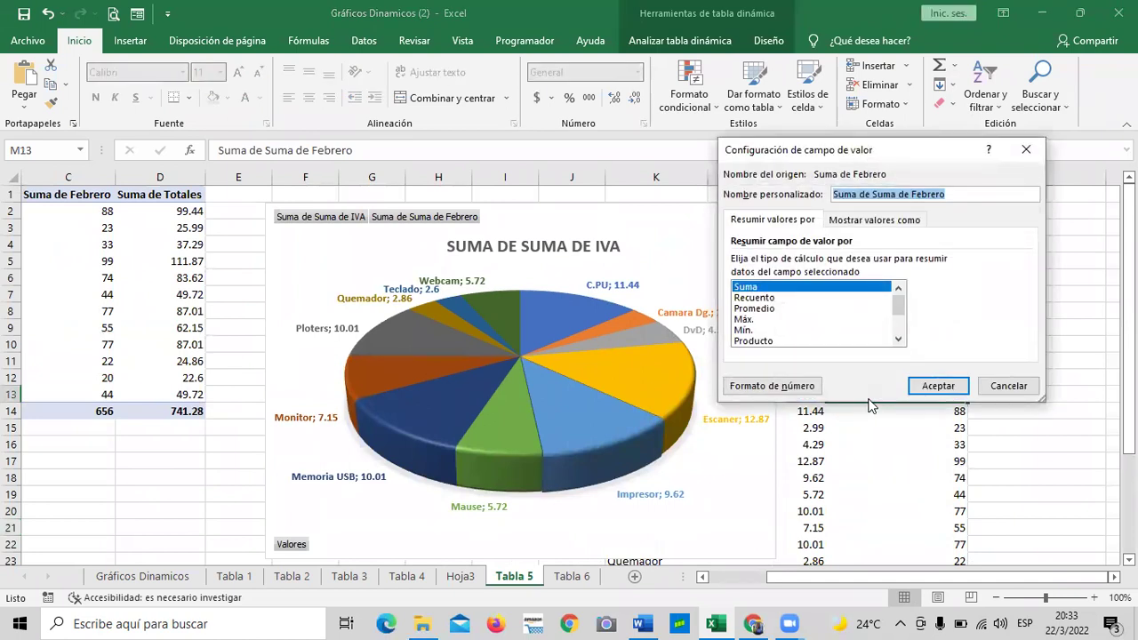
{"action": "left_click", "coordinate": [994, 387]}
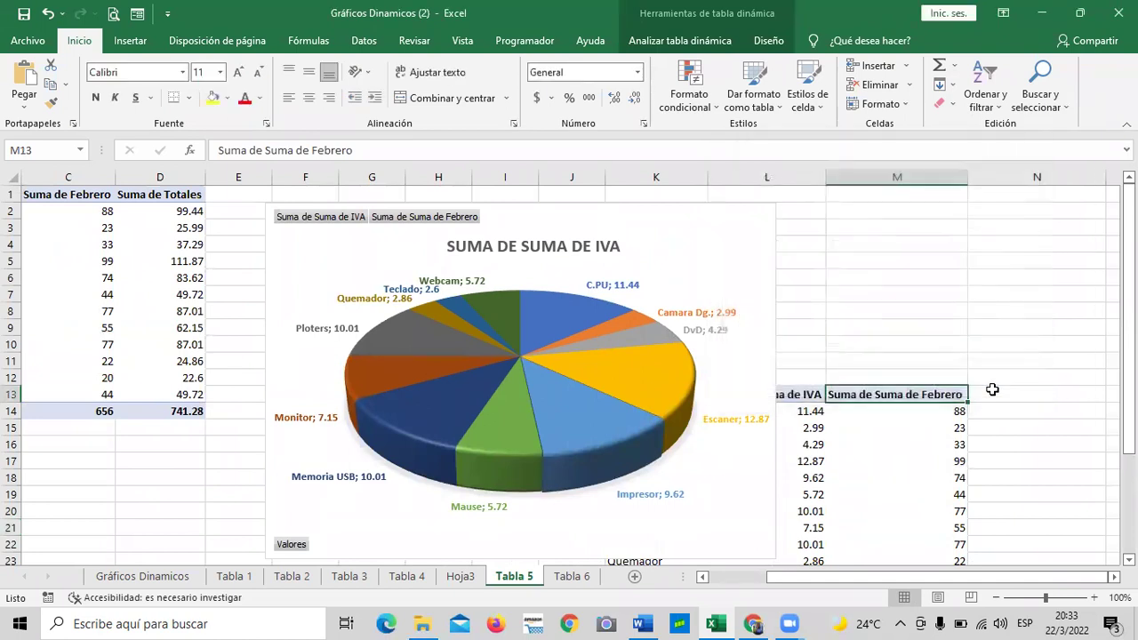
{"action": "scroll", "coordinate": [989, 392], "scroll_direction": "down", "scroll_amount": 4}
{"action": "left_click", "coordinate": [877, 414]}
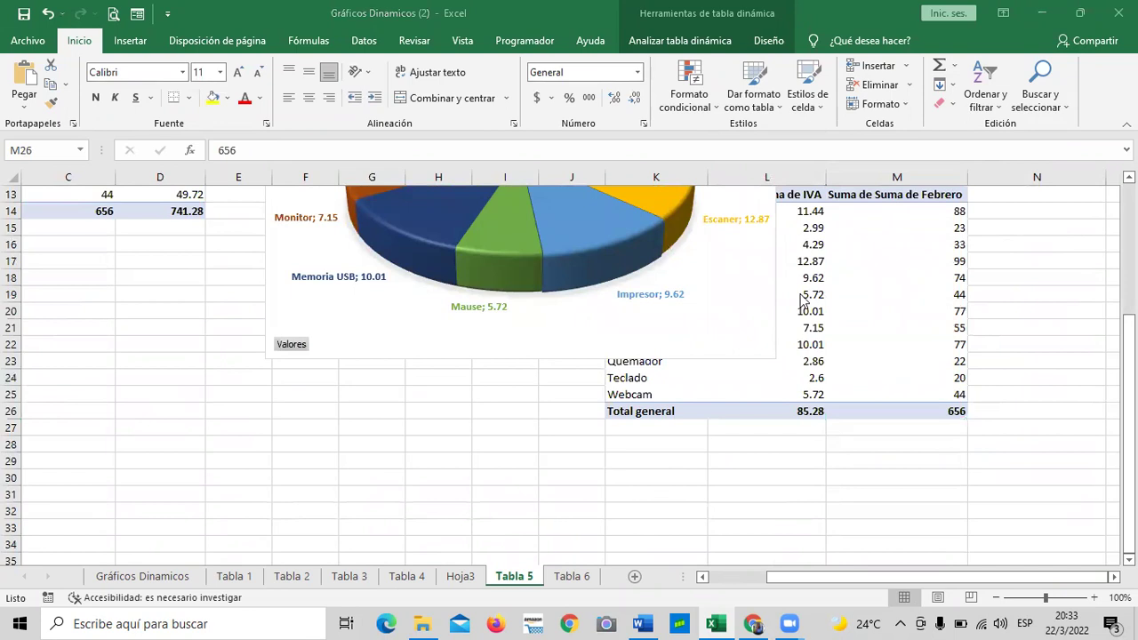
{"action": "scroll", "coordinate": [650, 318], "scroll_direction": "up", "scroll_amount": 3}
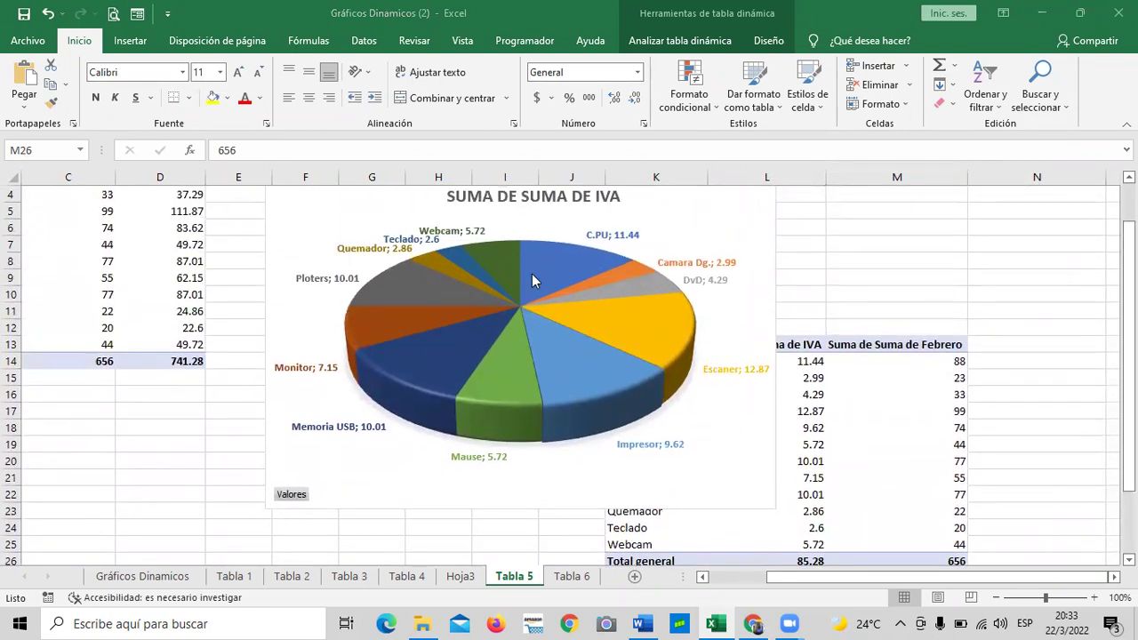
{"action": "scroll", "coordinate": [532, 276], "scroll_direction": "up", "scroll_amount": 1}
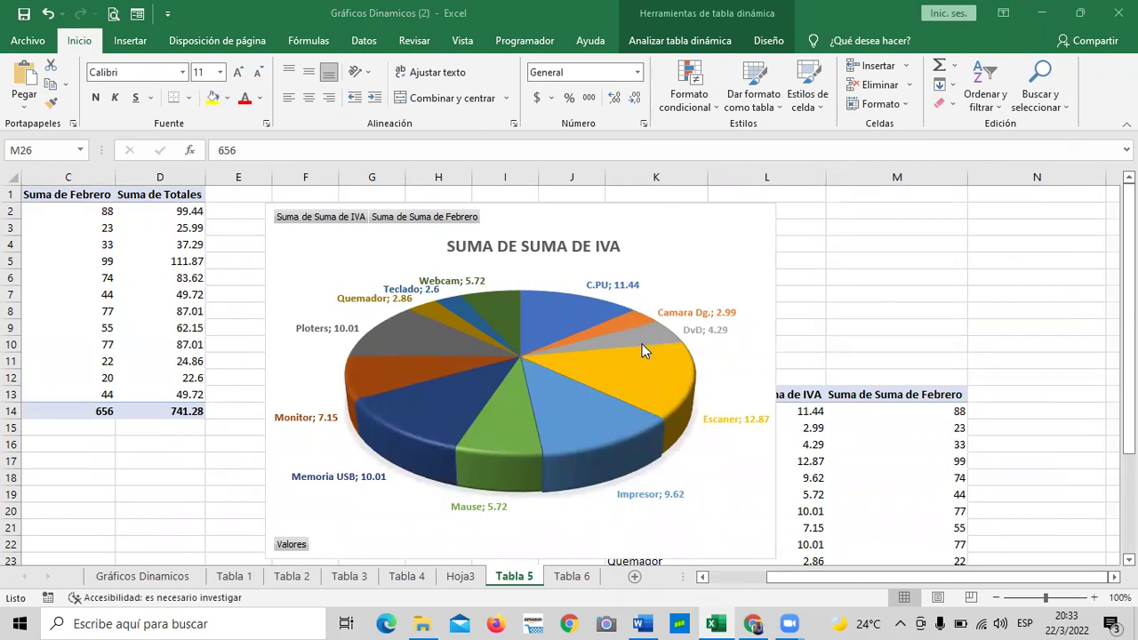
{"action": "mouse_move", "coordinate": [644, 350]}
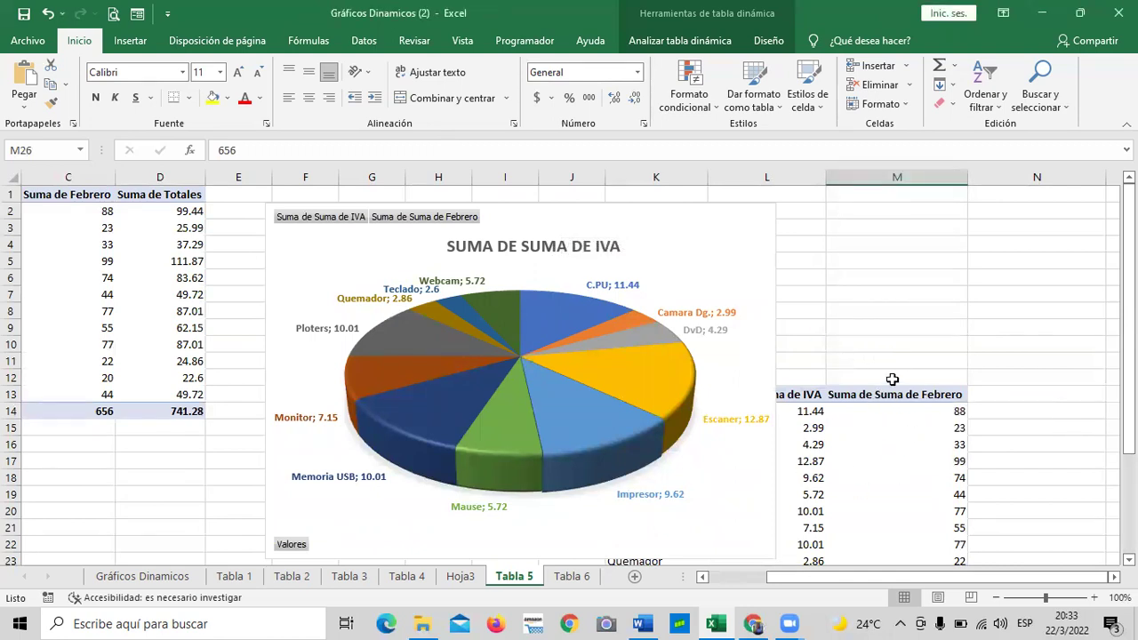
{"action": "left_click", "coordinate": [878, 394]}
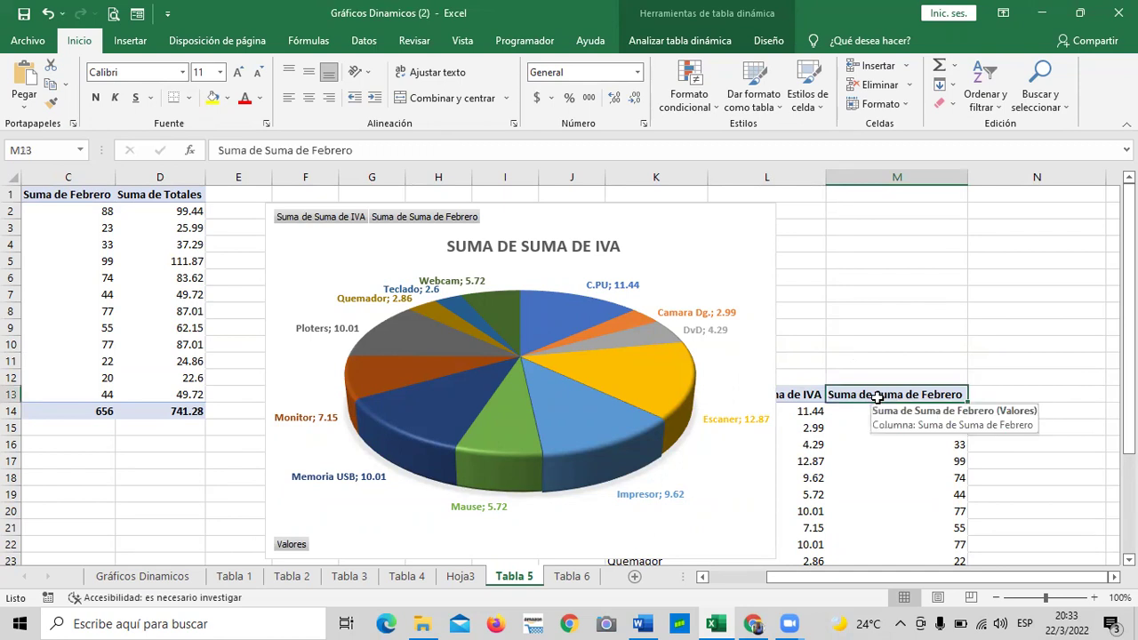
{"action": "scroll", "coordinate": [889, 408], "scroll_direction": "down", "scroll_amount": 1}
{"action": "scroll", "coordinate": [890, 408], "scroll_direction": "down", "scroll_amount": 2}
{"action": "scroll", "coordinate": [818, 425], "scroll_direction": "up", "scroll_amount": 3}
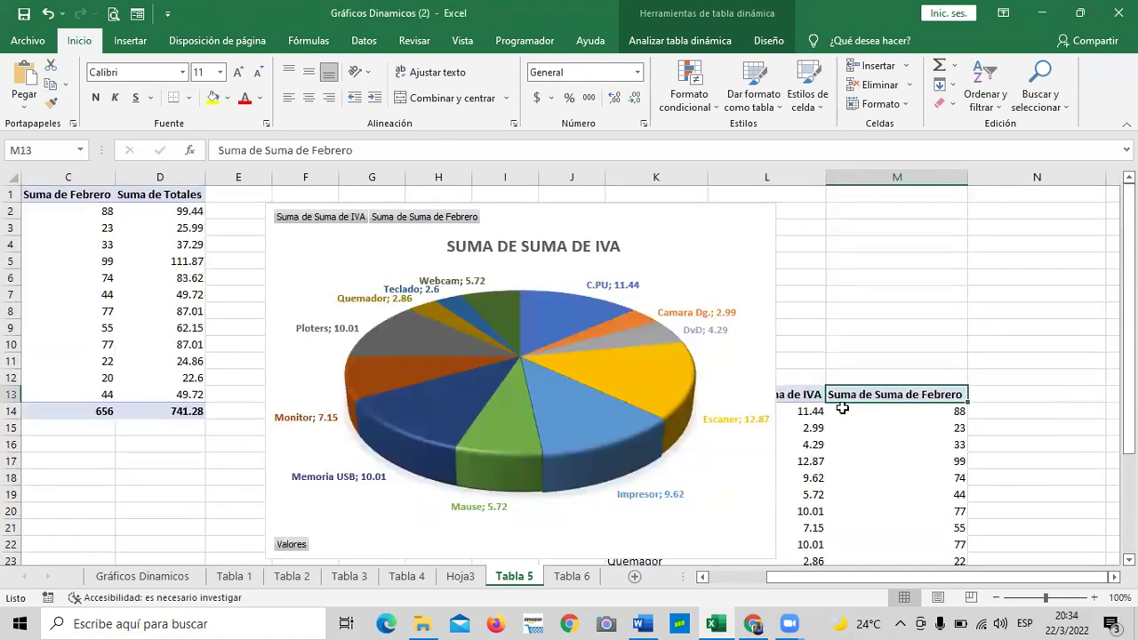
- Move the pivot chart to a new chart sheet named Gráfico1
{"action": "left_click", "coordinate": [711, 206]}
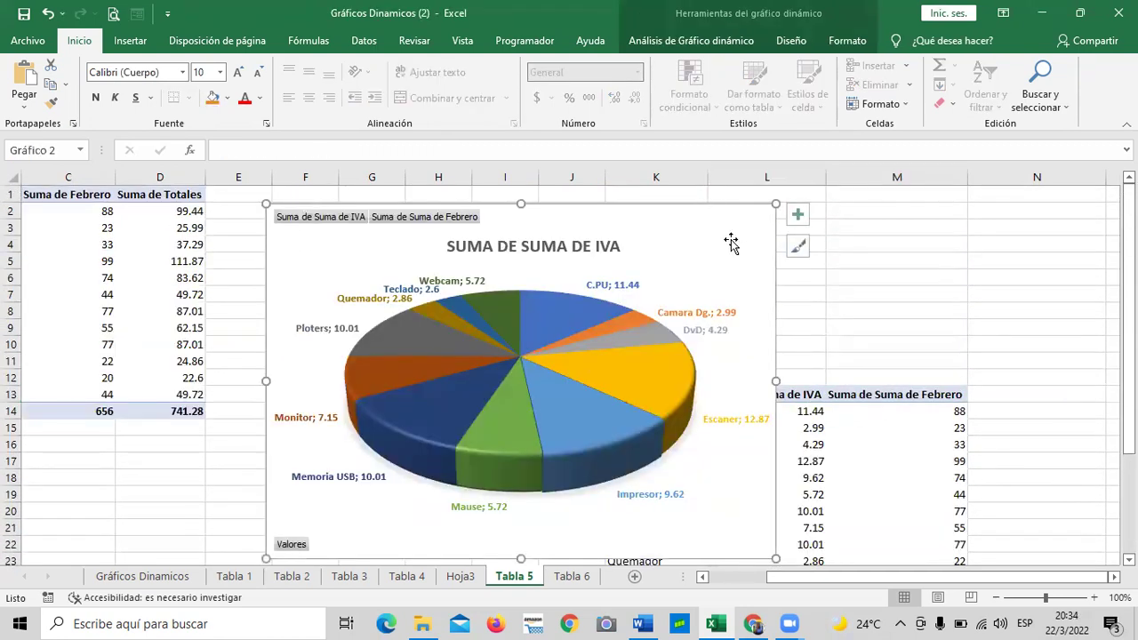
{"action": "left_click", "coordinate": [790, 40]}
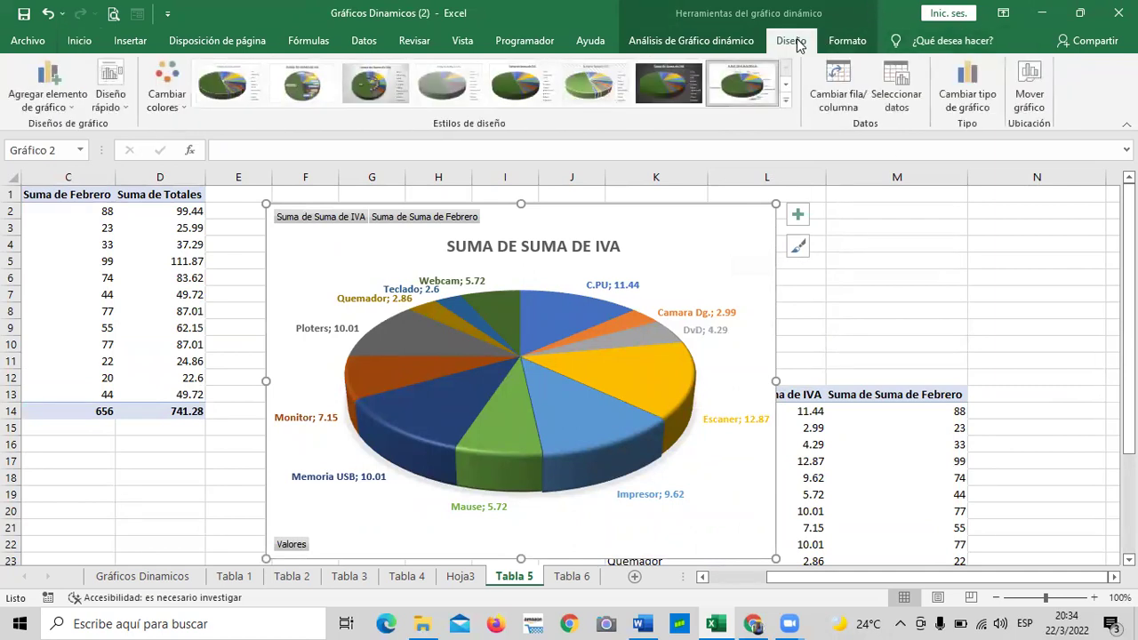
{"action": "left_click", "coordinate": [1036, 84]}
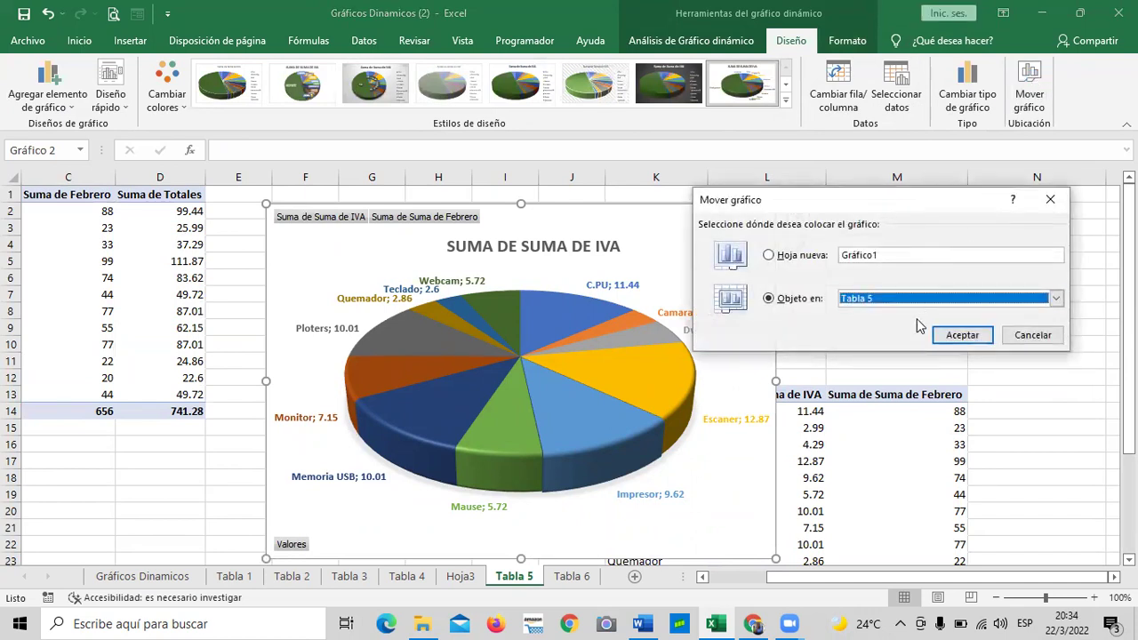
{"action": "left_click", "coordinate": [770, 255]}
{"action": "left_click", "coordinate": [963, 335]}
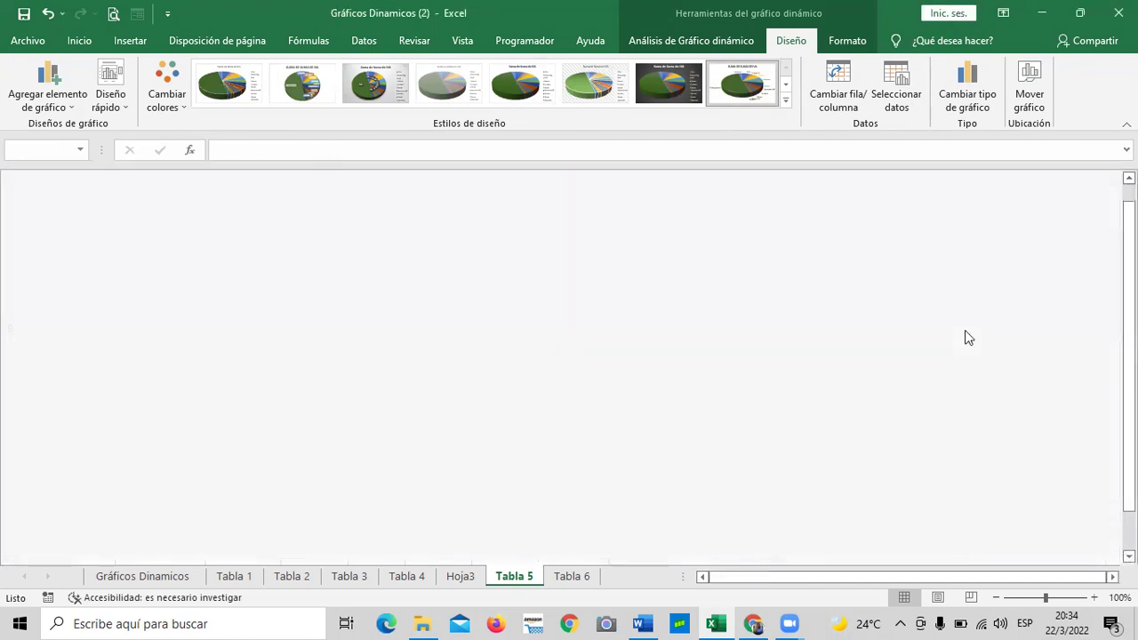
- Examine the whole pivot chart on the Gráfico1 sheet, from its title down to the Valores button
{"action": "scroll", "coordinate": [792, 412], "scroll_direction": "down", "scroll_amount": 1}
{"action": "scroll", "coordinate": [765, 427], "scroll_direction": "up", "scroll_amount": 1}
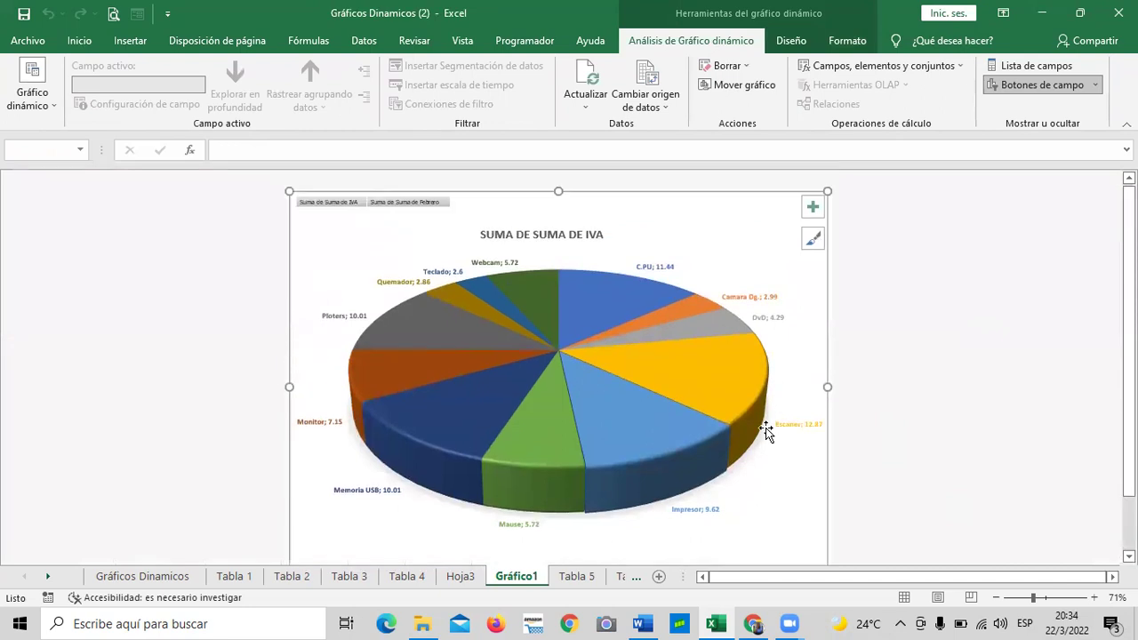
{"action": "scroll", "coordinate": [754, 419], "scroll_direction": "down", "scroll_amount": 1}
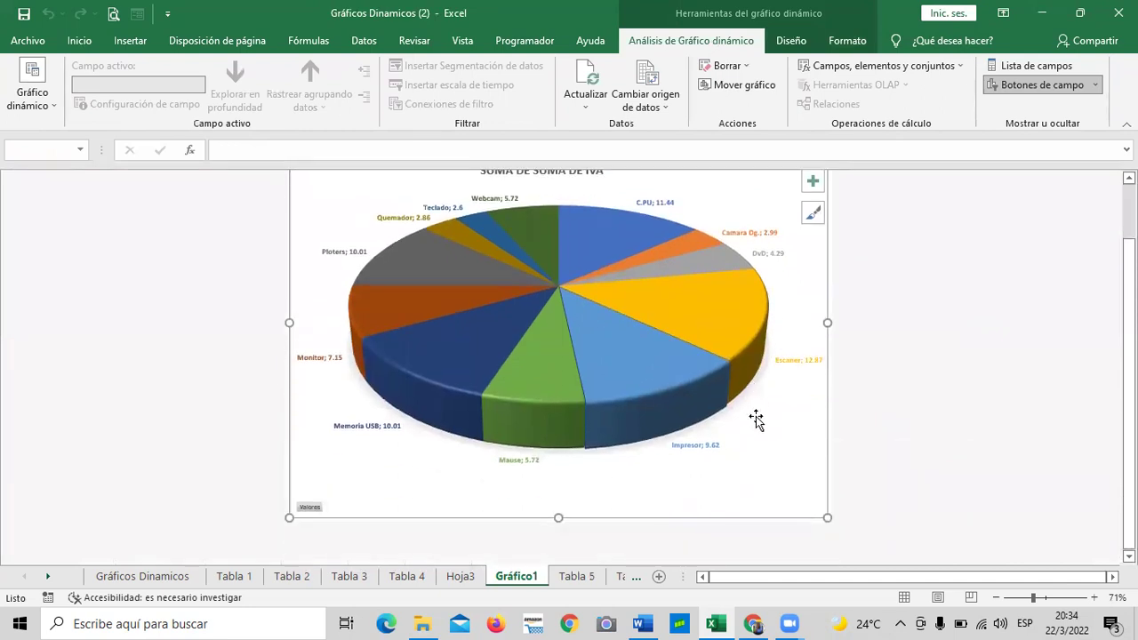
{"action": "left_click", "coordinate": [986, 391]}
{"action": "scroll", "coordinate": [659, 319], "scroll_direction": "up", "scroll_amount": 1}
{"action": "scroll", "coordinate": [659, 319], "scroll_direction": "down", "scroll_amount": 1}
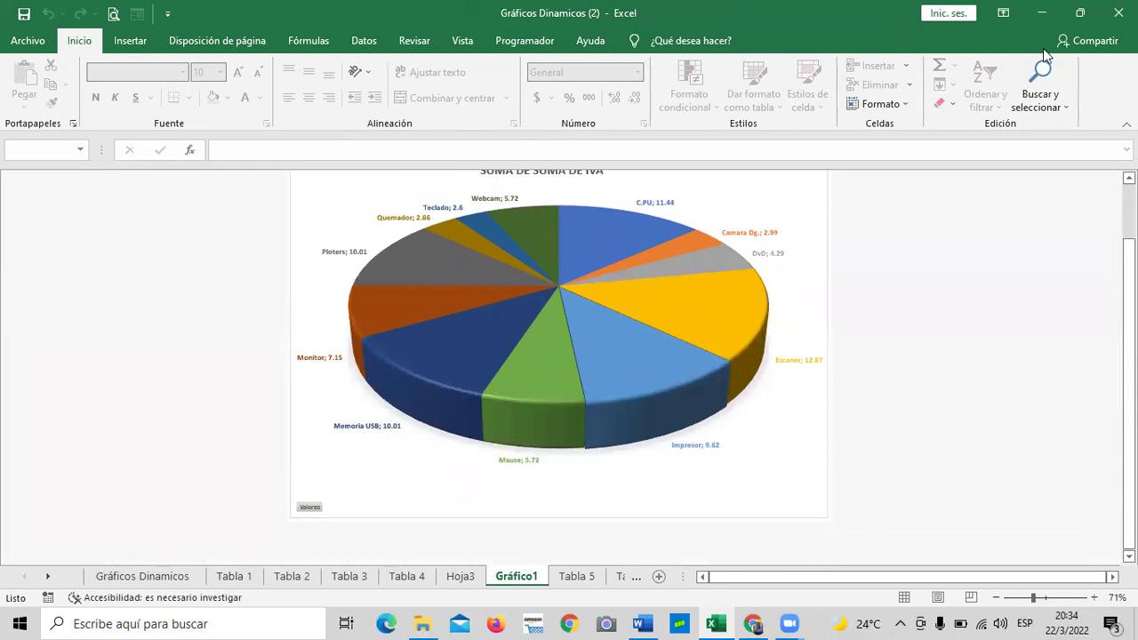
{"action": "scroll", "coordinate": [717, 406], "scroll_direction": "up", "scroll_amount": 1}
- Select the pie series on the Gráfico1 sheet and show the pivot table field list
{"action": "left_click", "coordinate": [729, 277]}
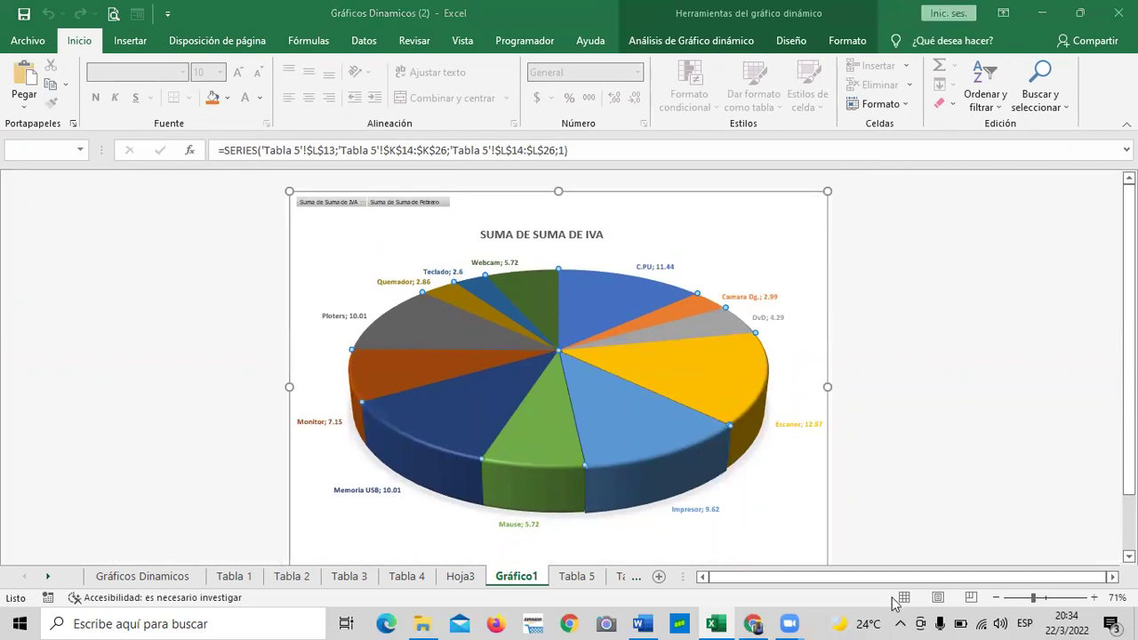
{"action": "left_click", "coordinate": [793, 41]}
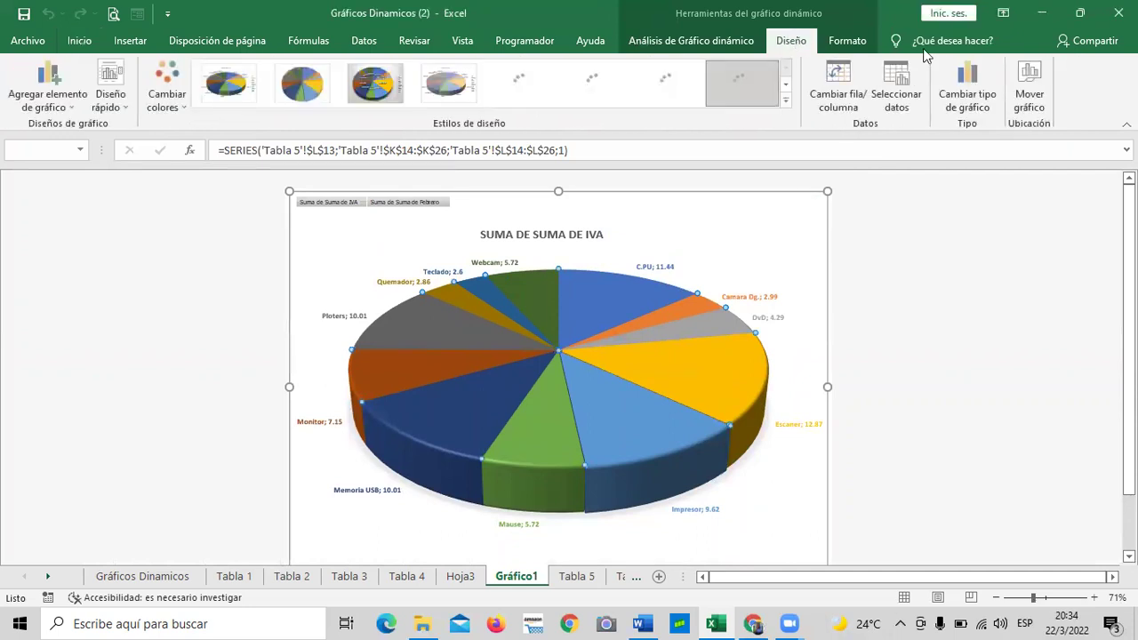
{"action": "left_click", "coordinate": [847, 41]}
{"action": "left_click", "coordinate": [691, 41]}
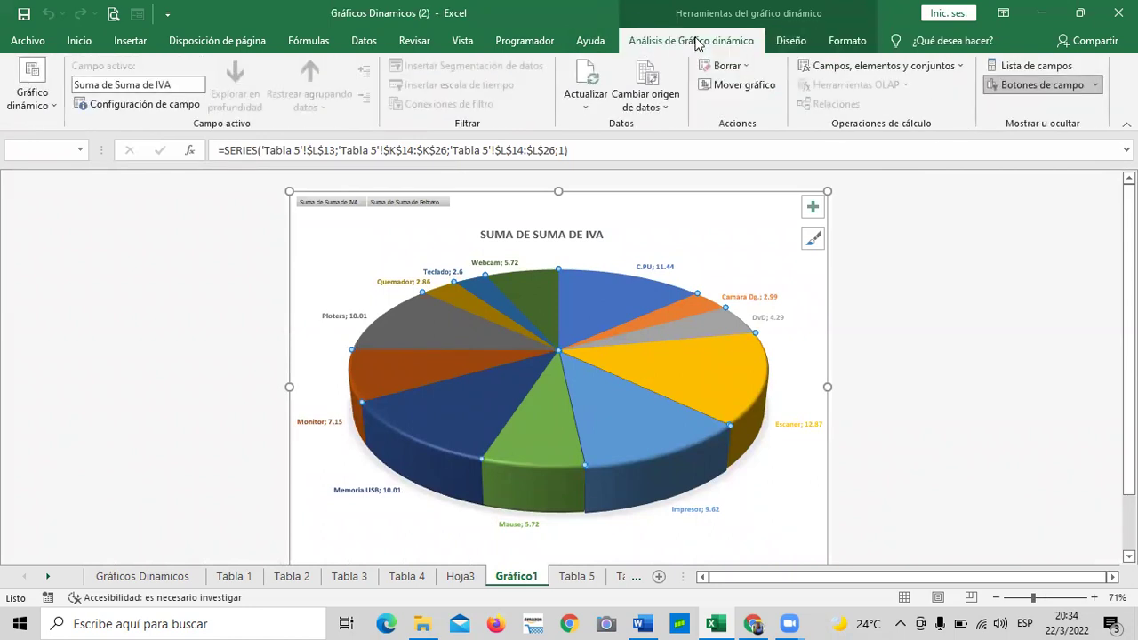
{"action": "left_click", "coordinate": [1058, 68]}
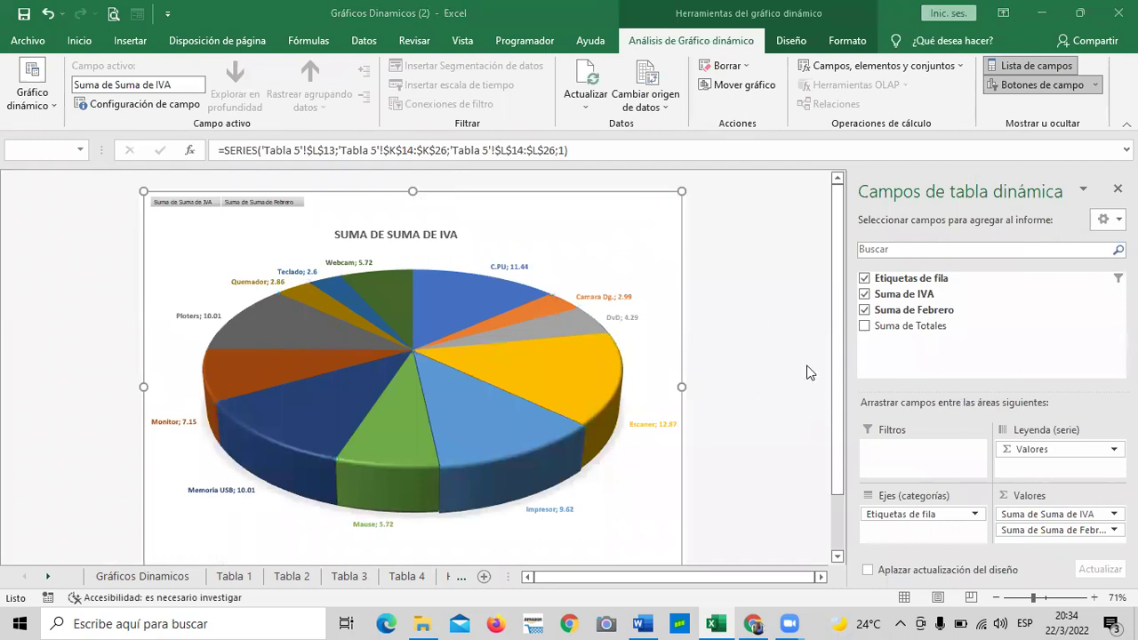
{"action": "scroll", "coordinate": [553, 301], "scroll_direction": "down", "scroll_amount": 1}
{"action": "scroll", "coordinate": [553, 301], "scroll_direction": "up", "scroll_amount": 1}
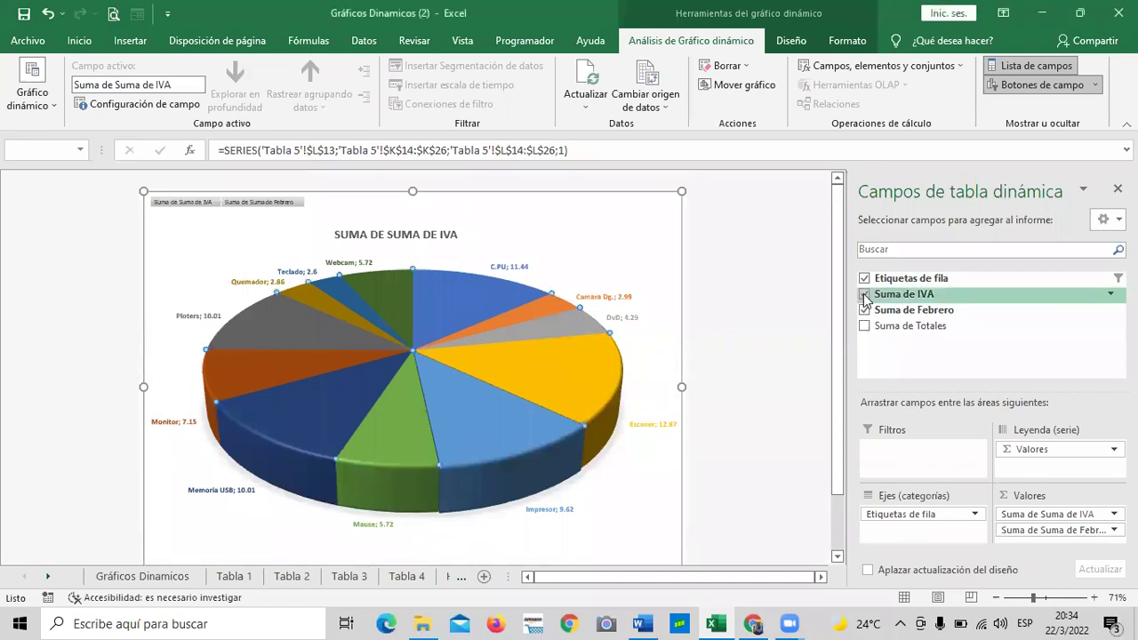
- Remove the Suma de IVA and Suma de Febrero fields from the pivot chart, and add Suma de Febrero back
{"action": "left_click", "coordinate": [863, 294]}
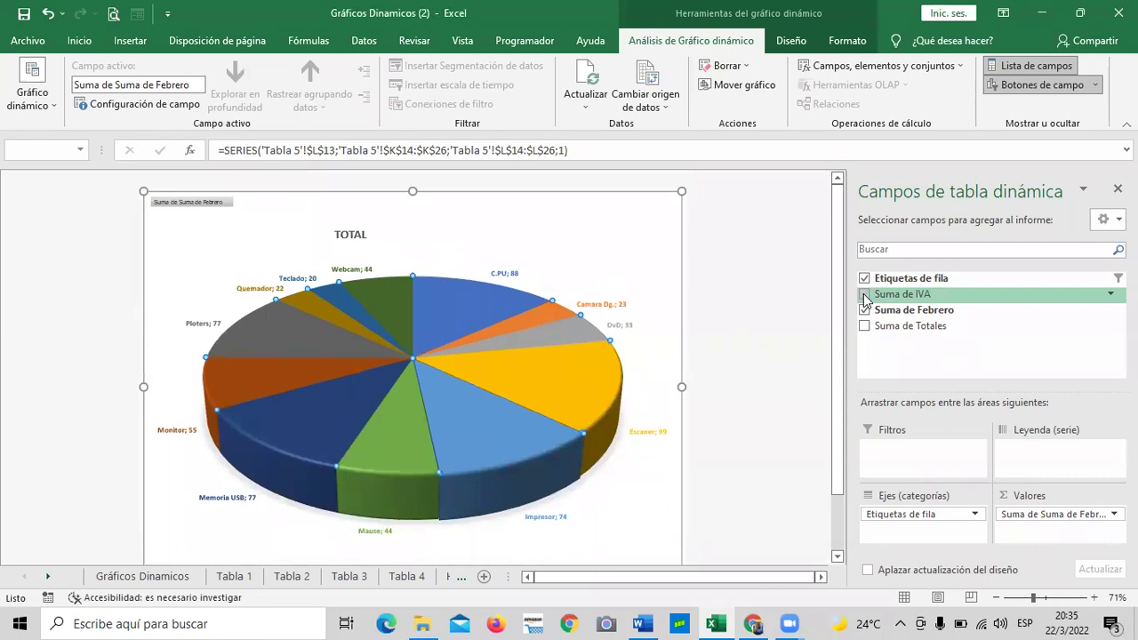
{"action": "left_click", "coordinate": [862, 311]}
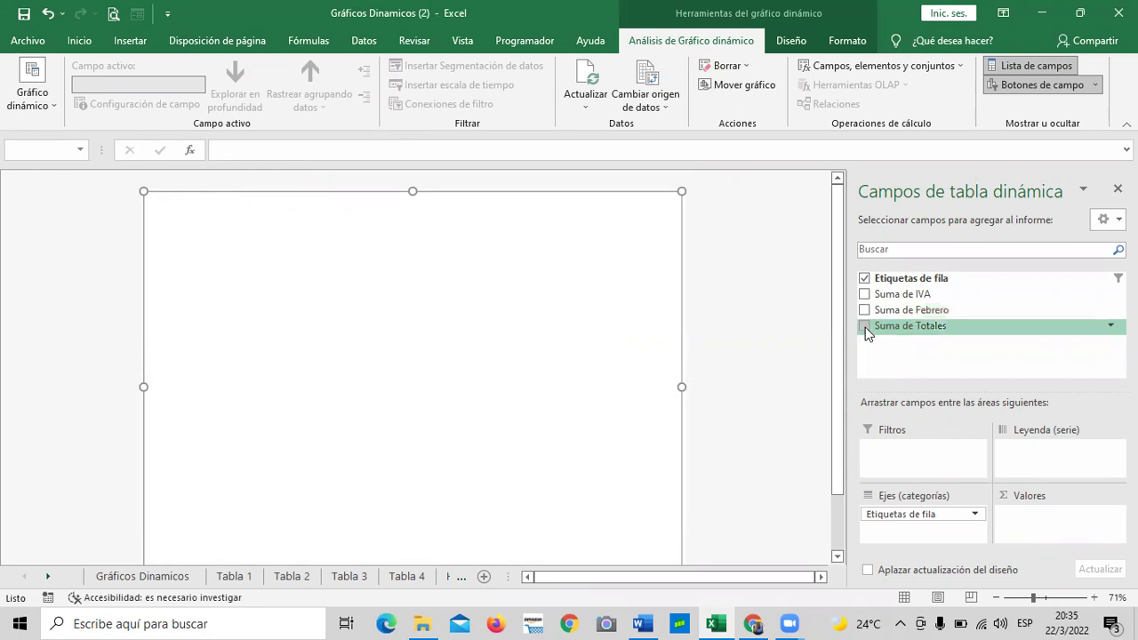
{"action": "left_click", "coordinate": [863, 310]}
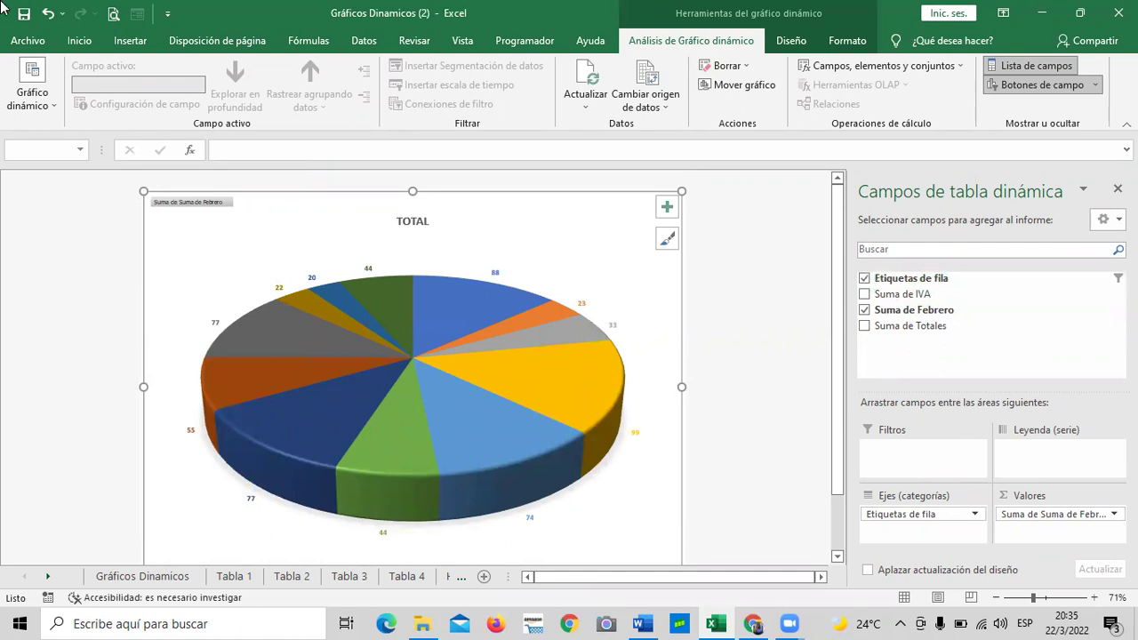
- Hide the pivot table field list and add a legend to the pie chart on the Gráfico1 sheet
{"action": "scroll", "coordinate": [630, 343], "scroll_direction": "down", "scroll_amount": 1}
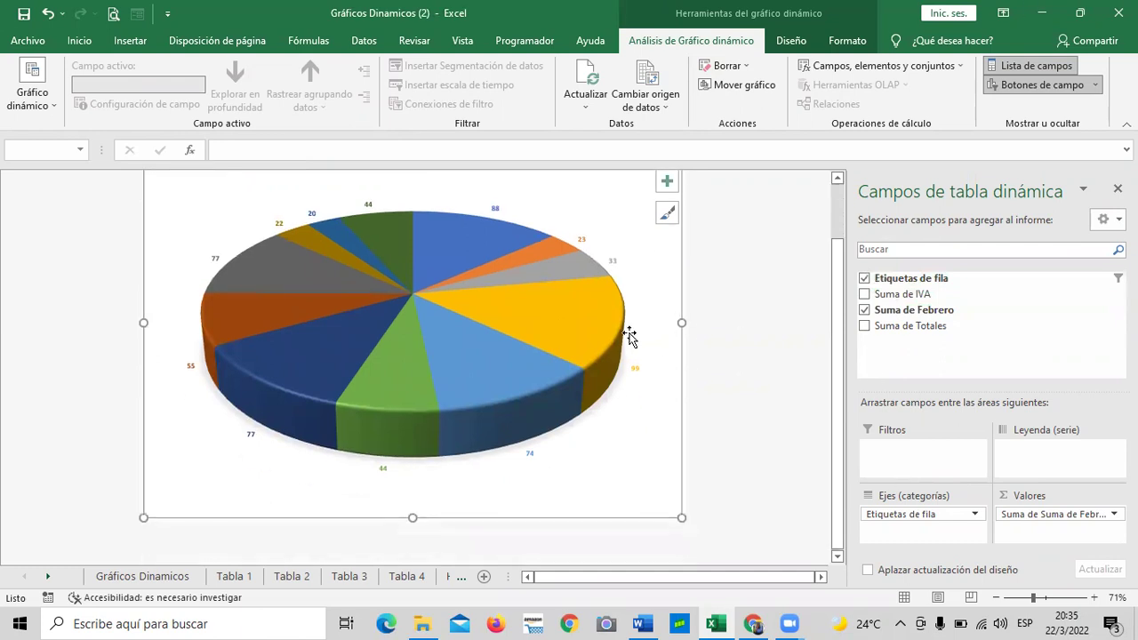
{"action": "scroll", "coordinate": [616, 354], "scroll_direction": "up", "scroll_amount": 1}
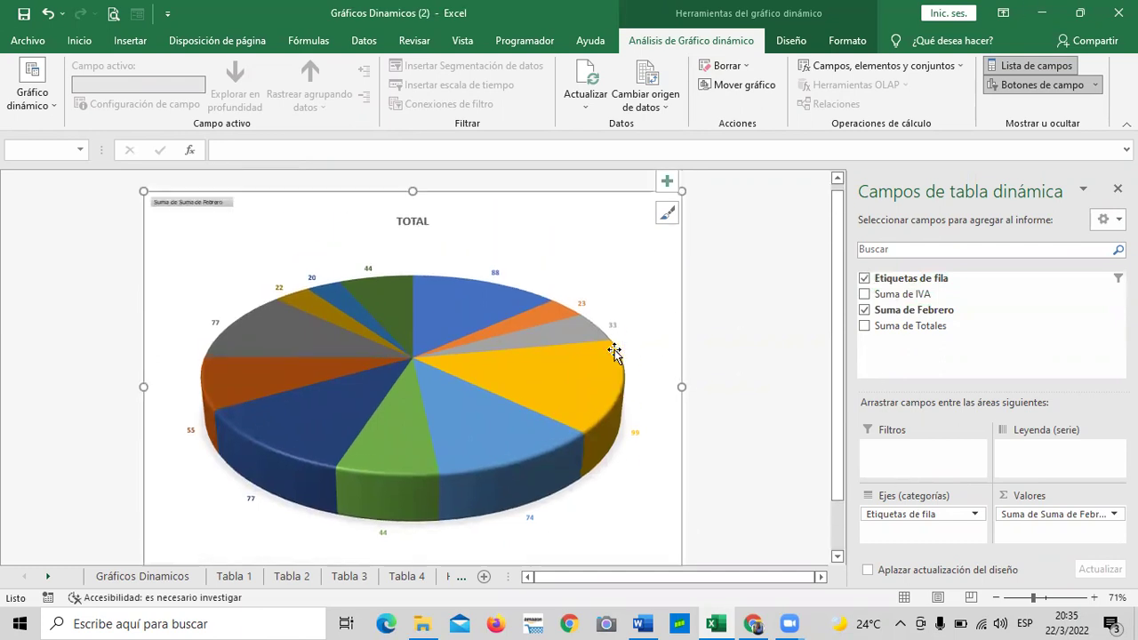
{"action": "mouse_move", "coordinate": [304, 323]}
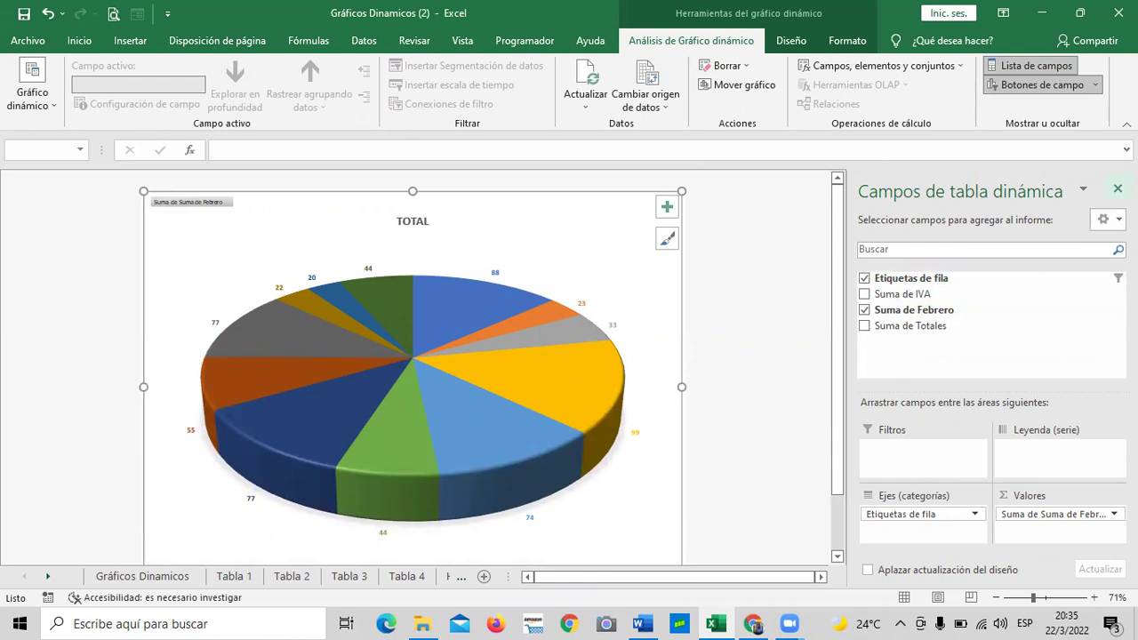
{"action": "left_click", "coordinate": [1118, 188]}
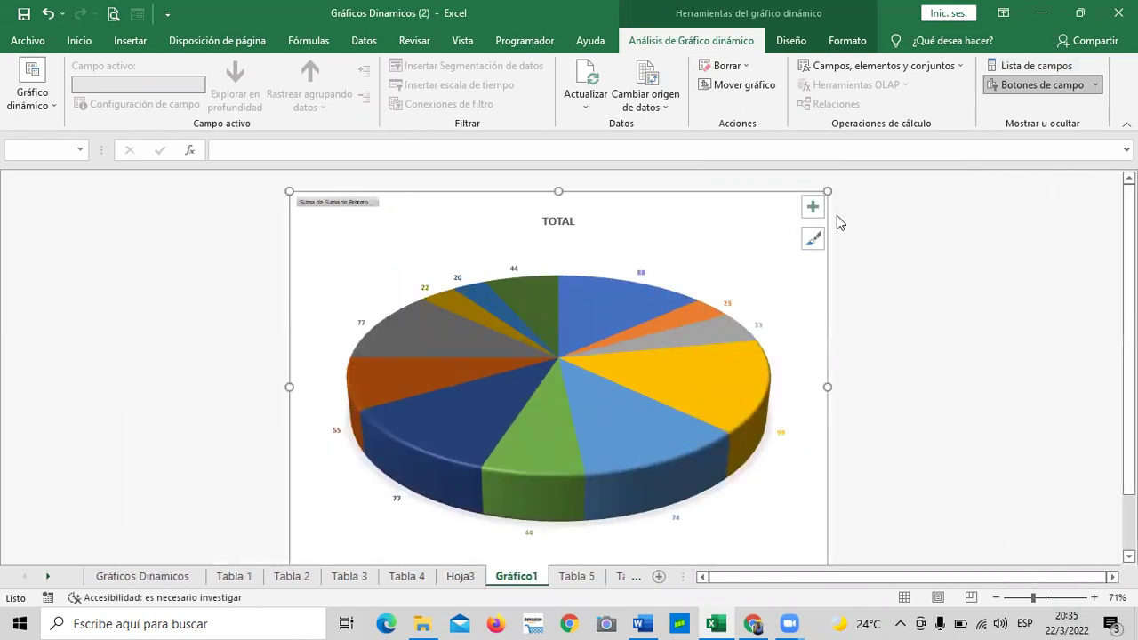
{"action": "left_click", "coordinate": [813, 207]}
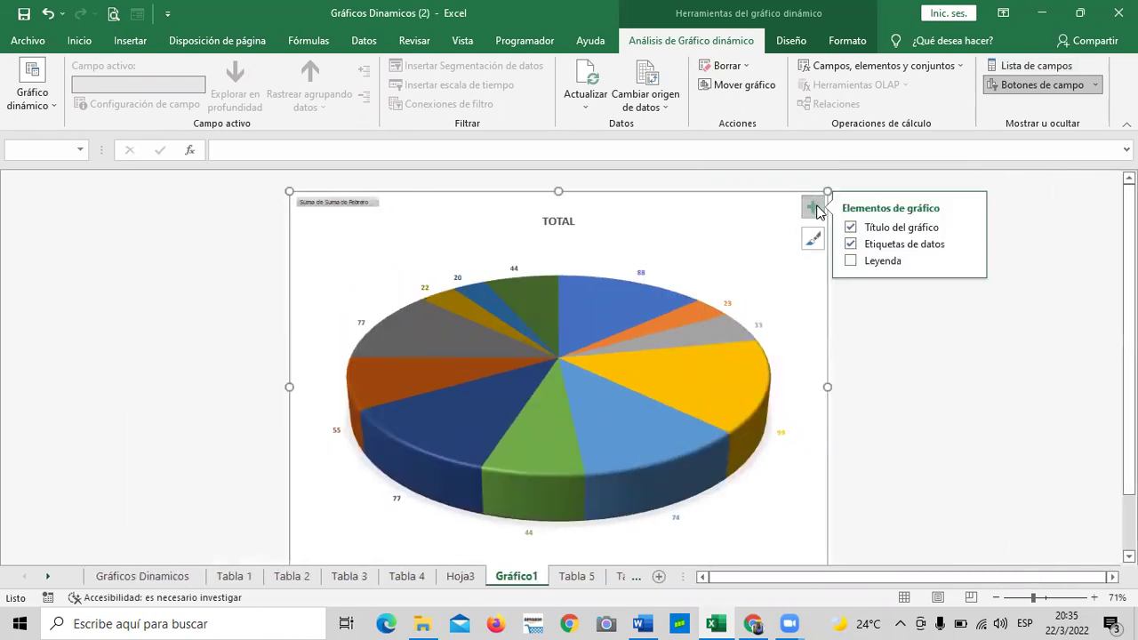
{"action": "left_click", "coordinate": [851, 260]}
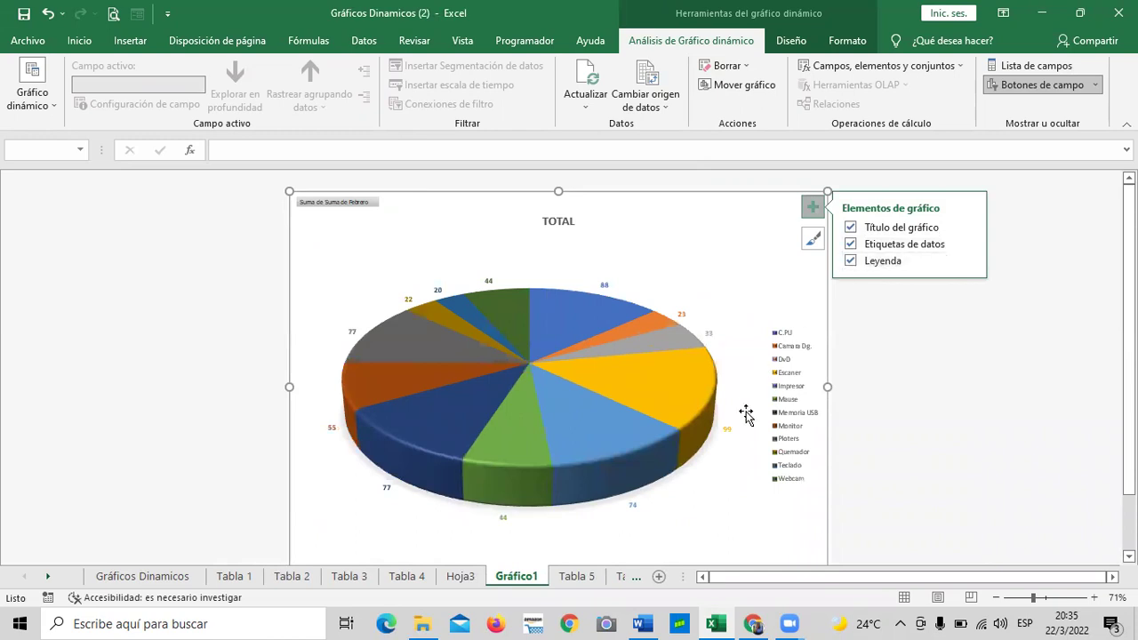
- Enlarge the legend beside the pie, extending it upward and toward the slices so its entries are spaced wider
{"action": "left_click", "coordinate": [792, 391]}
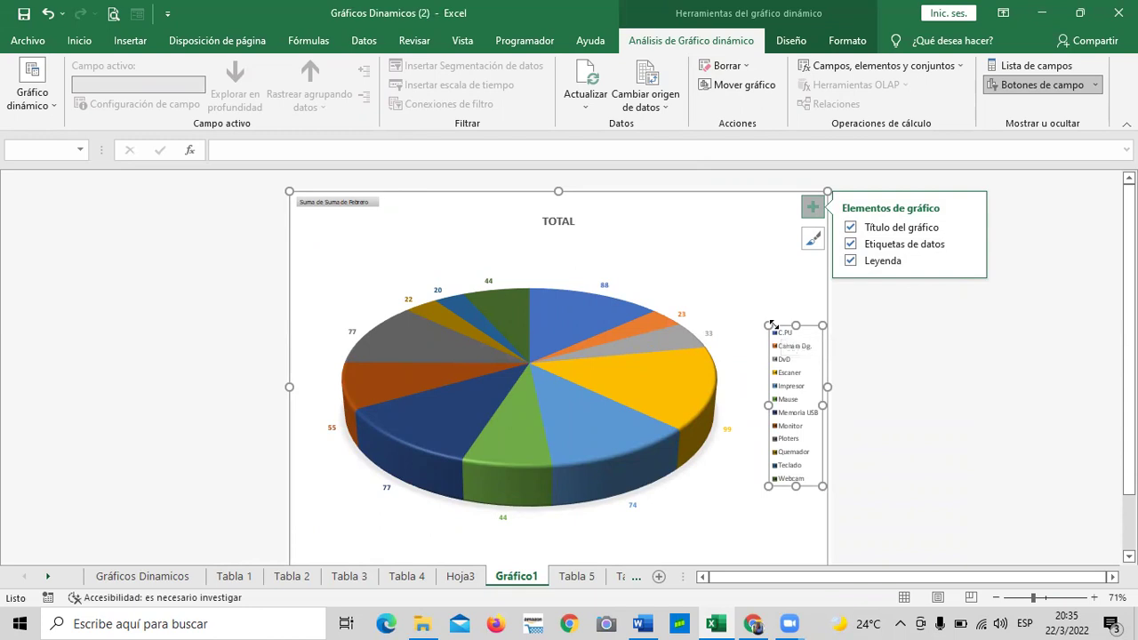
{"action": "left_click_drag", "start_coordinate": [814, 353], "coordinate": [777, 278]}
{"action": "left_click_drag", "start_coordinate": [803, 378], "coordinate": [823, 379]}
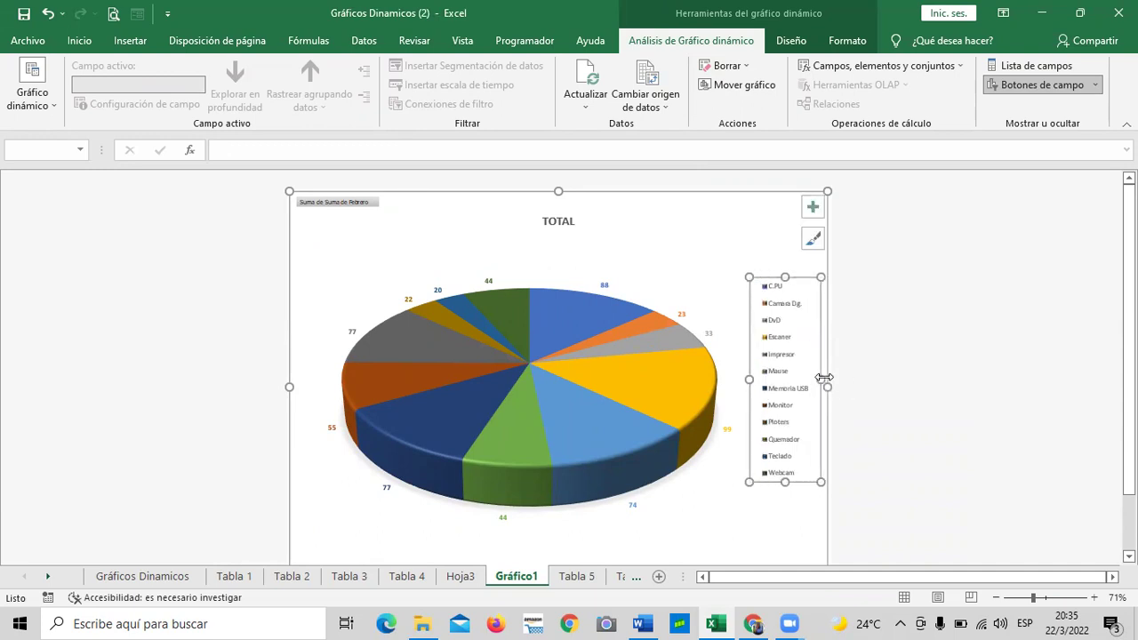
{"action": "left_click", "coordinate": [771, 527]}
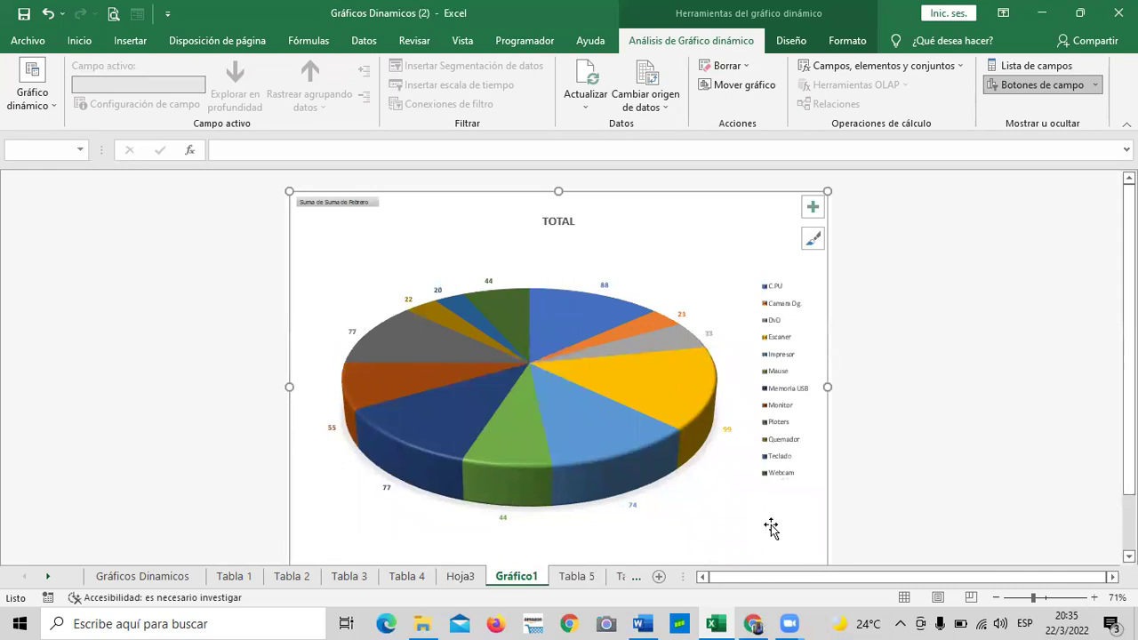
{"action": "scroll", "coordinate": [501, 356], "scroll_direction": "down", "scroll_amount": 1}
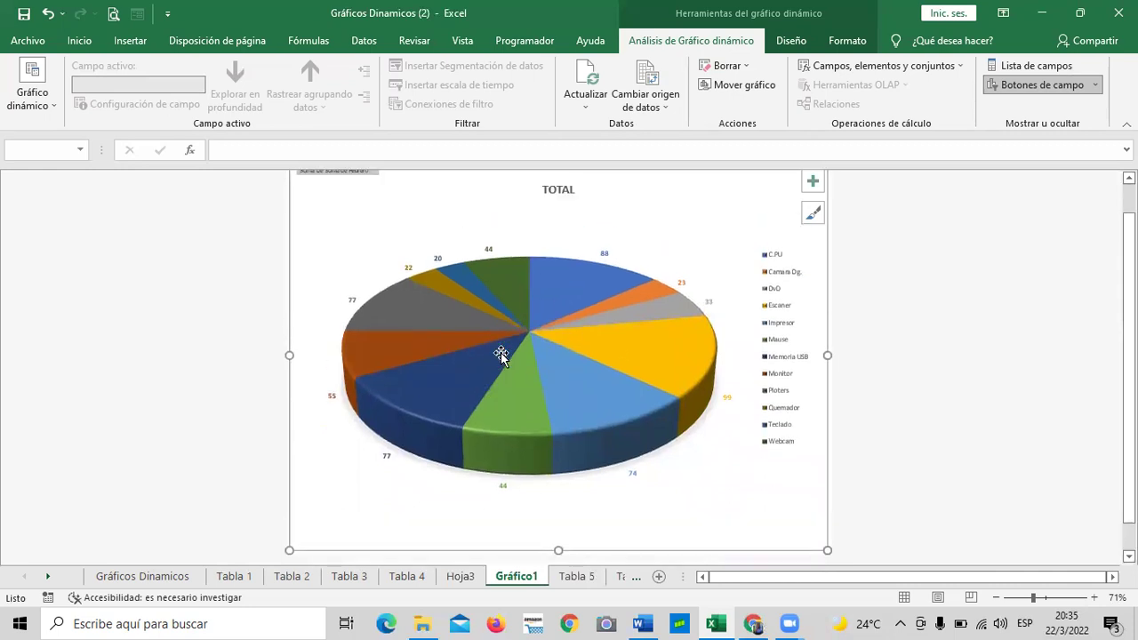
{"action": "mouse_move", "coordinate": [566, 307]}
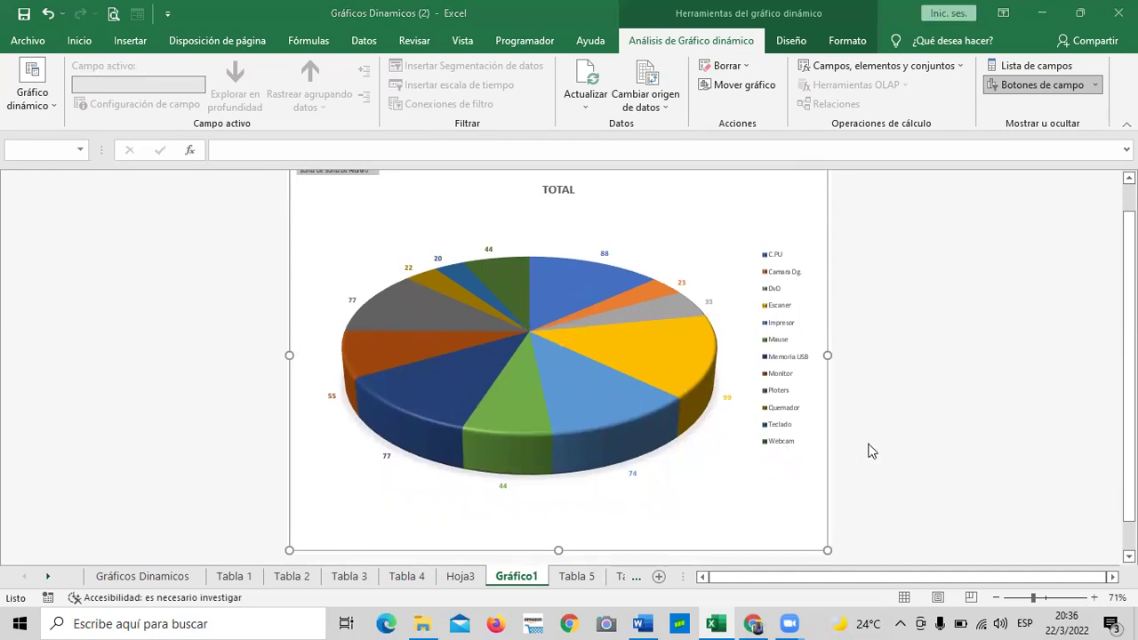
- Apply the solid black theme shape style to the chart area of the pie chart
{"action": "left_click", "coordinate": [660, 201]}
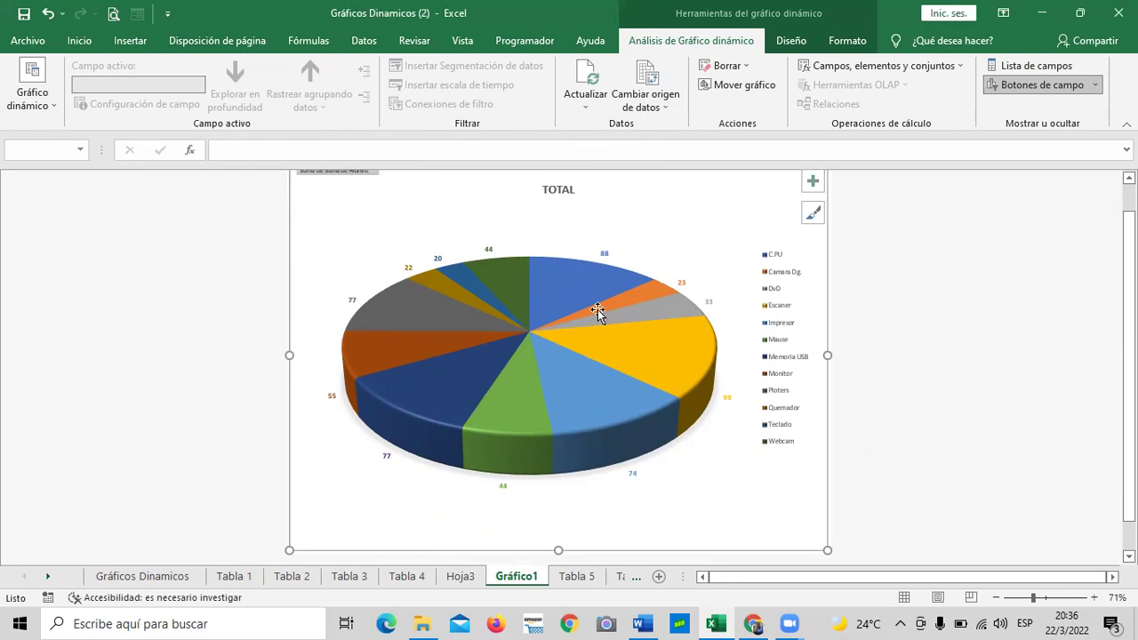
{"action": "left_click", "coordinate": [919, 315]}
{"action": "left_click", "coordinate": [716, 222]}
{"action": "left_click", "coordinate": [834, 41]}
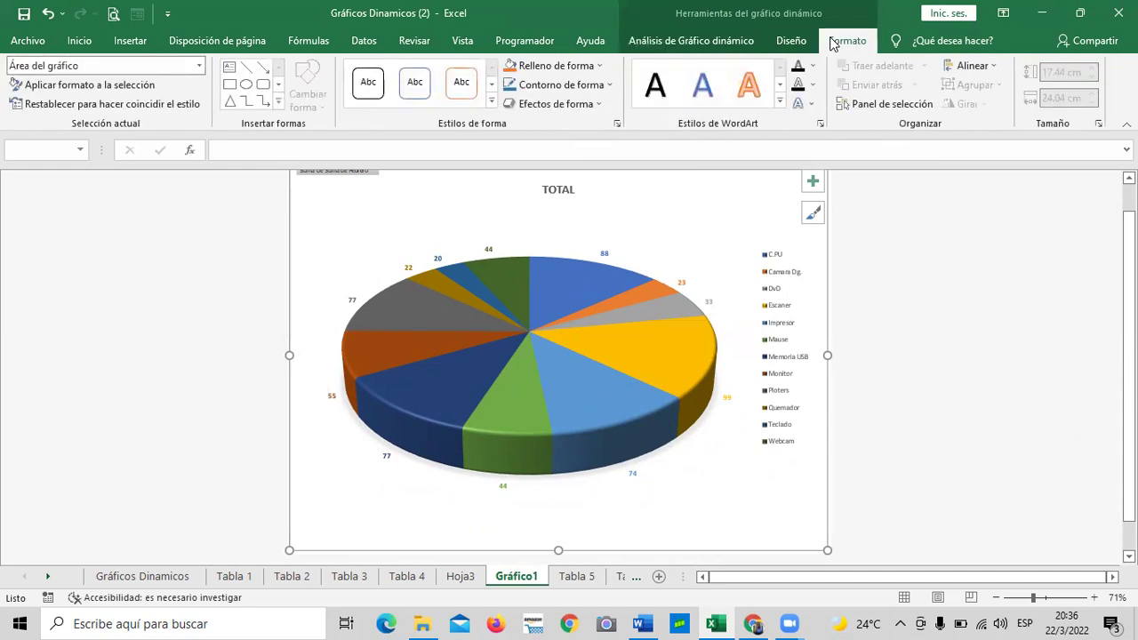
{"action": "left_click", "coordinate": [491, 99]}
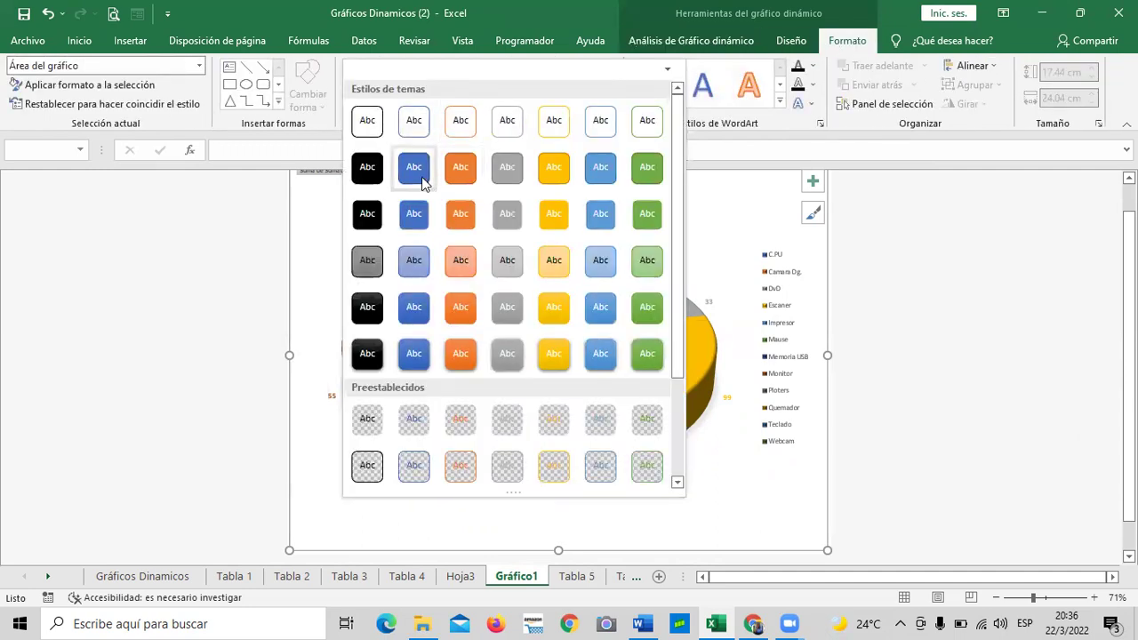
{"action": "left_click", "coordinate": [369, 177]}
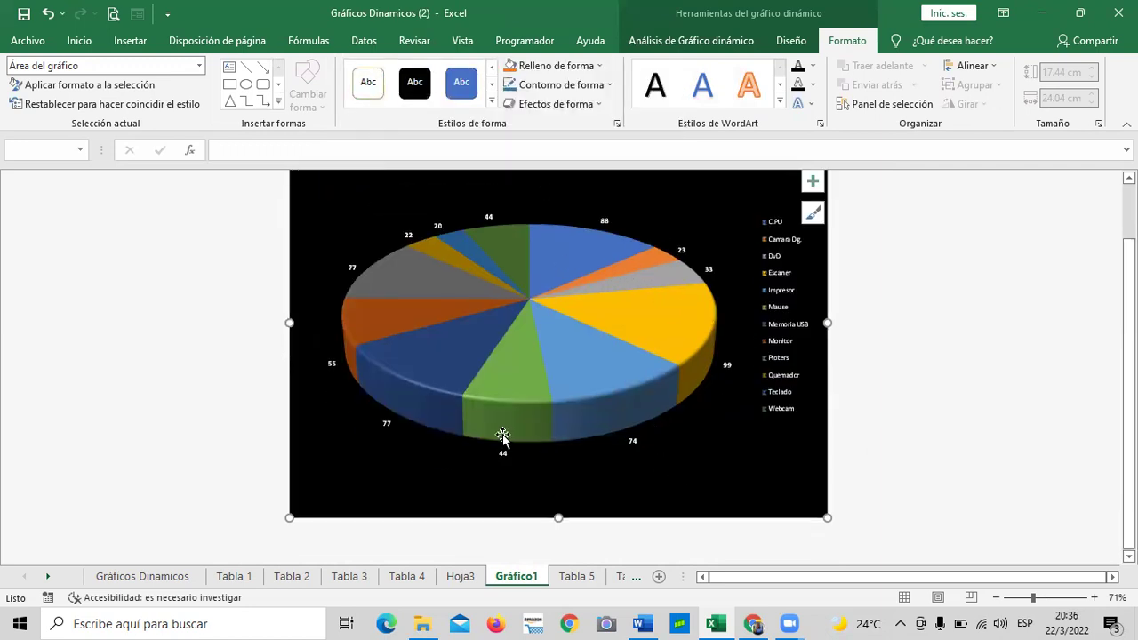
{"action": "mouse_move", "coordinate": [544, 284]}
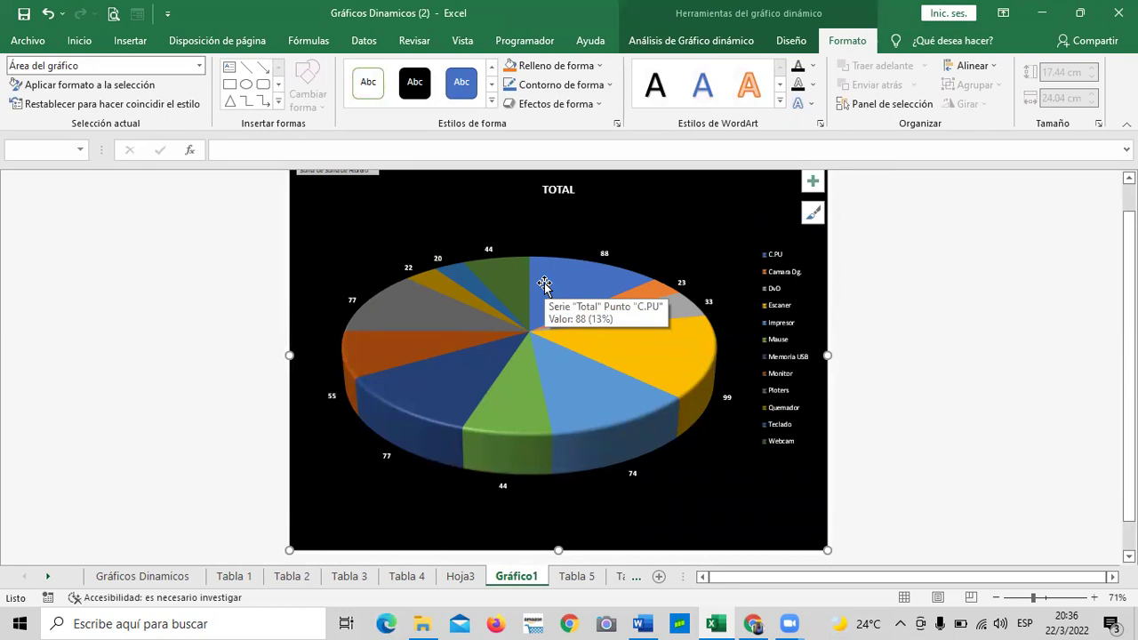
- Apply the quick layout Diseño 1 to the pie chart, with category names and percentages as data labels
{"action": "left_click", "coordinate": [783, 52]}
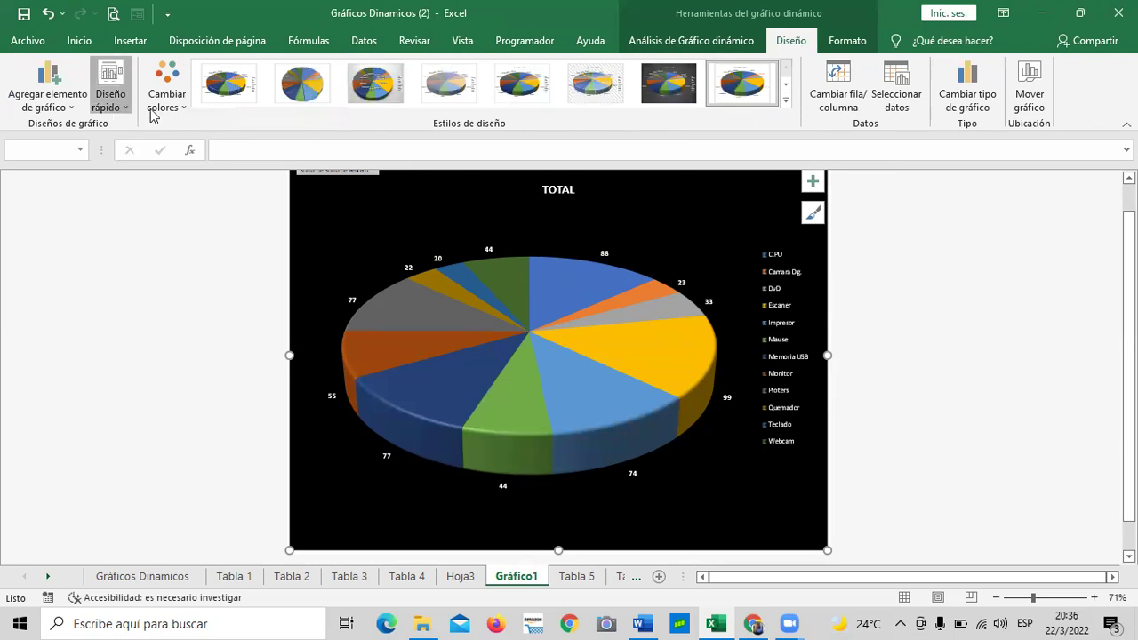
{"action": "left_click", "coordinate": [112, 89]}
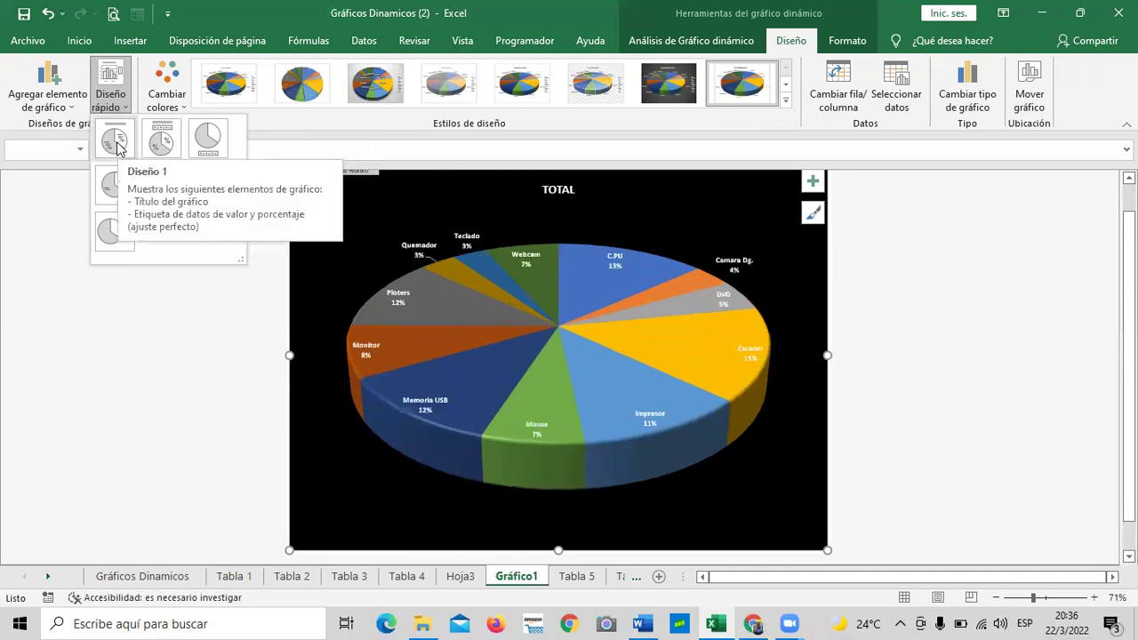
{"action": "left_click", "coordinate": [116, 144]}
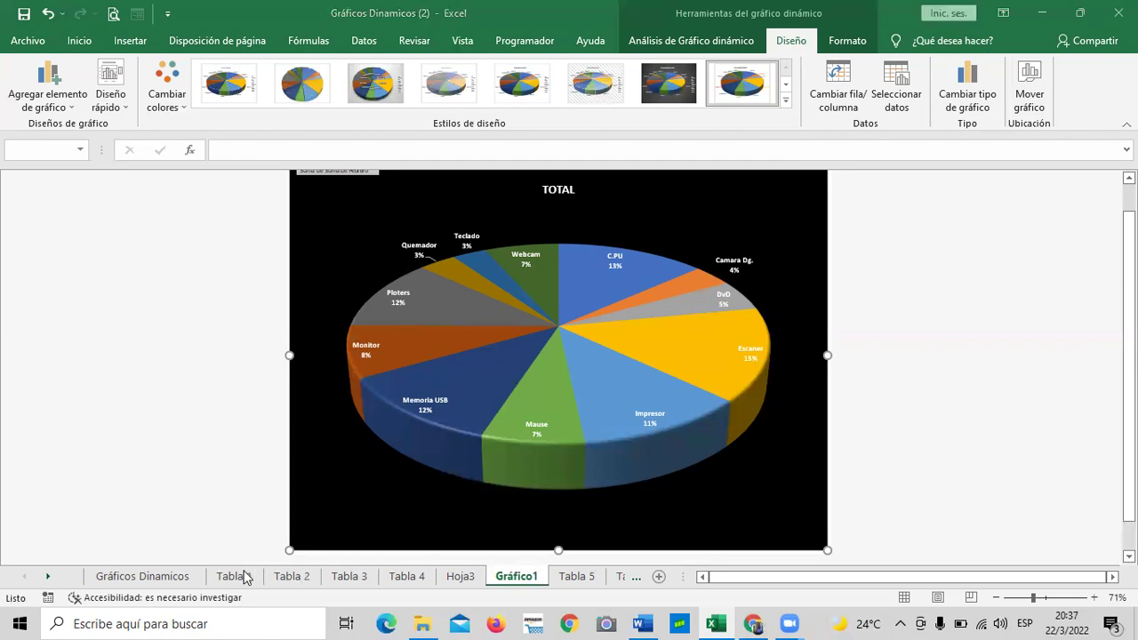
- Look through the Tabla 5, Hoja3, Tabla 4 and Tabla 3 sheets, and go to the Tabla 6 sheet
{"action": "left_click", "coordinate": [578, 577]}
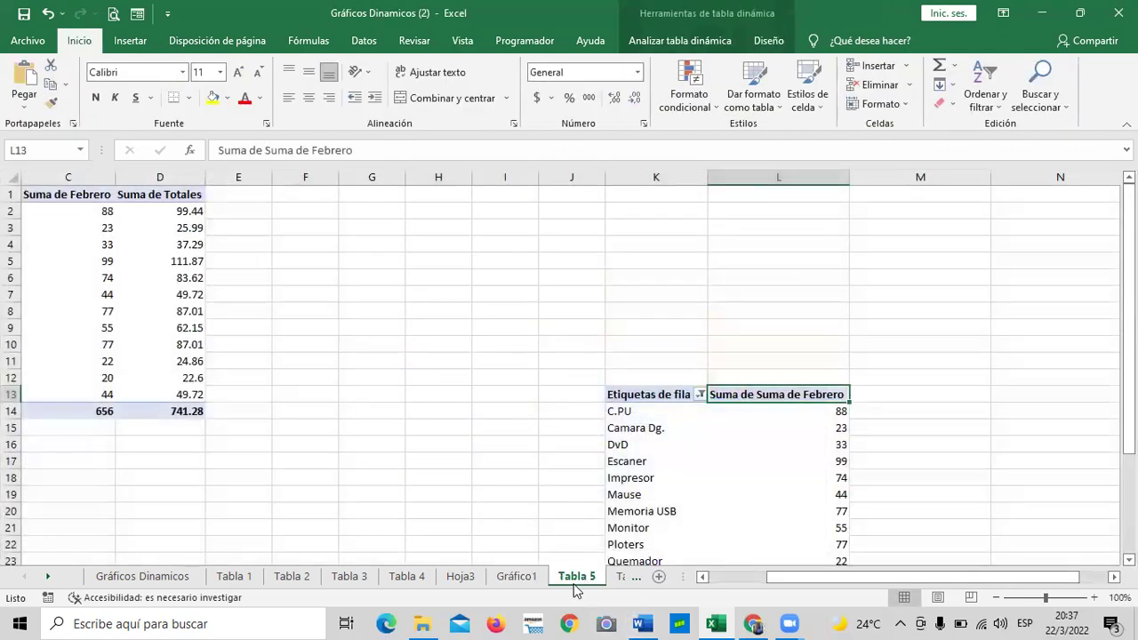
{"action": "left_click", "coordinate": [517, 577]}
{"action": "left_click", "coordinate": [471, 578]}
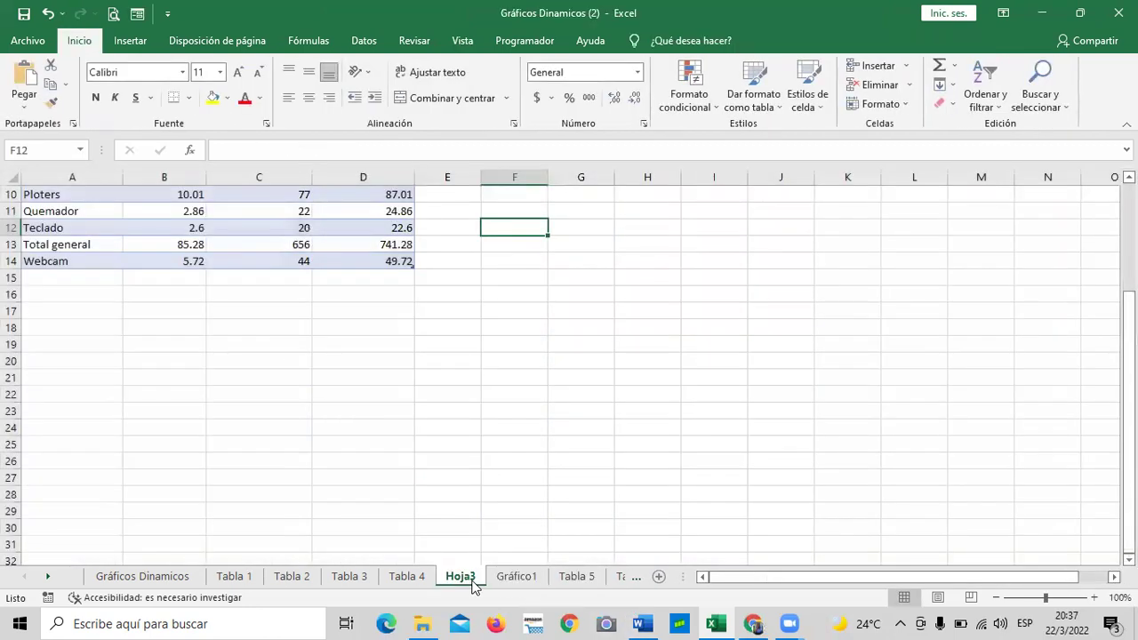
{"action": "left_click", "coordinate": [407, 577]}
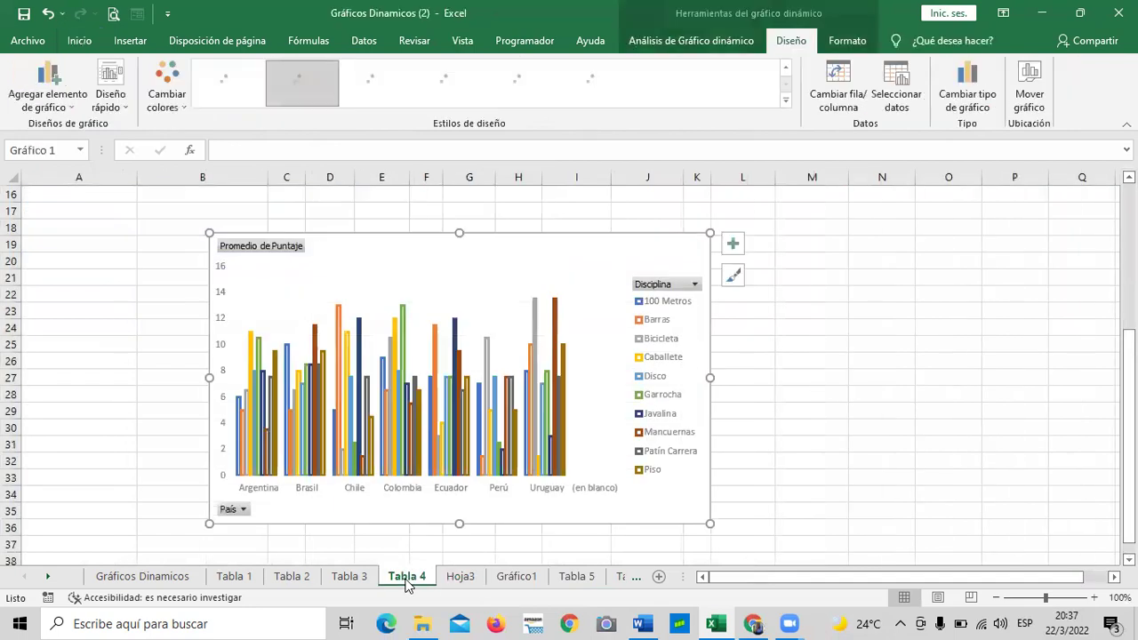
{"action": "scroll", "coordinate": [483, 445], "scroll_direction": "up", "scroll_amount": 4}
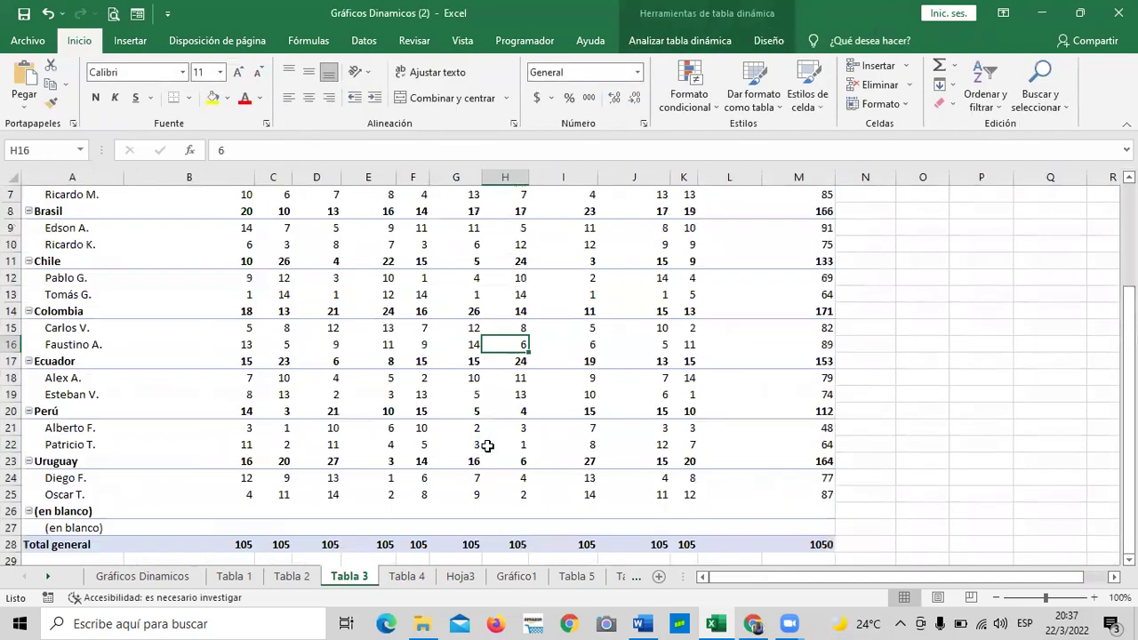
{"action": "left_click", "coordinate": [47, 576]}
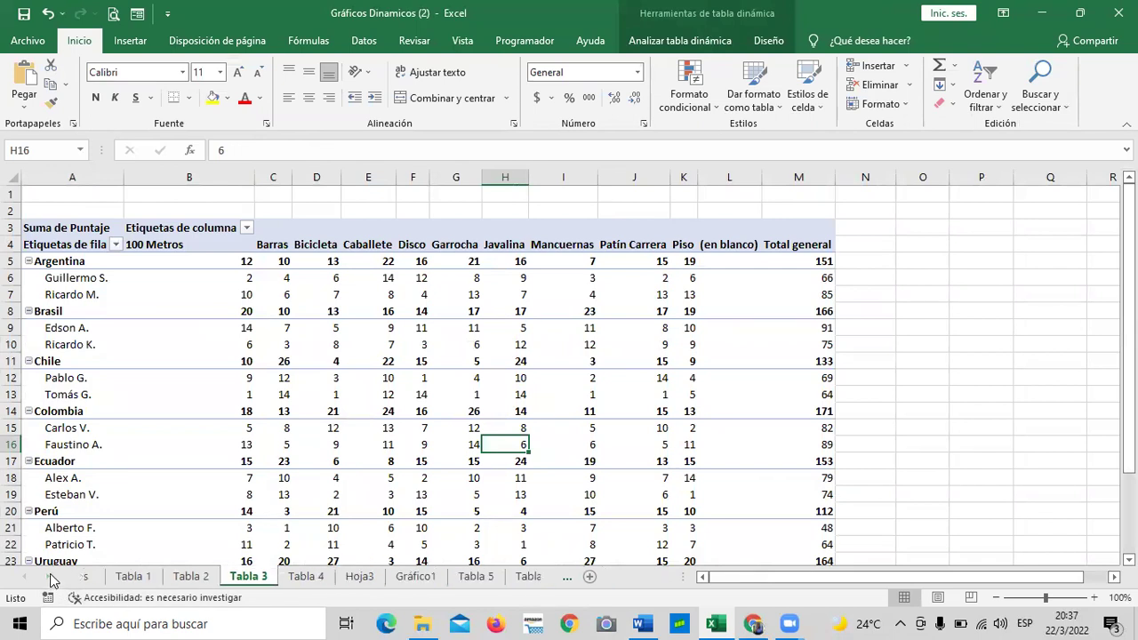
{"action": "left_click", "coordinate": [504, 576]}
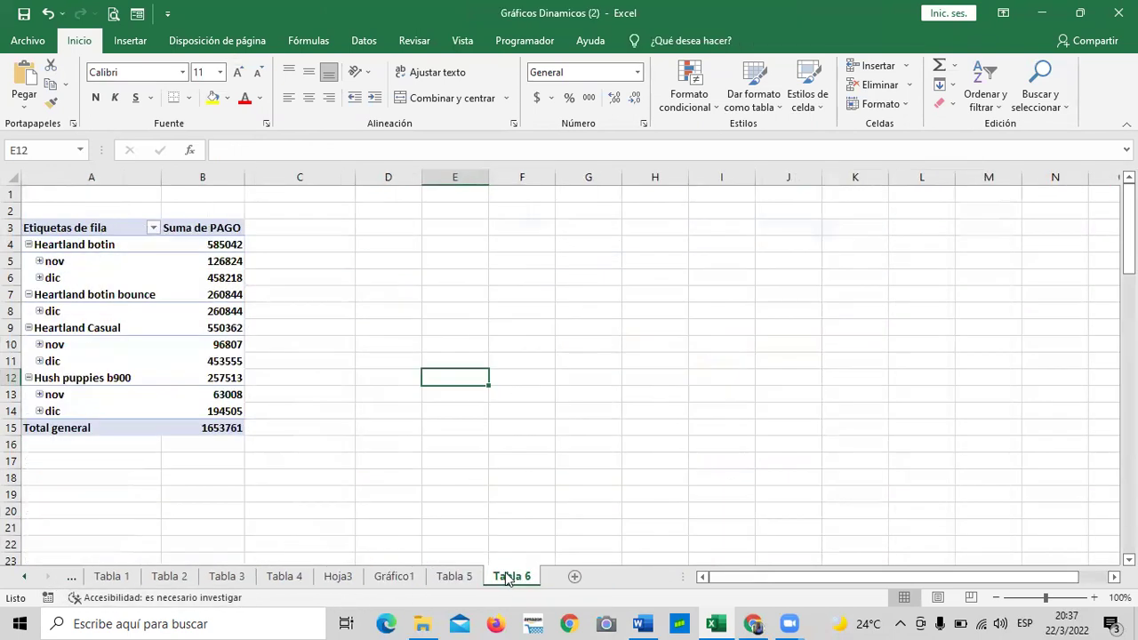
{"action": "left_click", "coordinate": [523, 492]}
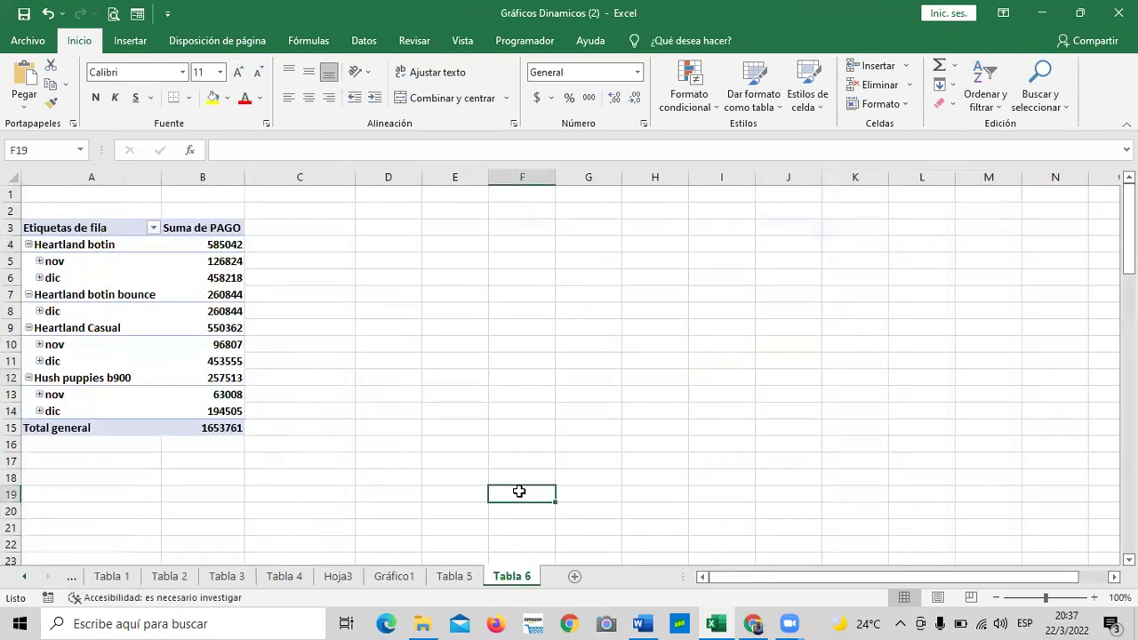
- Show the field list for the Tabla 6 pivot table, and remove and re-add its FECHA field
{"action": "left_click", "coordinate": [173, 245]}
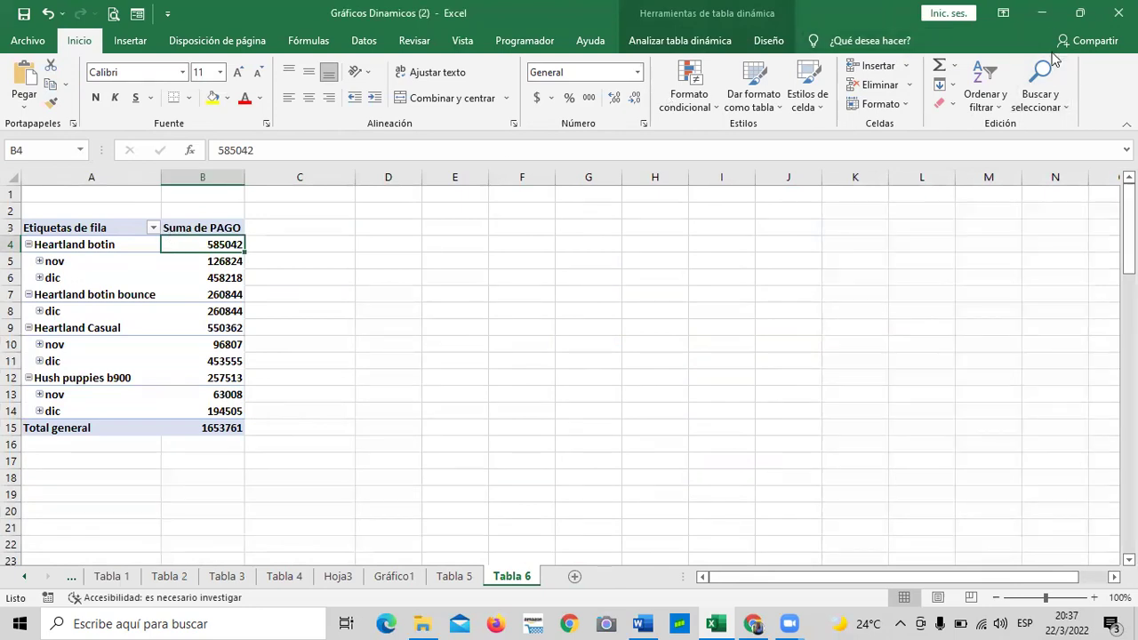
{"action": "key", "text": "Left"}
{"action": "key", "text": "Up"}
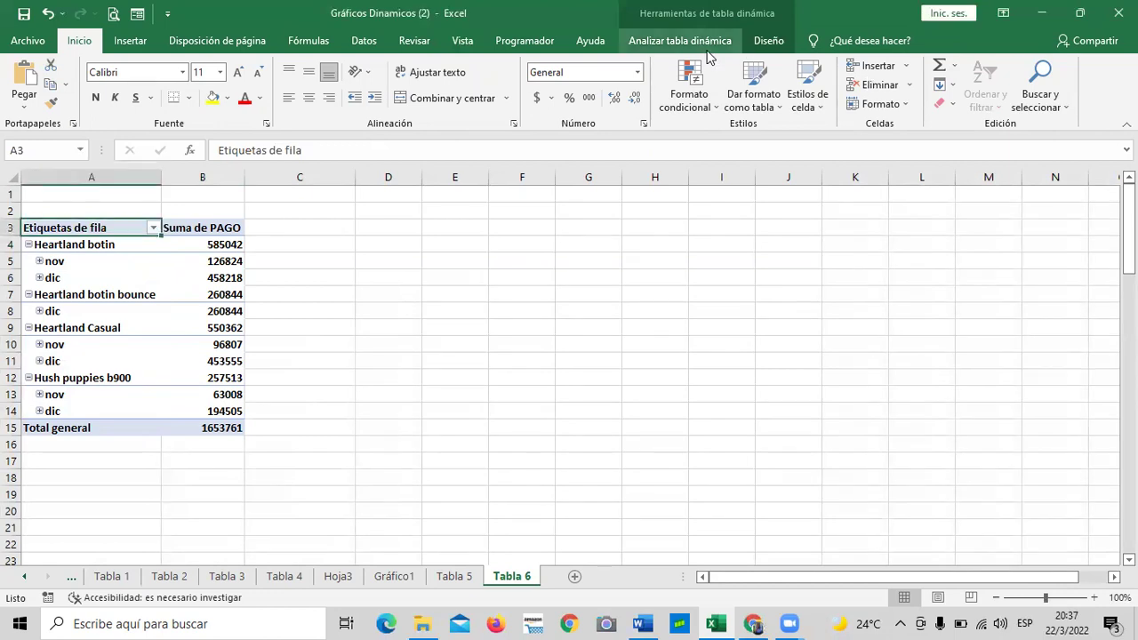
{"action": "left_click", "coordinate": [770, 42]}
{"action": "left_click", "coordinate": [711, 40]}
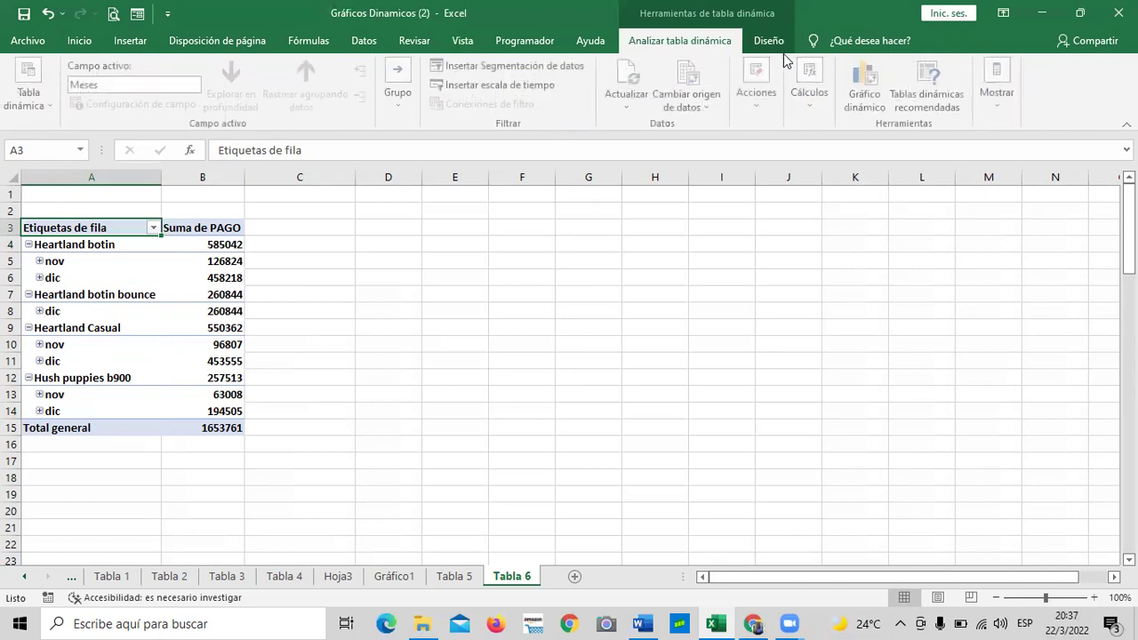
{"action": "left_click", "coordinate": [1000, 89]}
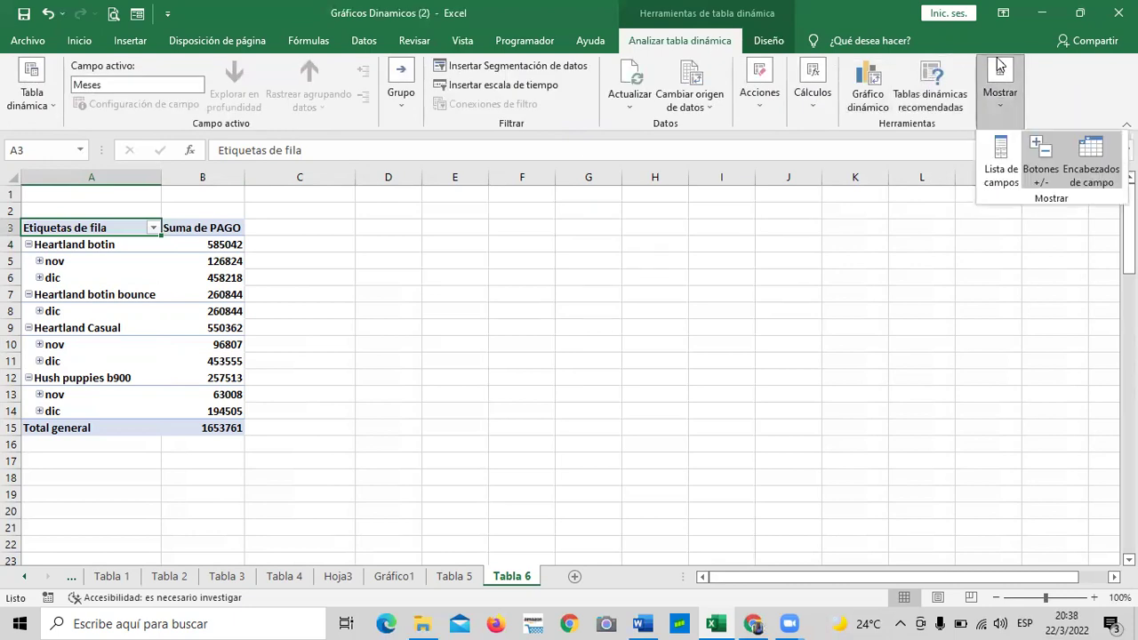
{"action": "left_click", "coordinate": [987, 178]}
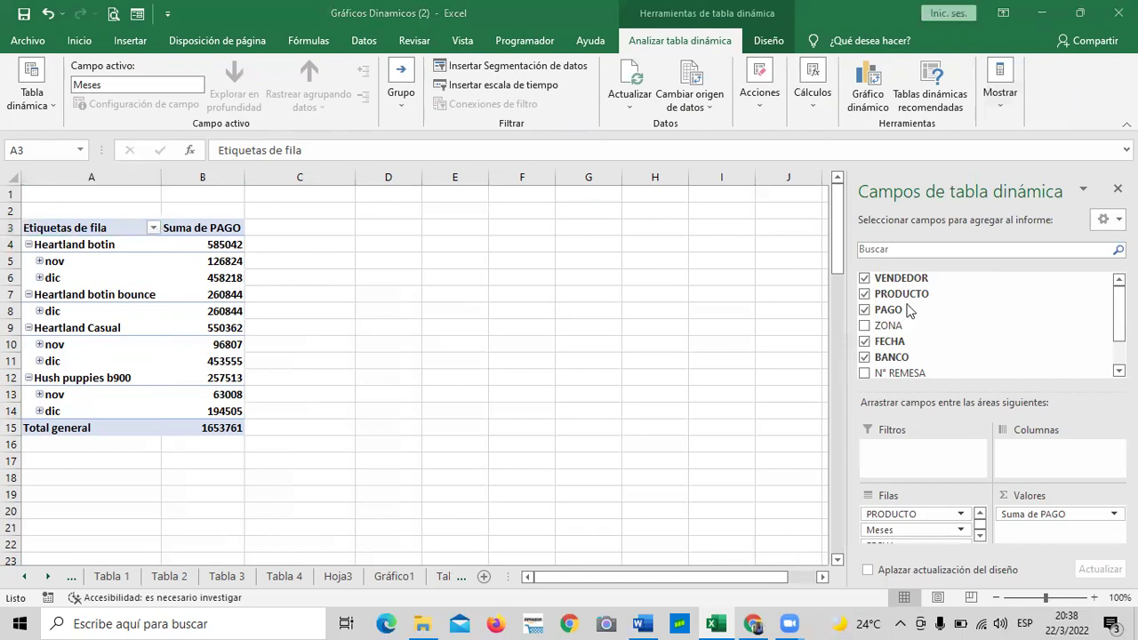
{"action": "left_click", "coordinate": [865, 342]}
{"action": "left_click", "coordinate": [864, 343]}
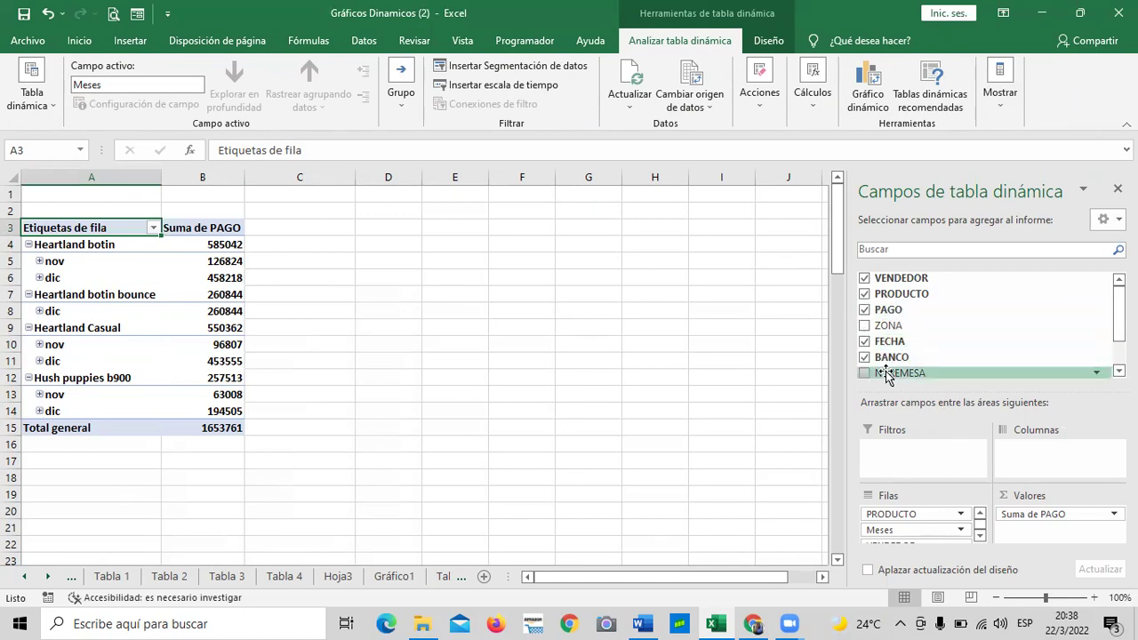
- Start inserting a pivot chart from the Tabla 6 pivot table, preview the Áreas type, and choose the Líneas type
{"action": "scroll", "coordinate": [1080, 354], "scroll_direction": "down", "scroll_amount": 3}
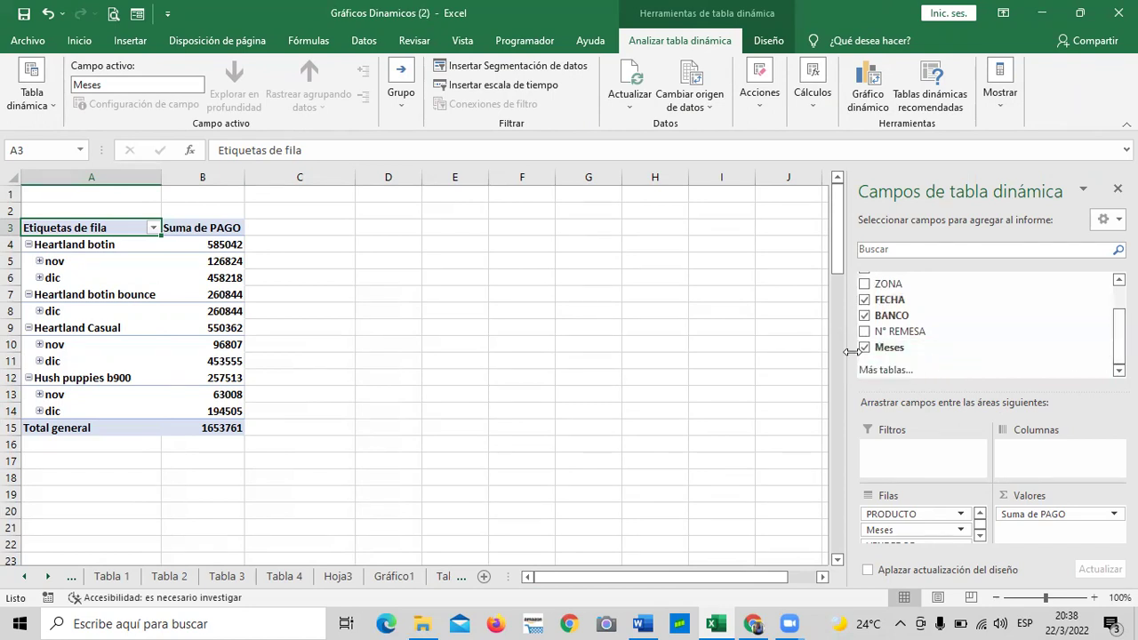
{"action": "left_click", "coordinate": [136, 261]}
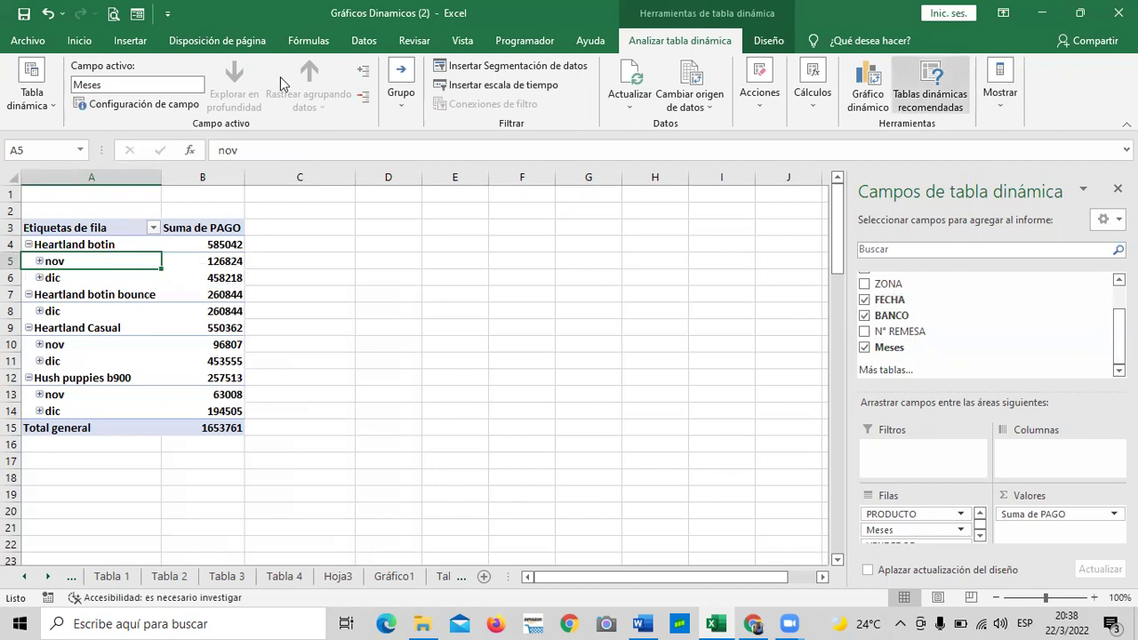
{"action": "left_click", "coordinate": [867, 80]}
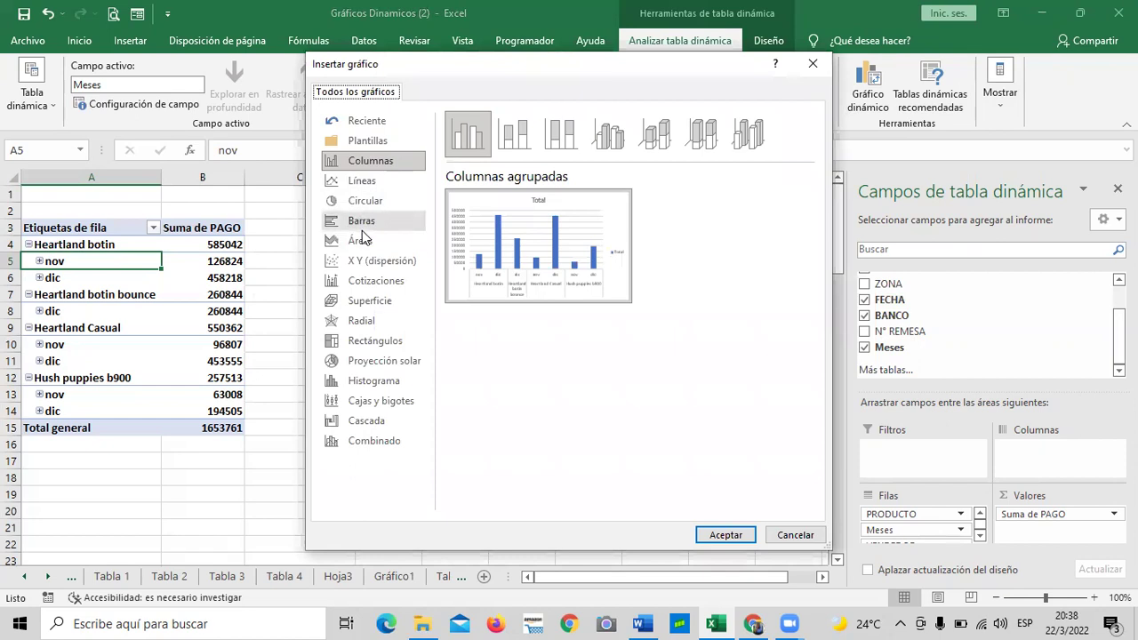
{"action": "left_click", "coordinate": [350, 183]}
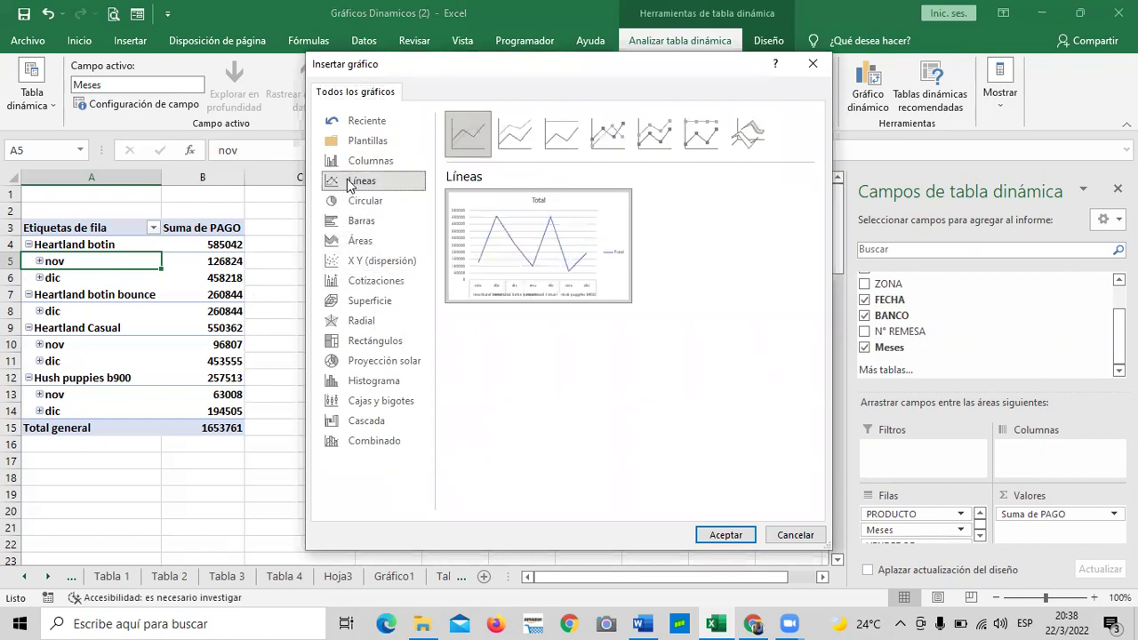
{"action": "left_click", "coordinate": [343, 245]}
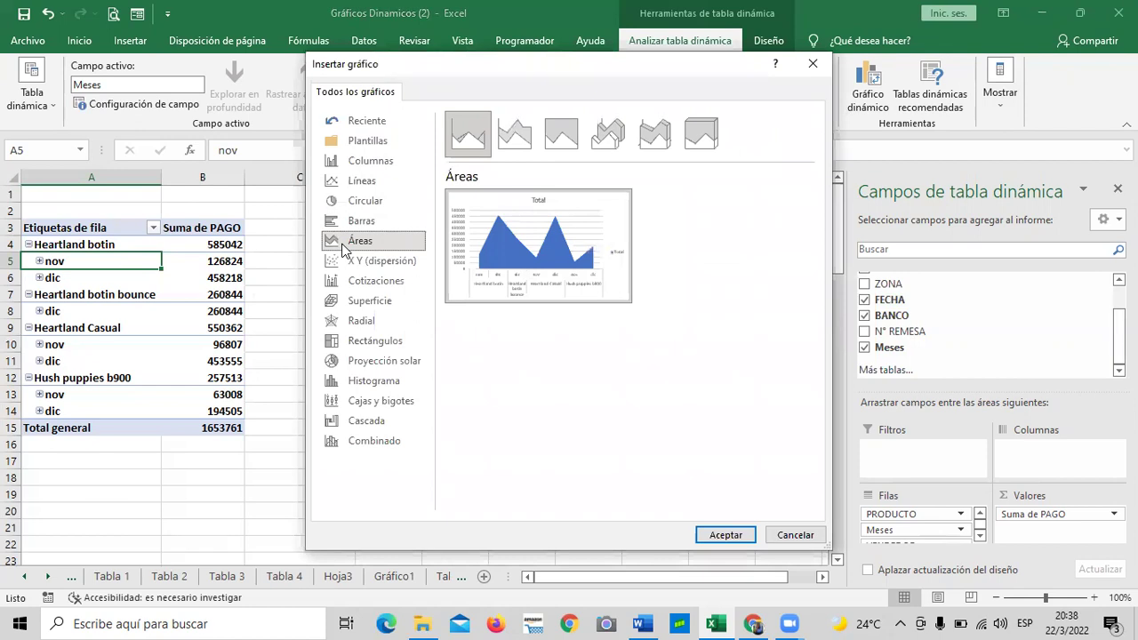
{"action": "left_click", "coordinate": [364, 183]}
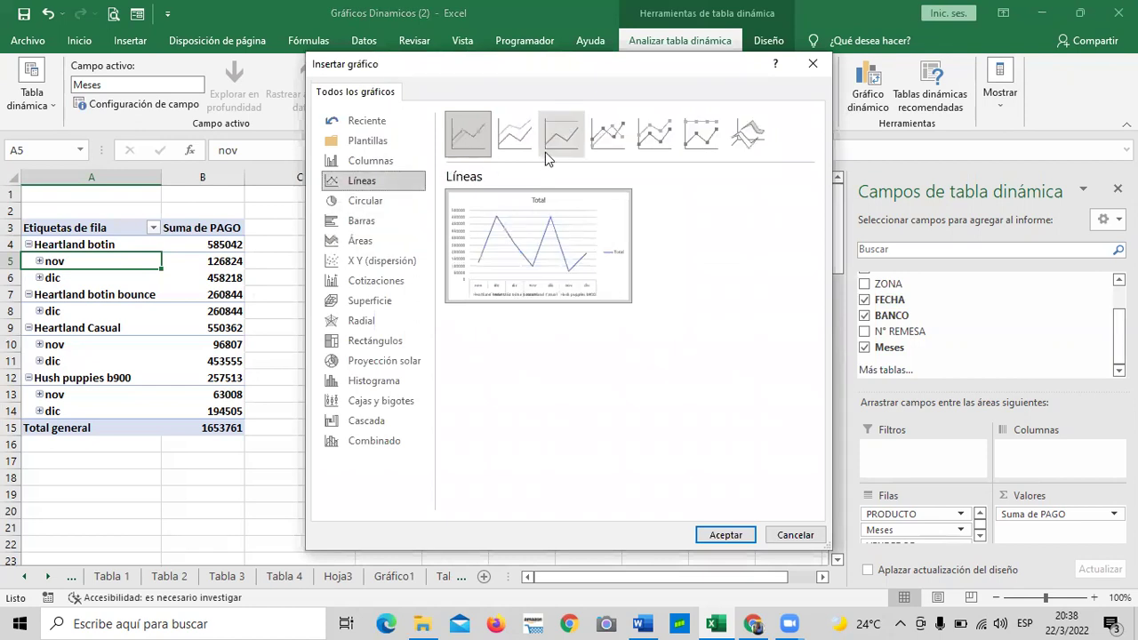
- Preview the line chart subtypes Línea apilada, Líneas, Líneas 100 % apiladas, Línea con marcadores and Línea apilada con marcadores
{"action": "left_click", "coordinate": [514, 131]}
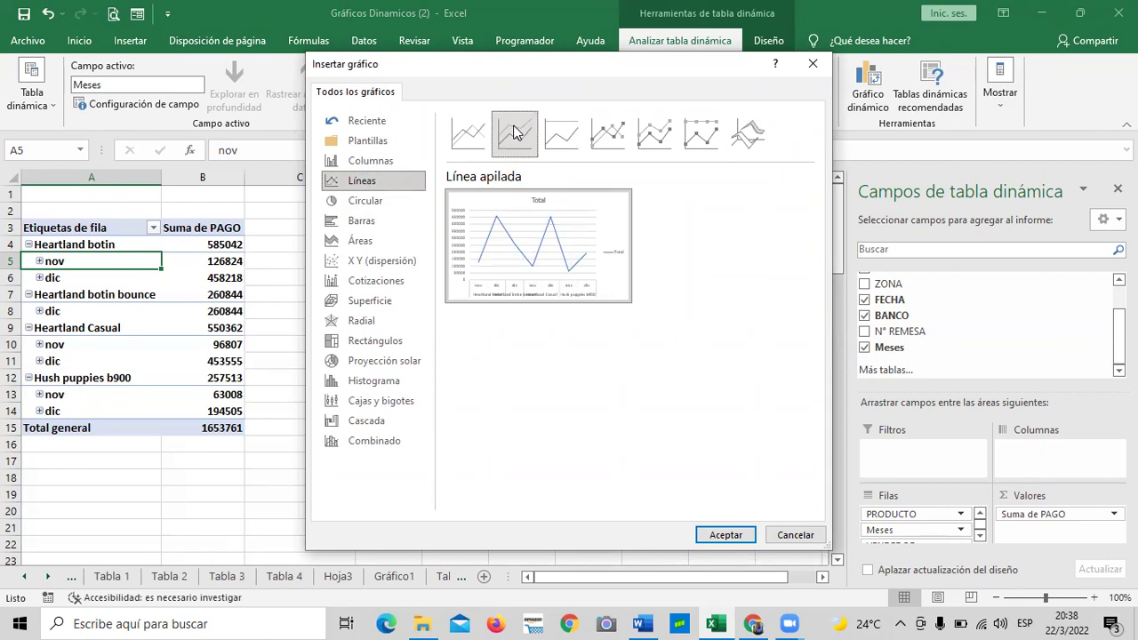
{"action": "left_click", "coordinate": [470, 134]}
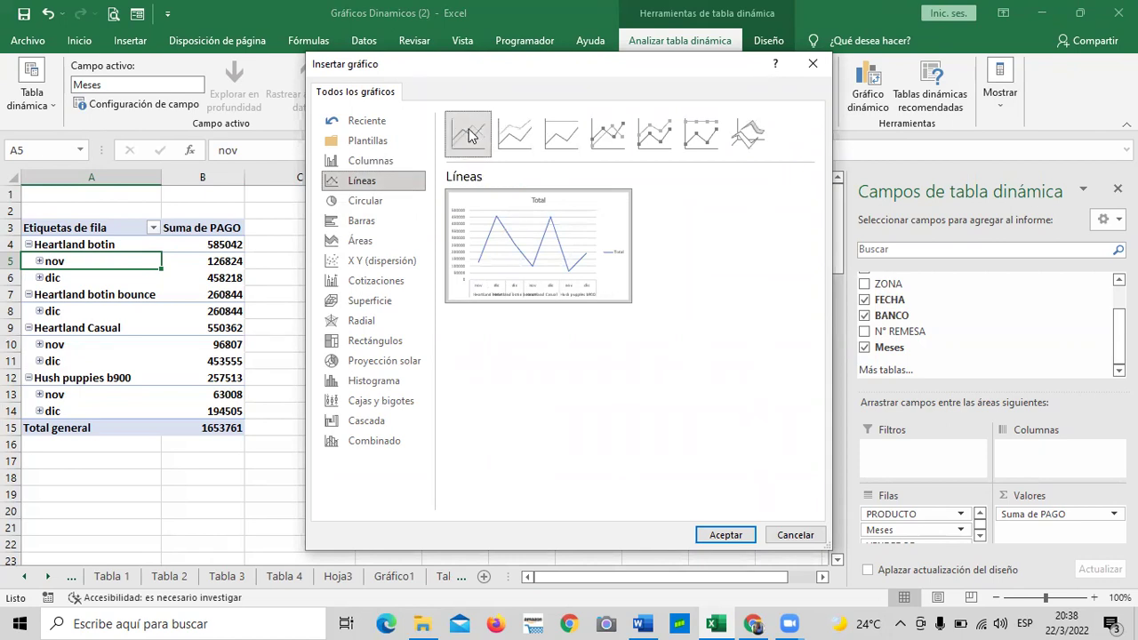
{"action": "left_click", "coordinate": [514, 133]}
{"action": "left_click", "coordinate": [562, 135]}
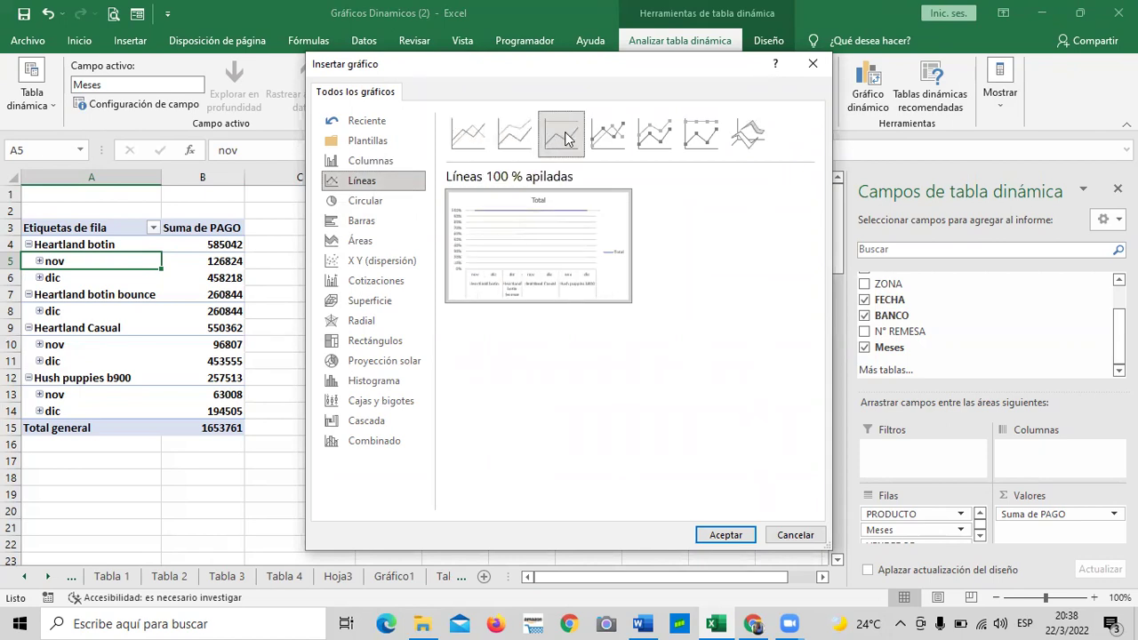
{"action": "left_click", "coordinate": [626, 135]}
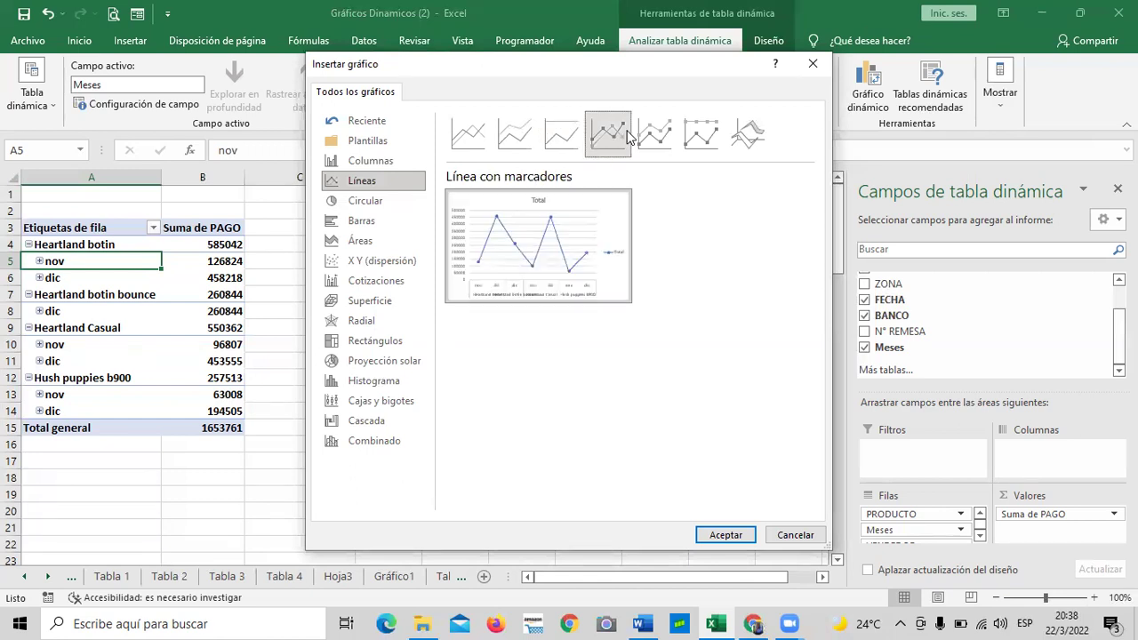
{"action": "left_click", "coordinate": [655, 136]}
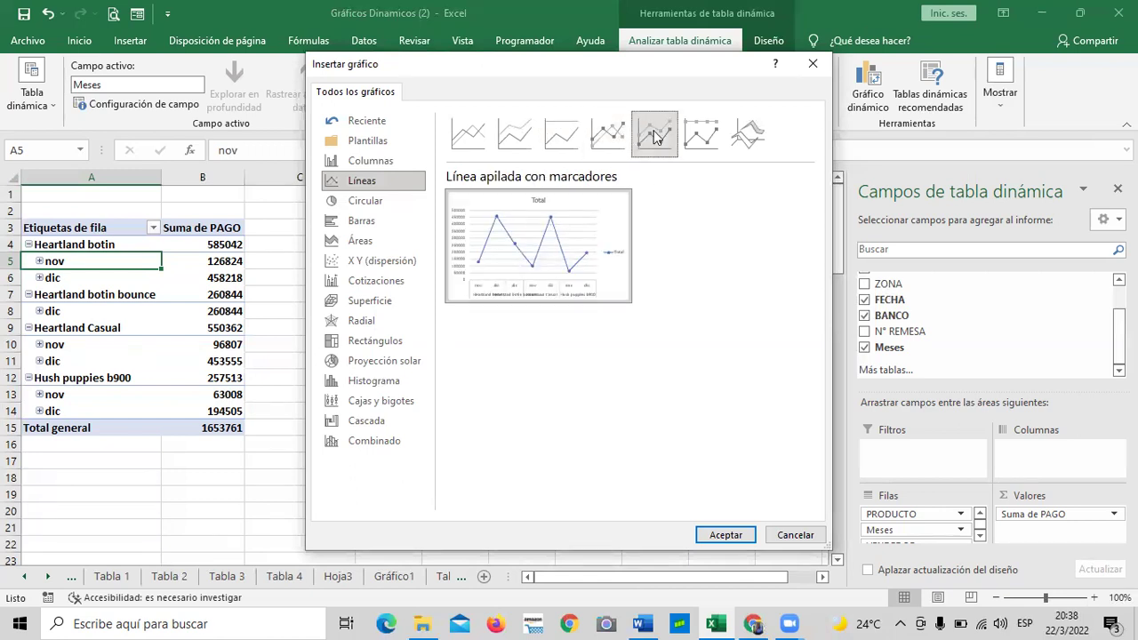
- Insert a line-with-markers pivot chart from the pivot table, hide the field list and place the chart beside the table
{"action": "left_click", "coordinate": [620, 135]}
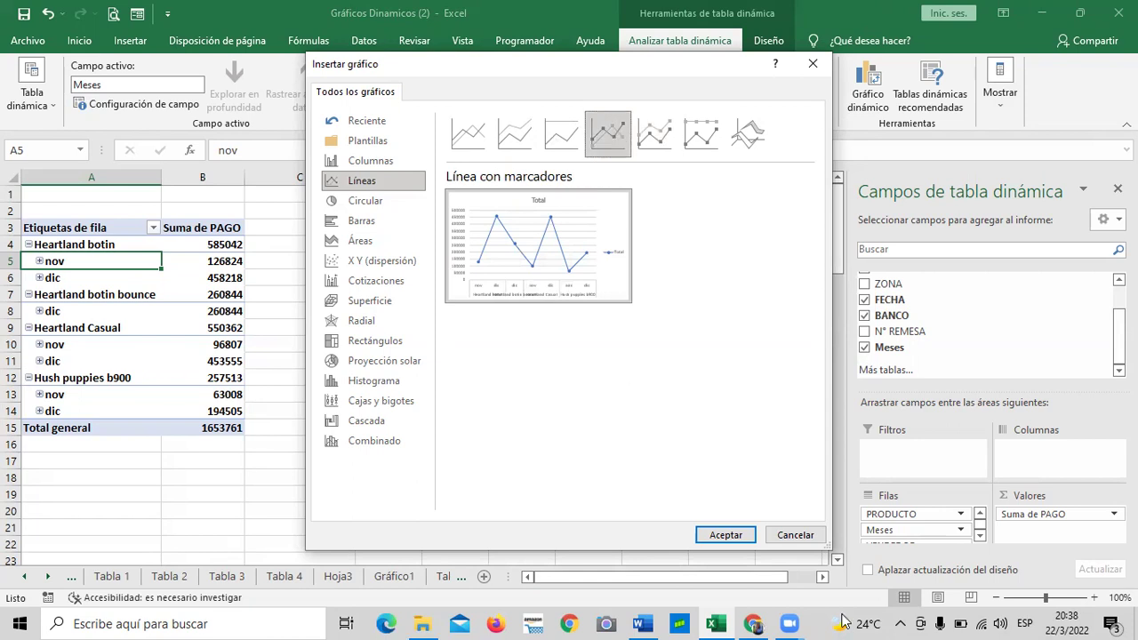
{"action": "left_click", "coordinate": [732, 537]}
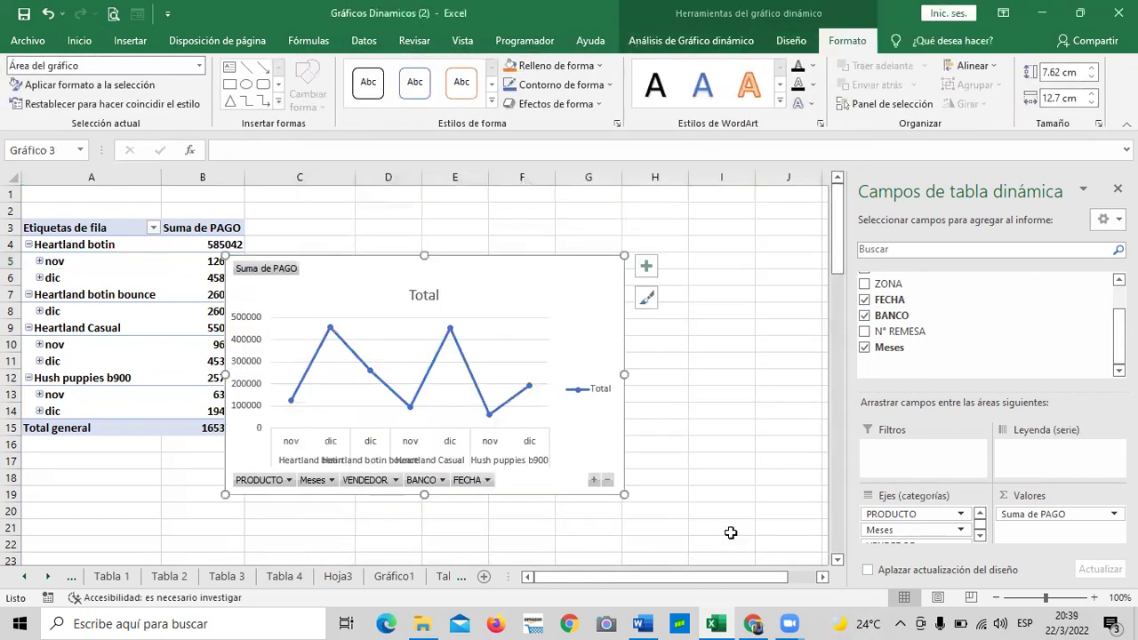
{"action": "left_click", "coordinate": [1118, 189]}
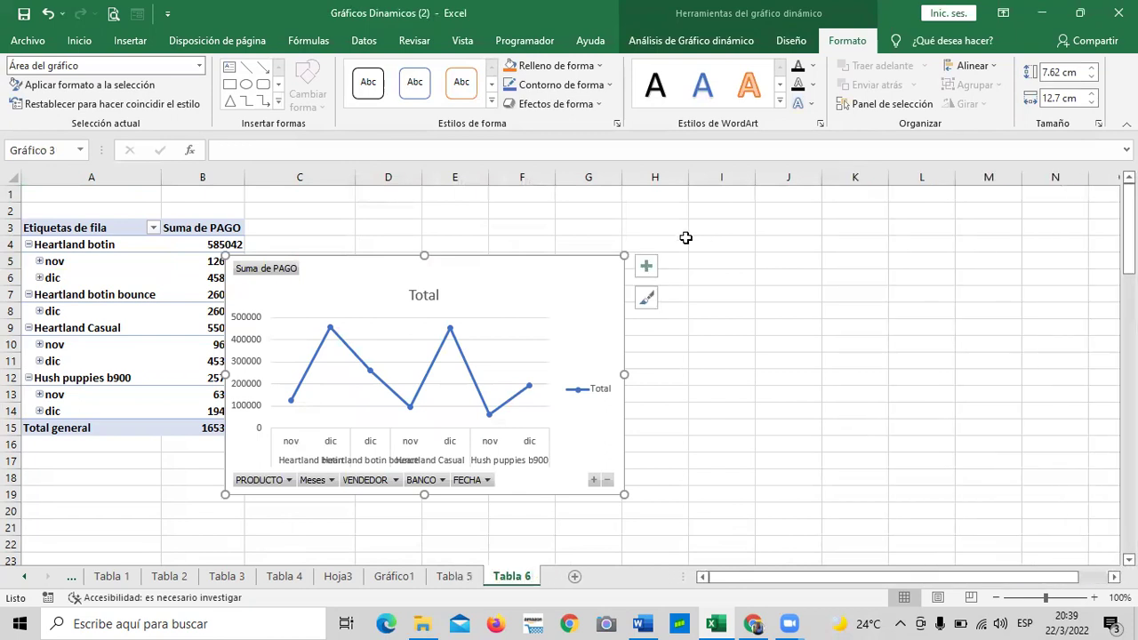
{"action": "left_click_drag", "start_coordinate": [564, 294], "coordinate": [749, 241]}
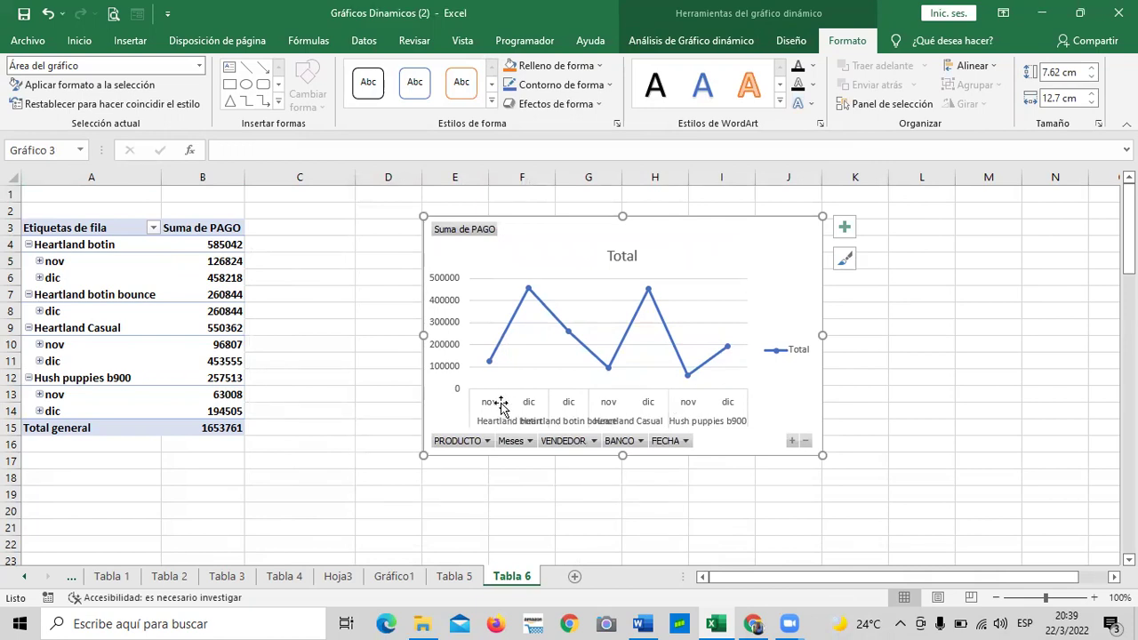
- Add a linear trendline to the pivot chart's Total series, leaving axis titles and error bars off
{"action": "left_click", "coordinate": [606, 403]}
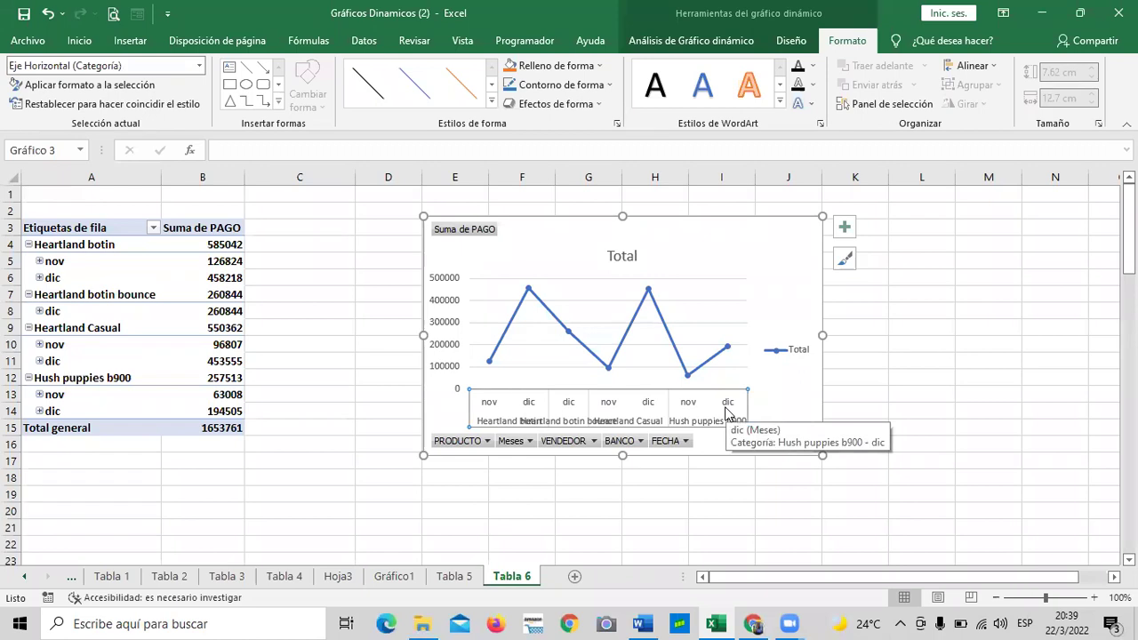
{"action": "left_click", "coordinate": [845, 230]}
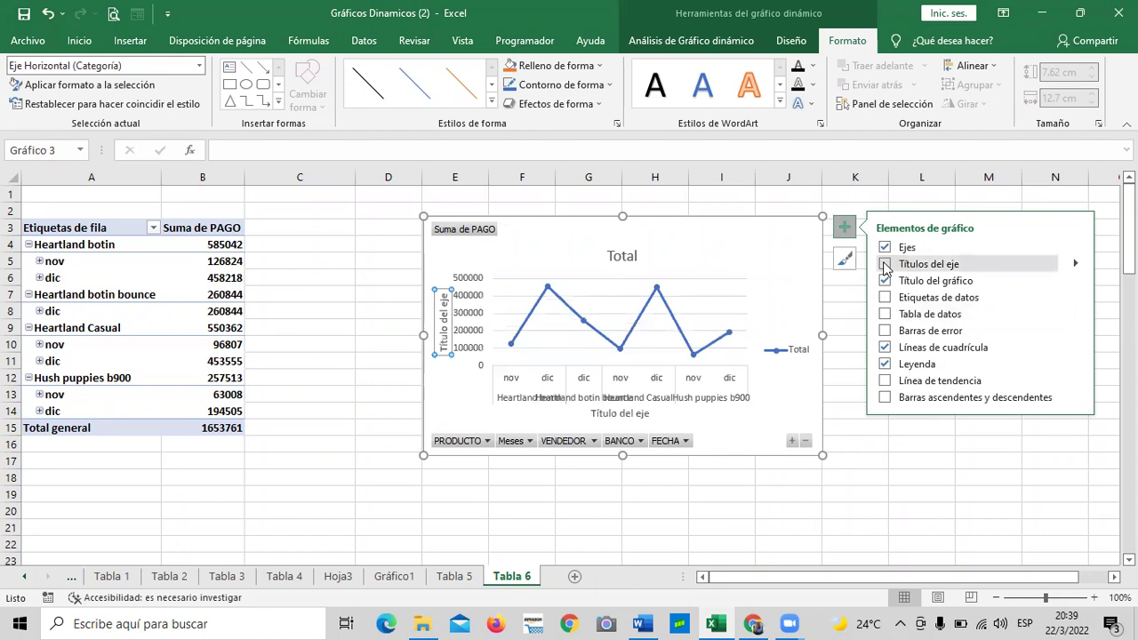
{"action": "left_click", "coordinate": [885, 384]}
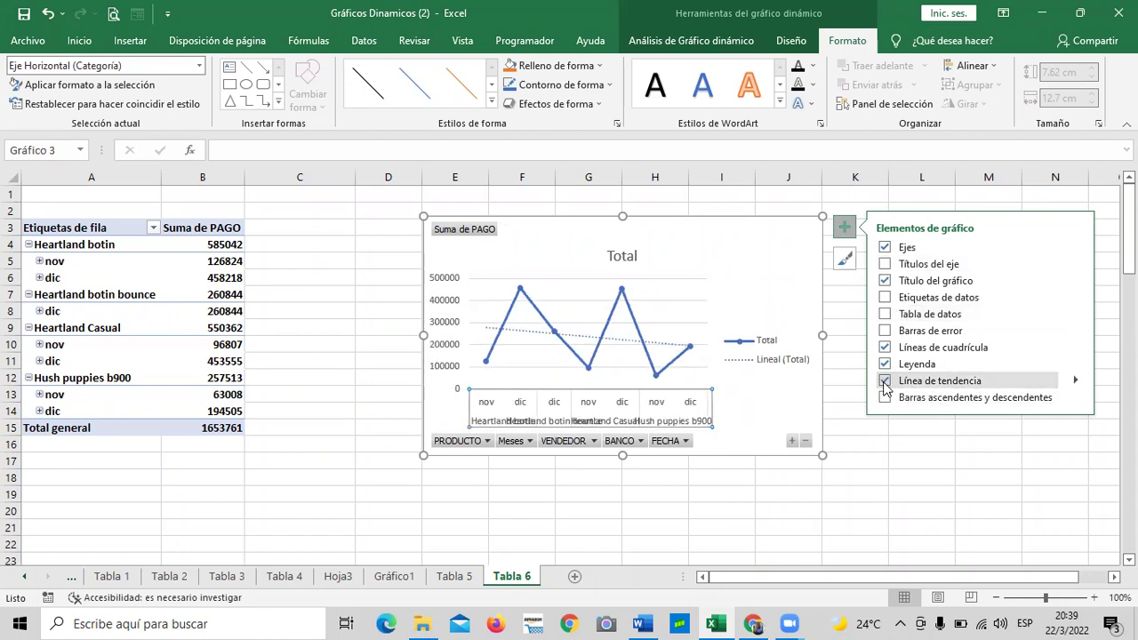
{"action": "left_click", "coordinate": [884, 382]}
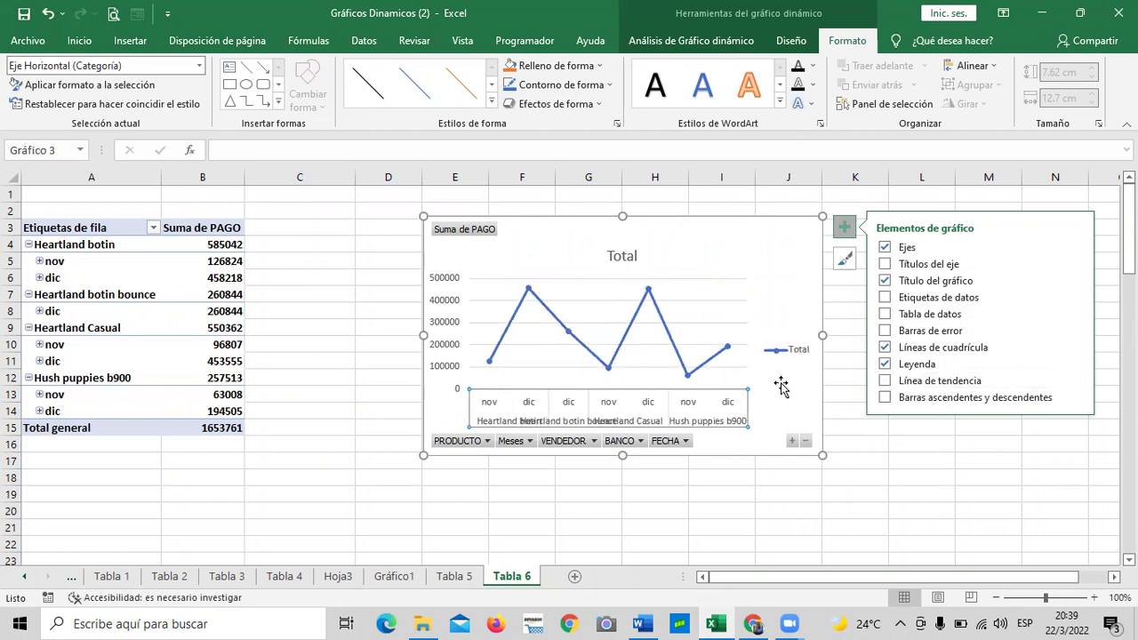
{"action": "left_click", "coordinate": [884, 382]}
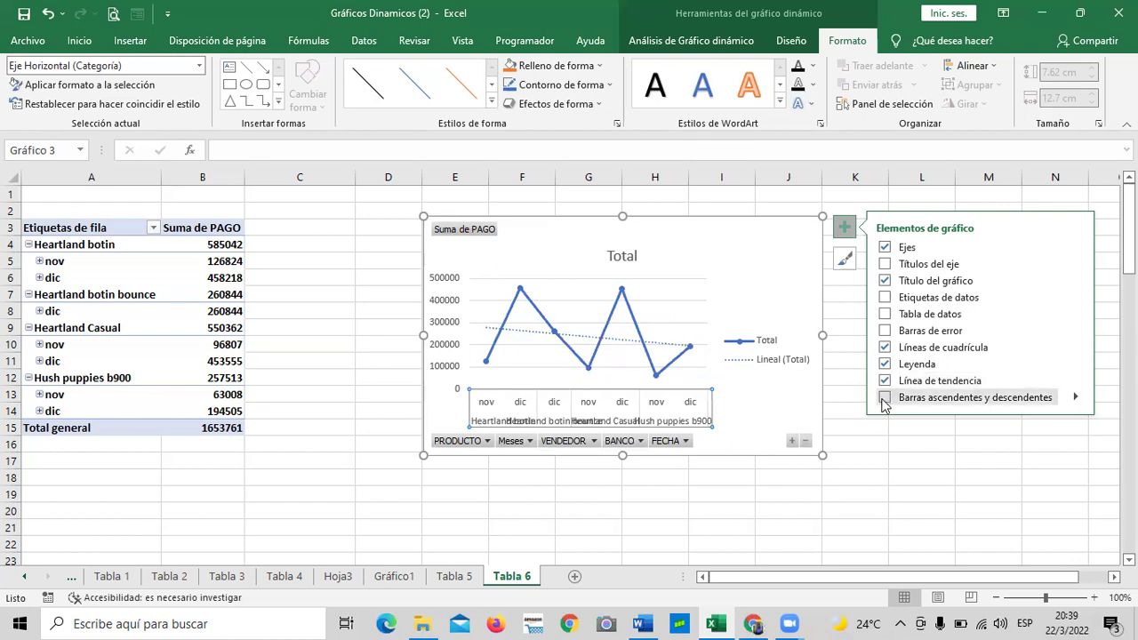
{"action": "left_click", "coordinate": [885, 333]}
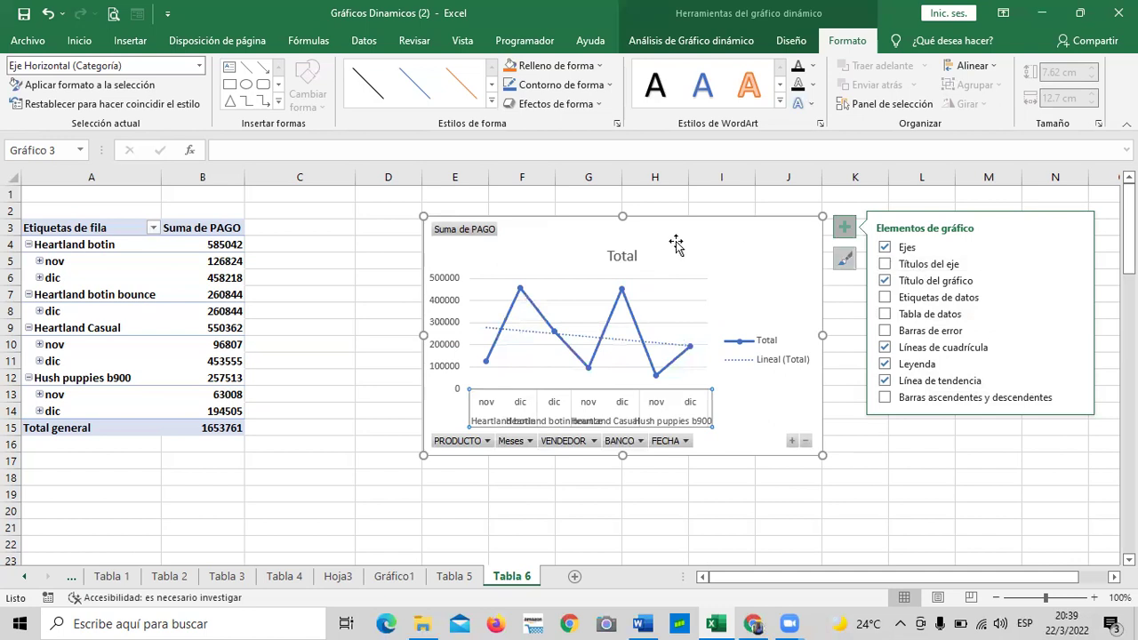
{"action": "left_click", "coordinate": [840, 511]}
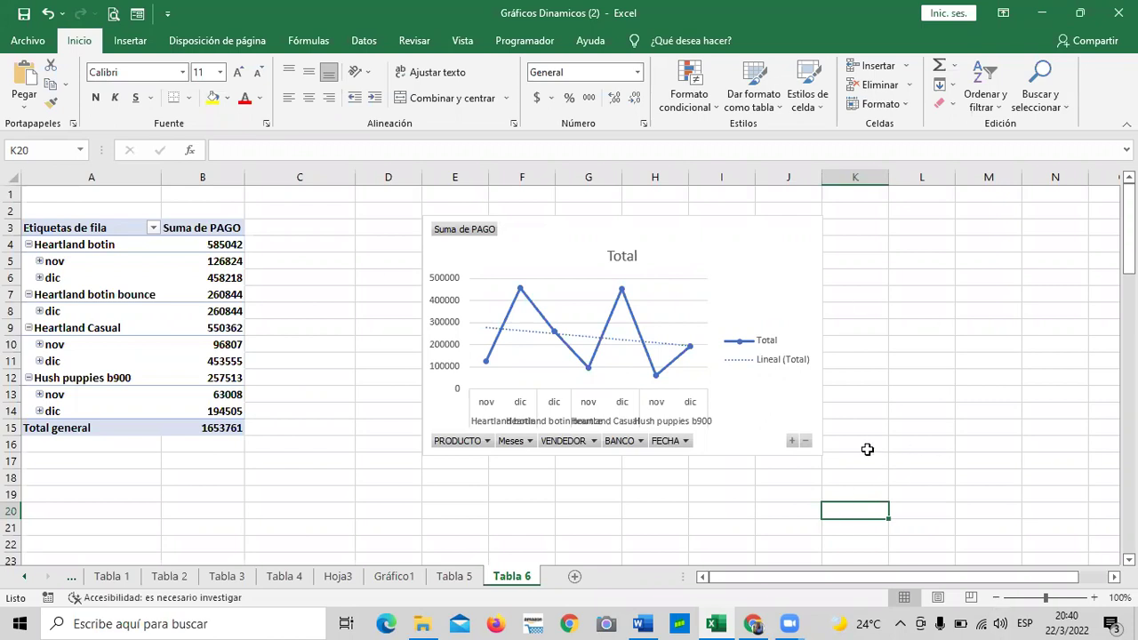
- Show the pivot chart's field list again and make its pane narrower to uncover the whole chart
{"action": "left_click", "coordinate": [767, 299]}
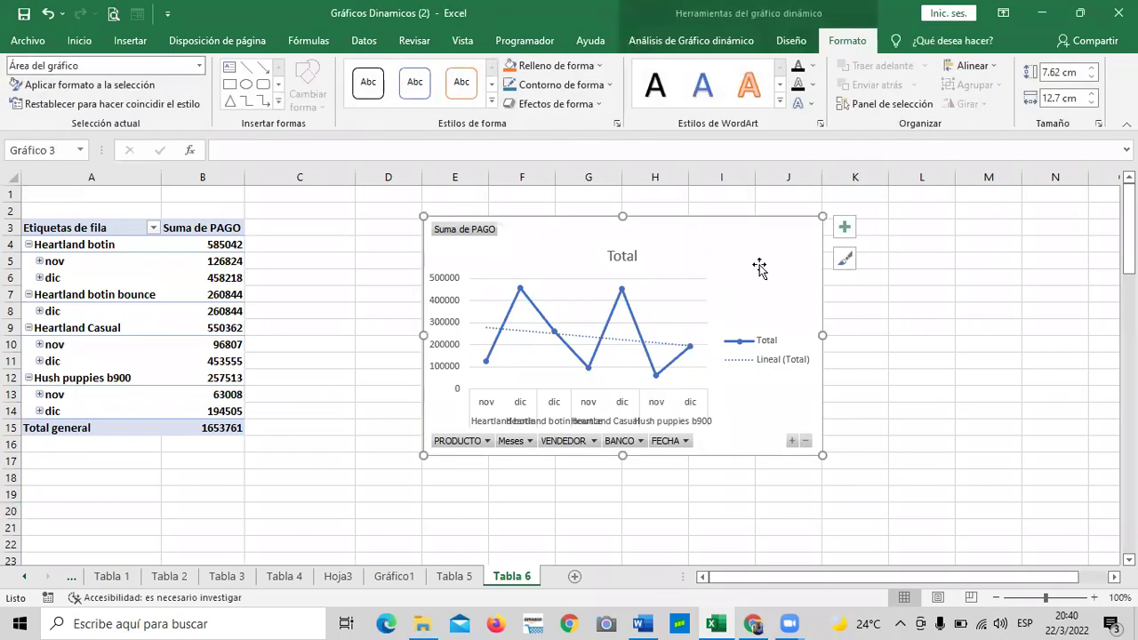
{"action": "double_click", "coordinate": [759, 268]}
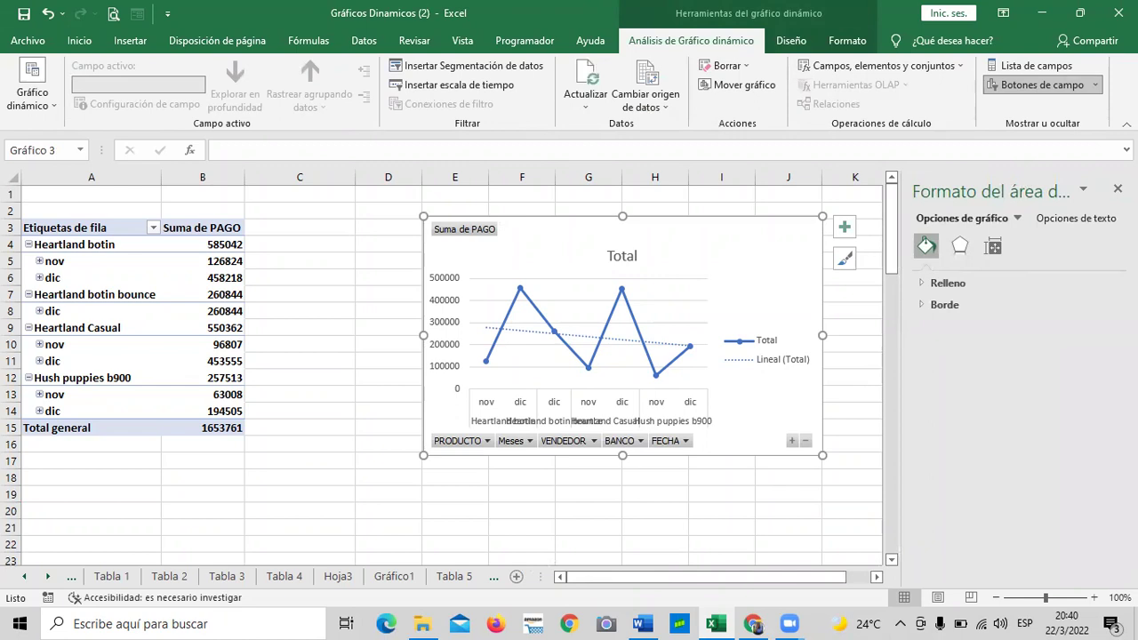
{"action": "left_click", "coordinate": [1118, 188]}
{"action": "left_click", "coordinate": [1031, 65]}
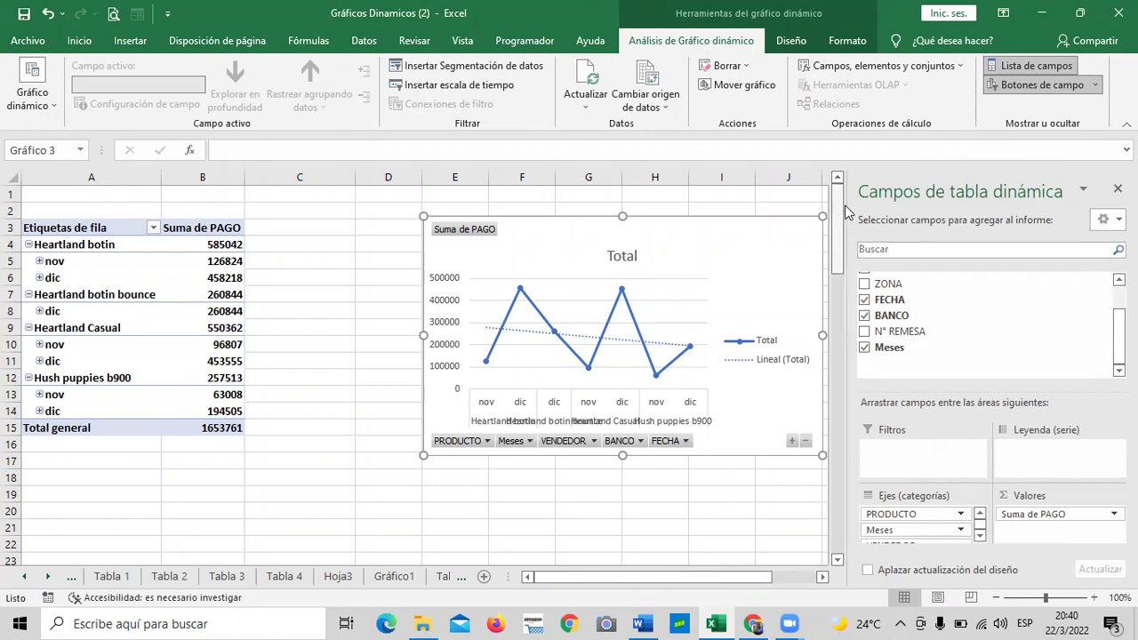
{"action": "left_click_drag", "start_coordinate": [849, 208], "coordinate": [960, 214]}
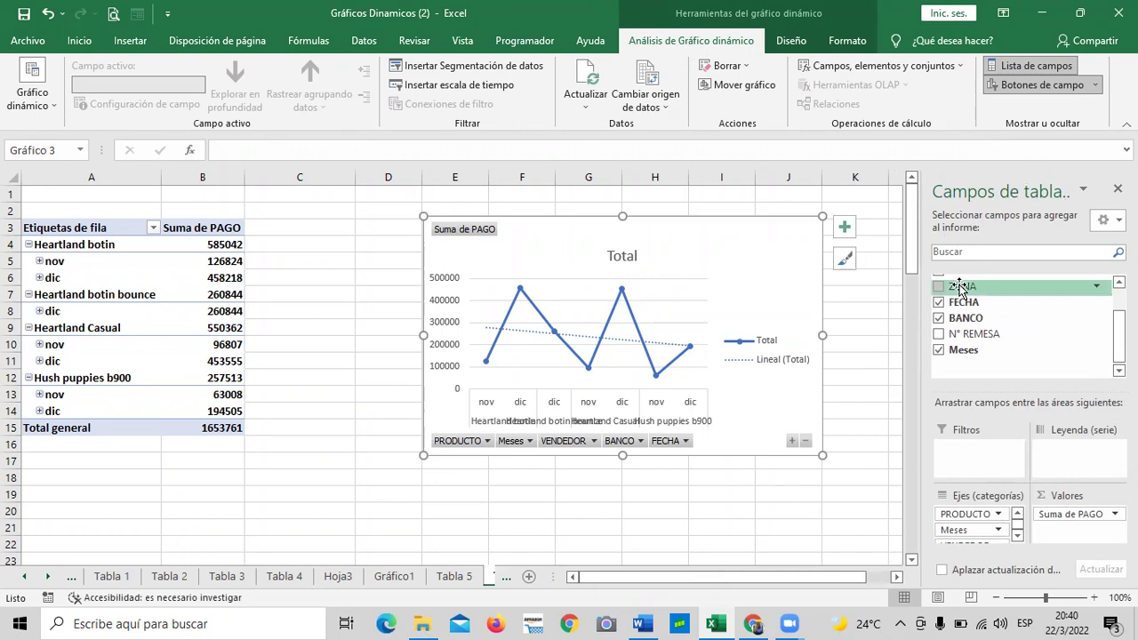
- Try N° REMESA as a second value field in the pivot chart and remove it again
{"action": "left_click", "coordinate": [938, 334]}
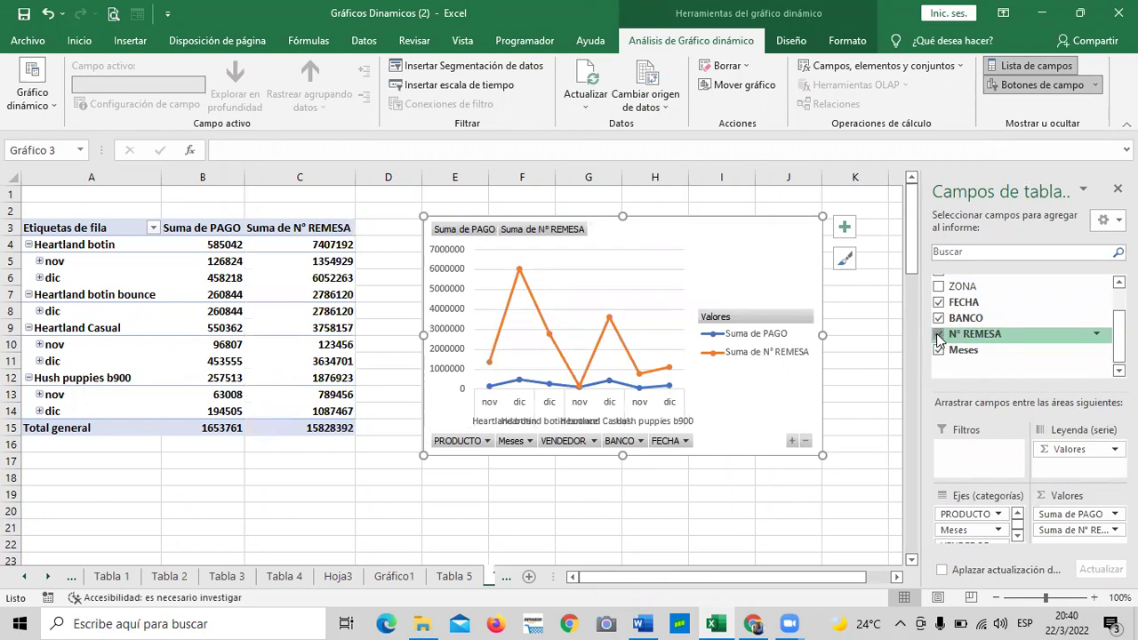
{"action": "left_click", "coordinate": [939, 335]}
- Add the ZONA field to the pivot chart's axis categories and view the zones offered by its filter button
{"action": "scroll", "coordinate": [978, 329], "scroll_direction": "up", "scroll_amount": 2}
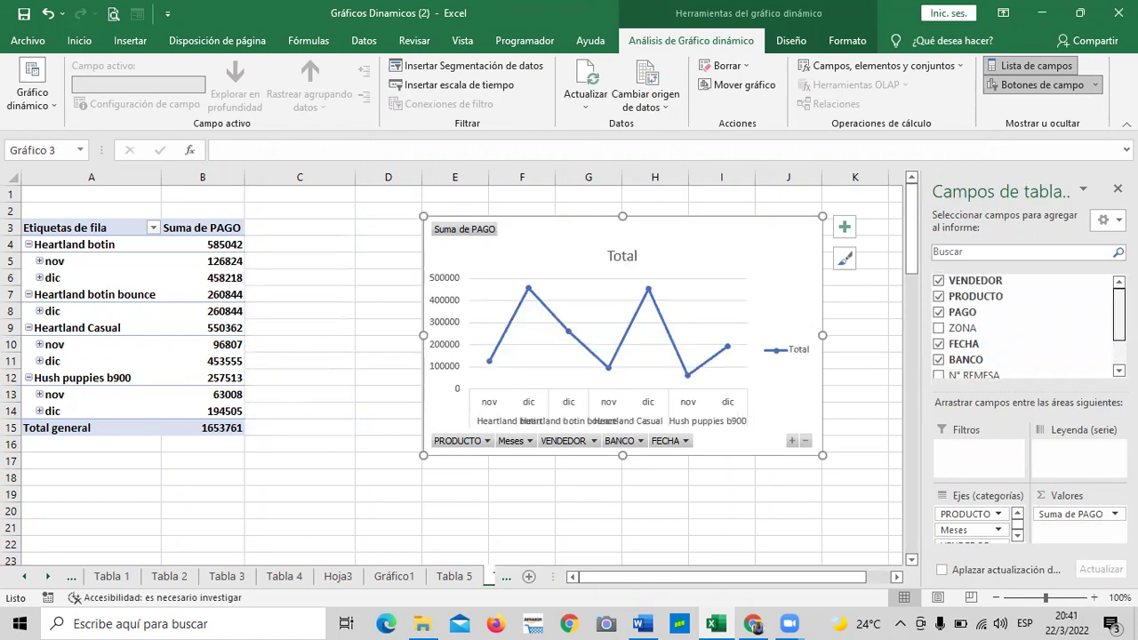
{"action": "left_click", "coordinate": [938, 328]}
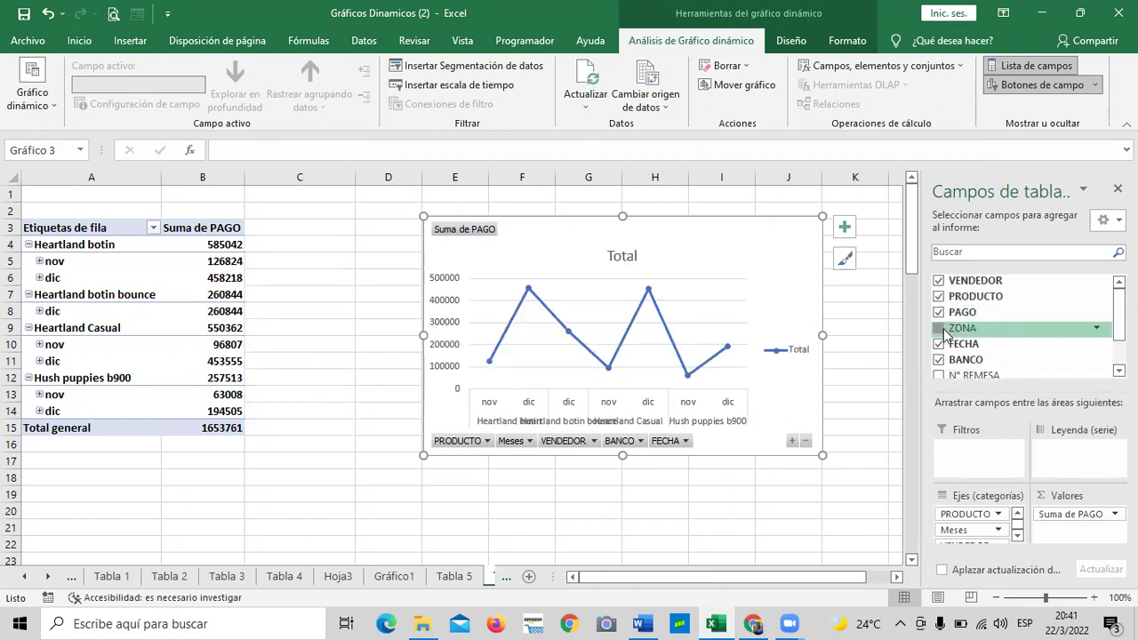
{"action": "left_click", "coordinate": [939, 328]}
{"action": "left_click", "coordinate": [939, 328]}
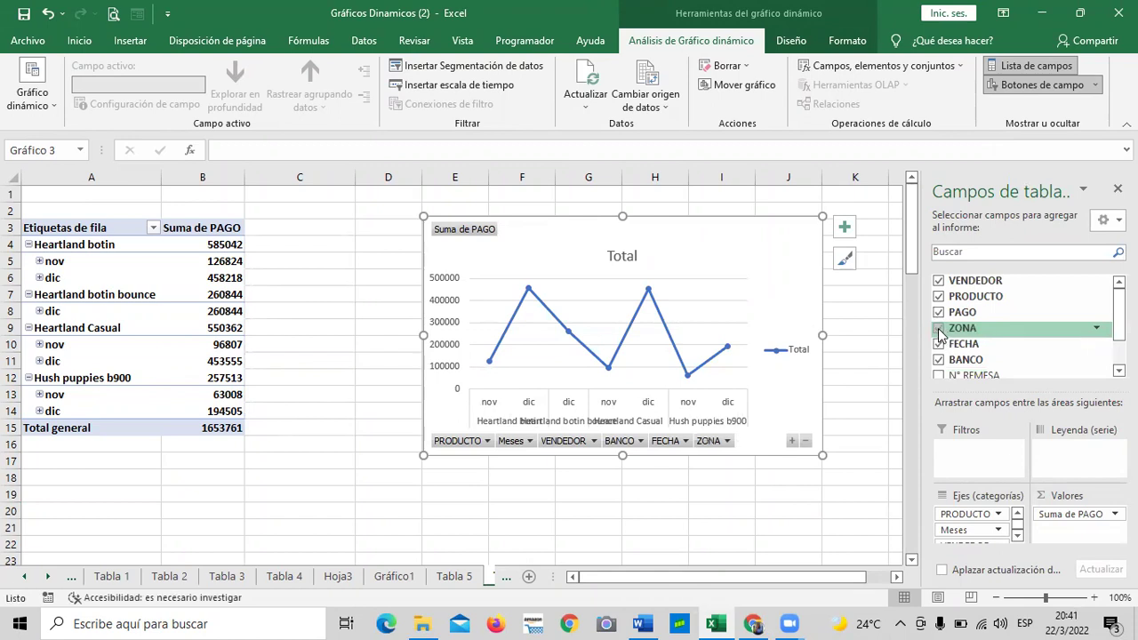
{"action": "left_click", "coordinate": [726, 442]}
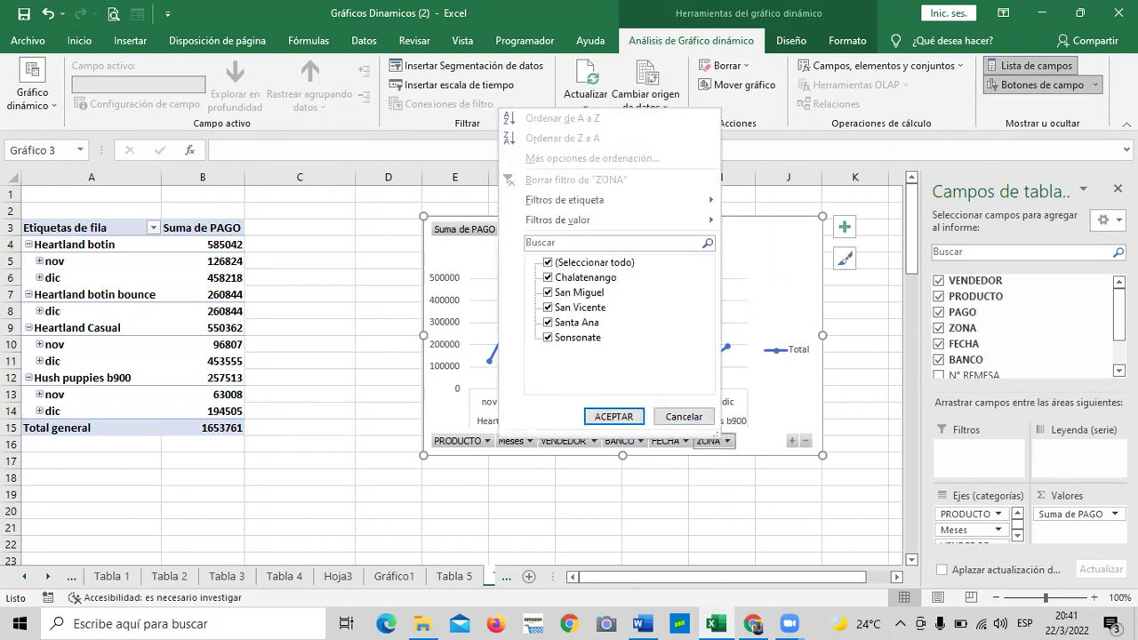
{"action": "key", "text": "Escape"}
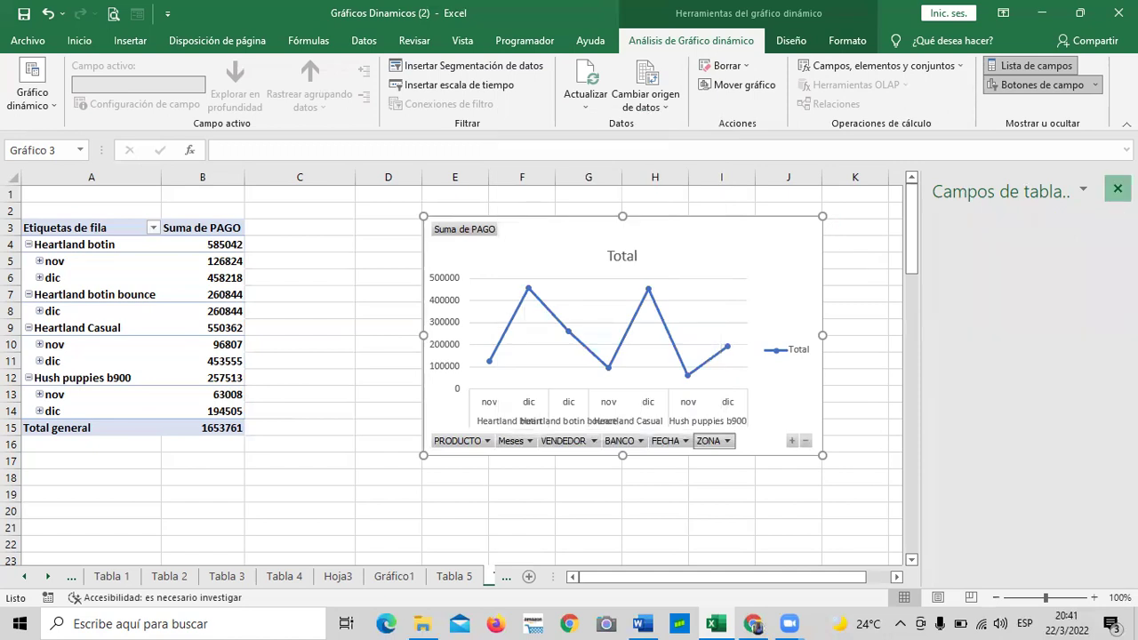
- Hide the field list and insert a slicer for the FECHA field
{"action": "left_click", "coordinate": [1036, 65]}
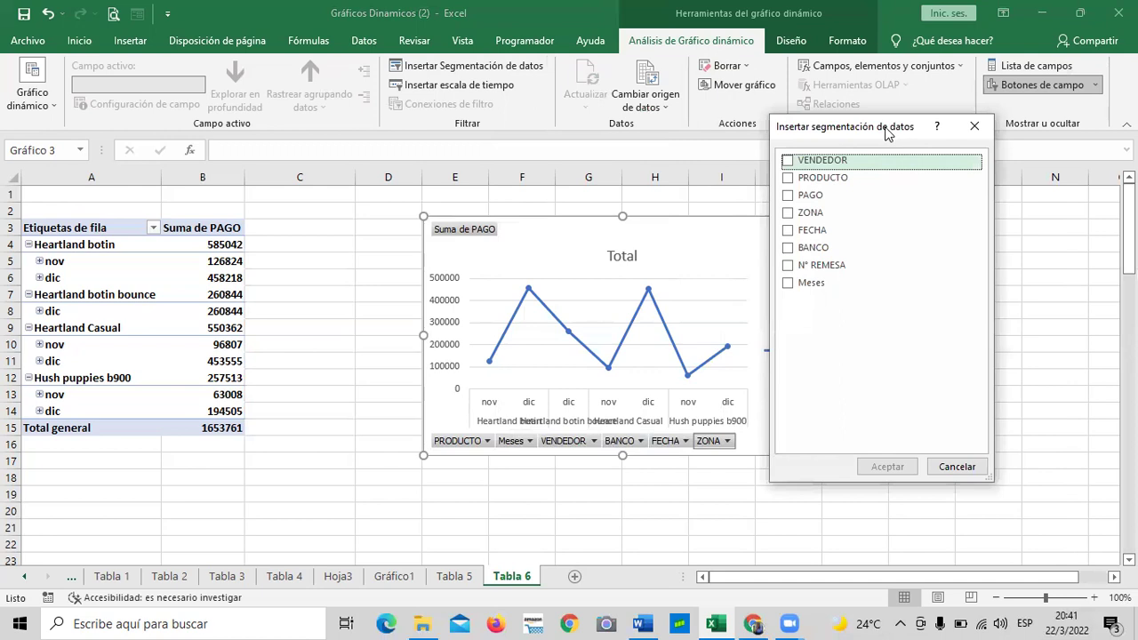
{"action": "left_click_drag", "start_coordinate": [886, 134], "coordinate": [1006, 178]}
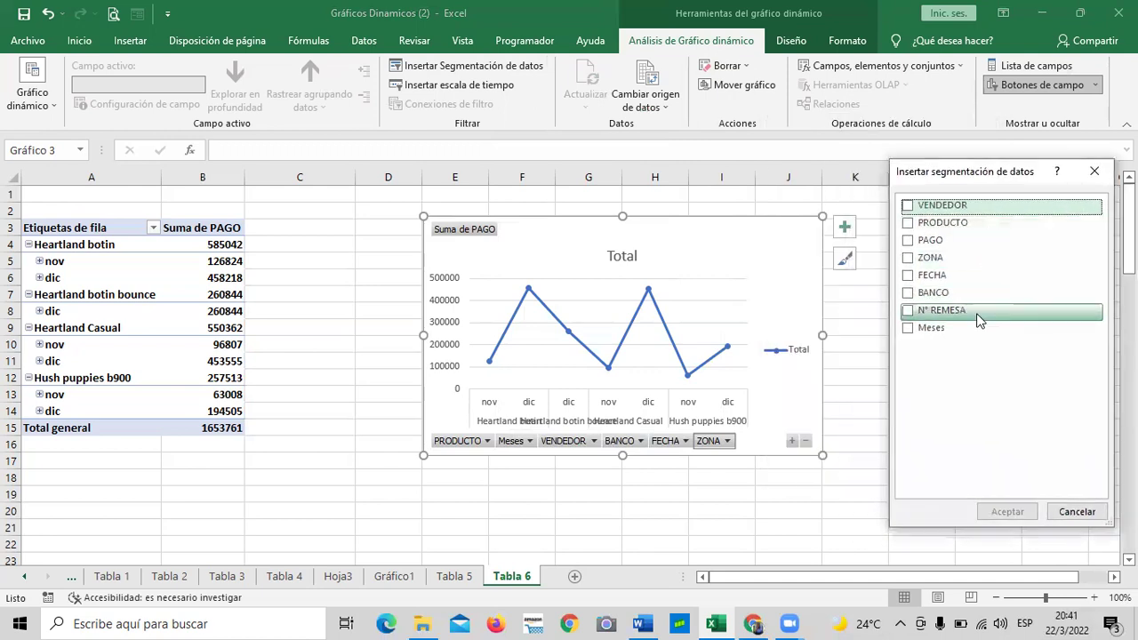
{"action": "left_click", "coordinate": [909, 278]}
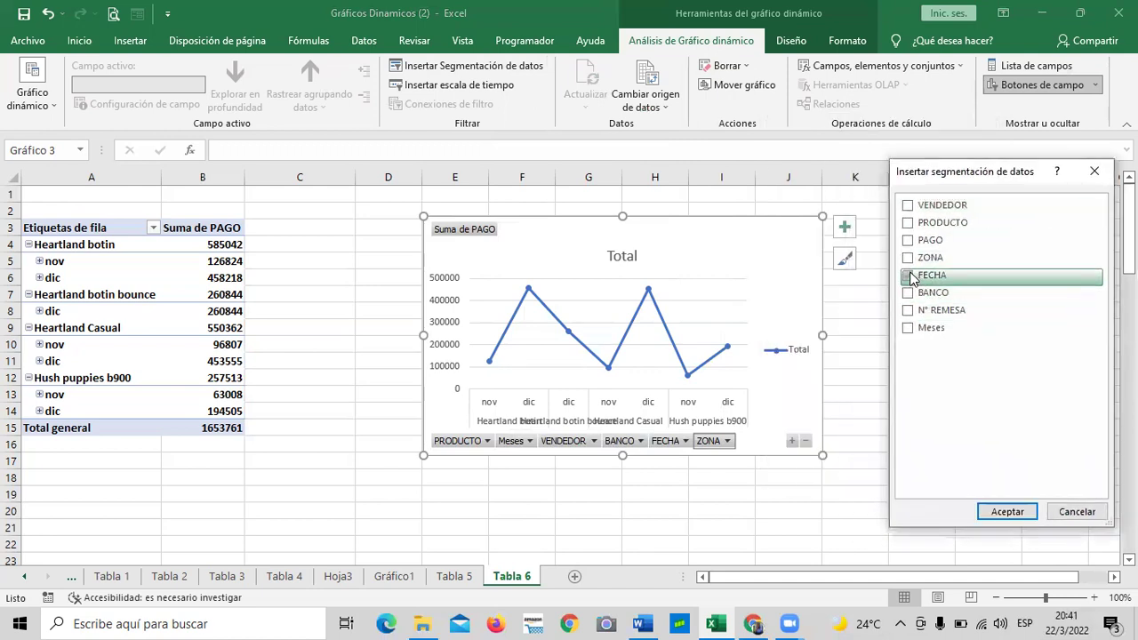
{"action": "left_click", "coordinate": [986, 511]}
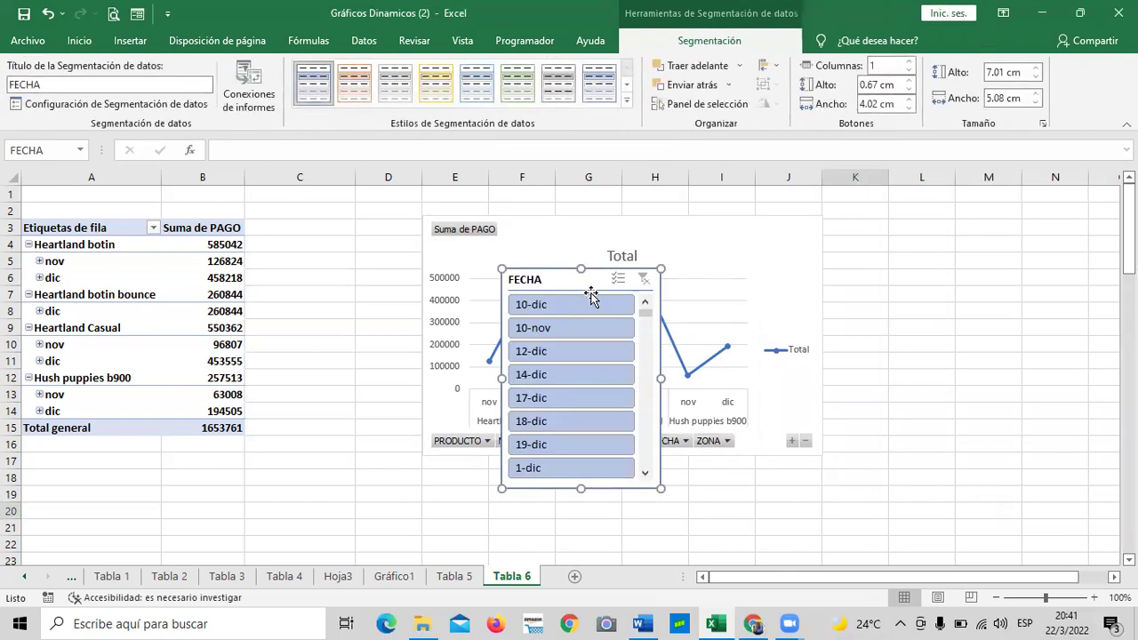
- Move the FECHA slicer into the empty area beside the chart, around columns L to N, and apply the light orange slicer style
{"action": "left_click_drag", "start_coordinate": [567, 279], "coordinate": [981, 232]}
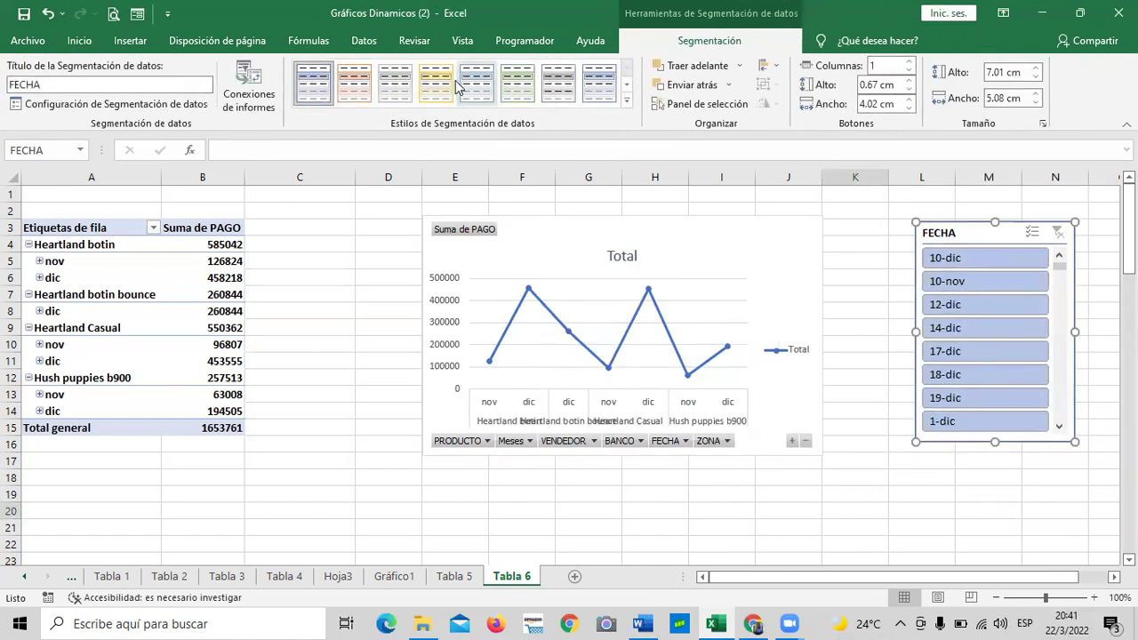
{"action": "left_click", "coordinate": [353, 83]}
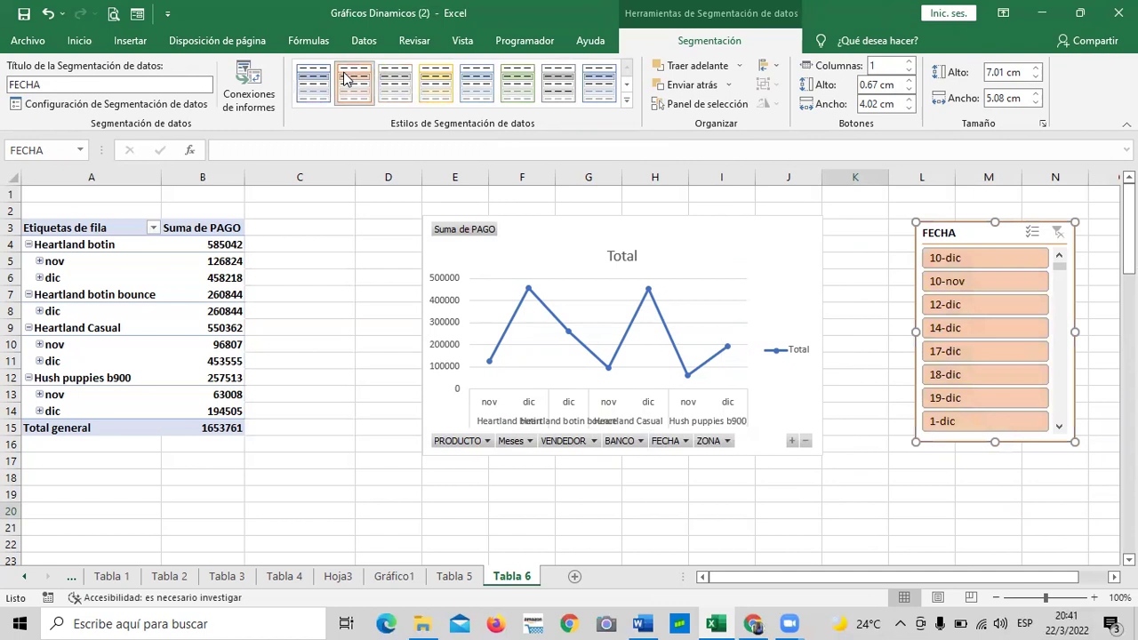
{"action": "left_click_drag", "start_coordinate": [989, 233], "coordinate": [968, 211]}
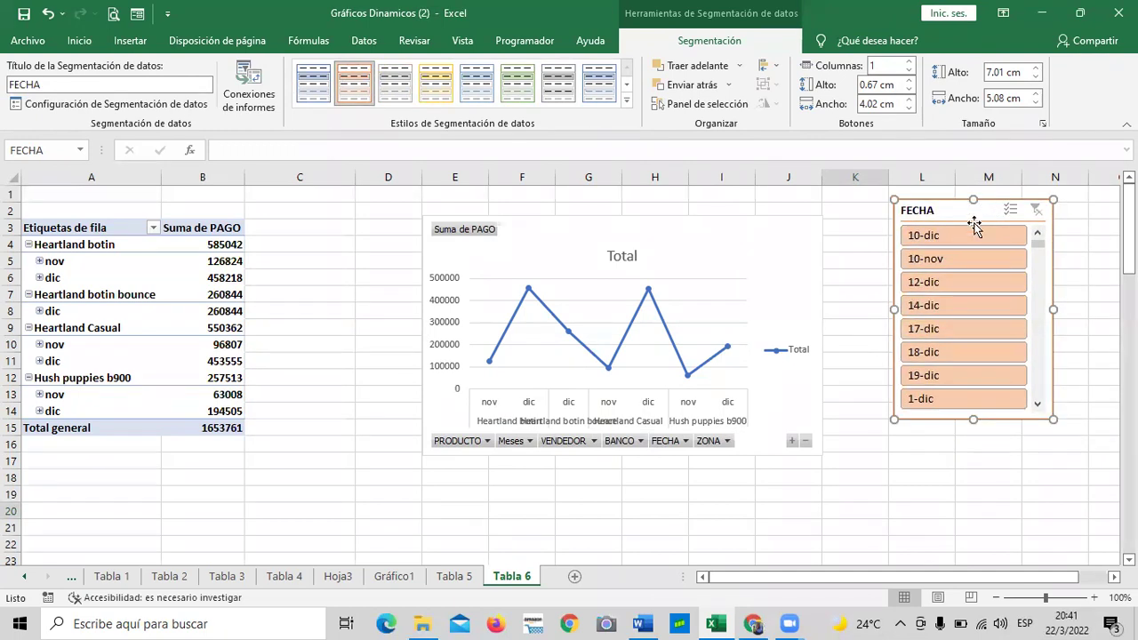
- Browse the FECHA slicer's dates and filter the table and chart by one date at a time, from 10-dic down to 19-dic
{"action": "left_click_drag", "start_coordinate": [1035, 405], "coordinate": [1035, 405]}
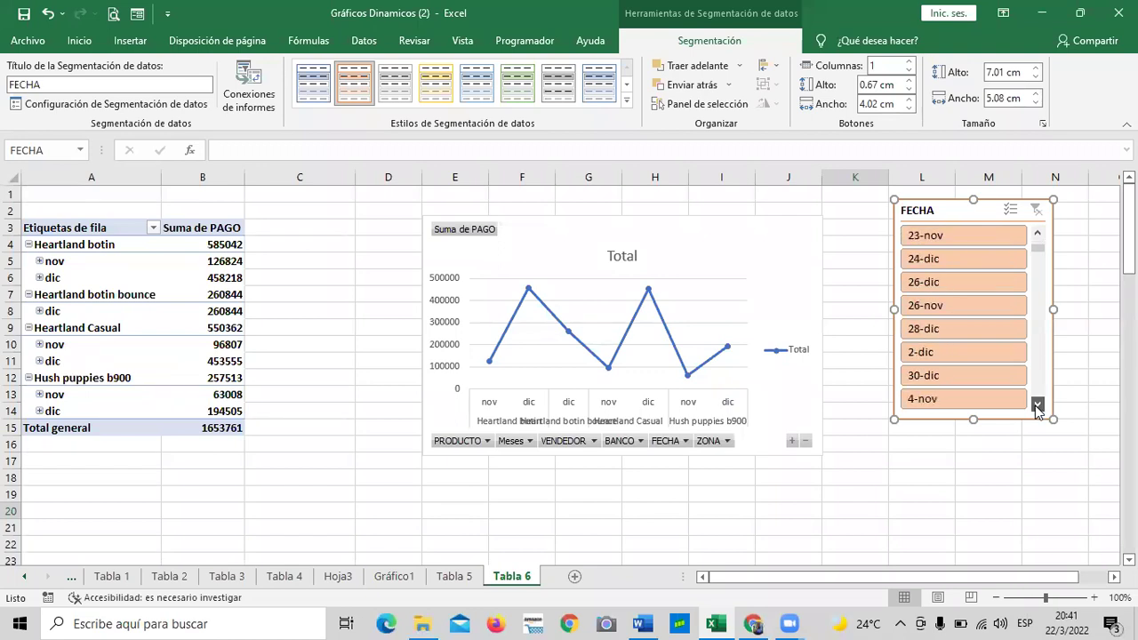
{"action": "mouse_move", "coordinate": [1039, 250]}
{"action": "left_mouse_down"}
{"action": "mouse_move", "coordinate": [1039, 351]}
{"action": "mouse_move", "coordinate": [1041, 240]}
{"action": "mouse_move", "coordinate": [1039, 262]}
{"action": "left_mouse_up"}
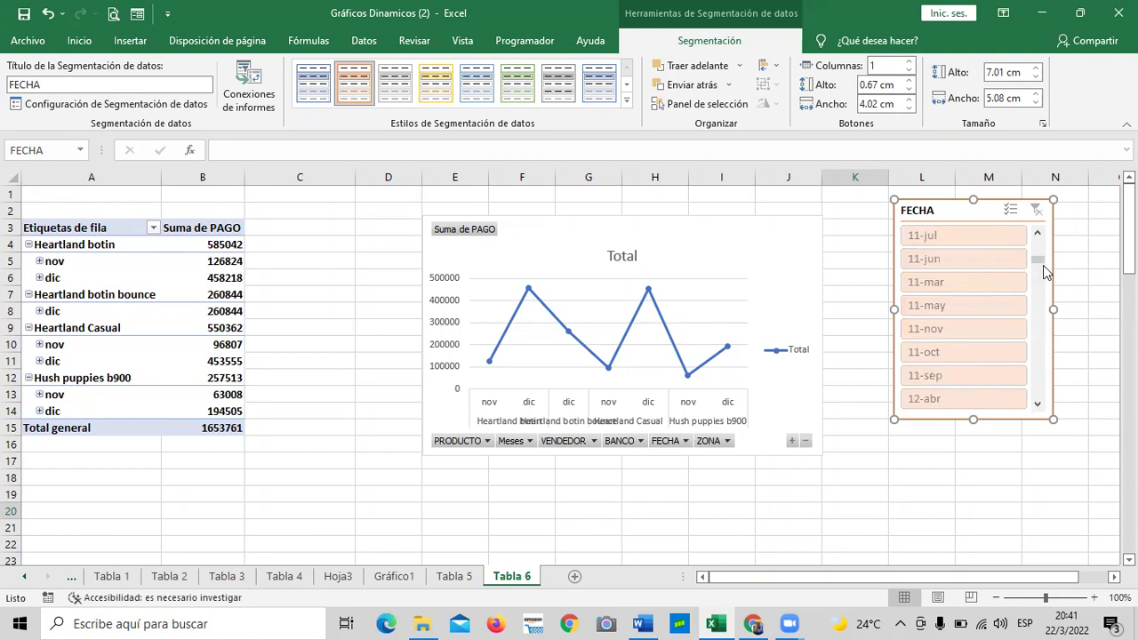
{"action": "left_click_drag", "start_coordinate": [1039, 261], "coordinate": [1036, 233]}
{"action": "left_click", "coordinate": [1023, 236]}
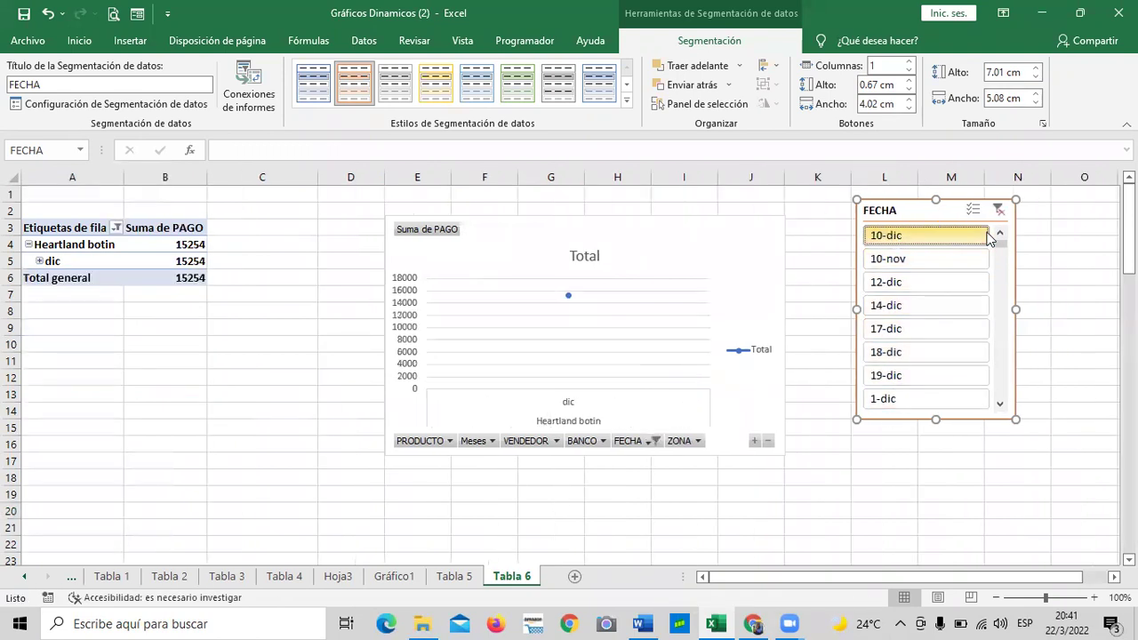
{"action": "left_click", "coordinate": [978, 258]}
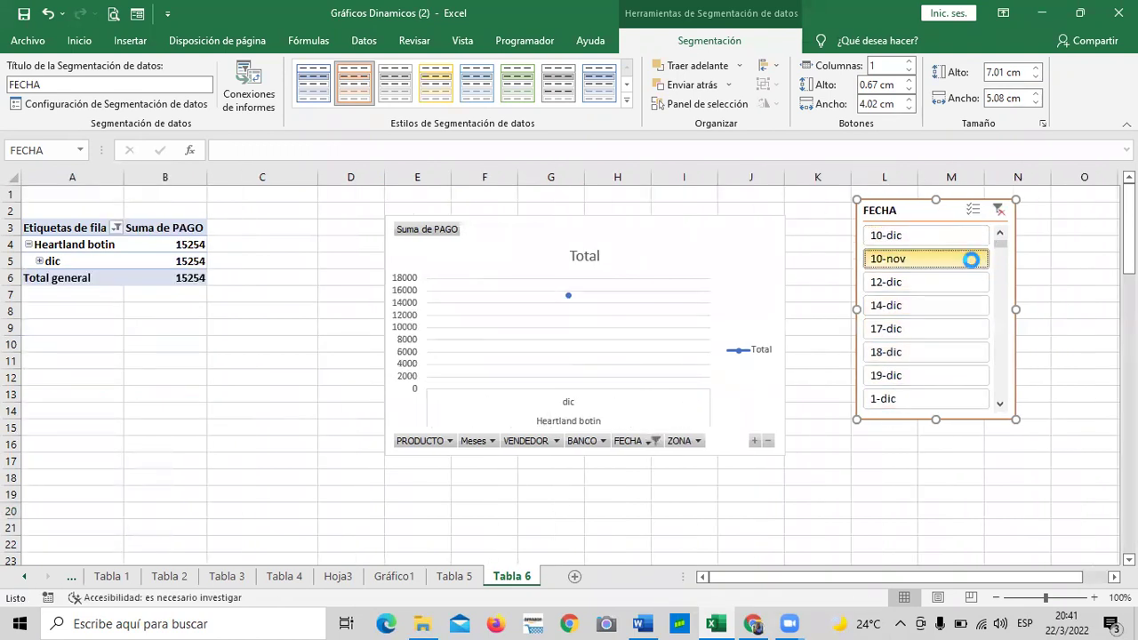
{"action": "left_click", "coordinate": [949, 286]}
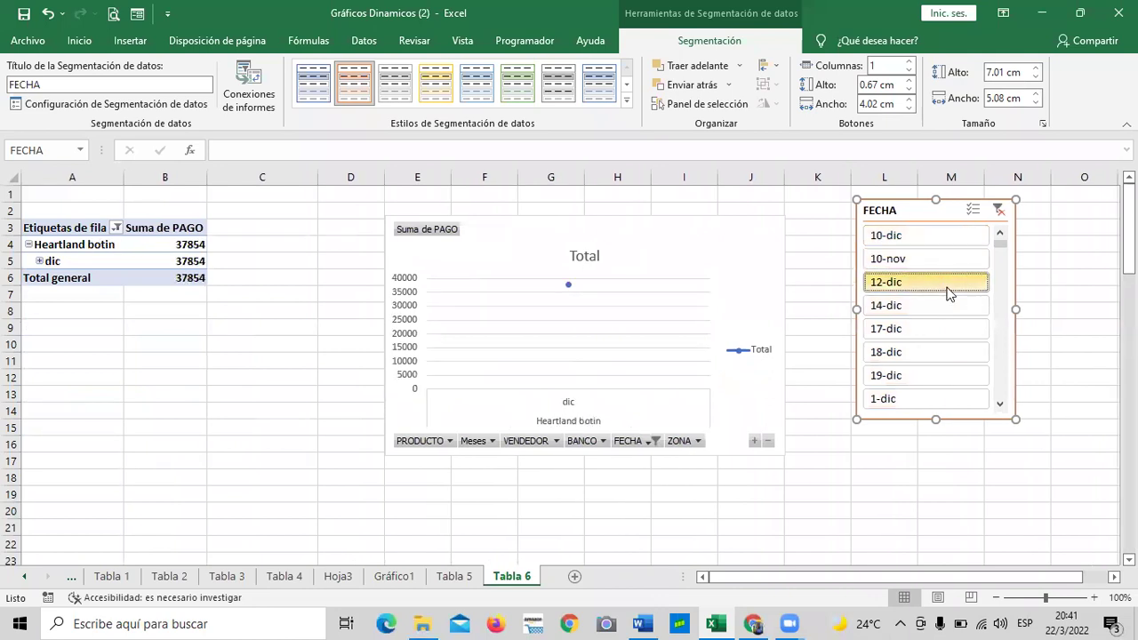
{"action": "left_click", "coordinate": [938, 303]}
{"action": "left_click", "coordinate": [926, 334]}
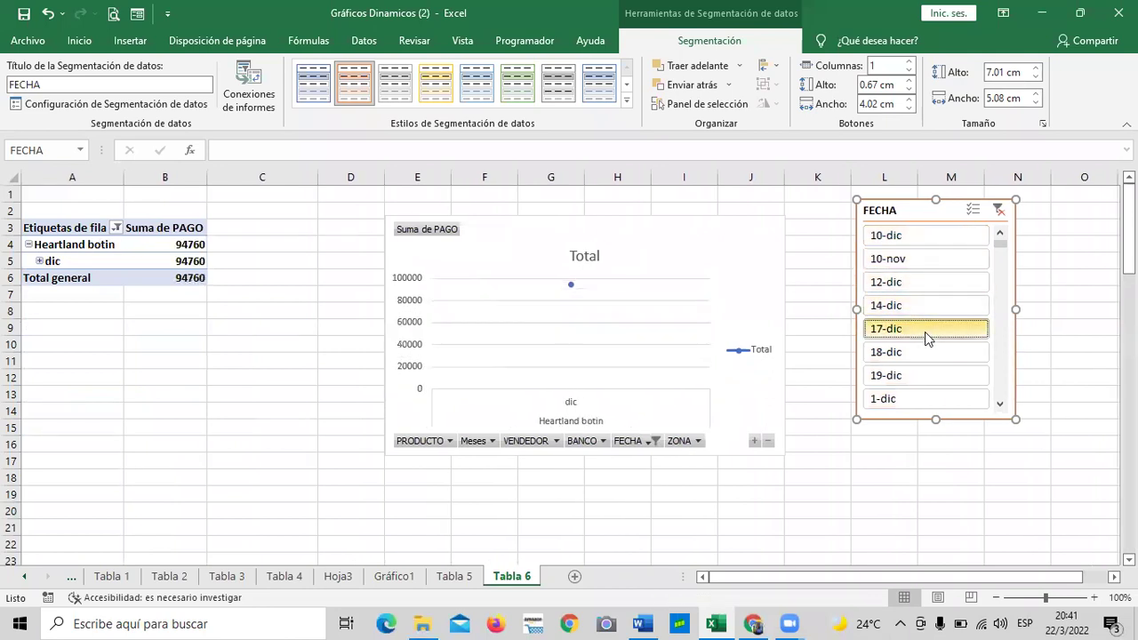
{"action": "left_click", "coordinate": [925, 353]}
{"action": "left_click", "coordinate": [919, 375]}
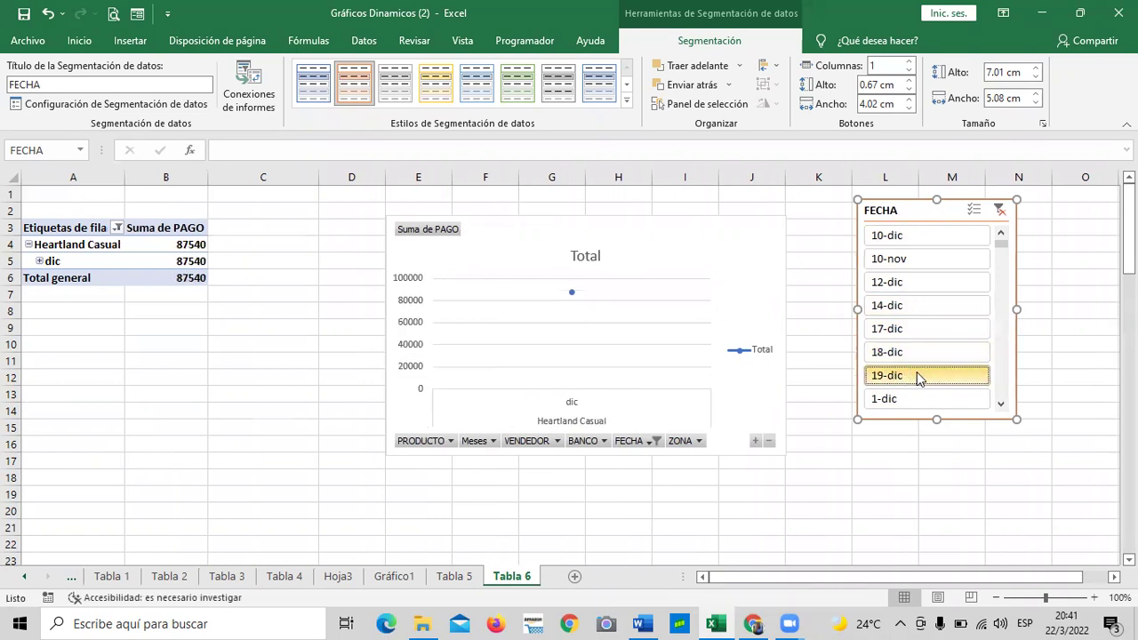
- Filter the table and chart with the FECHA slicer by 1-dic and by 20-dic, one date at a time
{"action": "left_click", "coordinate": [910, 399]}
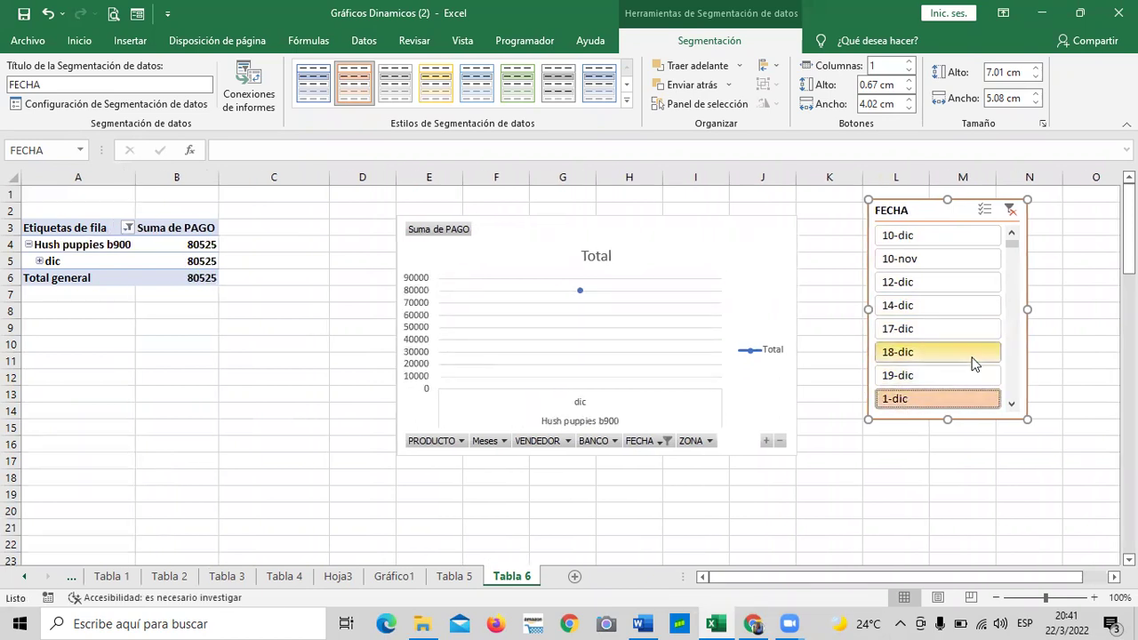
{"action": "left_click", "coordinate": [1011, 404]}
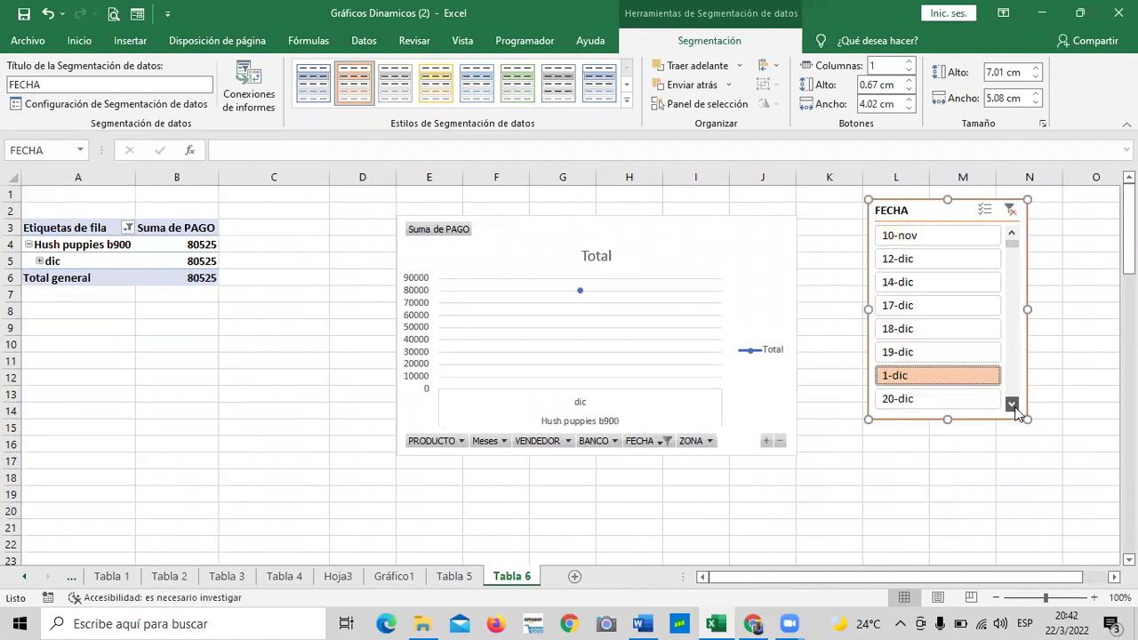
{"action": "left_click", "coordinate": [1012, 404]}
{"action": "left_click", "coordinate": [1012, 403]}
{"action": "left_click", "coordinate": [943, 354]}
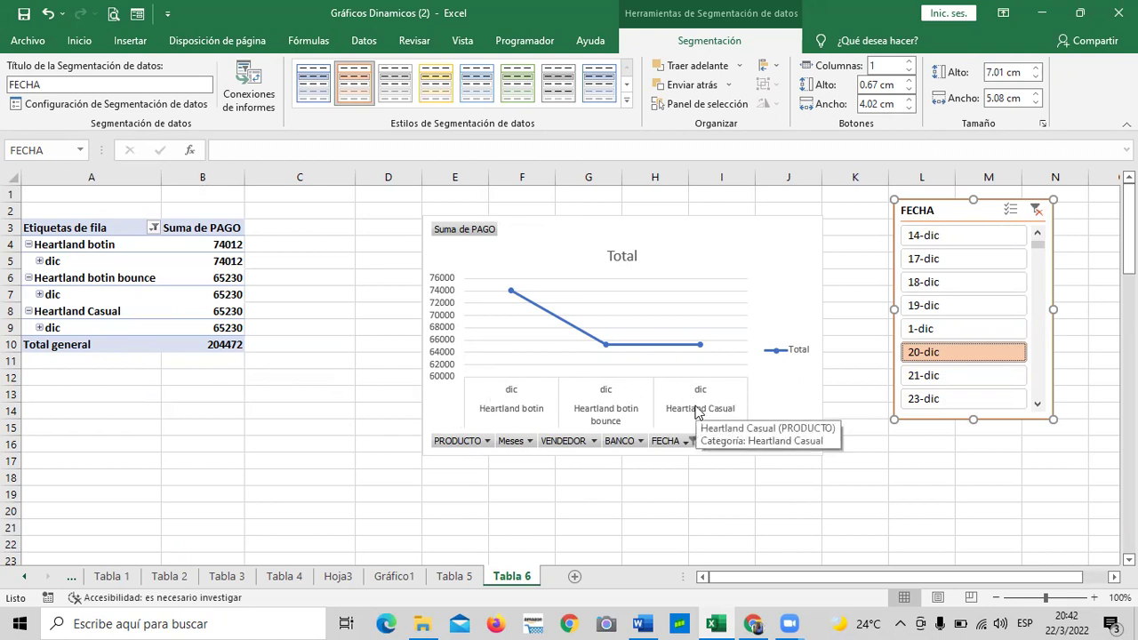
- Filter with the FECHA slicer by 23-dic, 23-nov and 24-dic, one date at a time
{"action": "left_click", "coordinate": [1037, 404]}
{"action": "left_click", "coordinate": [1036, 404]}
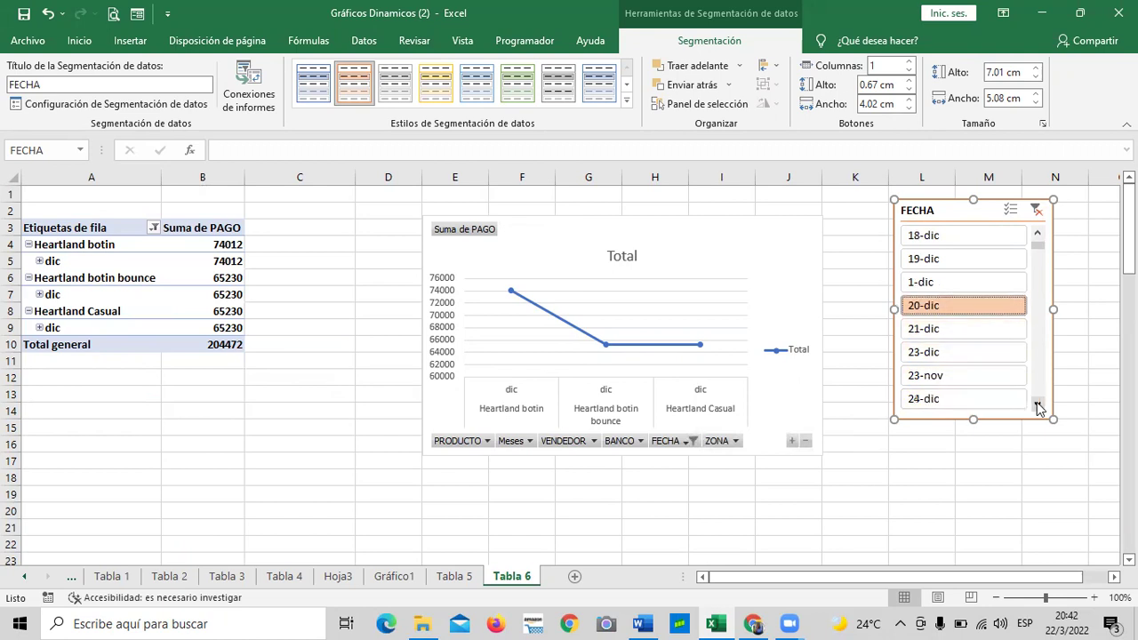
{"action": "left_click", "coordinate": [985, 353]}
{"action": "left_click", "coordinate": [948, 355]}
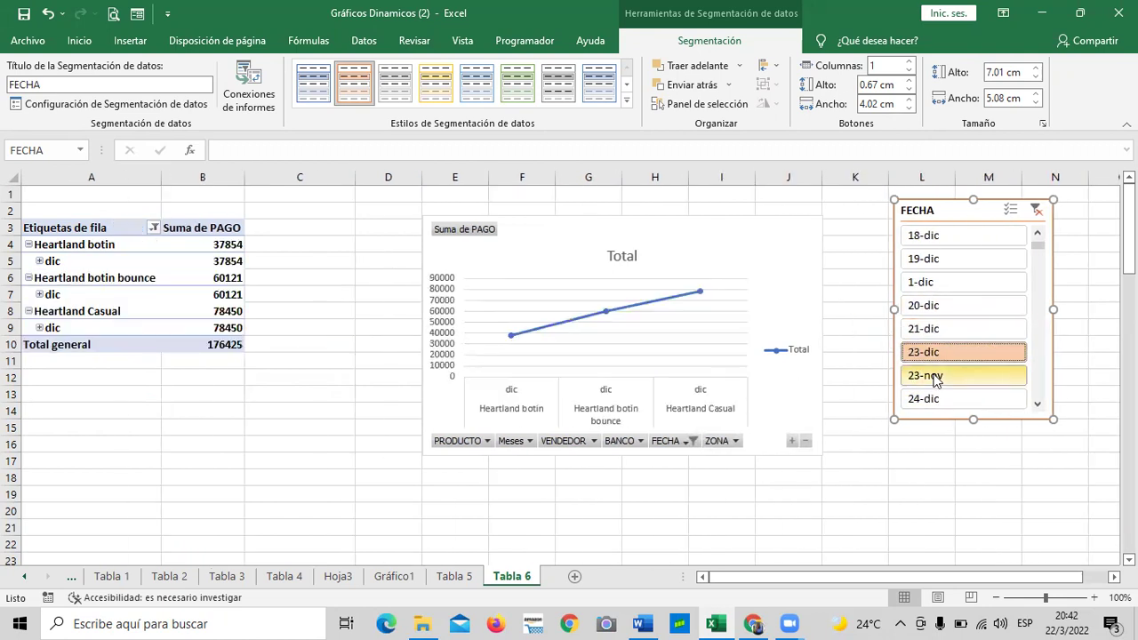
{"action": "left_click", "coordinate": [936, 382]}
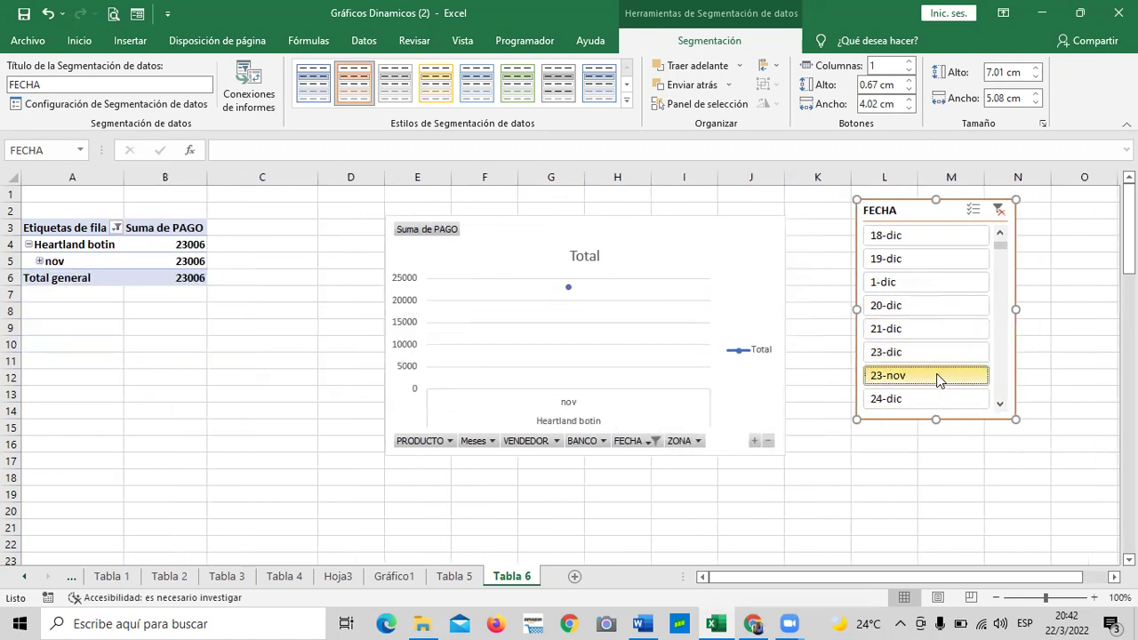
{"action": "left_click", "coordinate": [927, 400]}
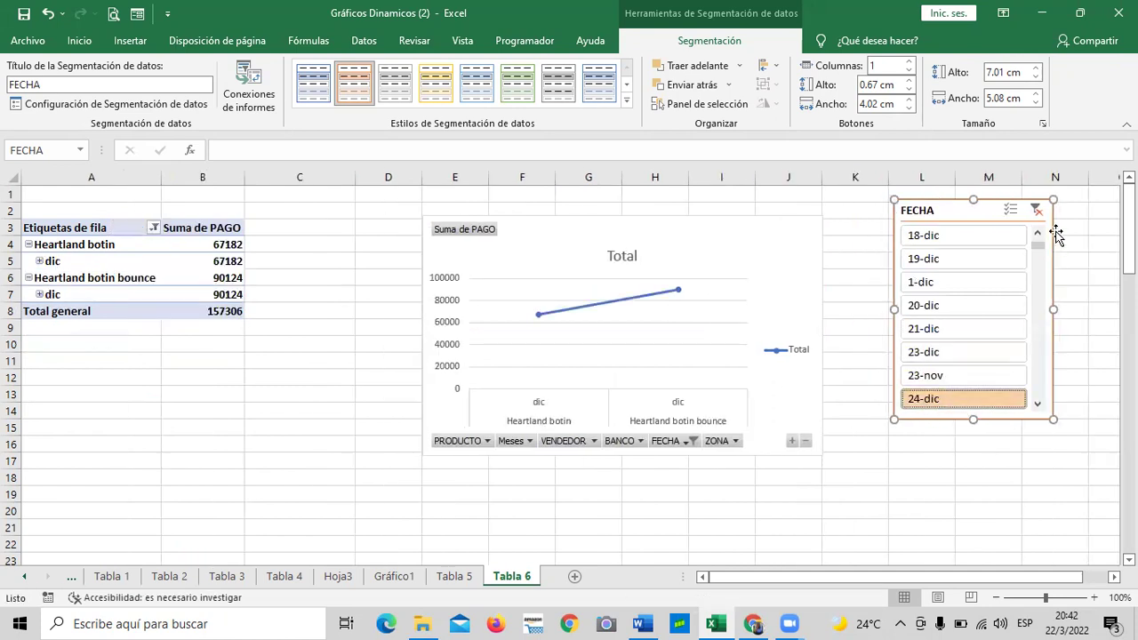
- Try greyed-out dates further down the FECHA slicer, such as 15-mar and 16-abr, as the filter
{"action": "left_click_drag", "start_coordinate": [1039, 246], "coordinate": [1040, 283]}
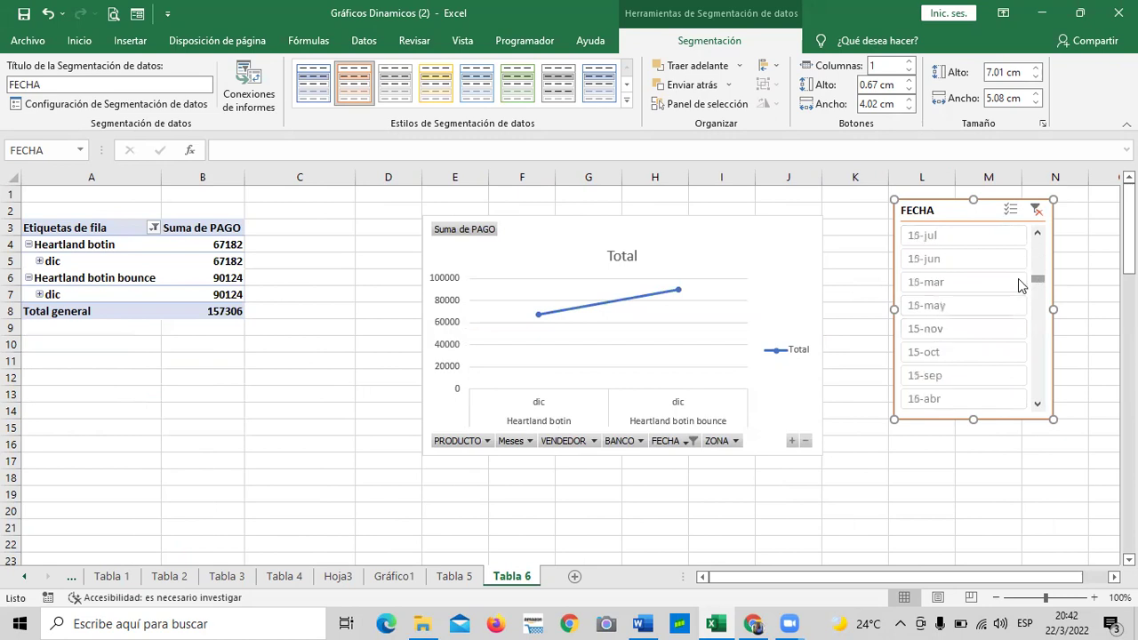
{"action": "left_click", "coordinate": [929, 236]}
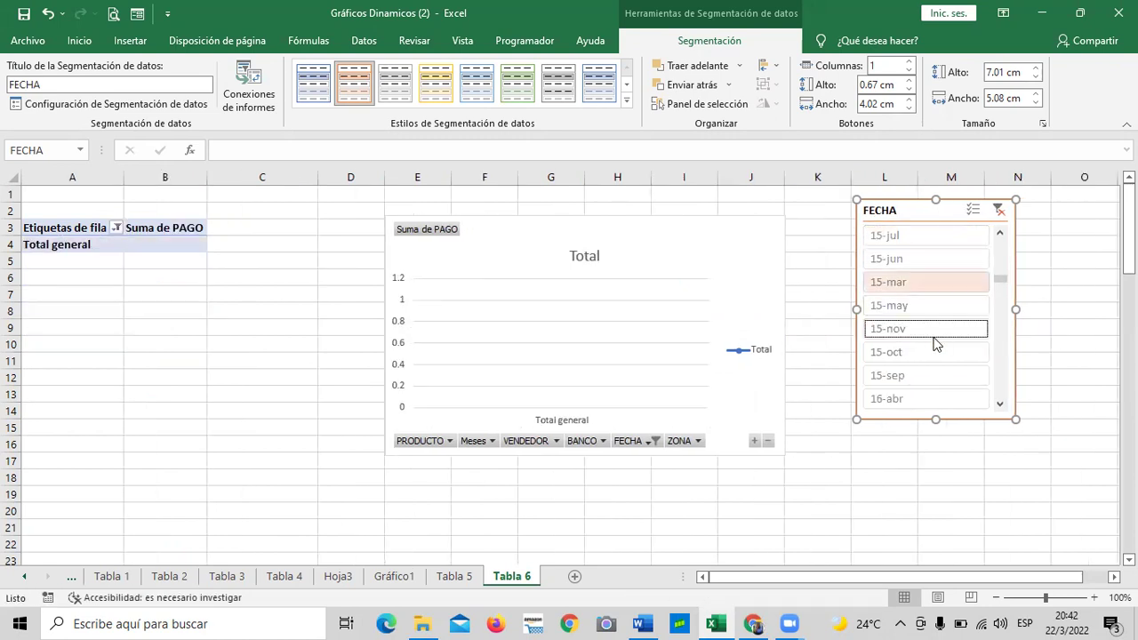
{"action": "left_click", "coordinate": [927, 368]}
{"action": "left_click", "coordinate": [921, 400]}
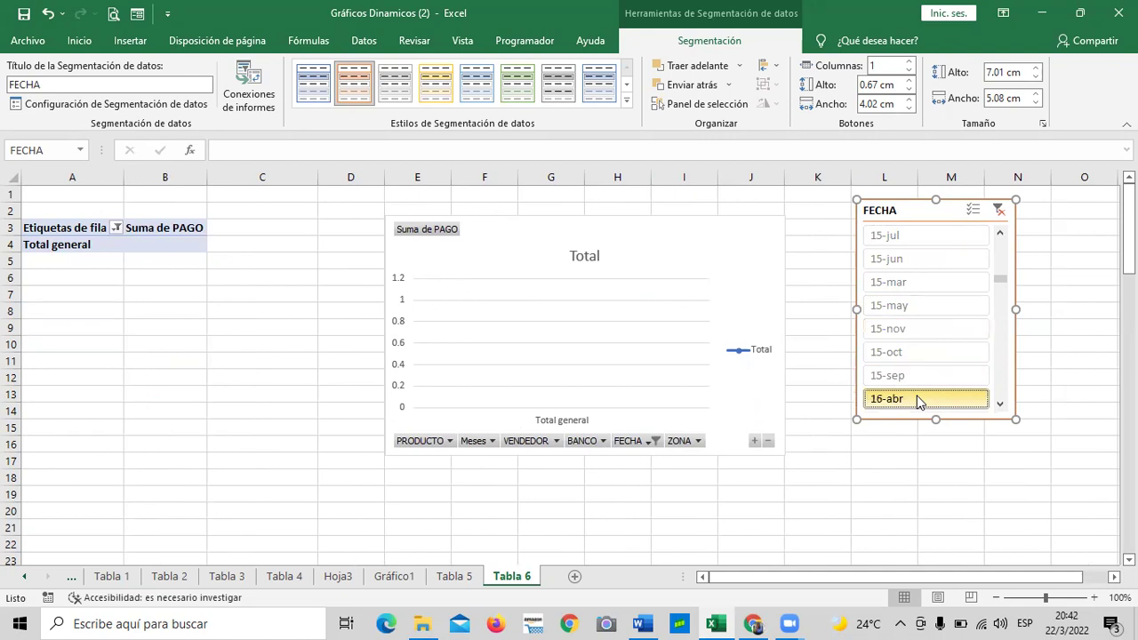
- Clear the FECHA slicer's filter and remove the slicer from the sheet
{"action": "left_click", "coordinate": [999, 209]}
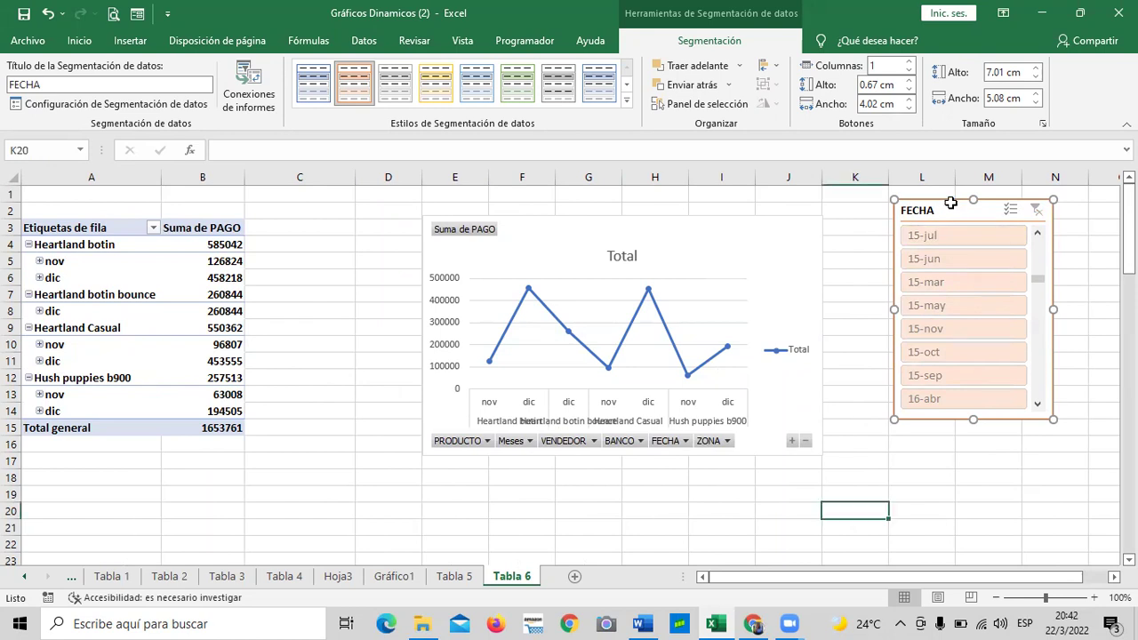
{"action": "left_click", "coordinate": [692, 491]}
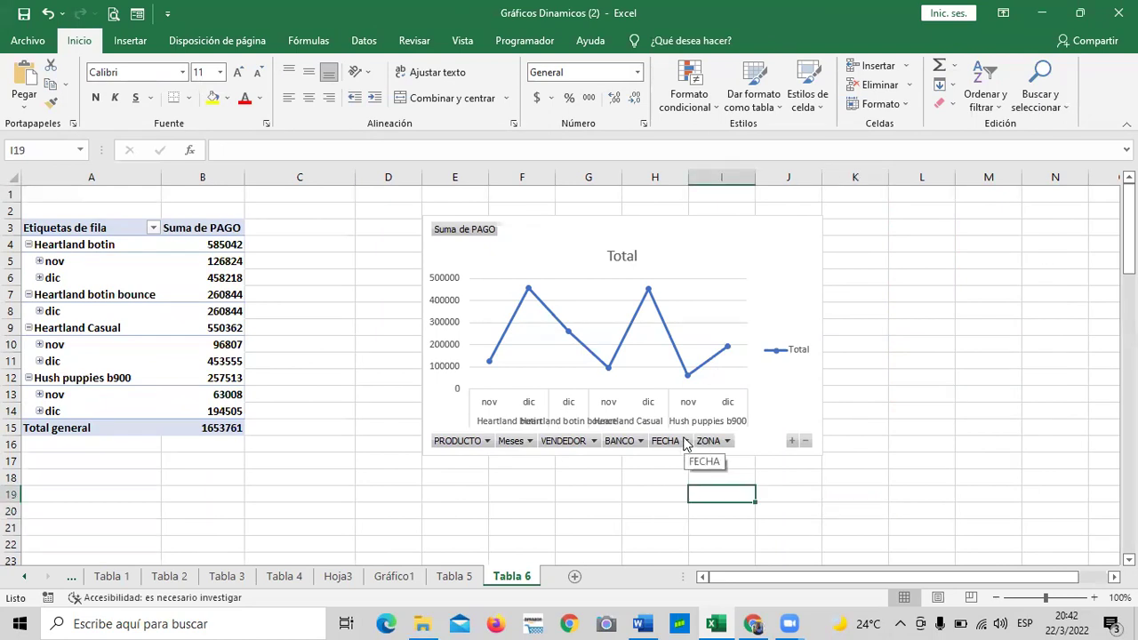
- Look through the dates and the date filter options offered by the chart's FECHA filter, leaving it unapplied
{"action": "left_click", "coordinate": [686, 441]}
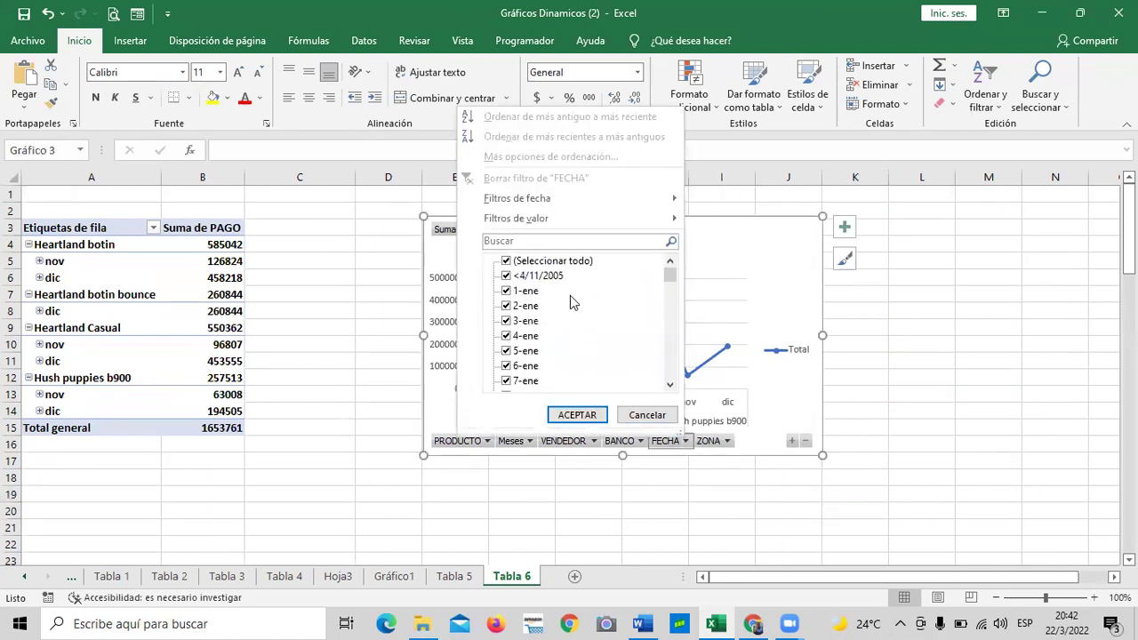
{"action": "scroll", "coordinate": [570, 302], "scroll_direction": "down", "scroll_amount": 10}
{"action": "scroll", "coordinate": [572, 311], "scroll_direction": "down", "scroll_amount": 20}
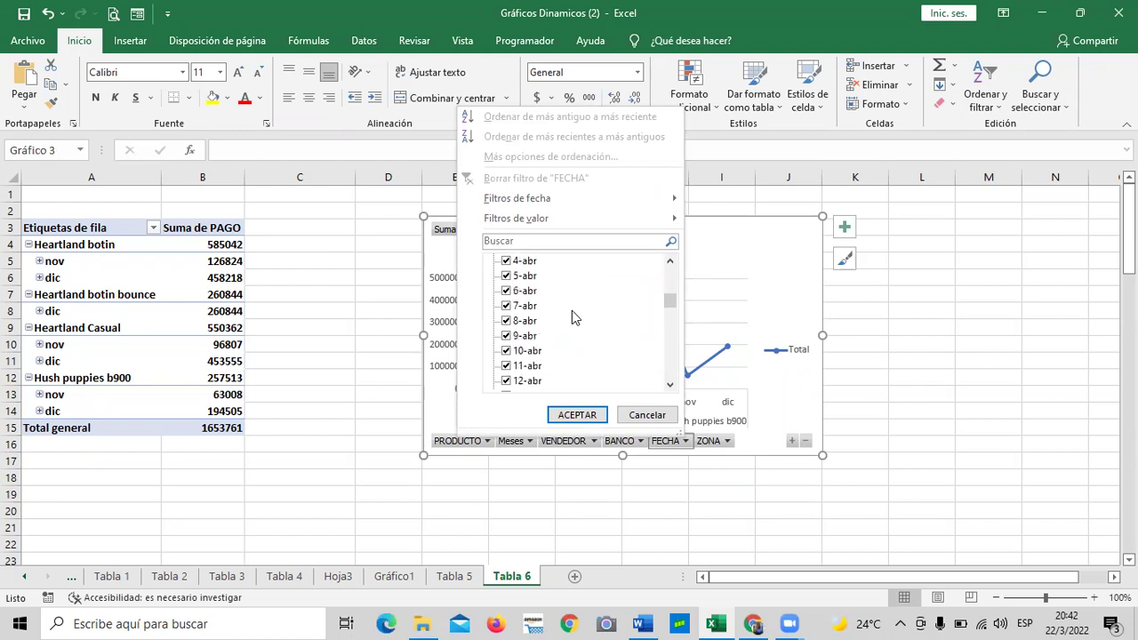
{"action": "scroll", "coordinate": [572, 321], "scroll_direction": "down", "scroll_amount": 3}
{"action": "left_click_drag", "start_coordinate": [671, 324], "coordinate": [673, 268]}
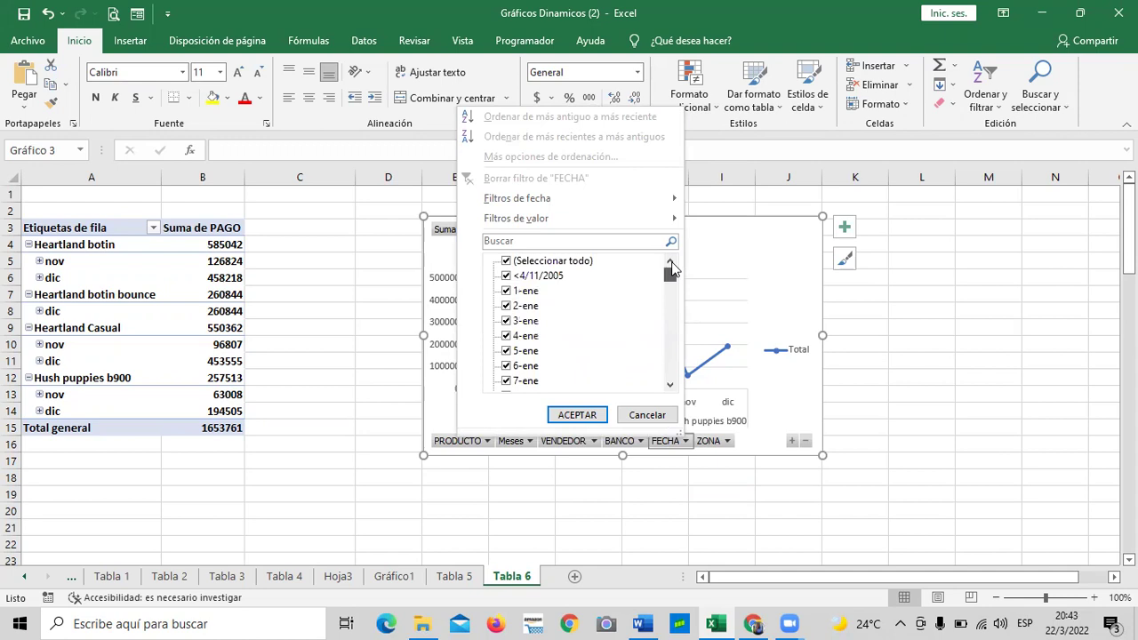
{"action": "mouse_move", "coordinate": [642, 198]}
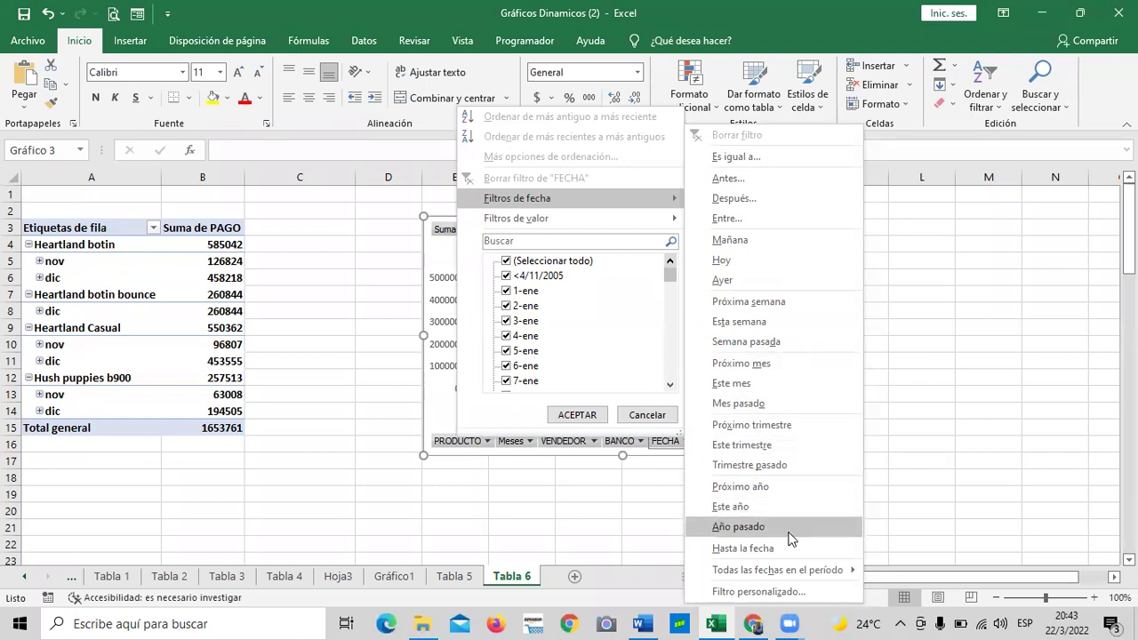
{"action": "mouse_move", "coordinate": [800, 578]}
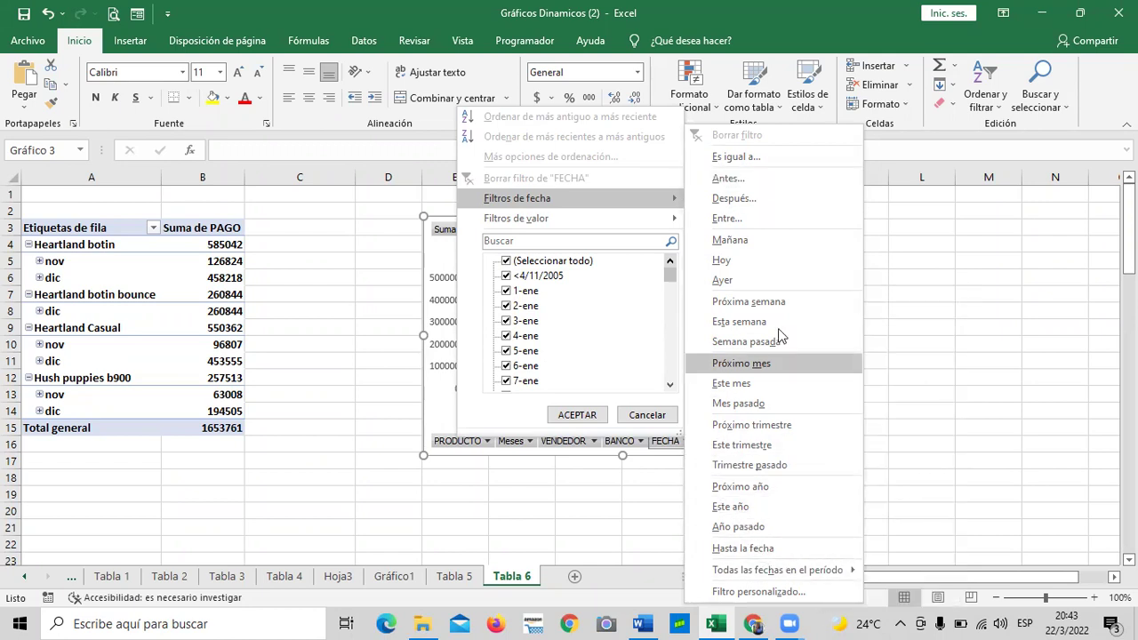
{"action": "left_click", "coordinate": [918, 349]}
- Expand nov under Heartland botin to inspect its vendor, bank, date and zone detail, and collapse it again
{"action": "left_click", "coordinate": [145, 262]}
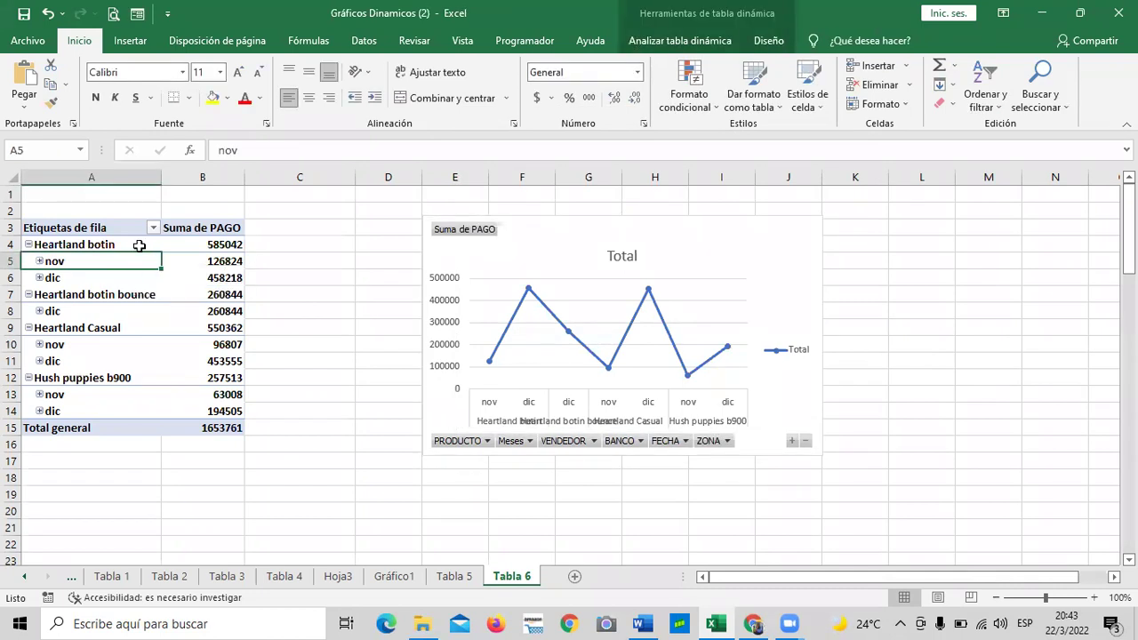
{"action": "left_click", "coordinate": [140, 243]}
{"action": "left_click", "coordinate": [129, 266]}
{"action": "left_click", "coordinate": [40, 262]}
{"action": "left_click", "coordinate": [40, 261]}
{"action": "left_click", "coordinate": [39, 261]}
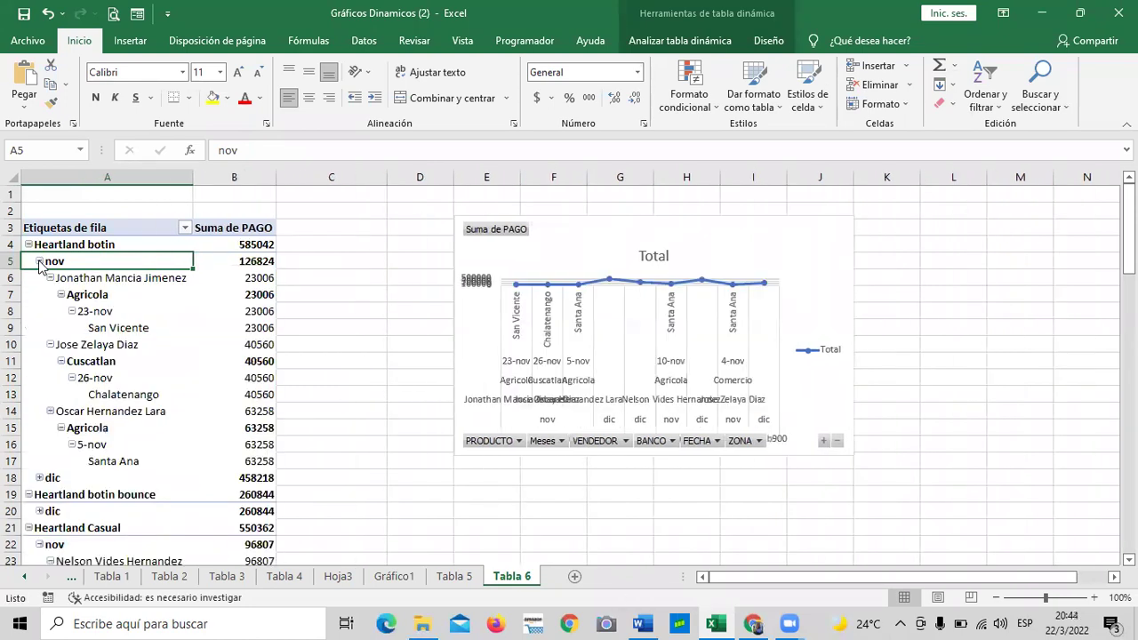
{"action": "left_click", "coordinate": [158, 300]}
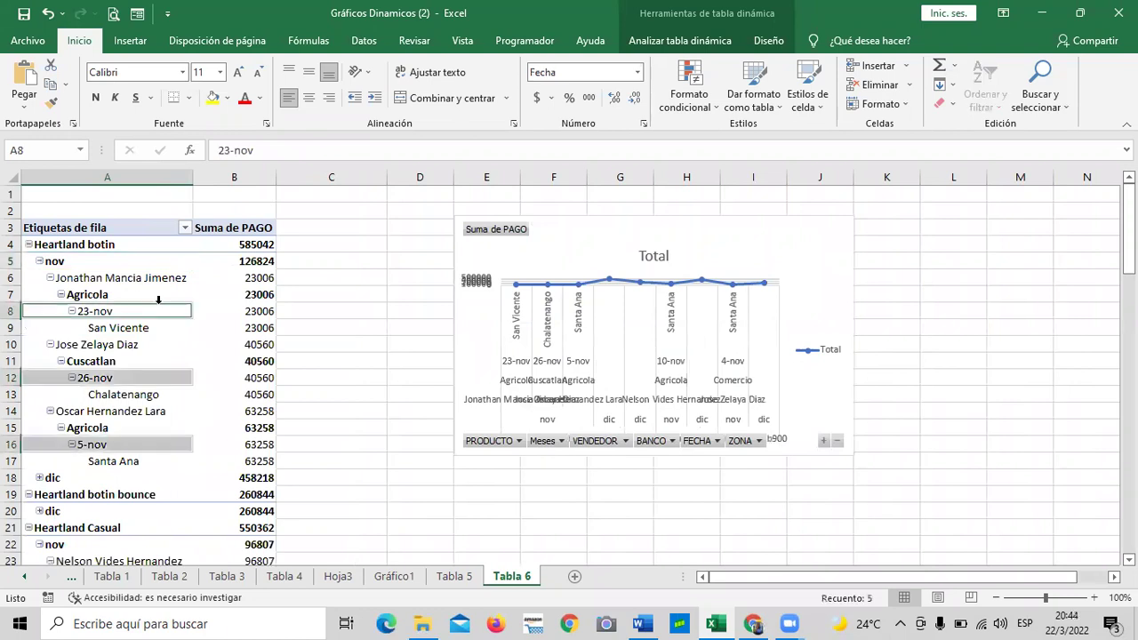
{"action": "left_click", "coordinate": [39, 261]}
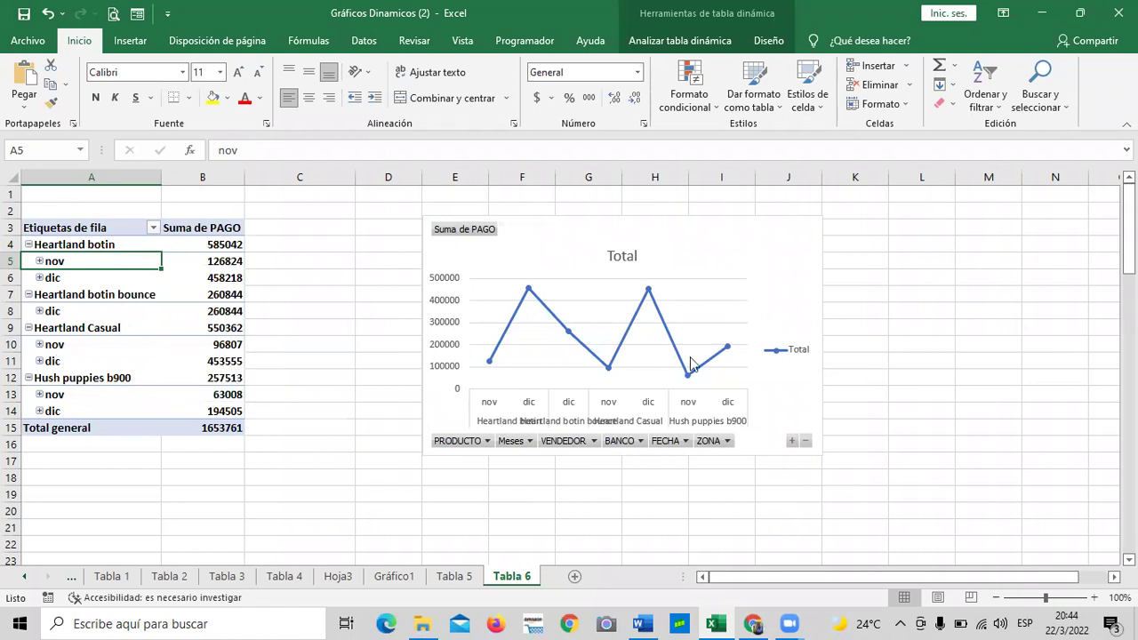
- Filter the chart's PRODUCTO field to only Heartland Casual and Hush puppies b900
{"action": "left_click", "coordinate": [737, 258]}
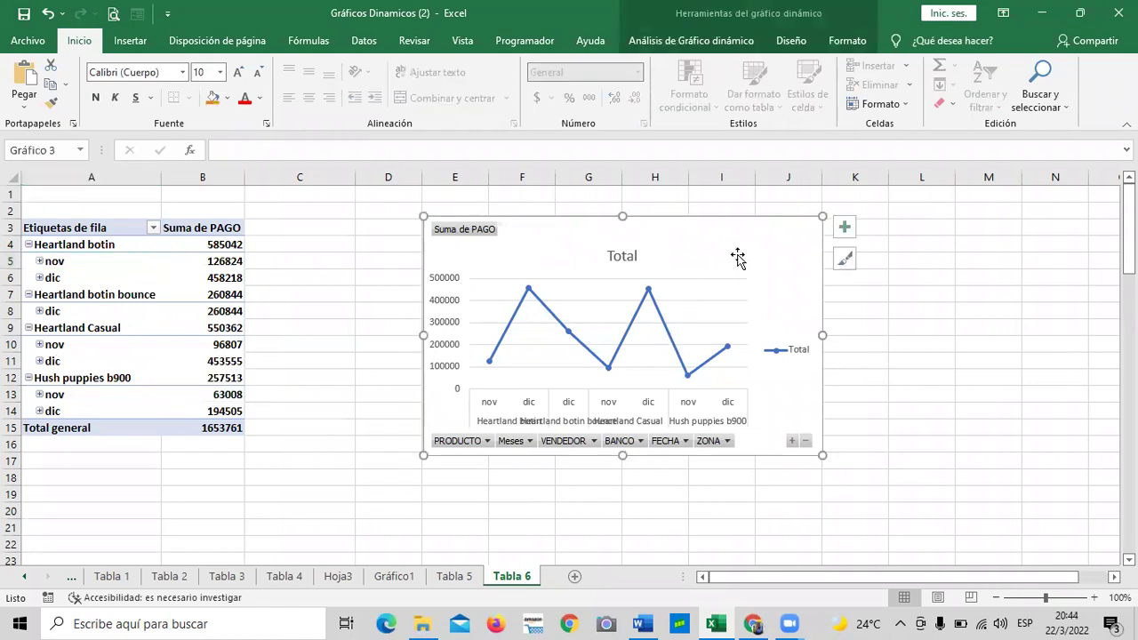
{"action": "left_click", "coordinate": [486, 441]}
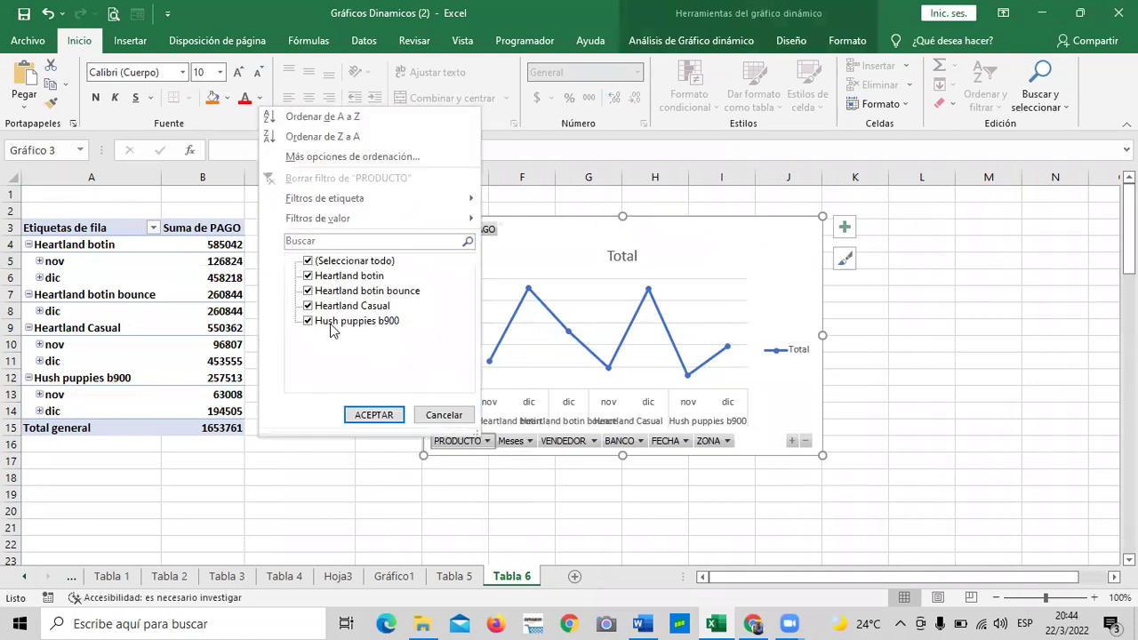
{"action": "left_click", "coordinate": [308, 261]}
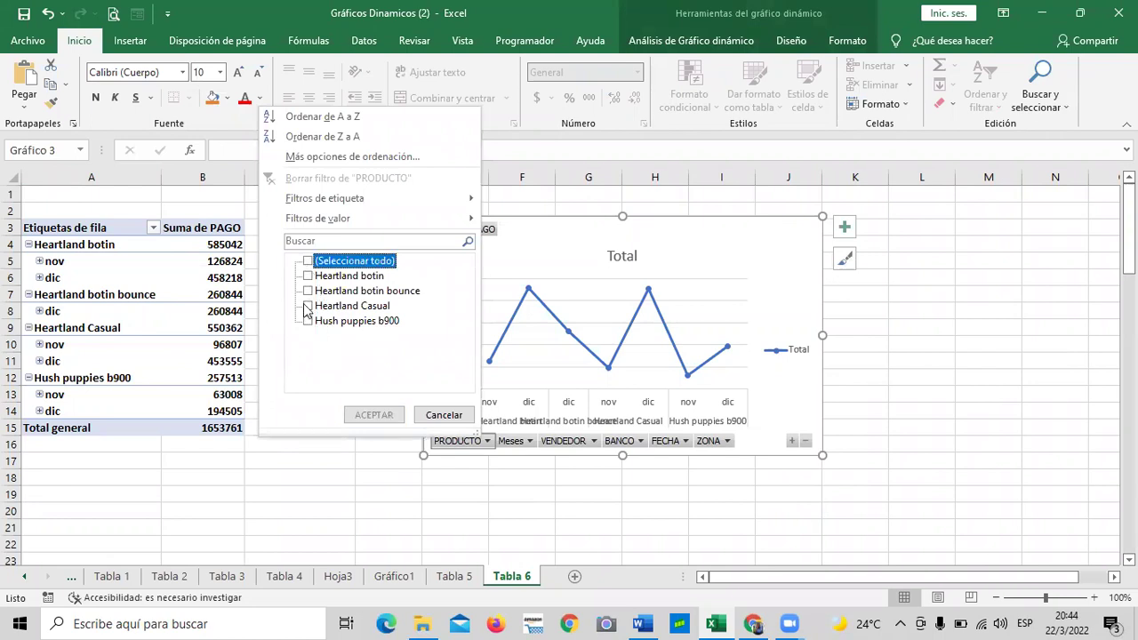
{"action": "left_click", "coordinate": [307, 306]}
{"action": "left_click", "coordinate": [307, 321]}
{"action": "left_click", "coordinate": [373, 415]}
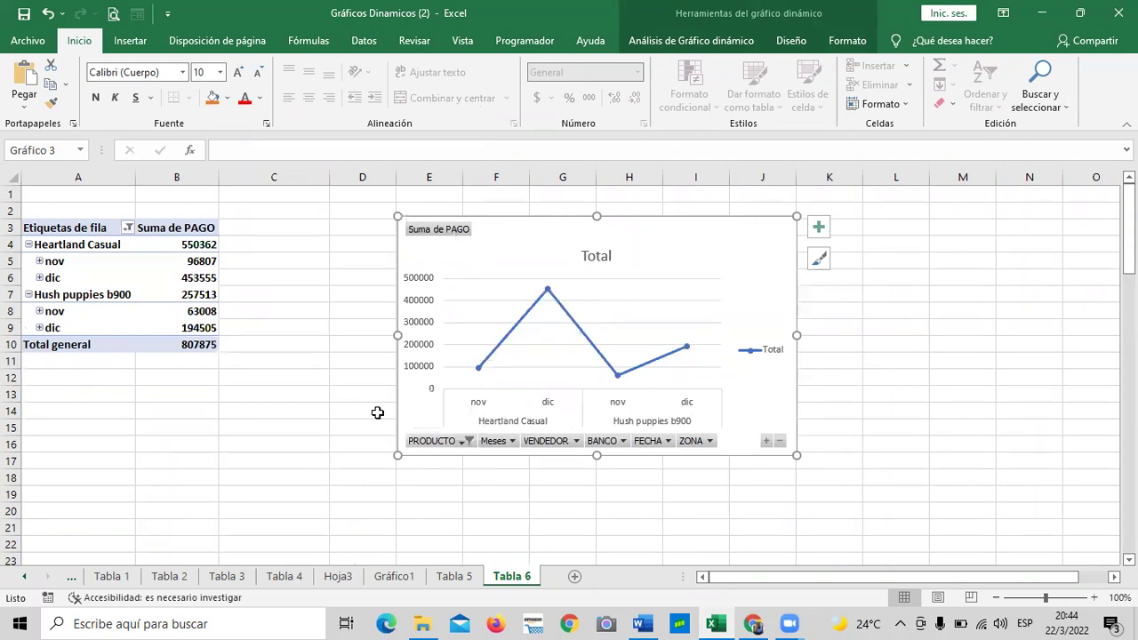
- Remove the legend from the pivot chart
{"action": "left_click", "coordinate": [754, 351]}
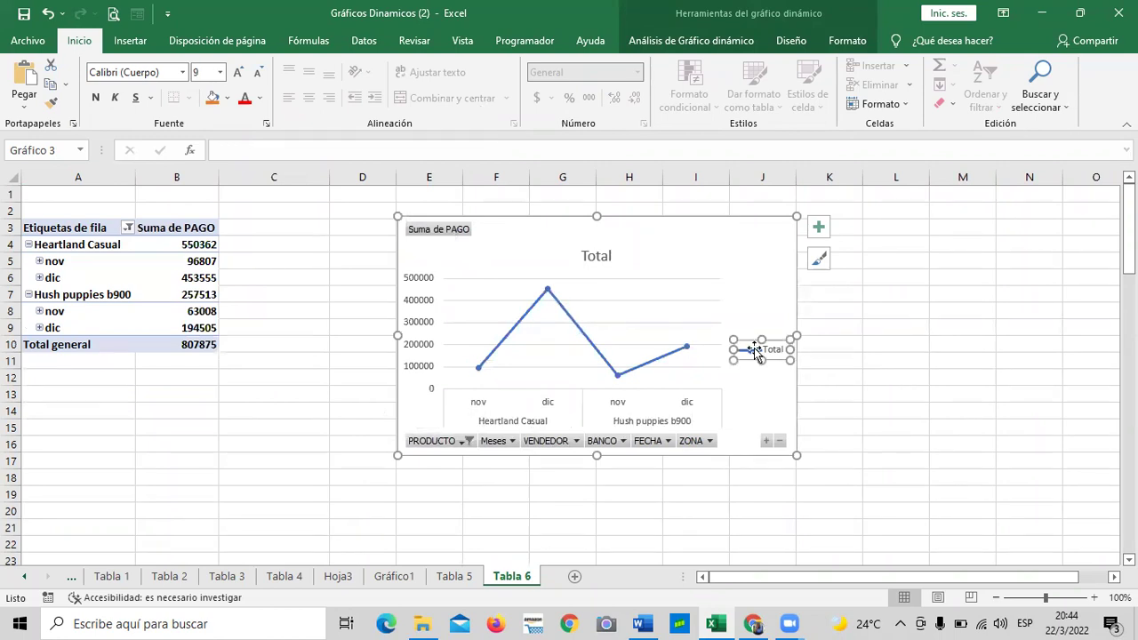
{"action": "left_click_drag", "start_coordinate": [762, 338], "coordinate": [763, 320]}
{"action": "left_click", "coordinate": [765, 295]}
{"action": "left_click", "coordinate": [819, 228]}
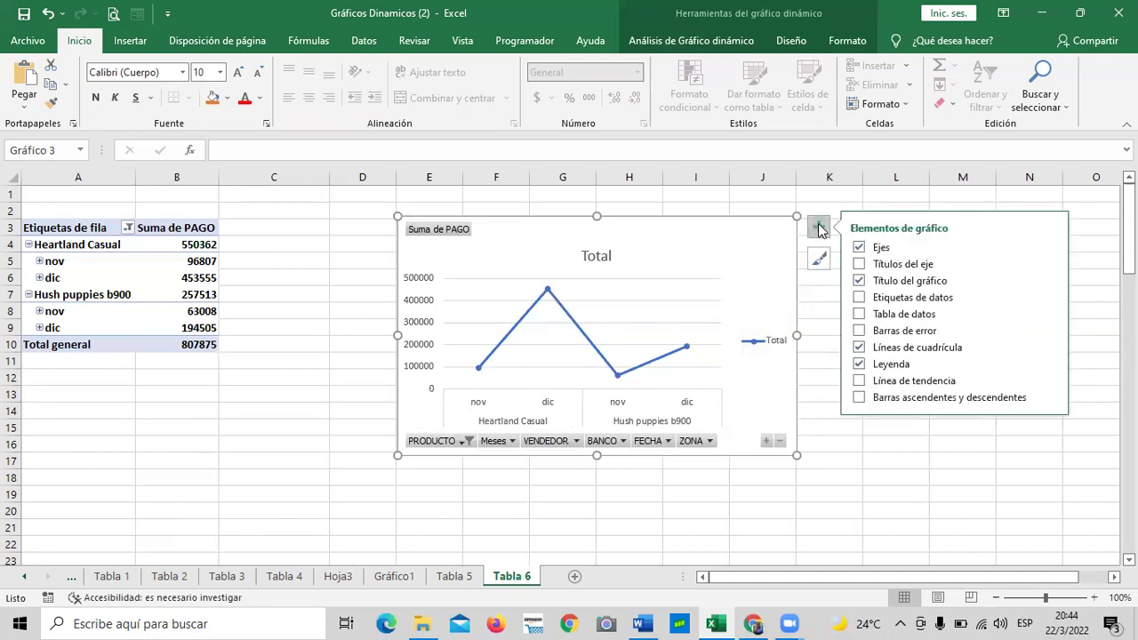
{"action": "left_click", "coordinate": [859, 365]}
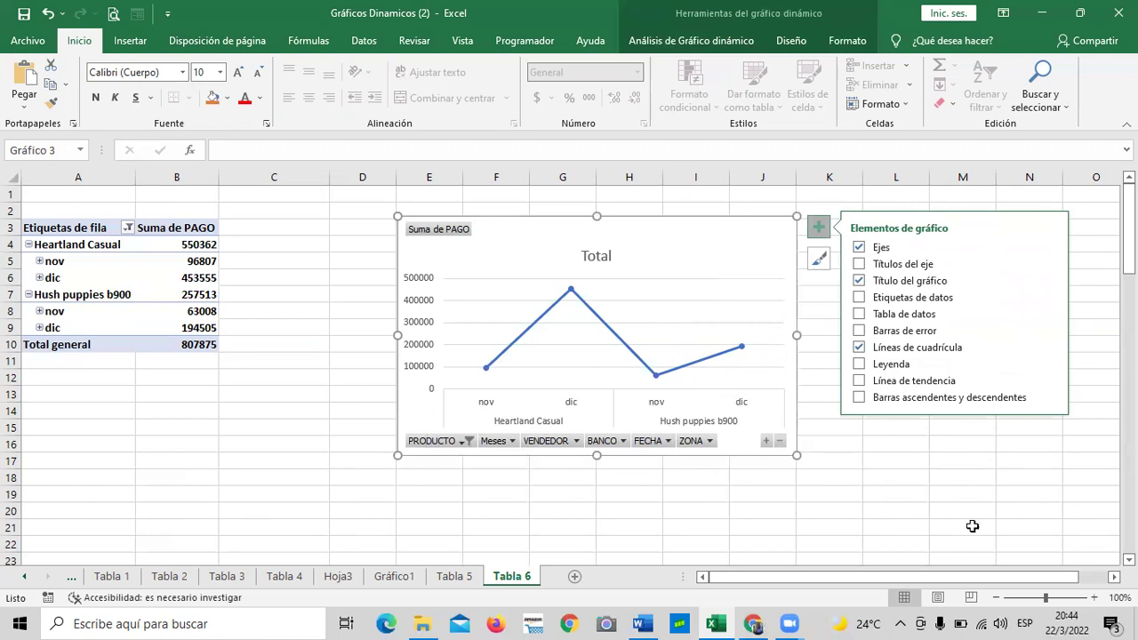
{"action": "left_click", "coordinate": [931, 495]}
- Reset the chart's PRODUCTO filter to include all products
{"action": "left_click", "coordinate": [711, 240]}
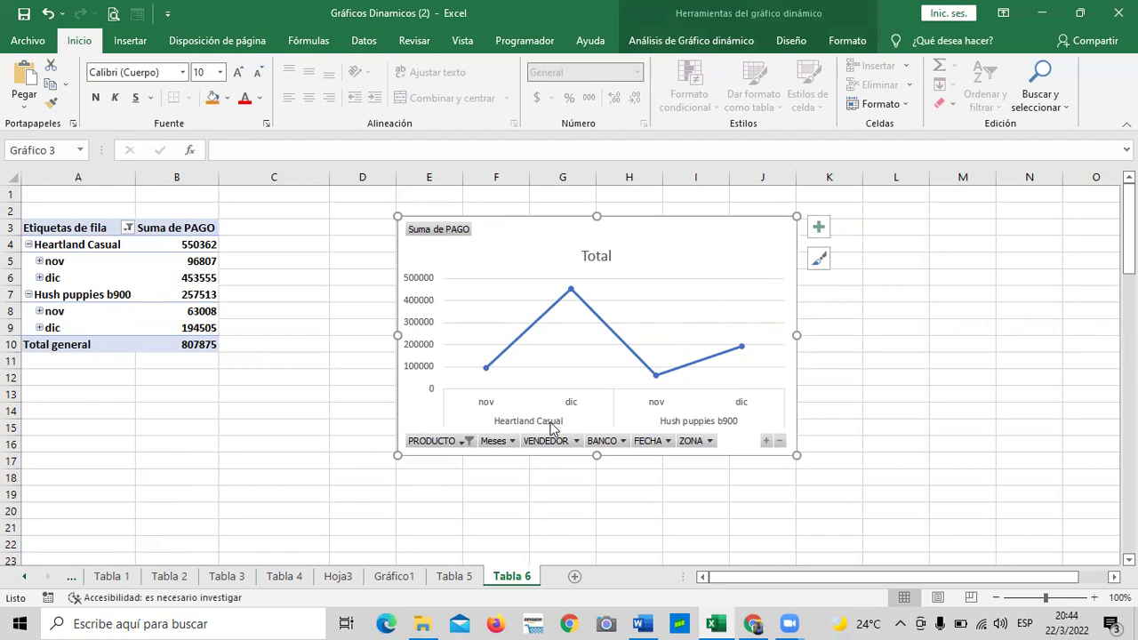
{"action": "left_click", "coordinate": [457, 443]}
{"action": "left_click", "coordinate": [282, 259]}
{"action": "left_click", "coordinate": [346, 413]}
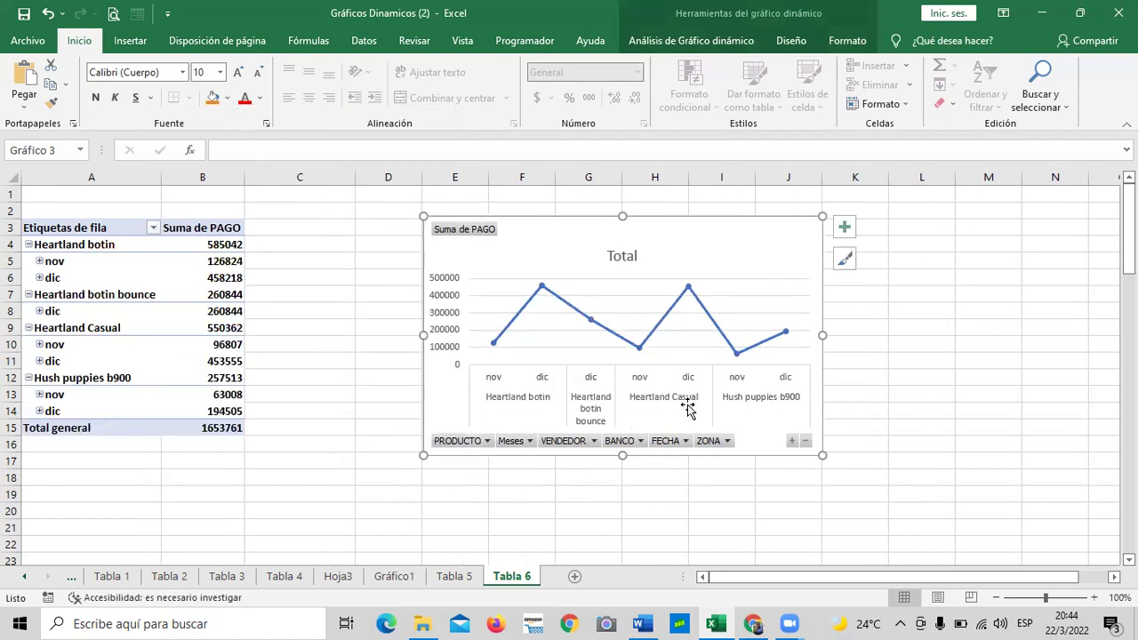
- Examine the filter choices offered by the pivot chart's PRODUCTO, Meses and VENDEDOR fields
{"action": "left_click", "coordinate": [482, 443]}
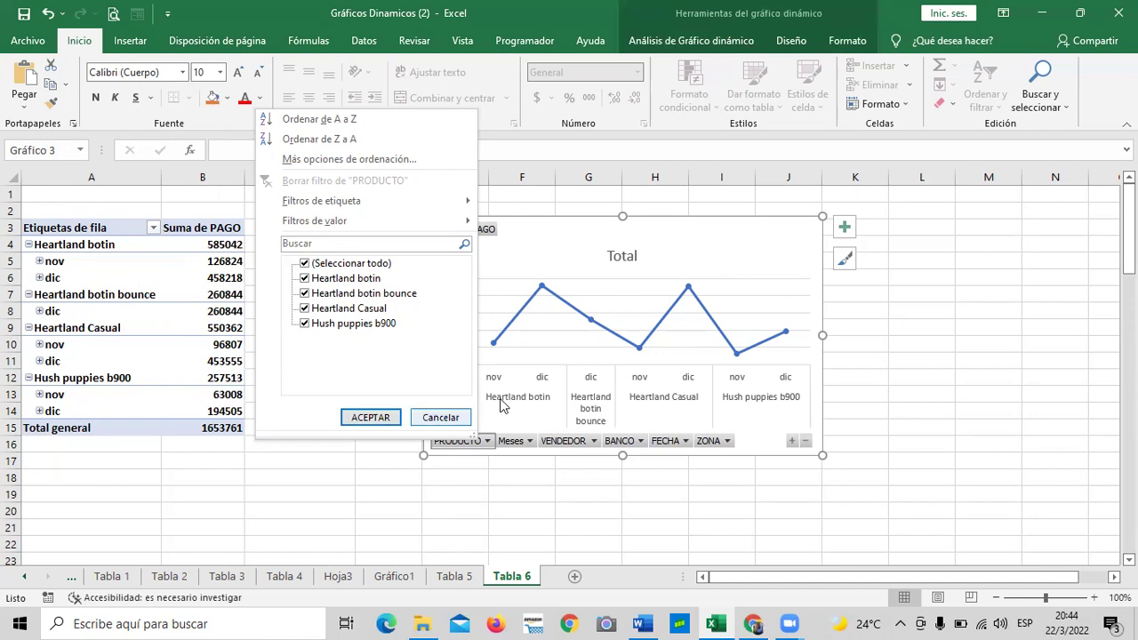
{"action": "left_click", "coordinate": [370, 418]}
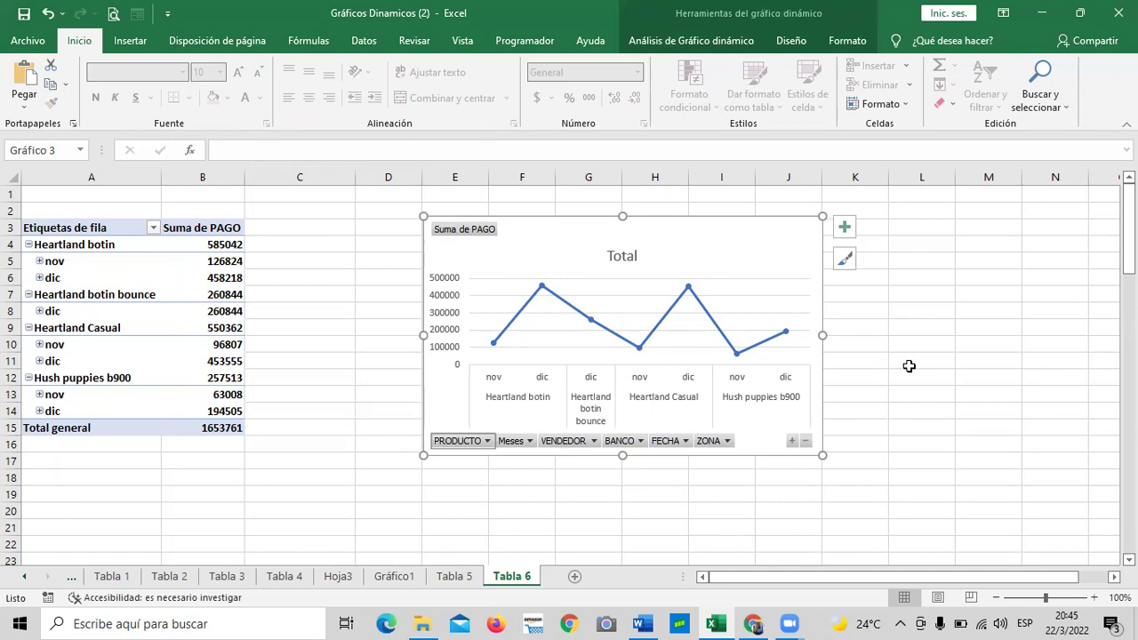
{"action": "left_click", "coordinate": [528, 441]}
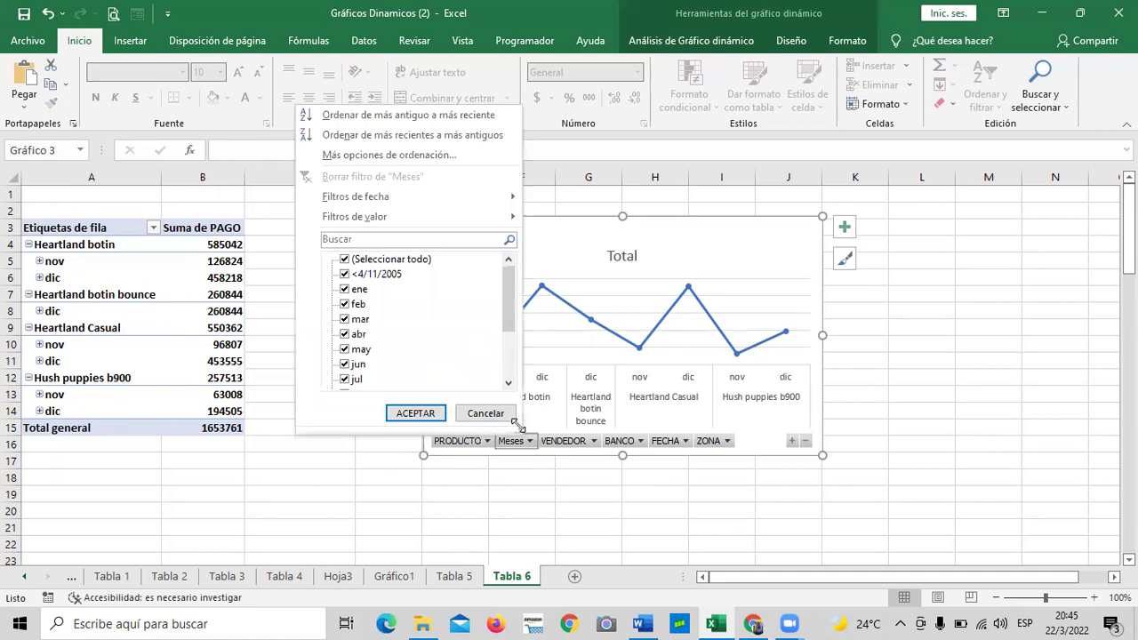
{"action": "left_click_drag", "start_coordinate": [511, 305], "coordinate": [511, 360]}
{"action": "left_click", "coordinate": [486, 413]}
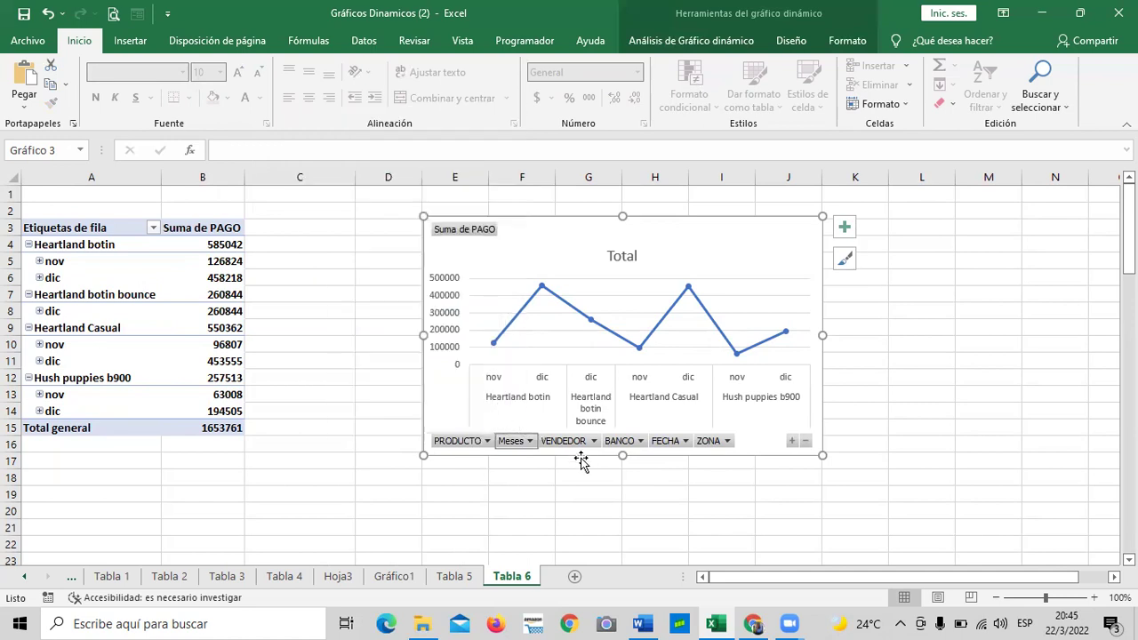
{"action": "left_click", "coordinate": [595, 441]}
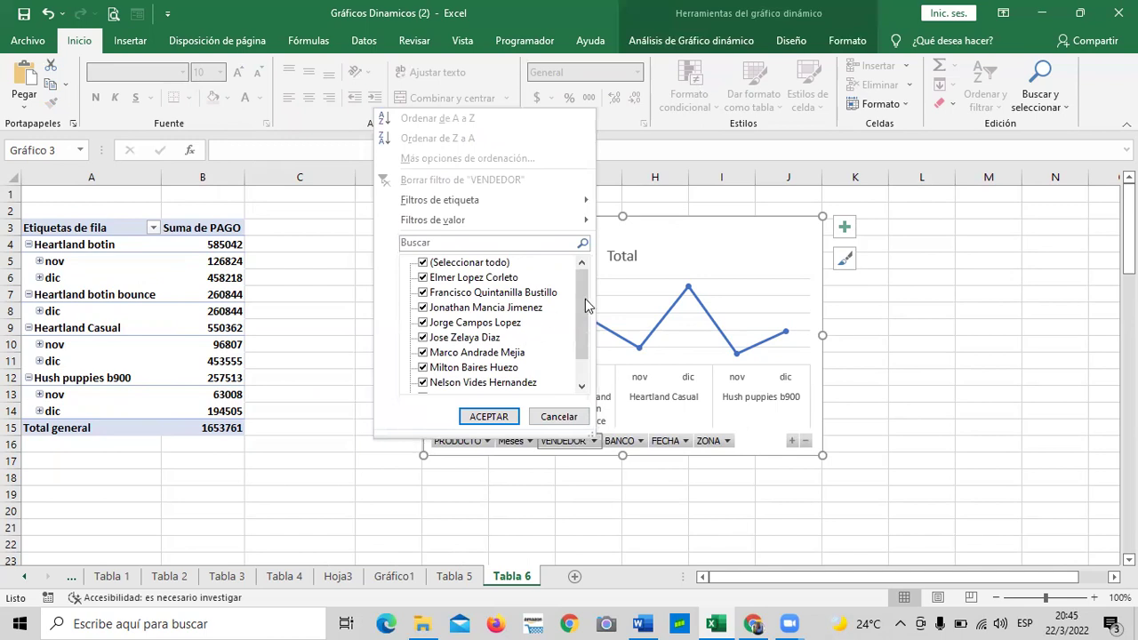
{"action": "left_click_drag", "start_coordinate": [586, 305], "coordinate": [587, 371]}
{"action": "left_click", "coordinate": [558, 416]}
- Filter the chart's BANCO field to only Agricola and Comercio
{"action": "left_click", "coordinate": [638, 441]}
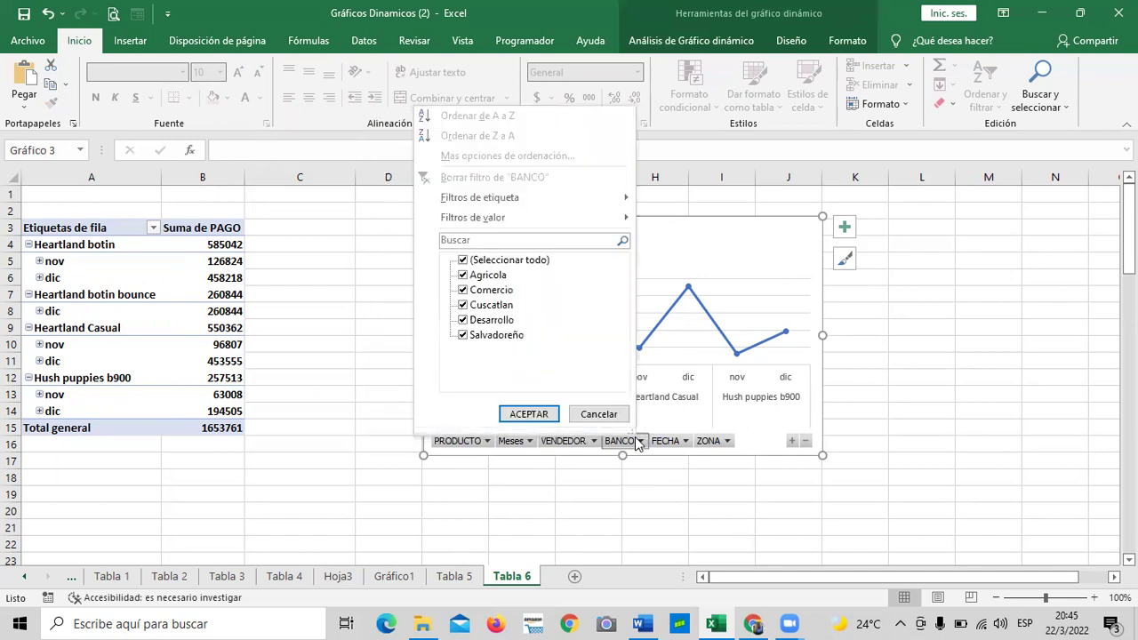
{"action": "left_click", "coordinate": [463, 261]}
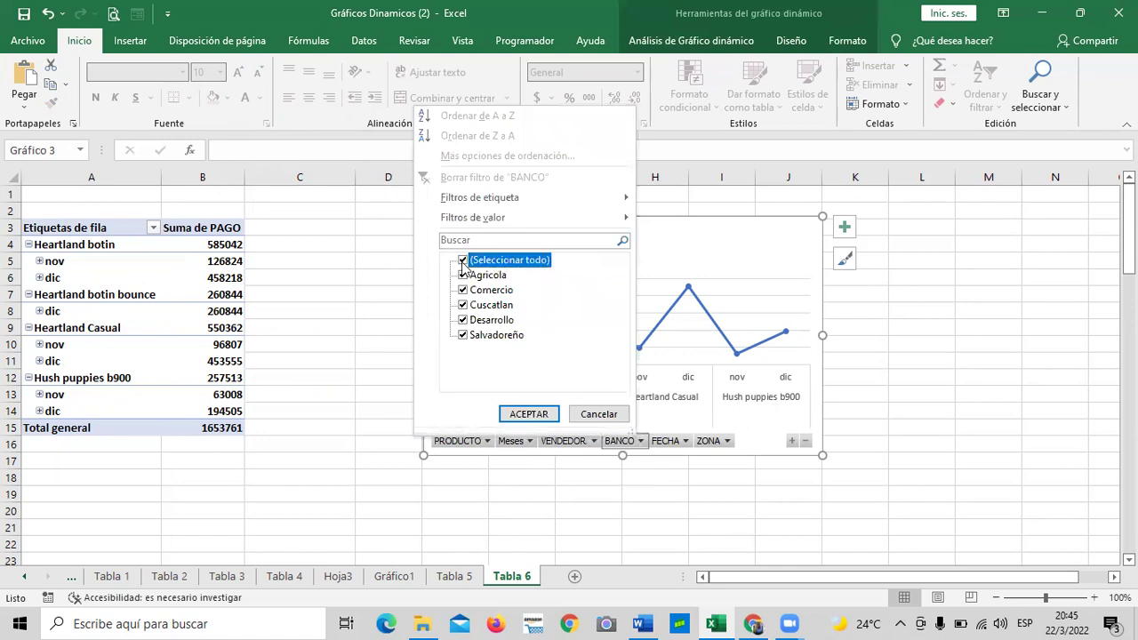
{"action": "left_click", "coordinate": [462, 275]}
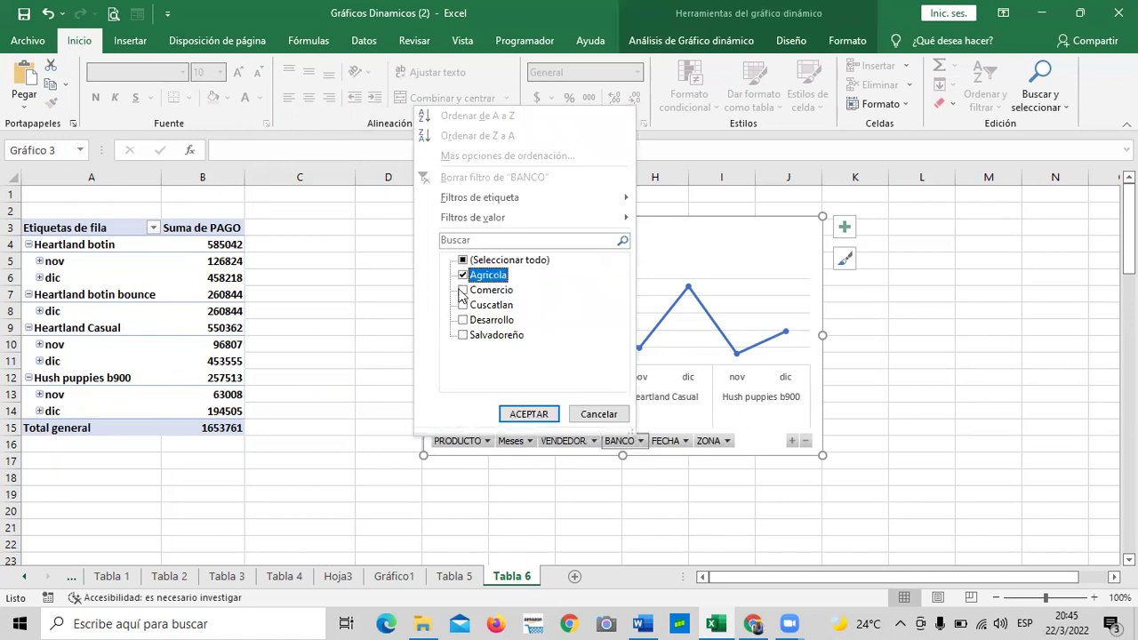
{"action": "left_click", "coordinate": [462, 290]}
{"action": "left_click", "coordinate": [530, 414]}
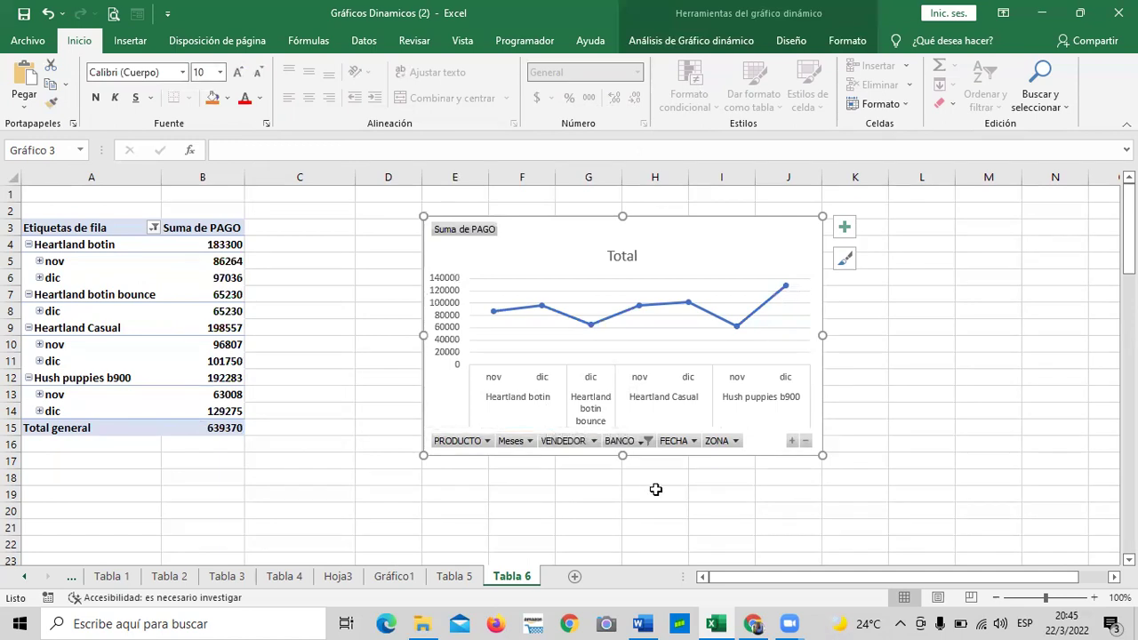
- Look at the chart's FECHA filter and reset the BANCO filter to include all banks
{"action": "left_click", "coordinate": [694, 441]}
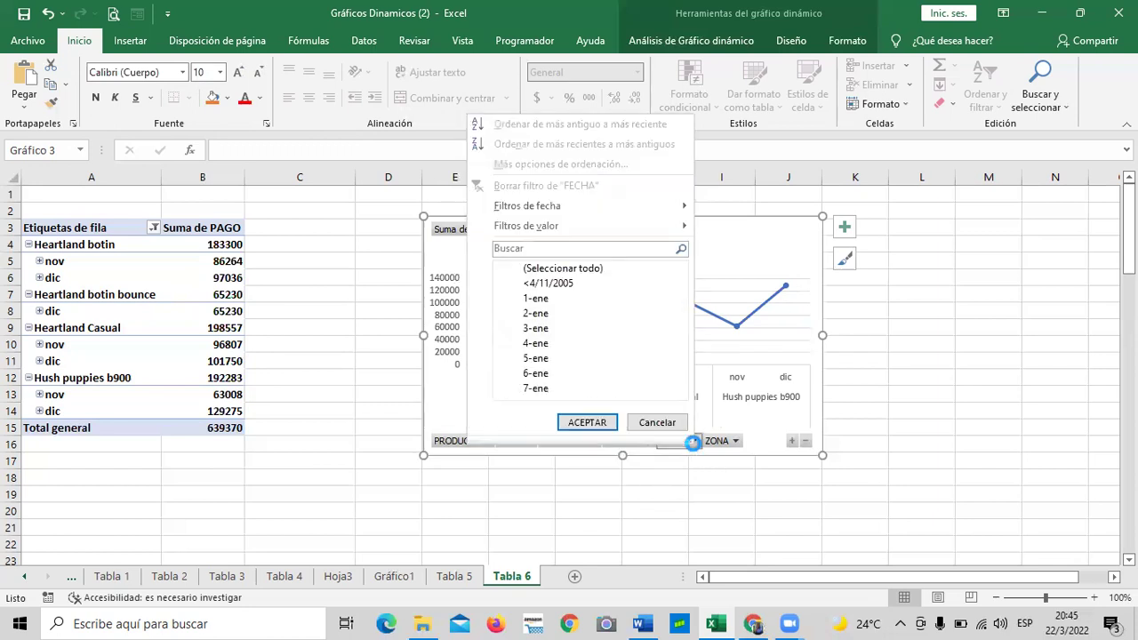
{"action": "left_click", "coordinate": [727, 443]}
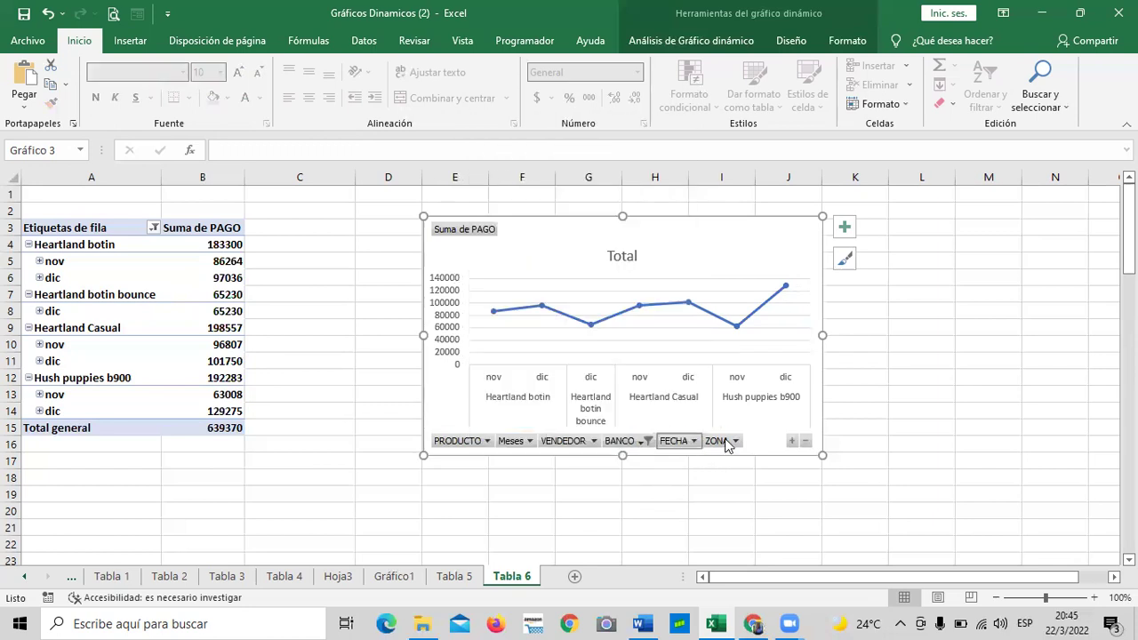
{"action": "left_click", "coordinate": [642, 441]}
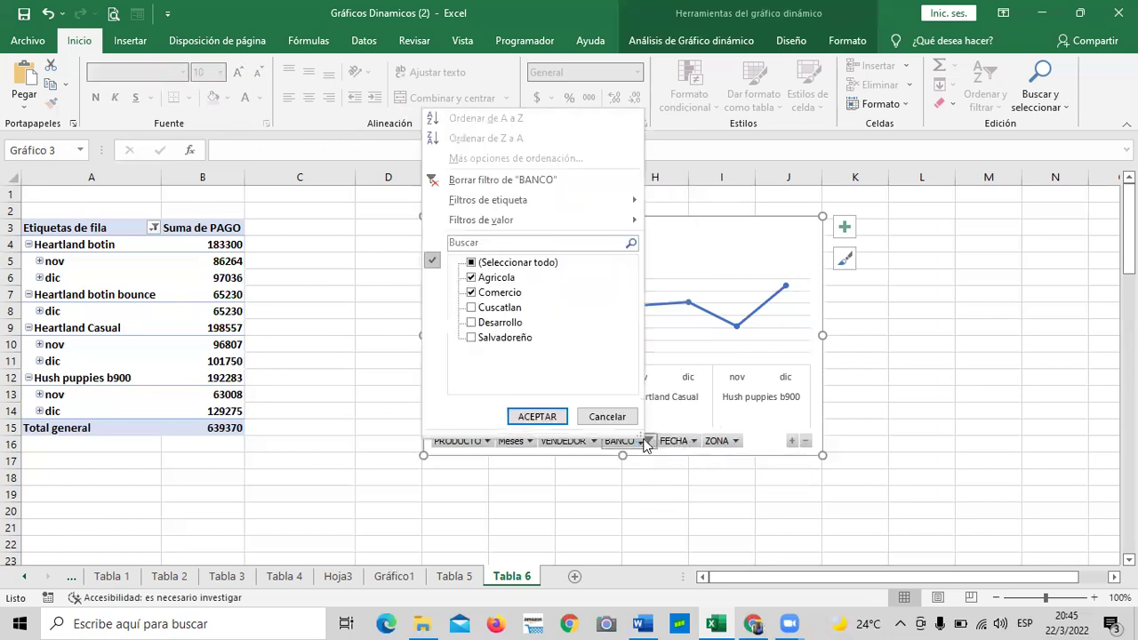
{"action": "left_click", "coordinate": [471, 262]}
{"action": "left_click", "coordinate": [537, 416]}
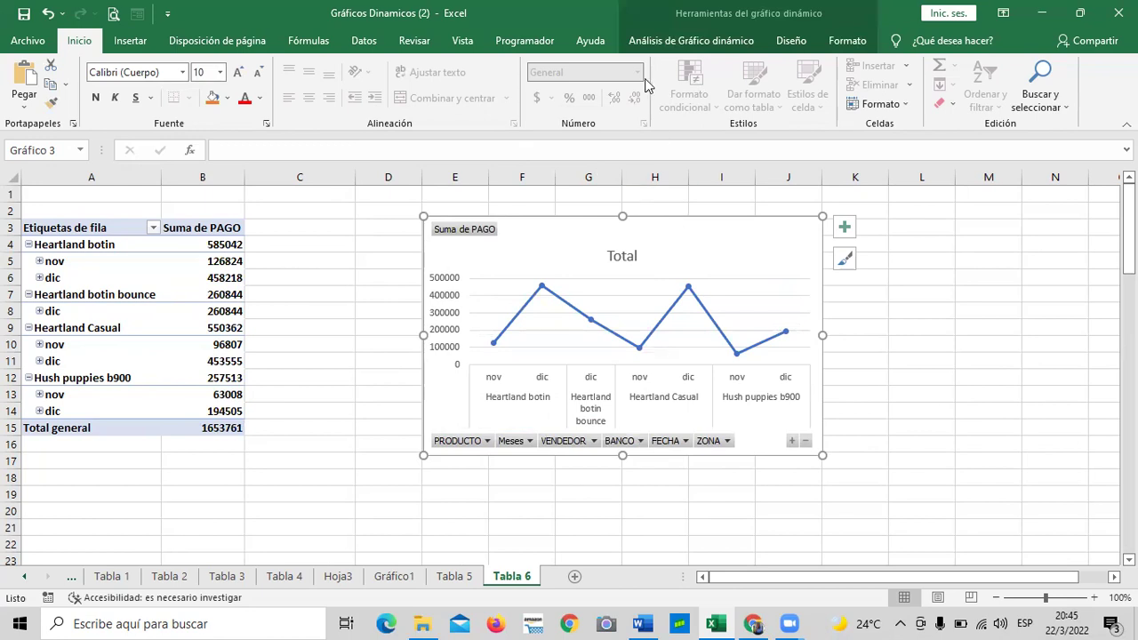
- Try quick layouts on the pivot chart, including Diseño 4 and one with axis titles and vertical drop lines
{"action": "left_click", "coordinate": [683, 44]}
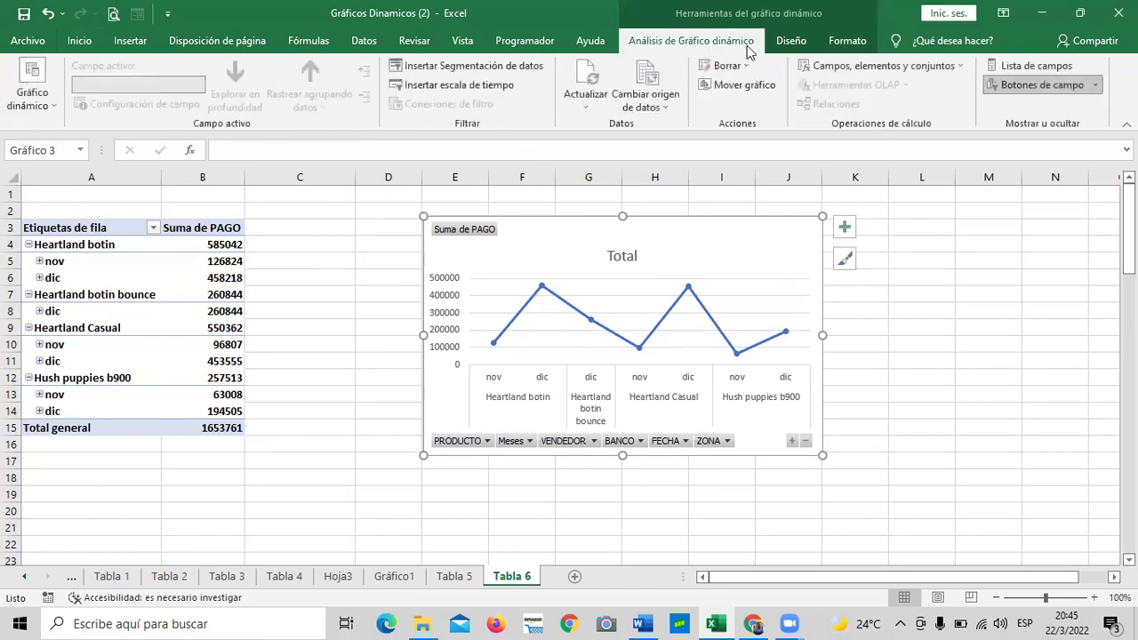
{"action": "left_click", "coordinate": [790, 40]}
{"action": "left_click", "coordinate": [110, 98]}
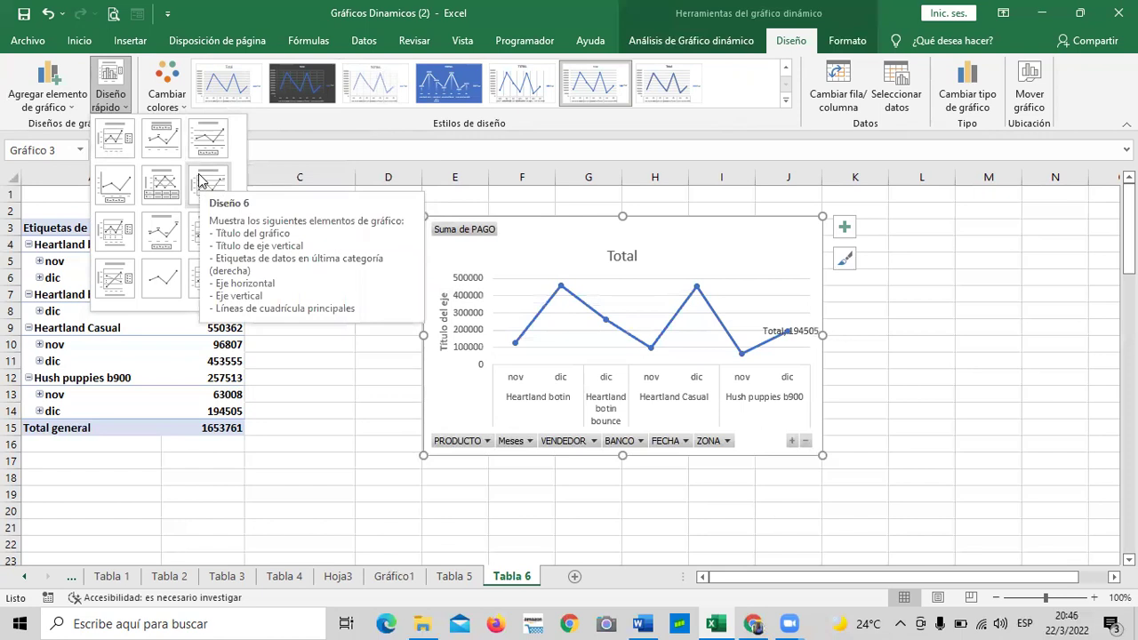
{"action": "left_click", "coordinate": [122, 179]}
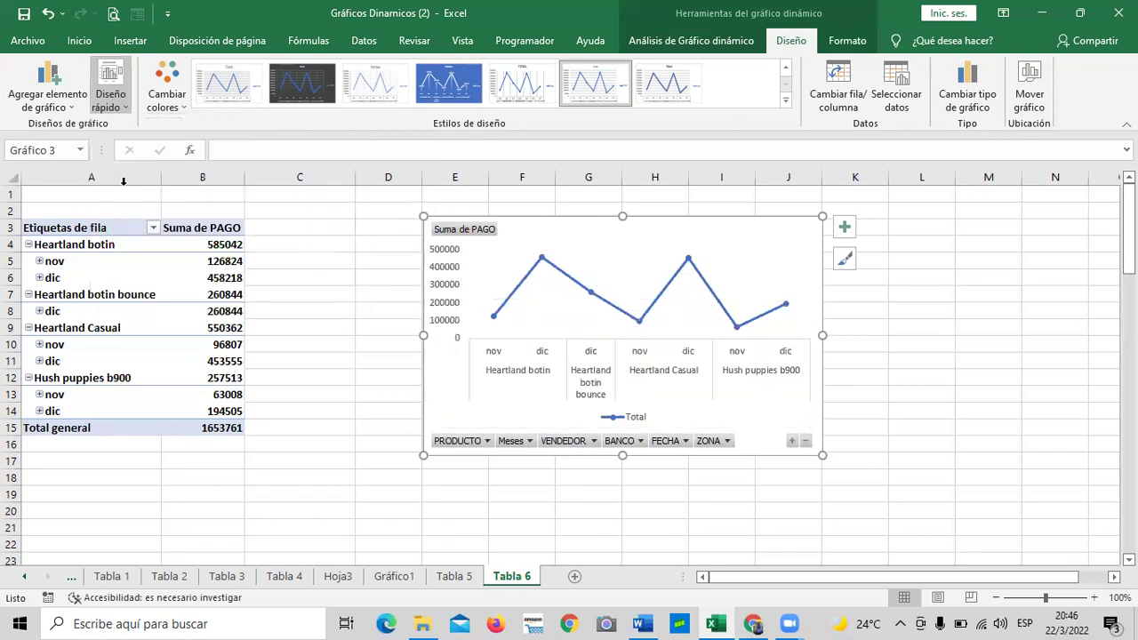
{"action": "left_click", "coordinate": [117, 97]}
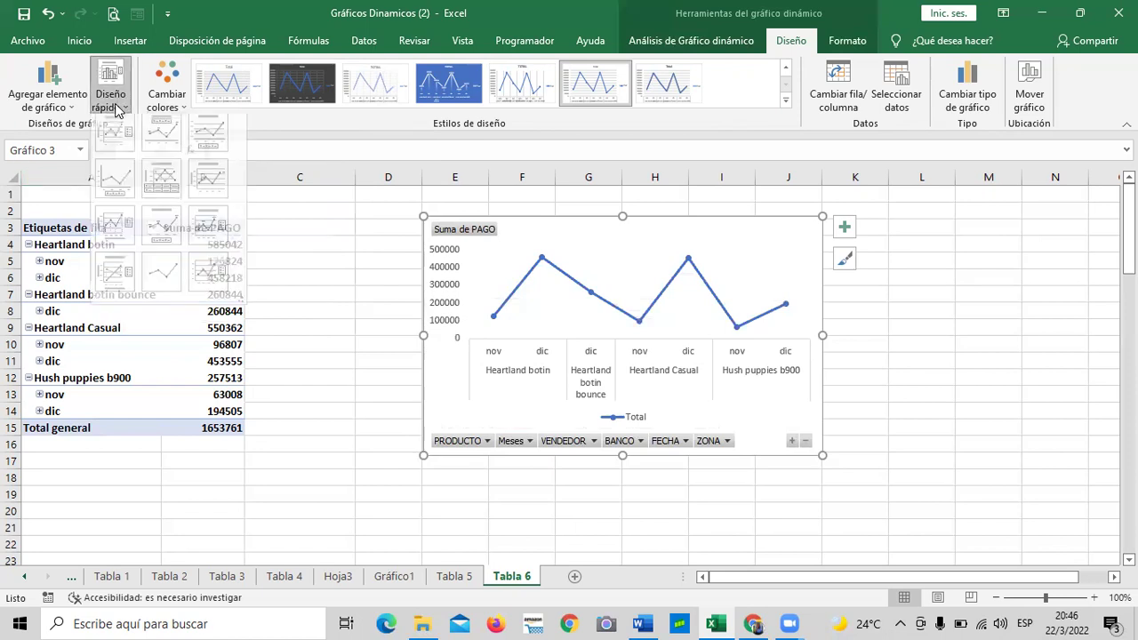
{"action": "key", "text": "Escape"}
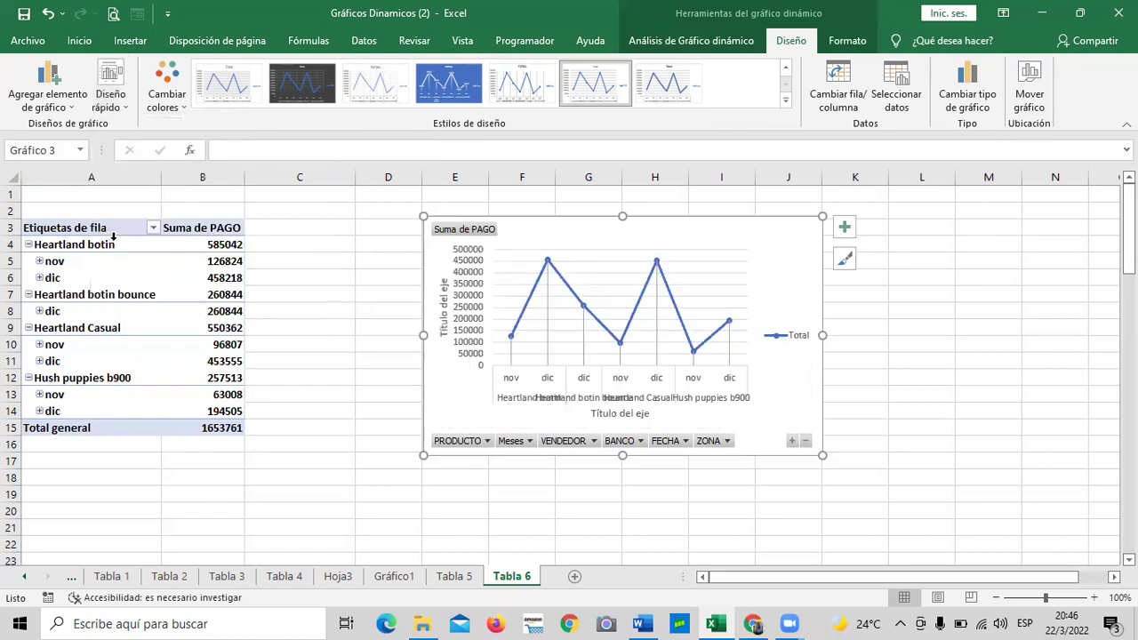
{"action": "left_click", "coordinate": [131, 114]}
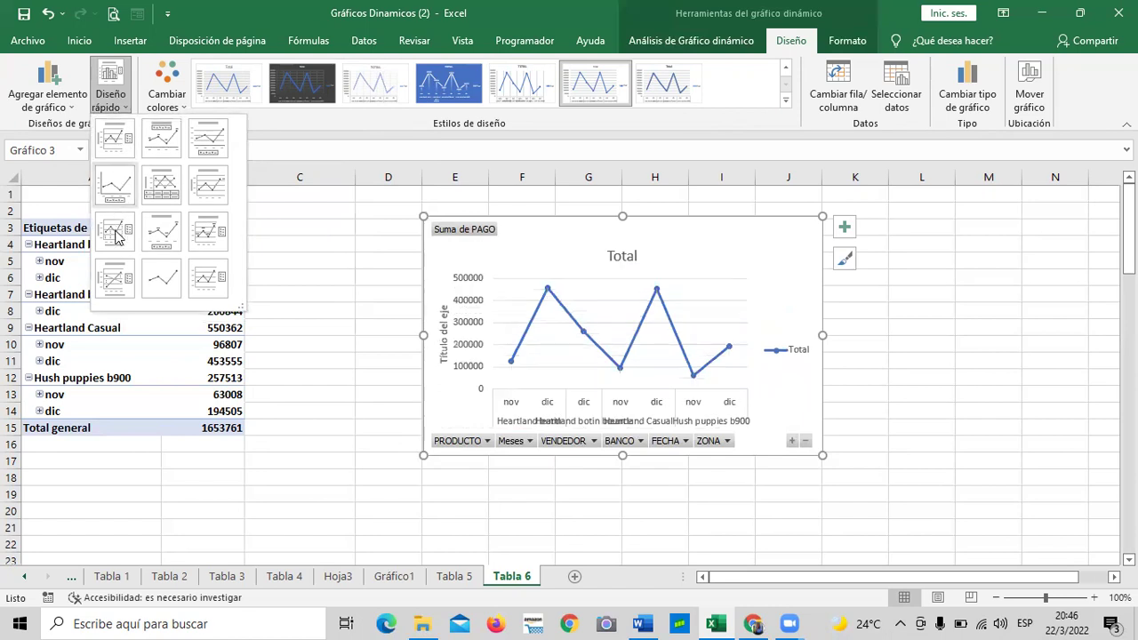
{"action": "key", "text": "Escape"}
- Apply the Diseño 1 quick layout and the dark Estilo 10 chart style to the pivot chart
{"action": "left_click", "coordinate": [116, 100]}
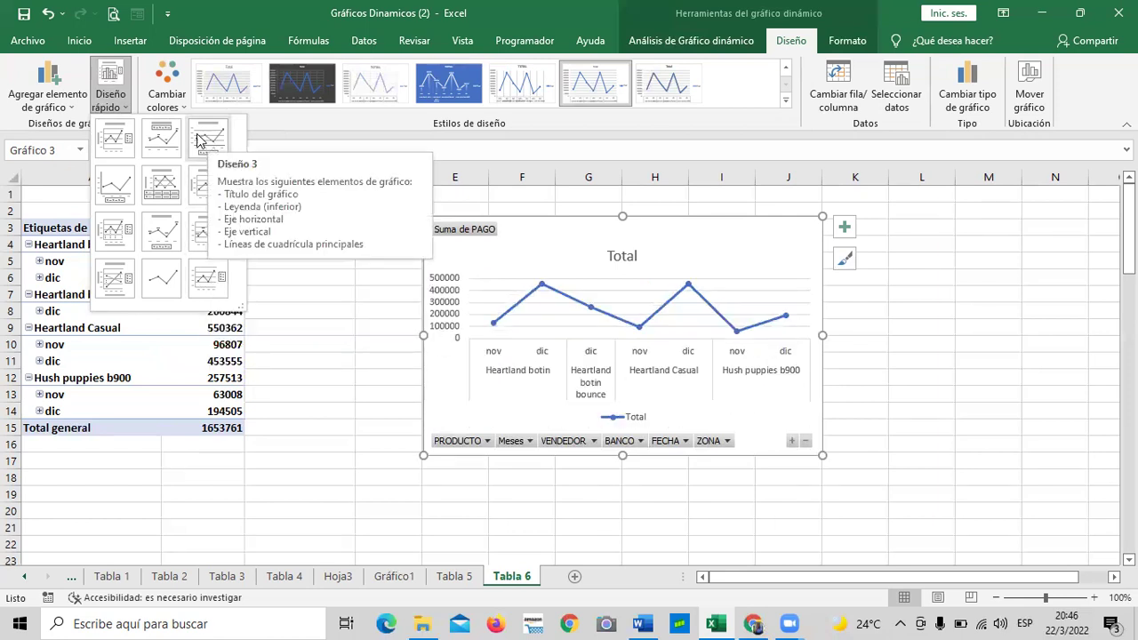
{"action": "left_click", "coordinate": [115, 140]}
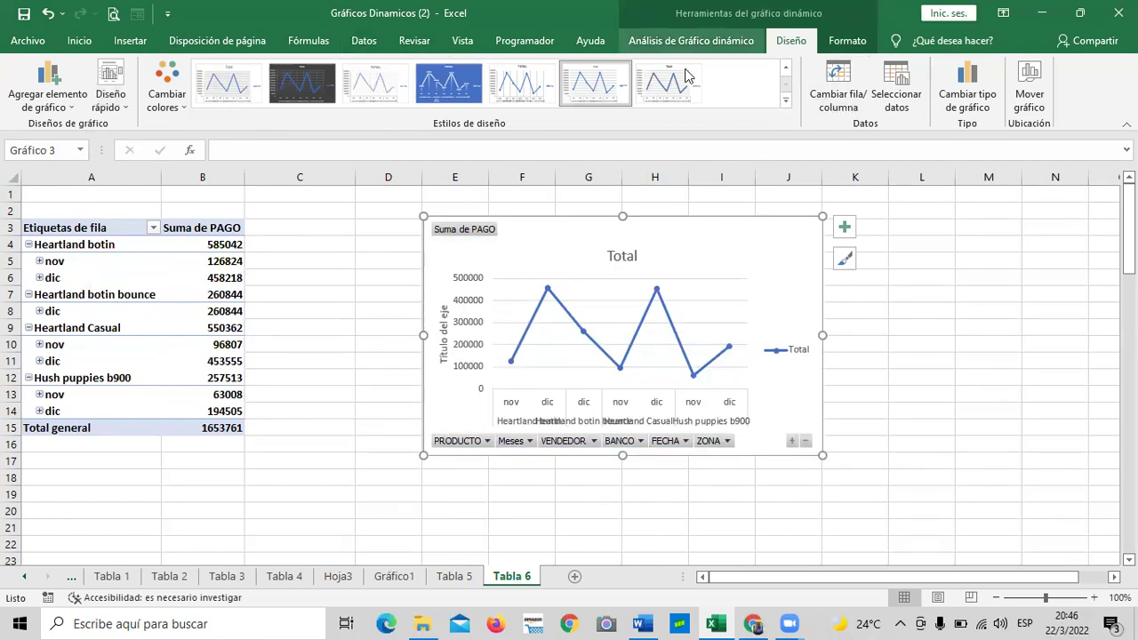
{"action": "left_click", "coordinate": [787, 101]}
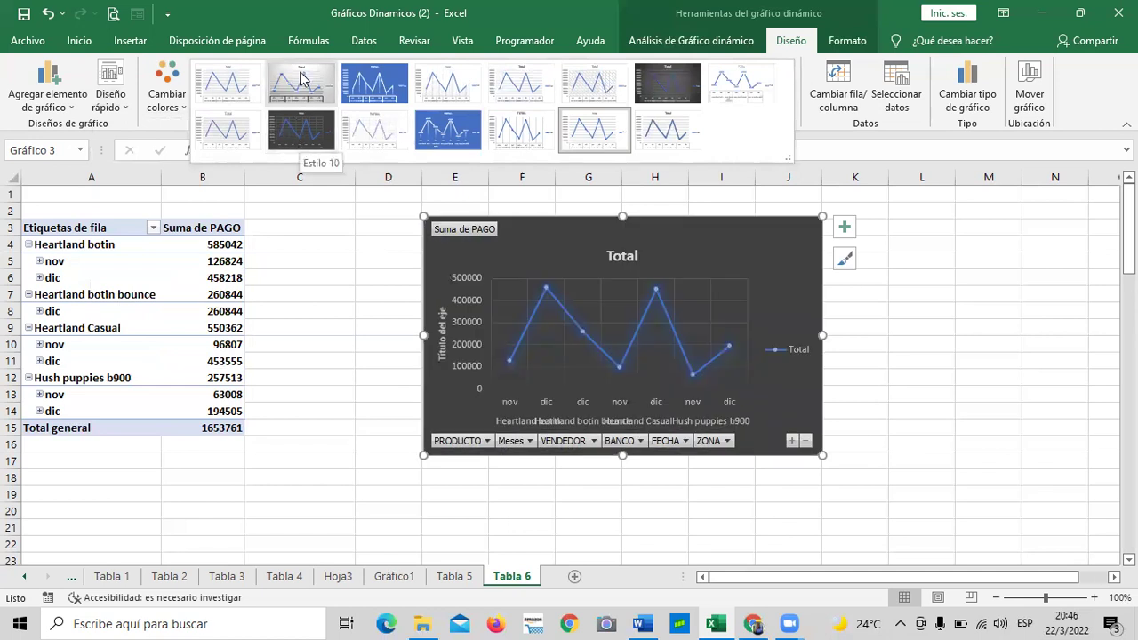
{"action": "left_click", "coordinate": [304, 124]}
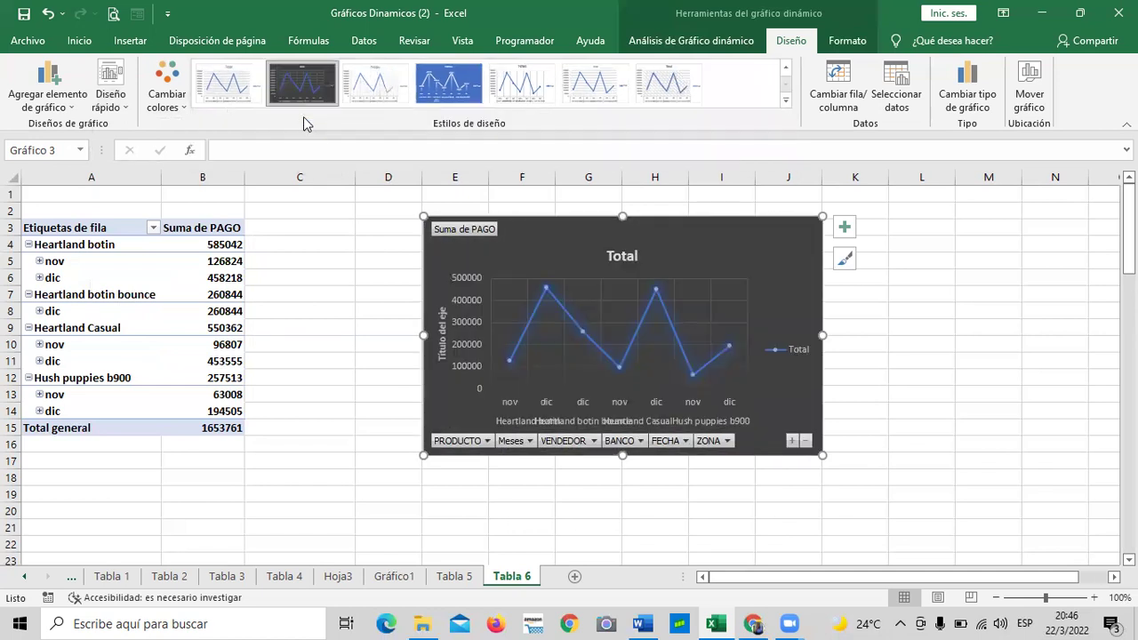
{"action": "left_click", "coordinate": [878, 391]}
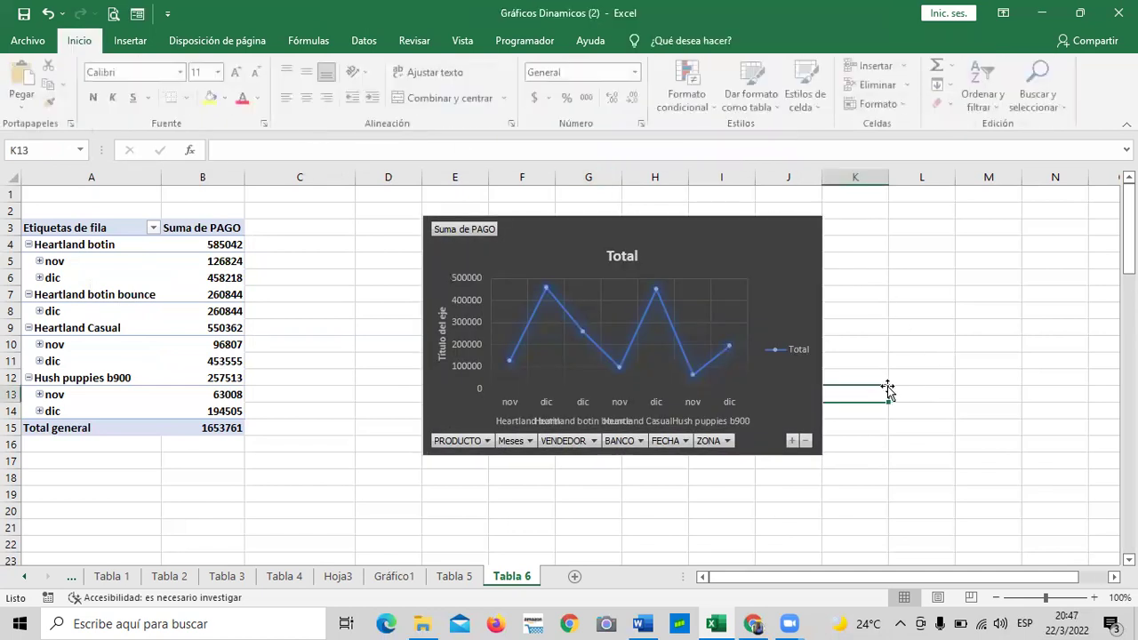
- Format the Total series line as a solid red line
{"action": "double_click", "coordinate": [708, 361]}
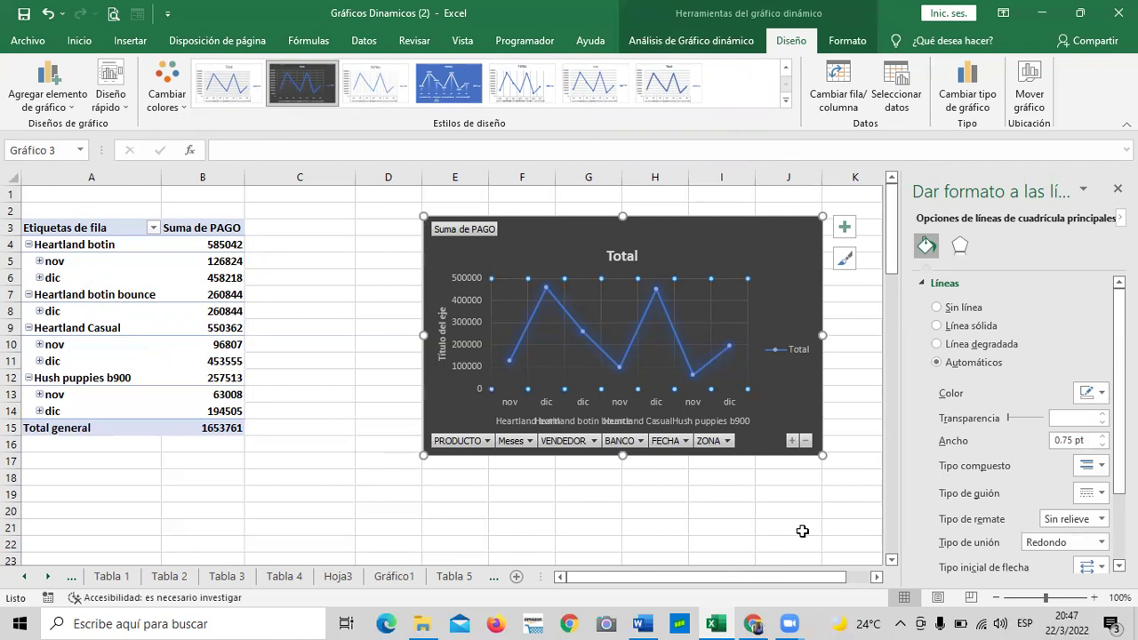
{"action": "left_click", "coordinate": [630, 347]}
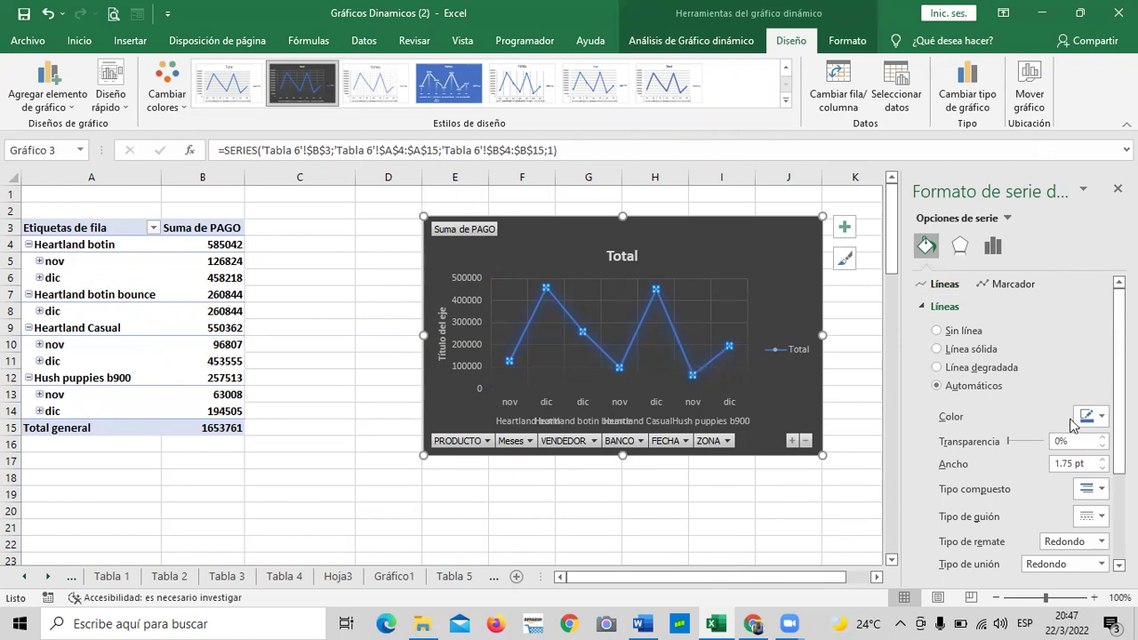
{"action": "left_click", "coordinate": [1102, 417]}
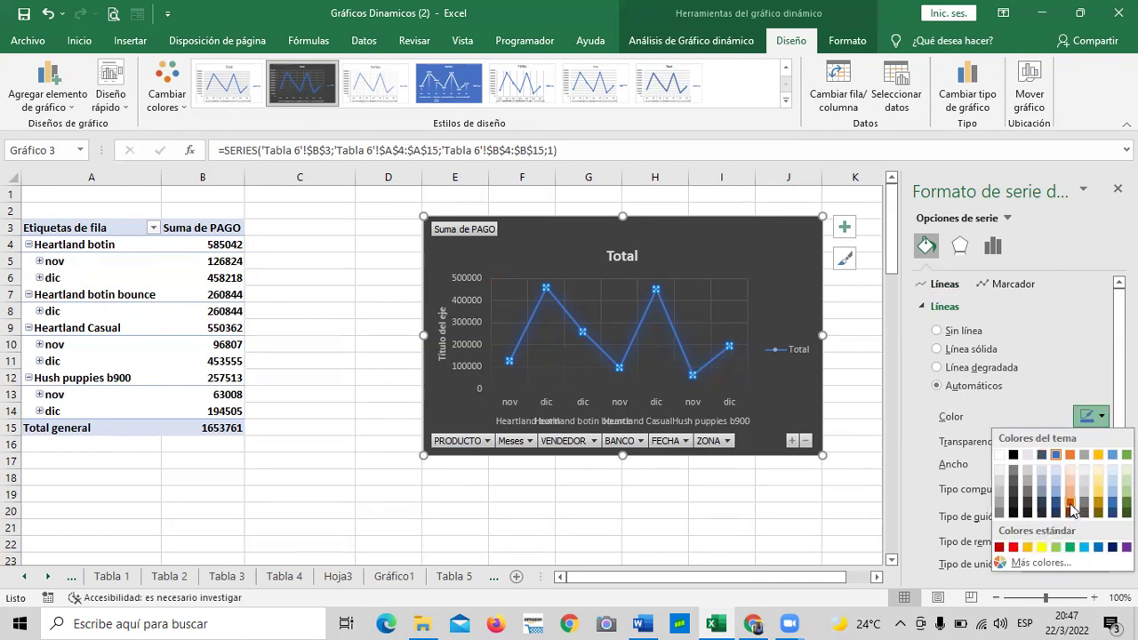
{"action": "left_click", "coordinate": [1014, 547]}
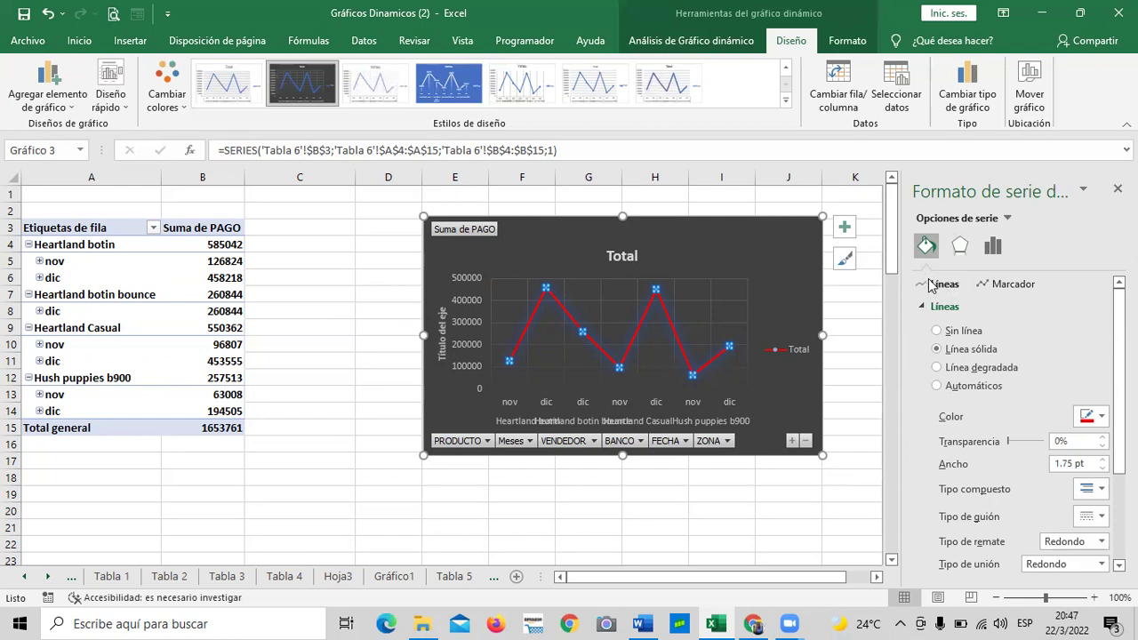
{"action": "left_click", "coordinate": [936, 348]}
- Check the compound line types for the Total series and set its join type to Unión angular
{"action": "scroll", "coordinate": [1023, 417], "scroll_direction": "down", "scroll_amount": 1}
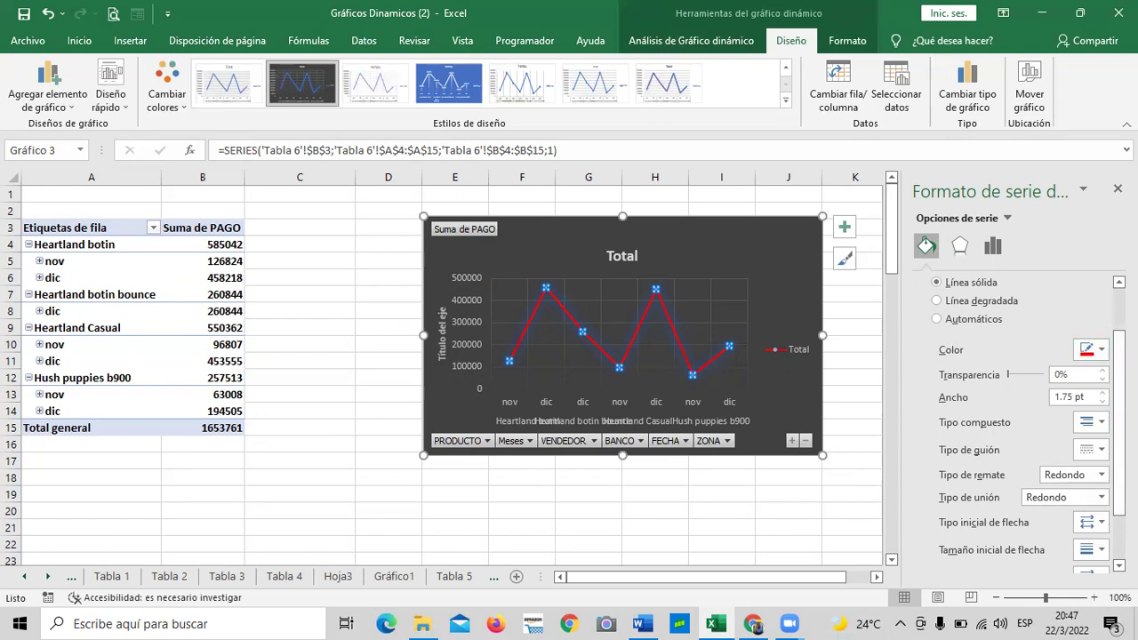
{"action": "scroll", "coordinate": [1103, 417], "scroll_direction": "down", "scroll_amount": 3}
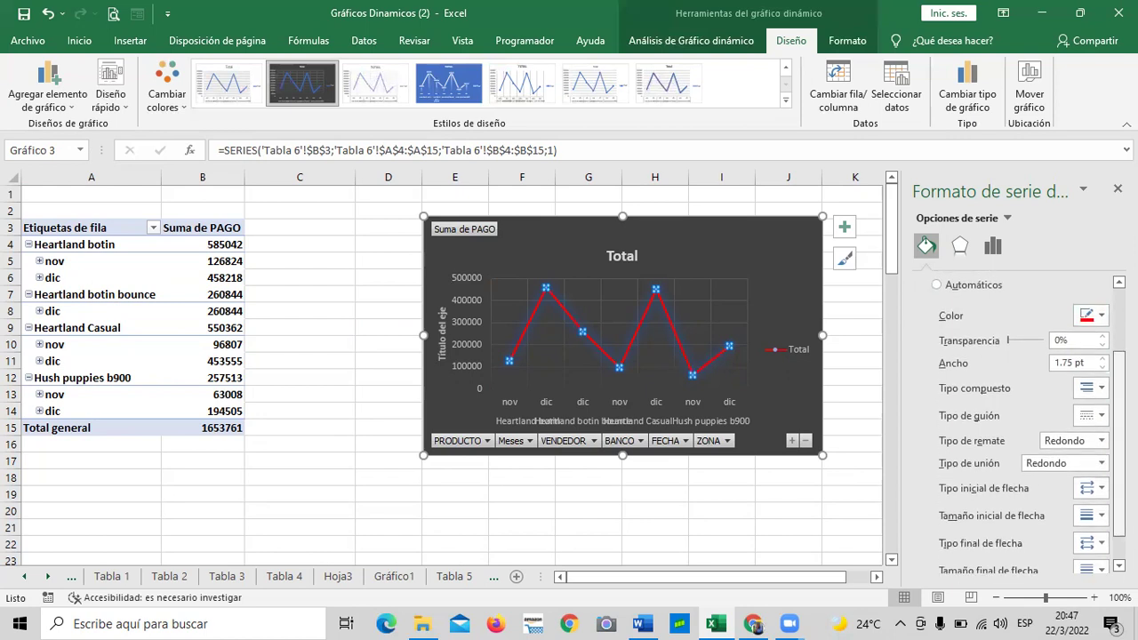
{"action": "left_click", "coordinate": [1102, 389]}
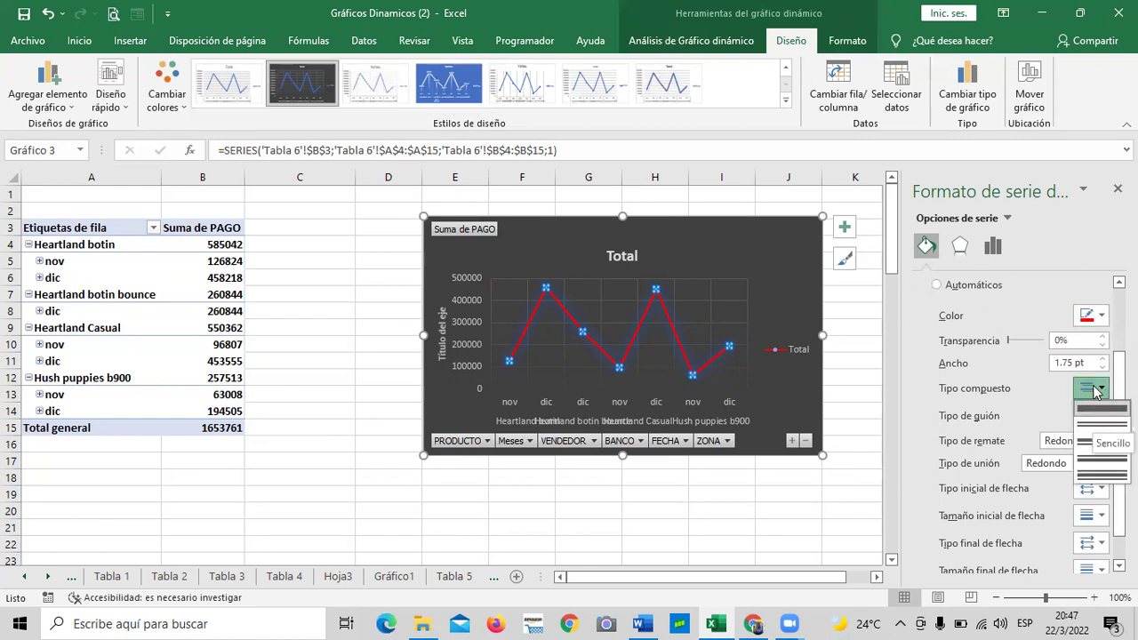
{"action": "left_click", "coordinate": [1098, 395]}
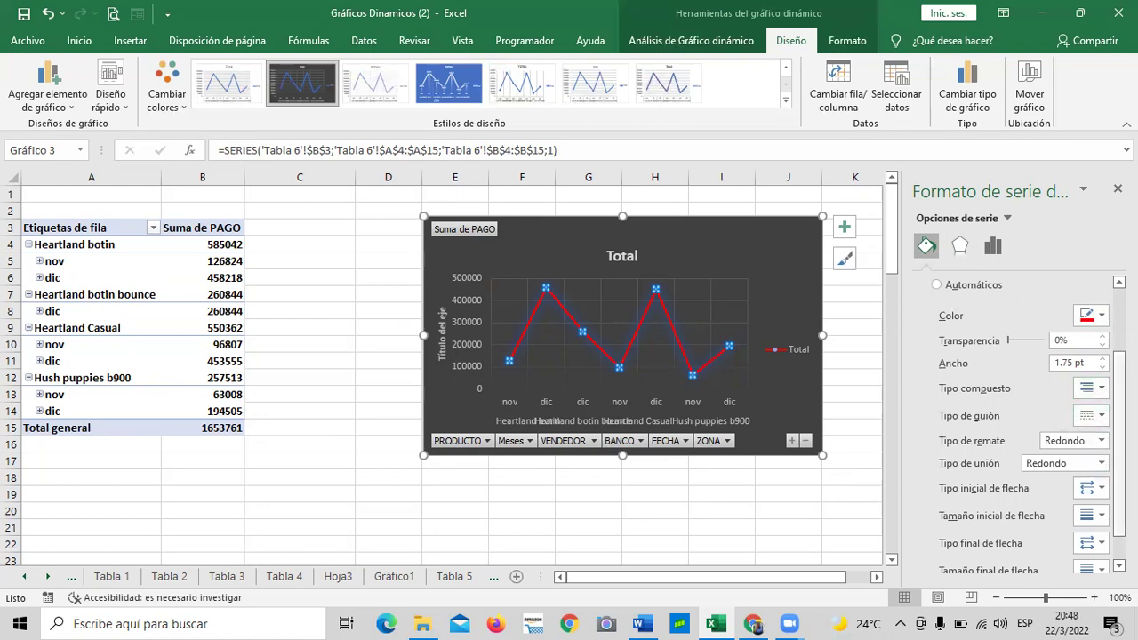
{"action": "left_click", "coordinate": [1101, 463]}
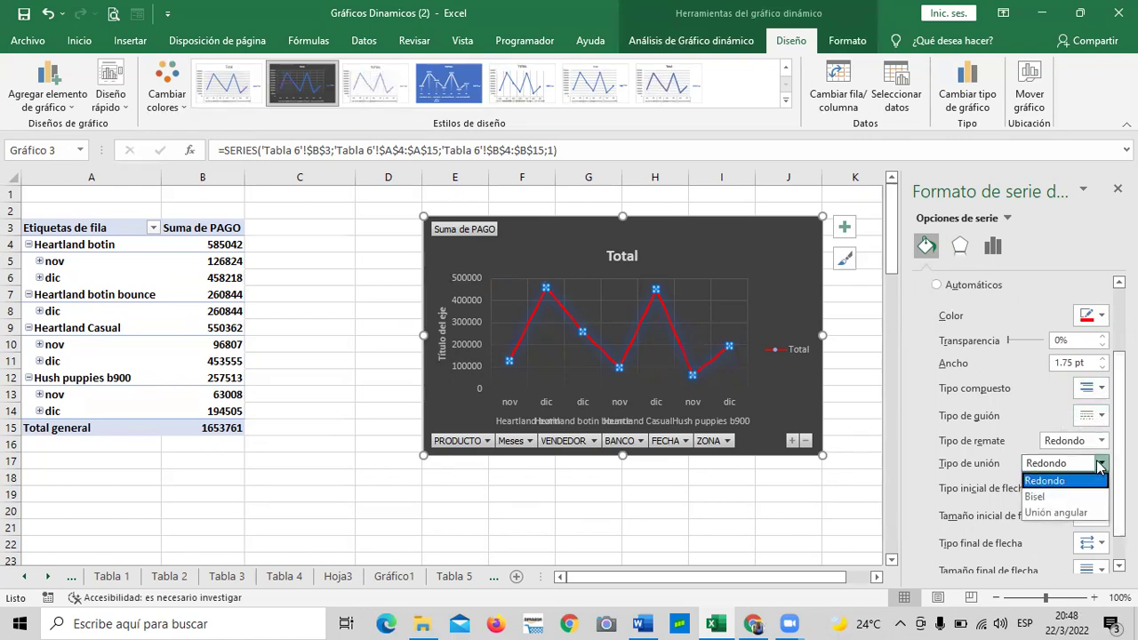
{"action": "left_click", "coordinate": [1058, 512]}
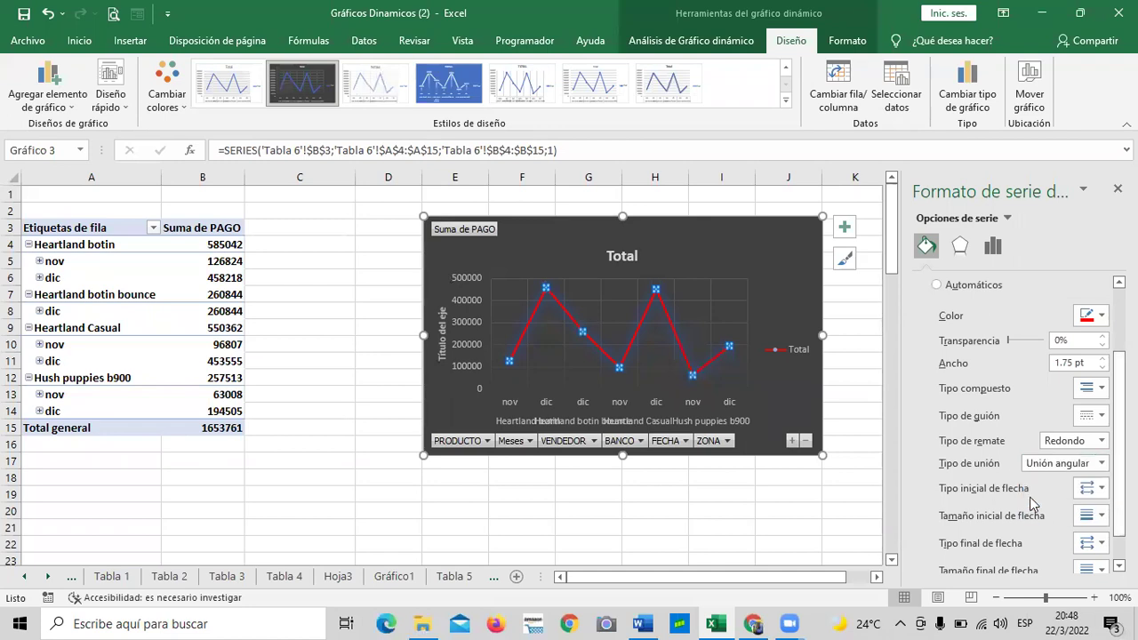
{"action": "left_click", "coordinate": [729, 346]}
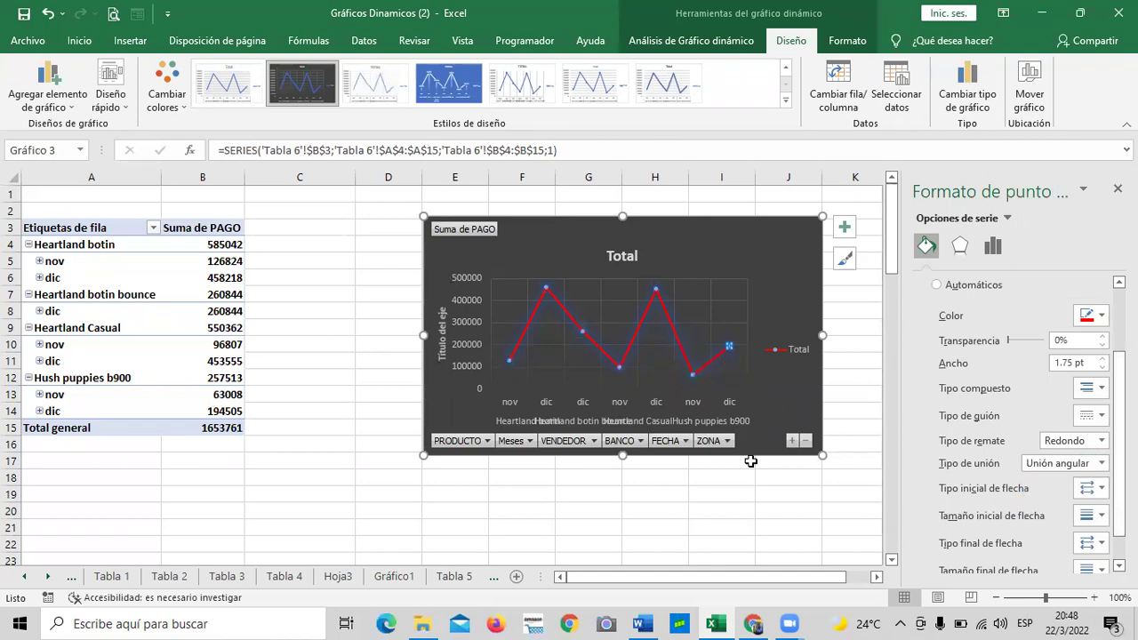
- Close the formatting pane and enlarge the pivot chart so it reaches into column K and down to about row 18
{"action": "left_click", "coordinate": [790, 529]}
{"action": "left_click", "coordinate": [728, 339]}
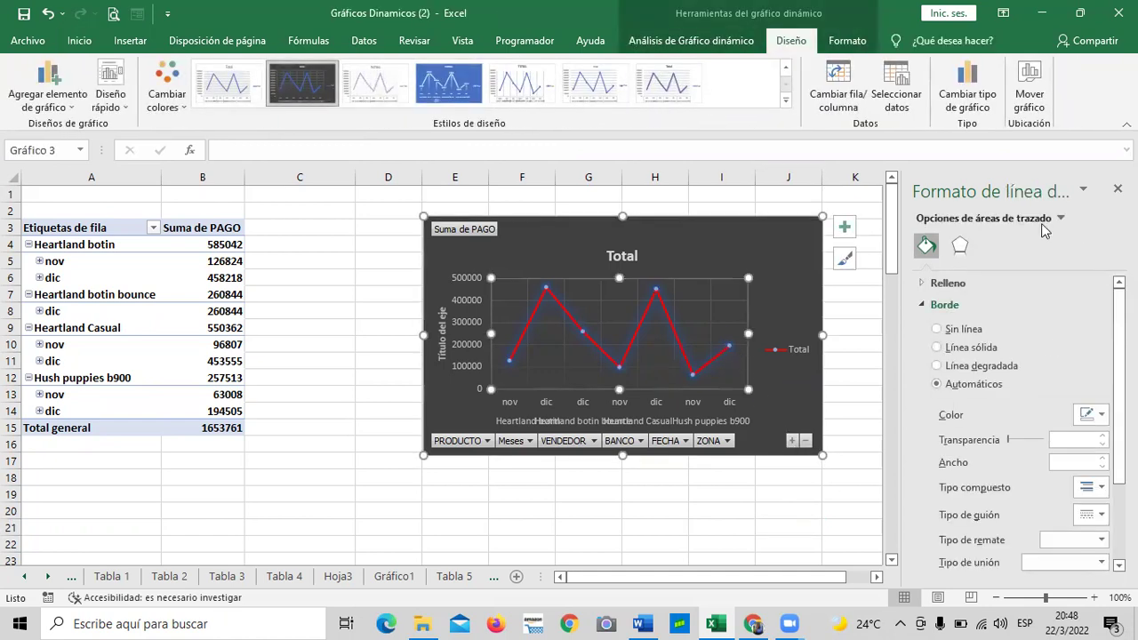
{"action": "left_click", "coordinate": [1118, 188]}
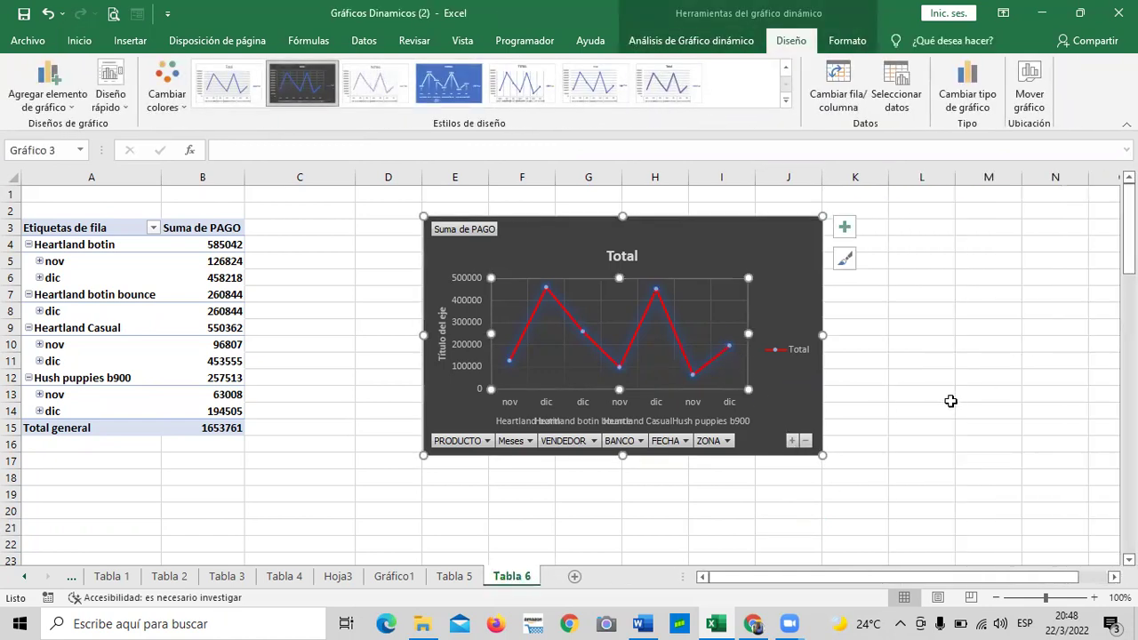
{"action": "left_click", "coordinate": [948, 399]}
{"action": "left_click", "coordinate": [745, 367]}
{"action": "left_click_drag", "start_coordinate": [822, 455], "coordinate": [865, 489]}
{"action": "left_click", "coordinate": [958, 410]}
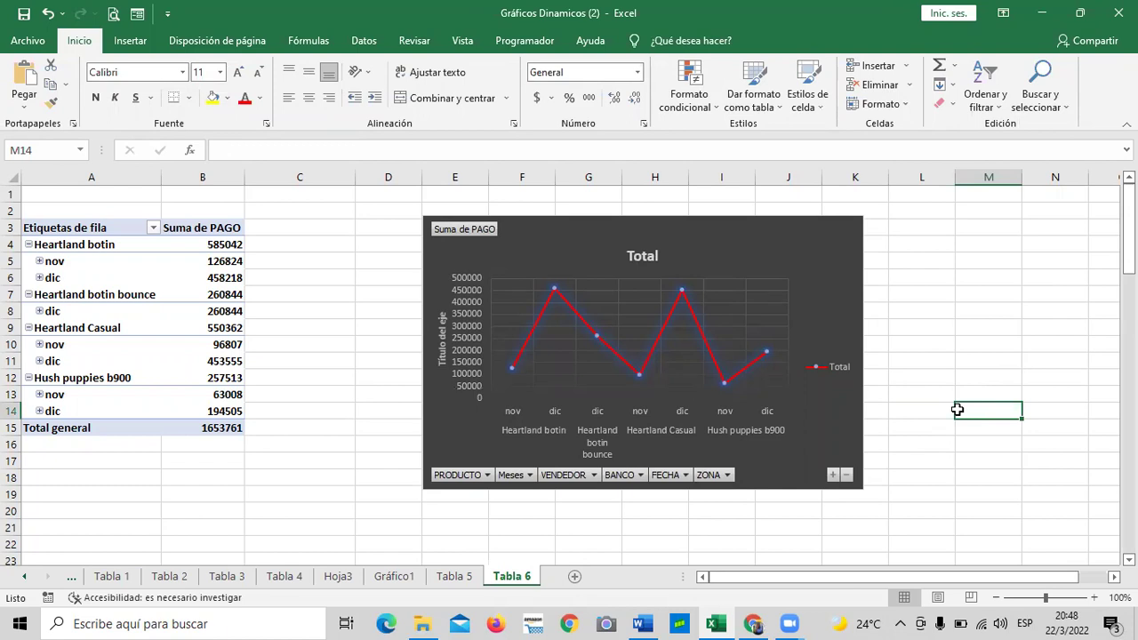
- Format the chart area's fill as Relleno con imagen o textura
{"action": "left_click", "coordinate": [758, 237]}
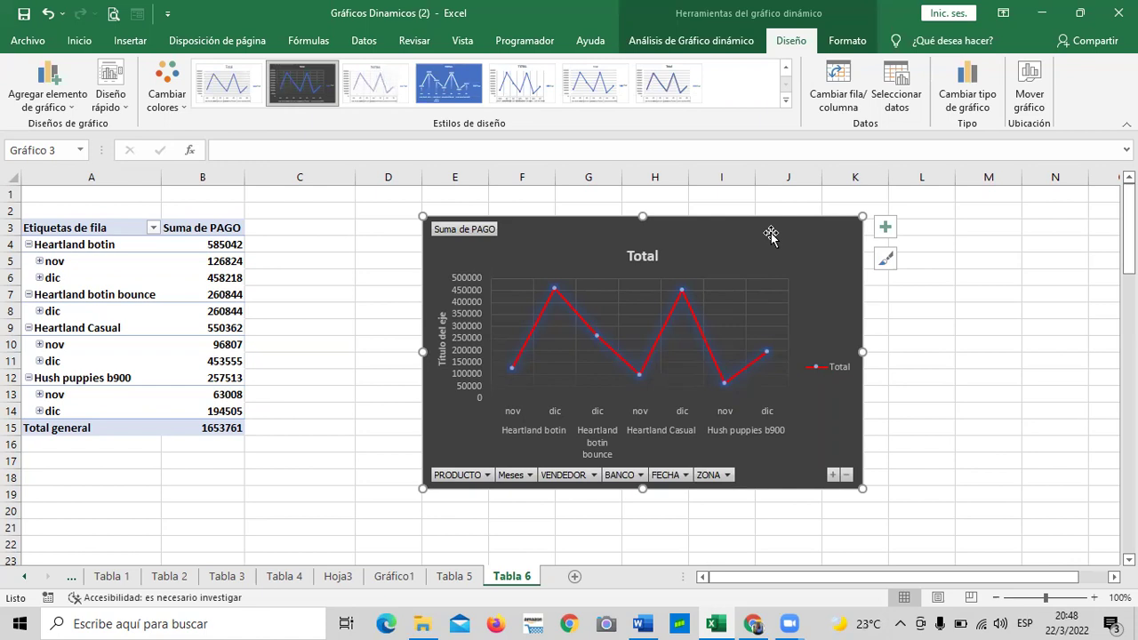
{"action": "double_click", "coordinate": [771, 233]}
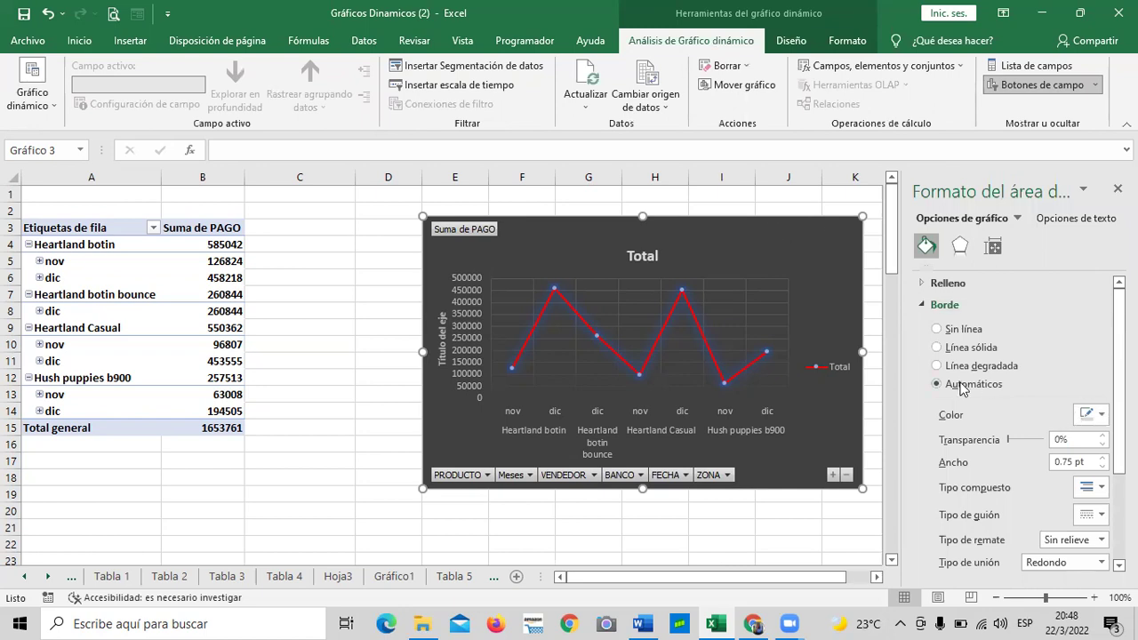
{"action": "left_click", "coordinate": [921, 285]}
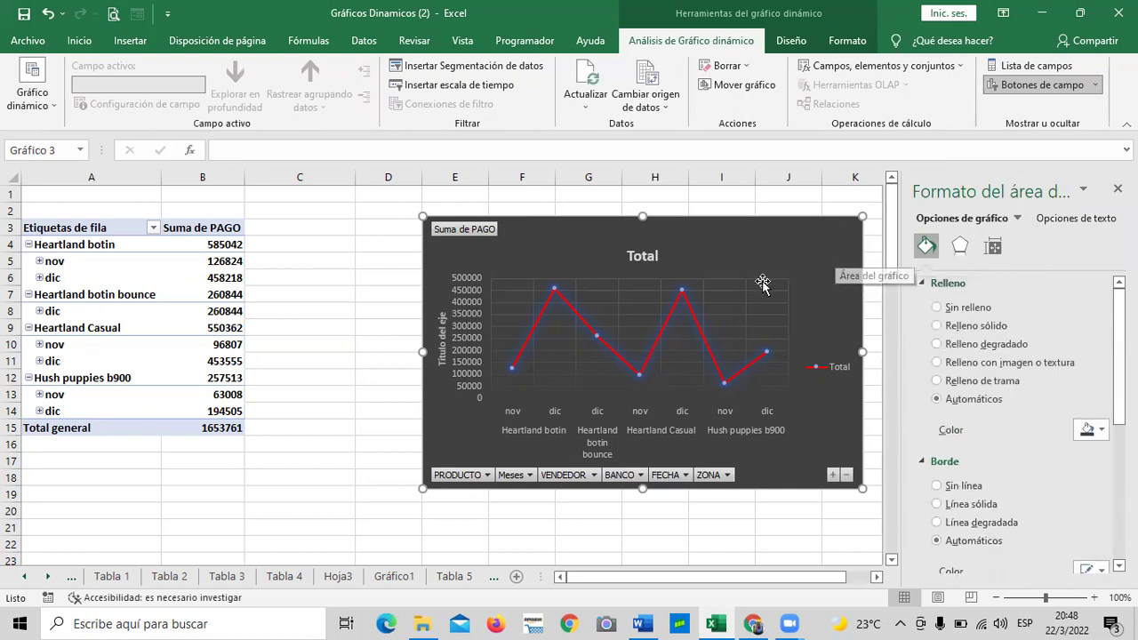
{"action": "left_click", "coordinate": [937, 363]}
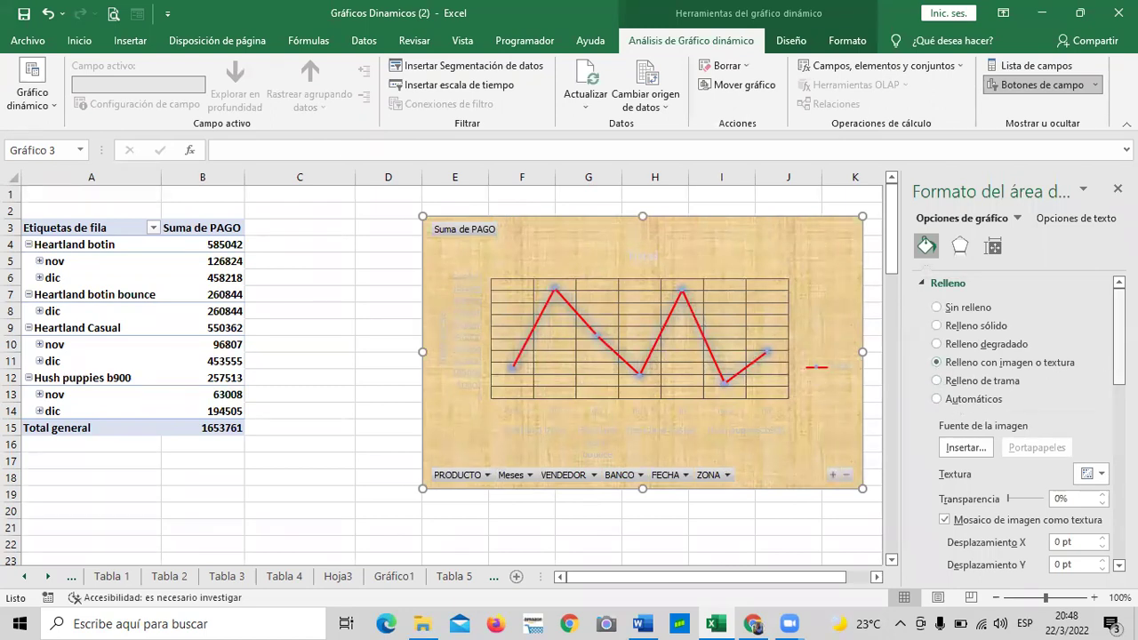
{"action": "scroll", "coordinate": [1023, 418], "scroll_direction": "down", "scroll_amount": 1}
{"action": "scroll", "coordinate": [1119, 356], "scroll_direction": "down", "scroll_amount": 2}
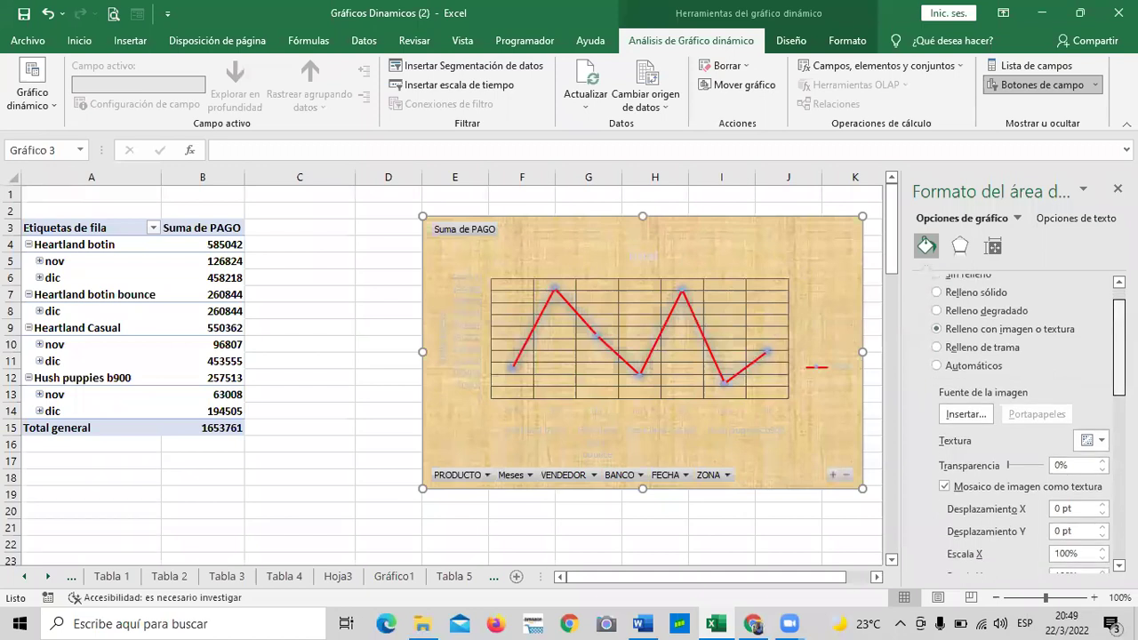
- Search Bing images for "zapatos" as the picture source for the chart area fill
{"action": "left_click", "coordinate": [965, 383]}
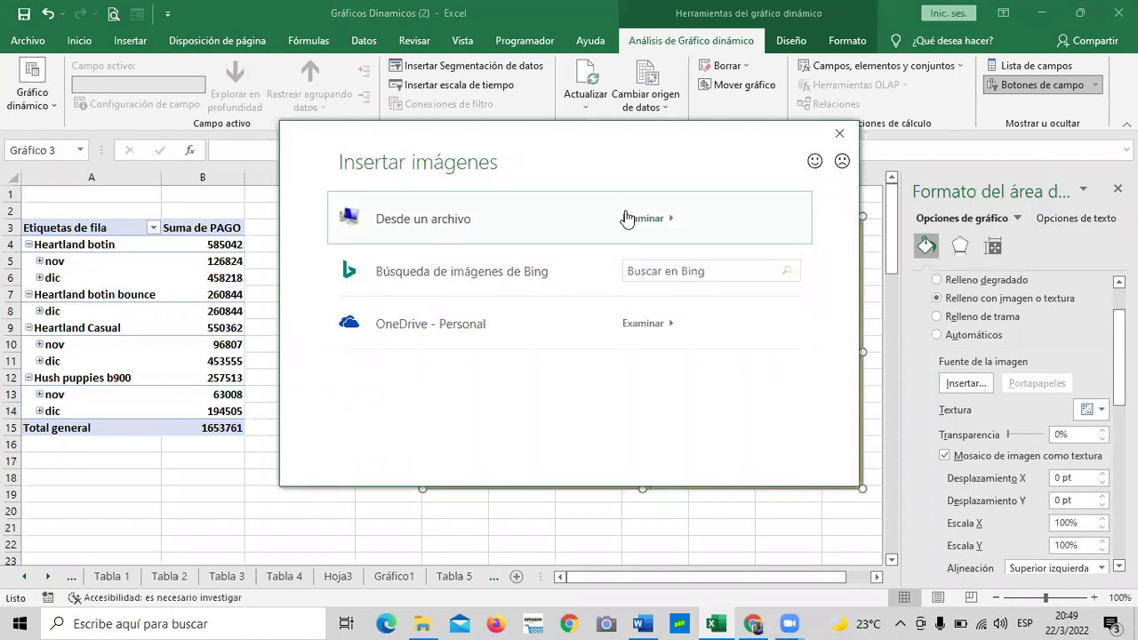
{"action": "left_click", "coordinate": [739, 275]}
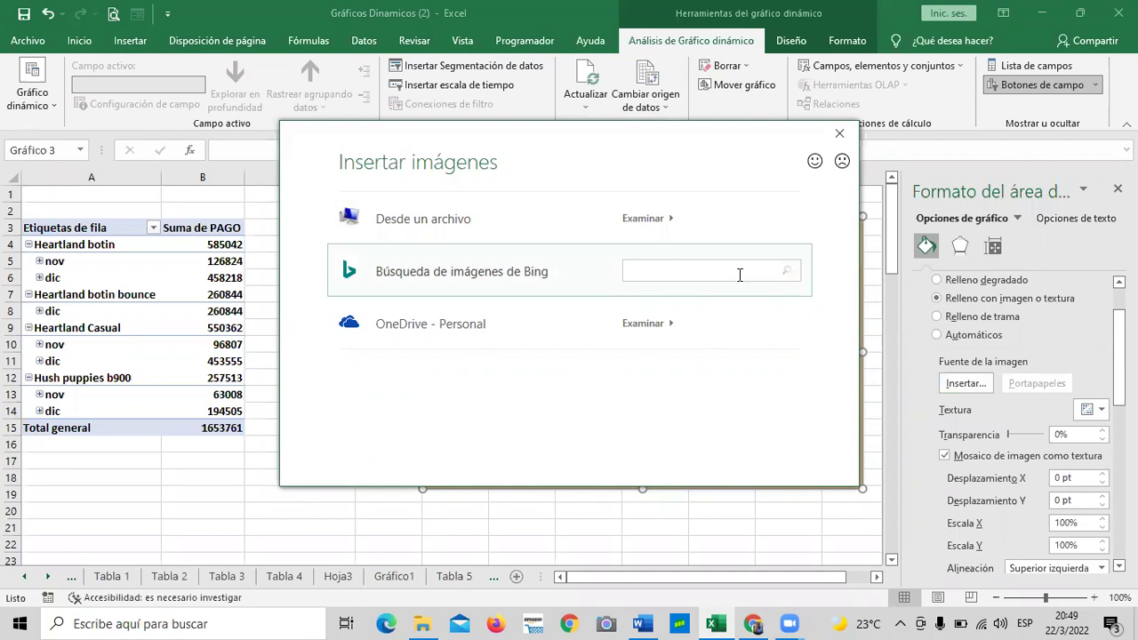
{"action": "type", "text": "zapatos"}
{"action": "left_click", "coordinate": [788, 272]}
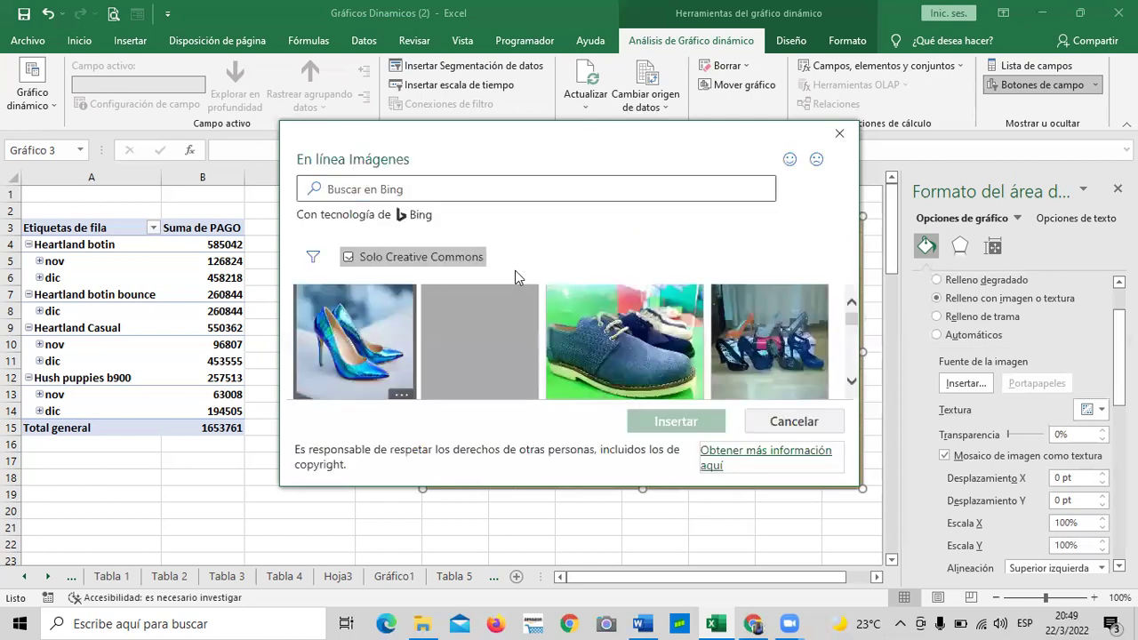
- Browse the shoe images and insert the blue lace-up shoe photo as the chart area's background
{"action": "left_click", "coordinate": [852, 381]}
{"action": "scroll", "coordinate": [852, 381], "scroll_direction": "down", "scroll_amount": 5}
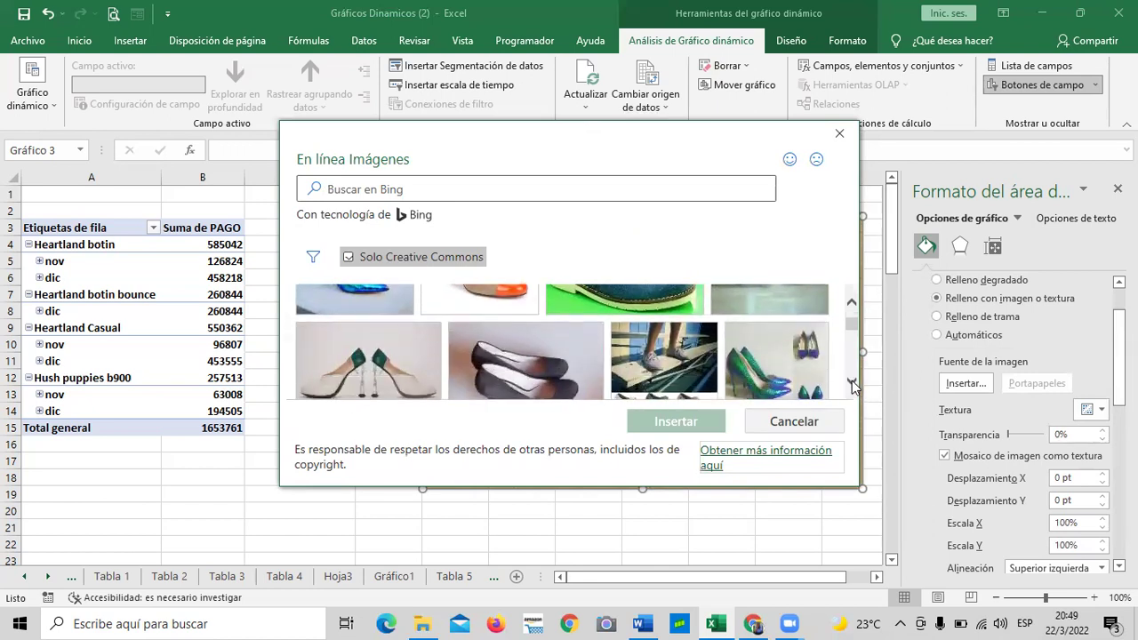
{"action": "scroll", "coordinate": [851, 384], "scroll_direction": "down", "scroll_amount": 5}
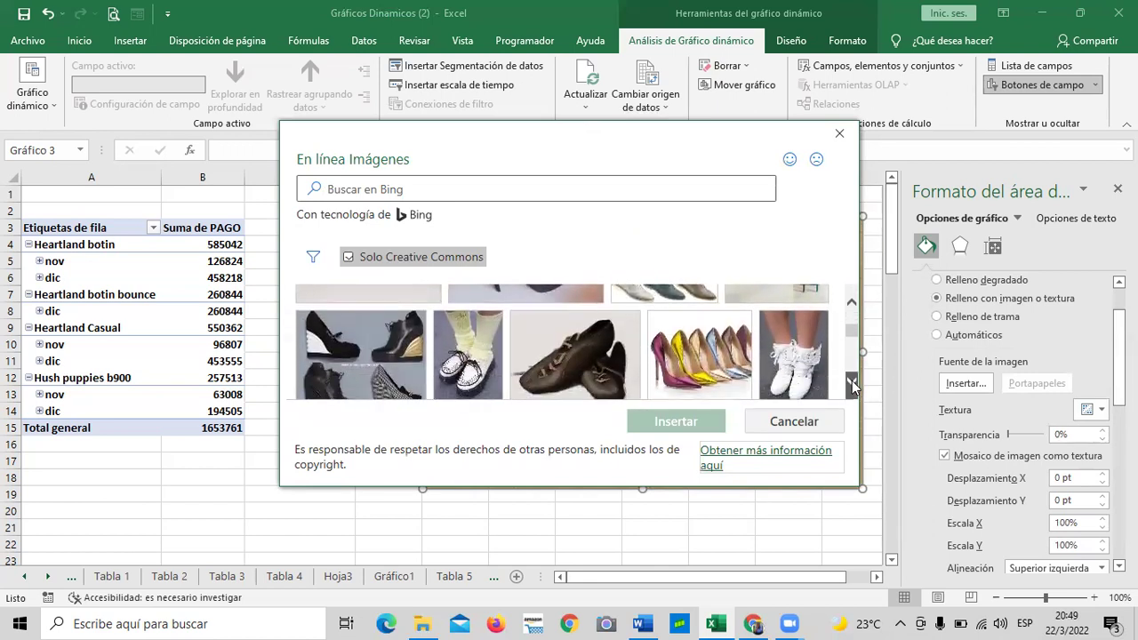
{"action": "scroll", "coordinate": [852, 384], "scroll_direction": "down", "scroll_amount": 5}
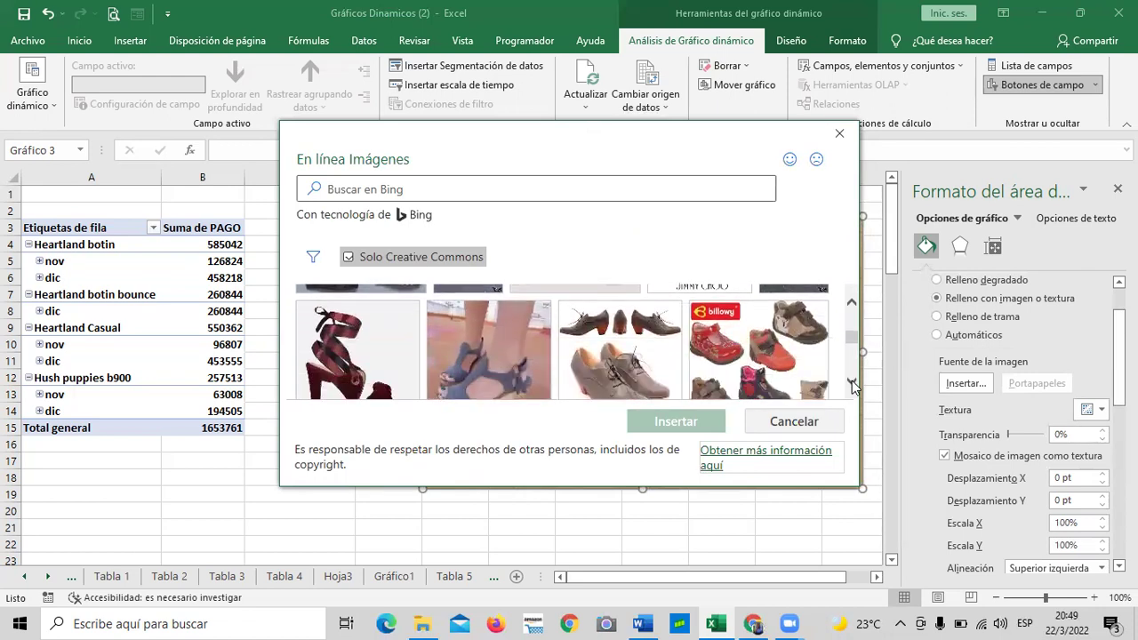
{"action": "scroll", "coordinate": [851, 384], "scroll_direction": "down", "scroll_amount": 5}
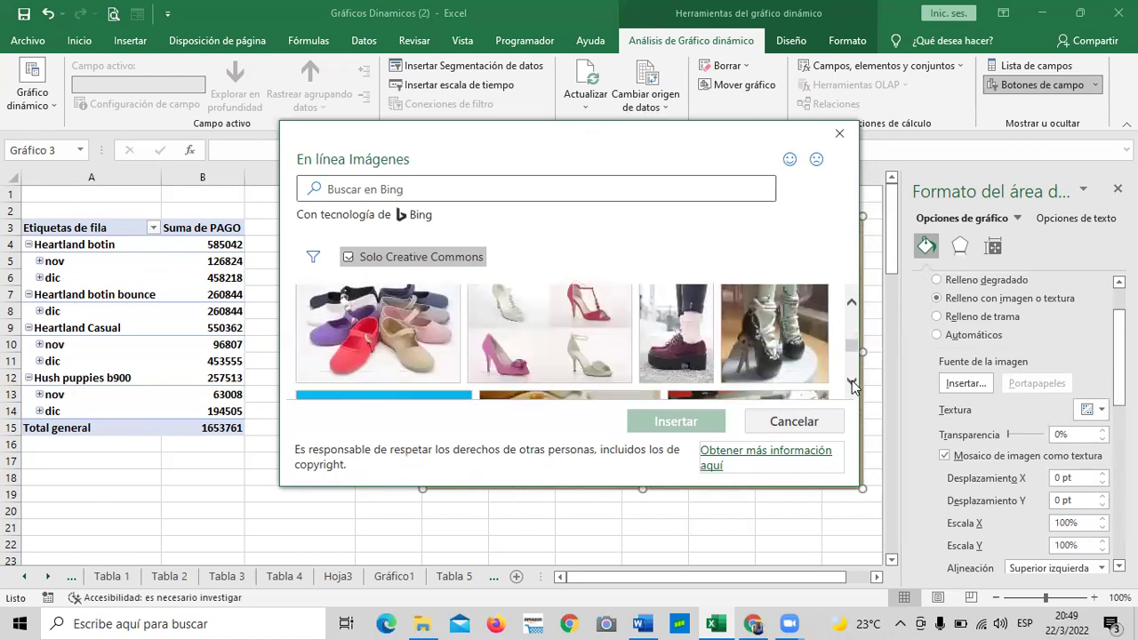
{"action": "scroll", "coordinate": [852, 384], "scroll_direction": "down", "scroll_amount": 5}
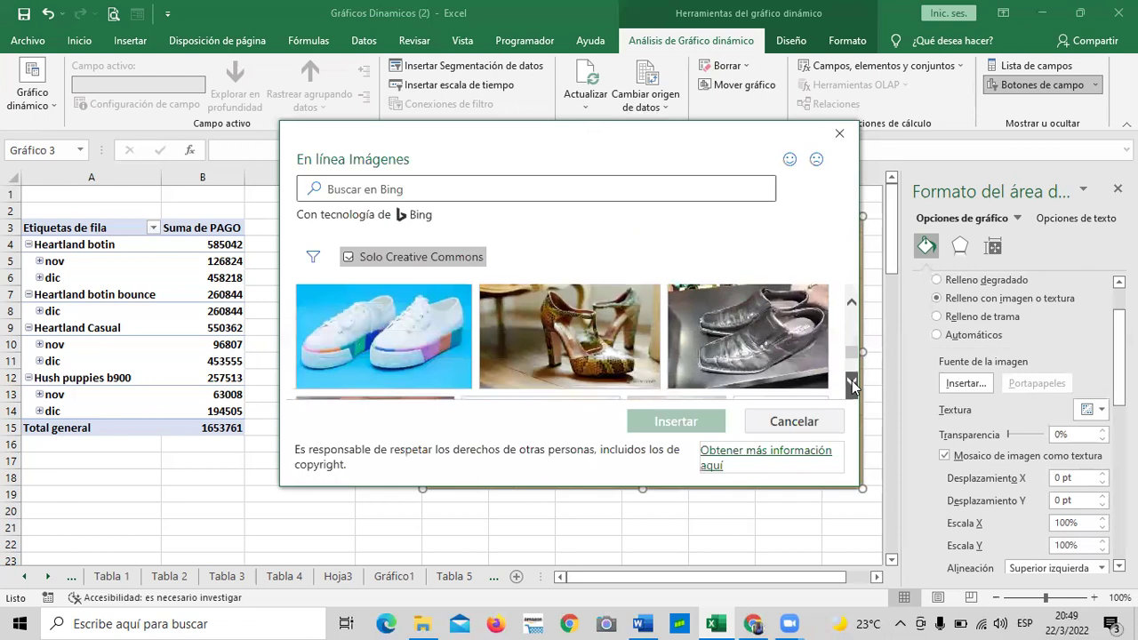
{"action": "scroll", "coordinate": [852, 384], "scroll_direction": "down", "scroll_amount": 4}
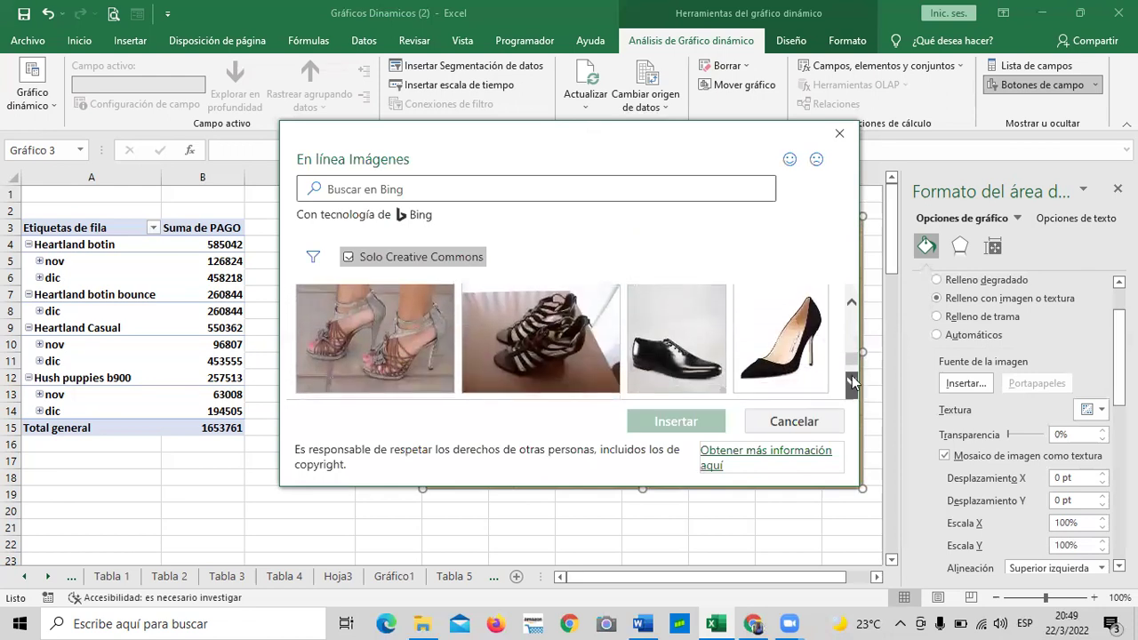
{"action": "left_click_drag", "start_coordinate": [852, 359], "coordinate": [855, 319]}
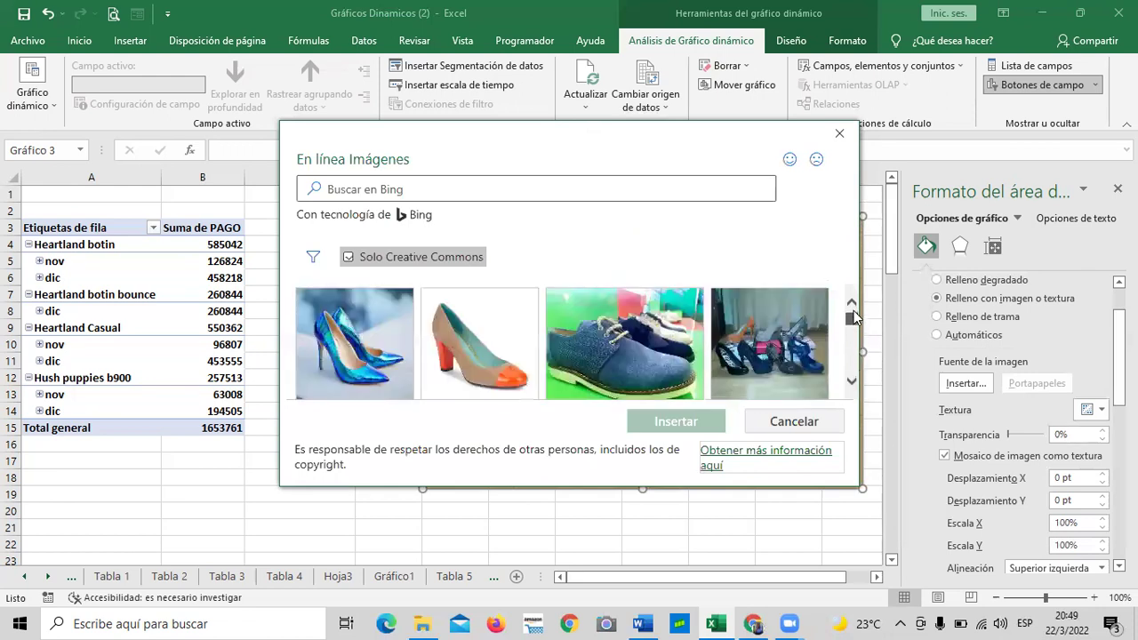
{"action": "left_click", "coordinate": [641, 351]}
{"action": "left_click", "coordinate": [657, 421]}
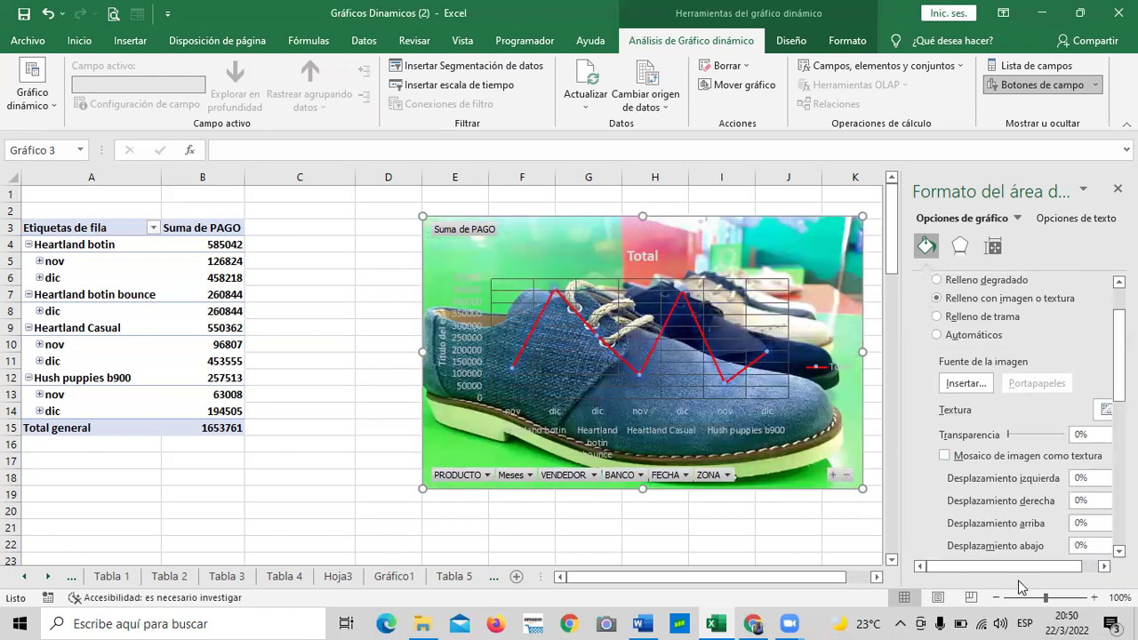
- Set the chart area picture's transparency to 80%, then deselect the chart and close the formatting pane
{"action": "left_click", "coordinate": [1105, 566]}
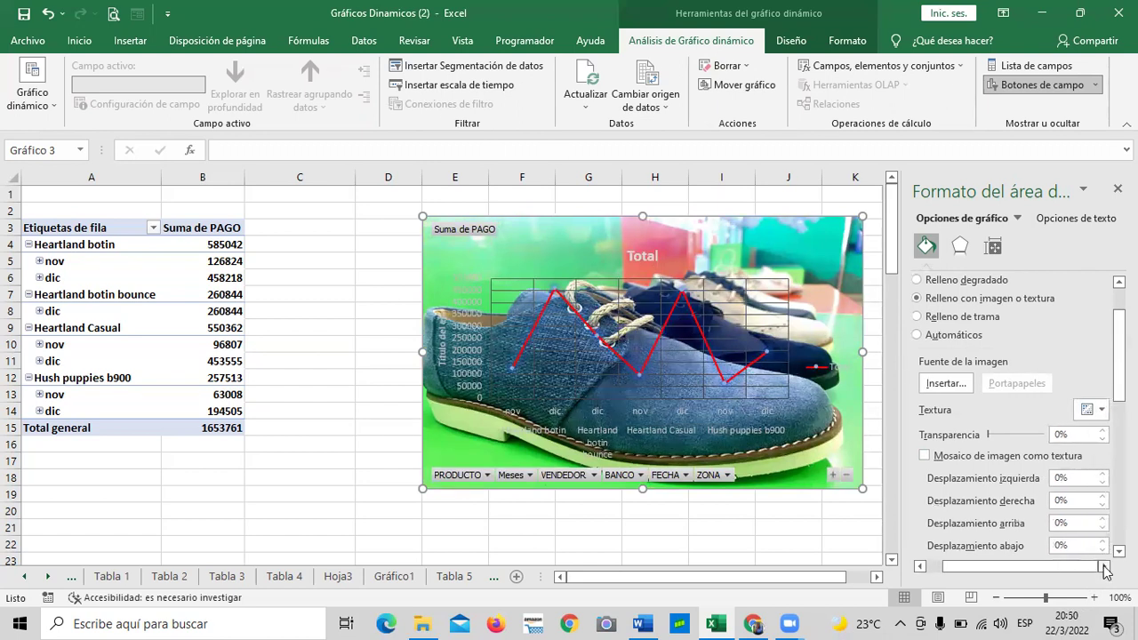
{"action": "left_click", "coordinate": [1103, 431]}
{"action": "left_click", "coordinate": [1103, 431]}
{"action": "left_click", "coordinate": [1102, 431]}
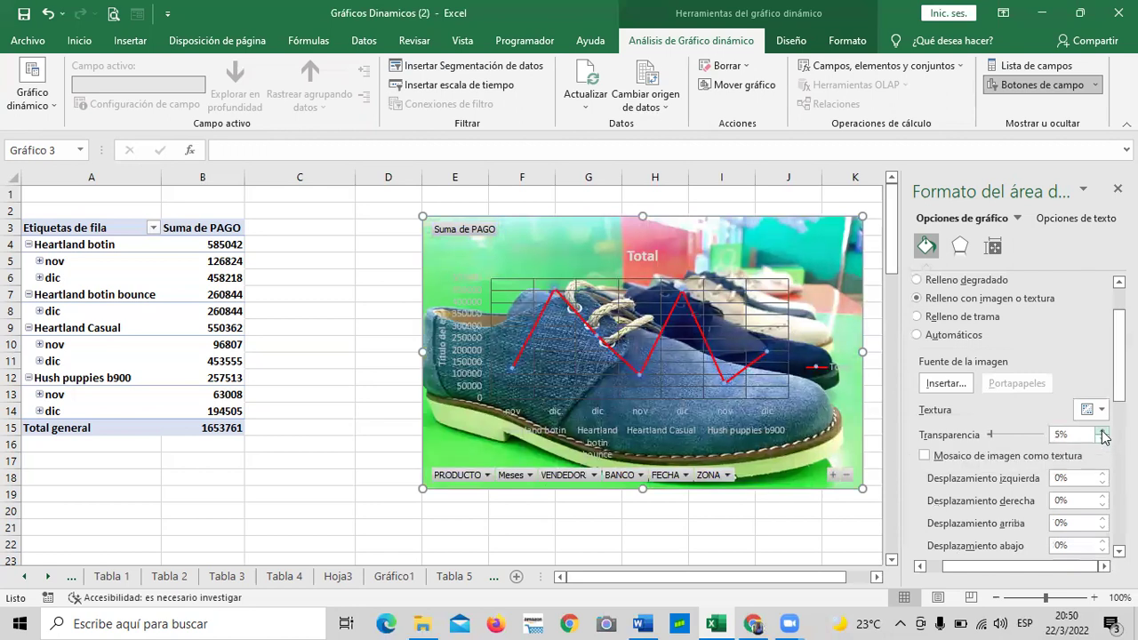
{"action": "left_click", "coordinate": [1102, 431]}
{"action": "left_click", "coordinate": [1103, 432]}
{"action": "left_click", "coordinate": [1103, 431]}
{"action": "left_click", "coordinate": [1103, 431]}
{"action": "left_click", "coordinate": [1102, 431]}
{"action": "left_click", "coordinate": [1103, 431]}
{"action": "left_click", "coordinate": [1102, 432]}
{"action": "left_click", "coordinate": [1102, 431]}
{"action": "left_click", "coordinate": [1102, 431]}
{"action": "left_click", "coordinate": [1102, 432]}
{"action": "left_click", "coordinate": [1103, 432]}
{"action": "left_click", "coordinate": [1102, 431]}
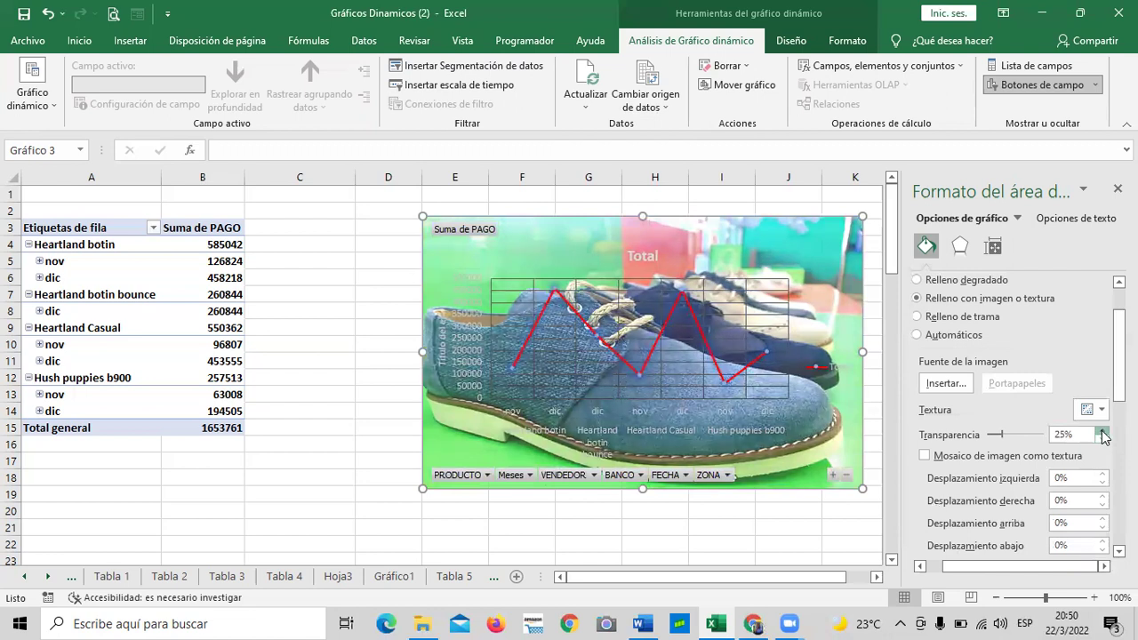
{"action": "left_click", "coordinate": [1103, 431]}
{"action": "left_click", "coordinate": [1103, 431]}
{"action": "left_click", "coordinate": [1103, 432]}
{"action": "left_click", "coordinate": [1103, 431]}
{"action": "left_click", "coordinate": [1103, 432]}
{"action": "left_click", "coordinate": [1103, 431]}
{"action": "left_click", "coordinate": [1103, 431]}
{"action": "left_click", "coordinate": [1103, 432]}
{"action": "left_click", "coordinate": [1103, 432]}
{"action": "left_click", "coordinate": [1102, 432]}
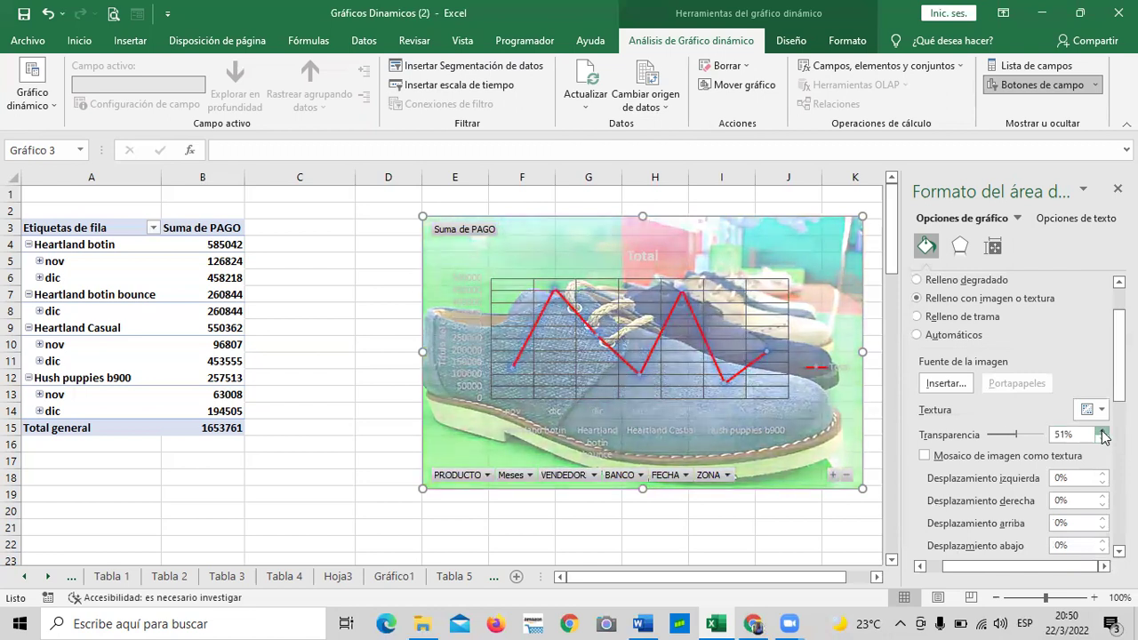
{"action": "left_click", "coordinate": [1103, 431]}
{"action": "left_click", "coordinate": [1102, 431]}
{"action": "left_click", "coordinate": [1102, 431]}
{"action": "left_click", "coordinate": [1103, 432]}
{"action": "left_click", "coordinate": [1103, 431]}
{"action": "left_click", "coordinate": [1102, 431]}
{"action": "left_click", "coordinate": [1103, 431]}
{"action": "left_click", "coordinate": [1103, 431]}
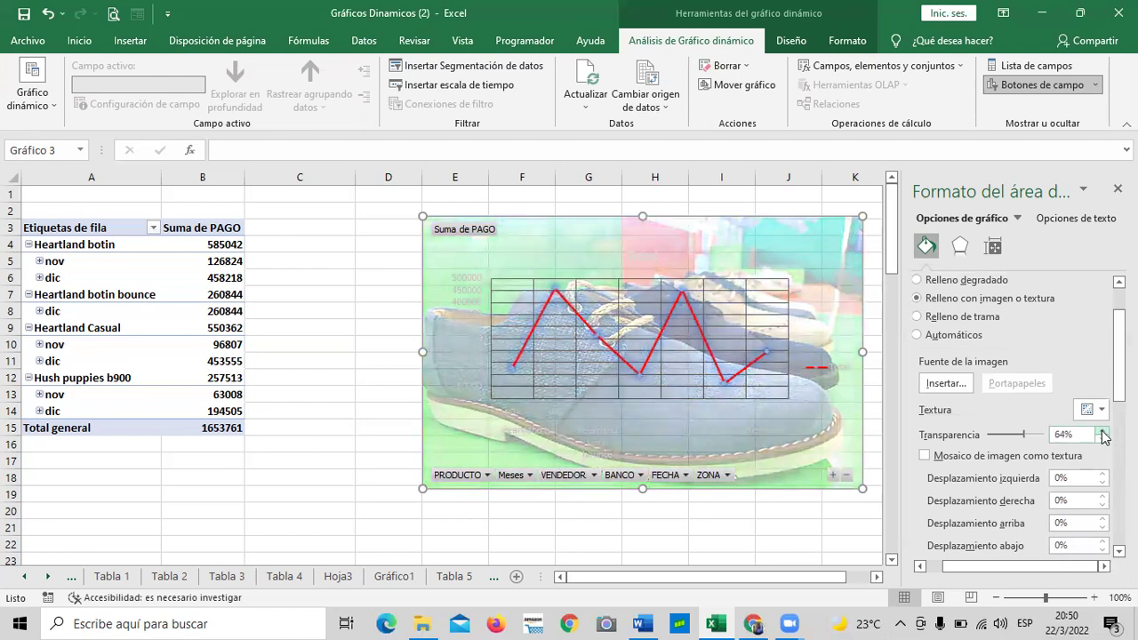
{"action": "left_click", "coordinate": [1103, 431]}
{"action": "left_click", "coordinate": [1102, 431]}
{"action": "left_click", "coordinate": [1102, 431]}
{"action": "left_click", "coordinate": [1103, 431]}
{"action": "left_click", "coordinate": [1103, 431]}
{"action": "left_click", "coordinate": [1102, 431]}
{"action": "left_click", "coordinate": [1103, 431]}
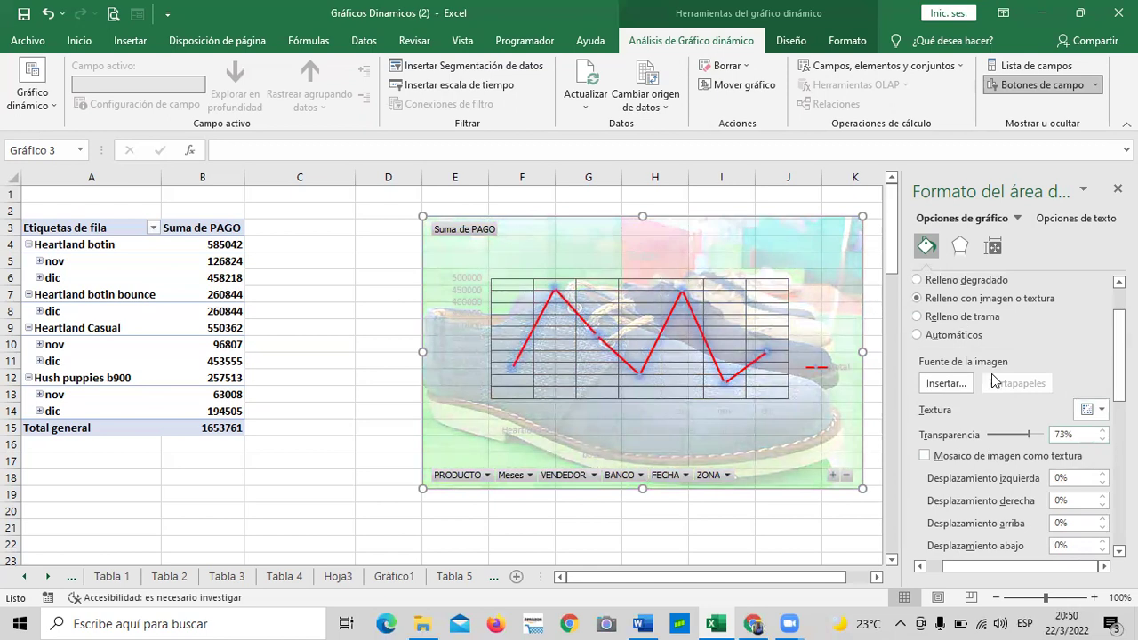
{"action": "left_click", "coordinate": [1103, 431]}
{"action": "left_click", "coordinate": [1103, 431]}
{"action": "left_click", "coordinate": [1103, 430]}
{"action": "left_click", "coordinate": [1103, 430]}
{"action": "left_click", "coordinate": [1102, 430]}
{"action": "left_click", "coordinate": [1103, 431]}
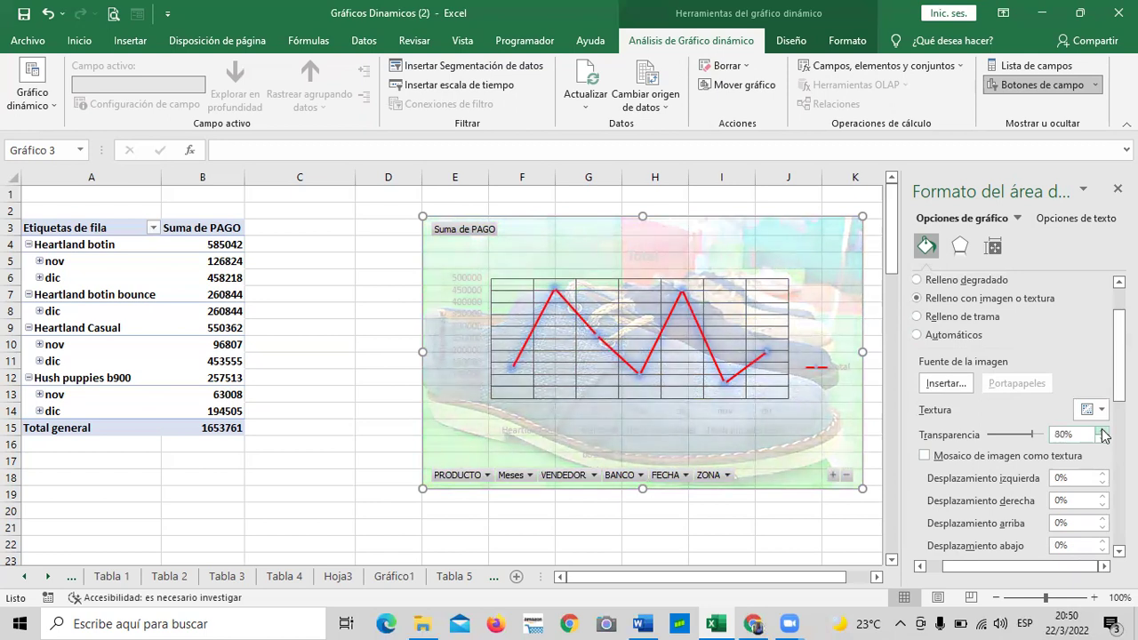
{"action": "left_click", "coordinate": [761, 290]}
{"action": "left_click", "coordinate": [745, 254]}
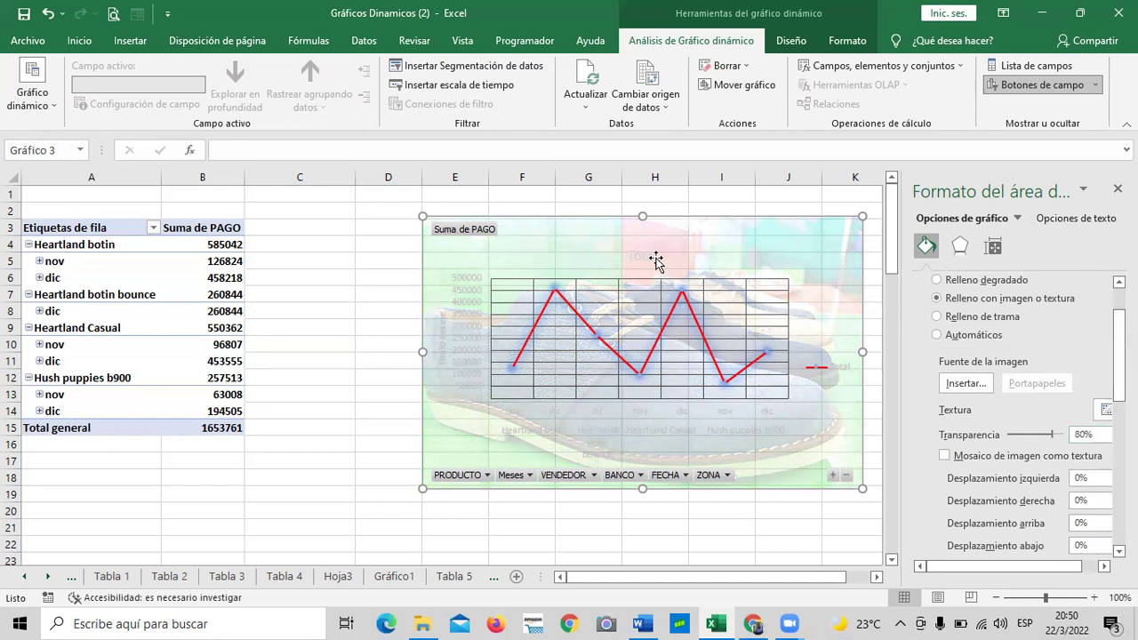
{"action": "left_click", "coordinate": [390, 279]}
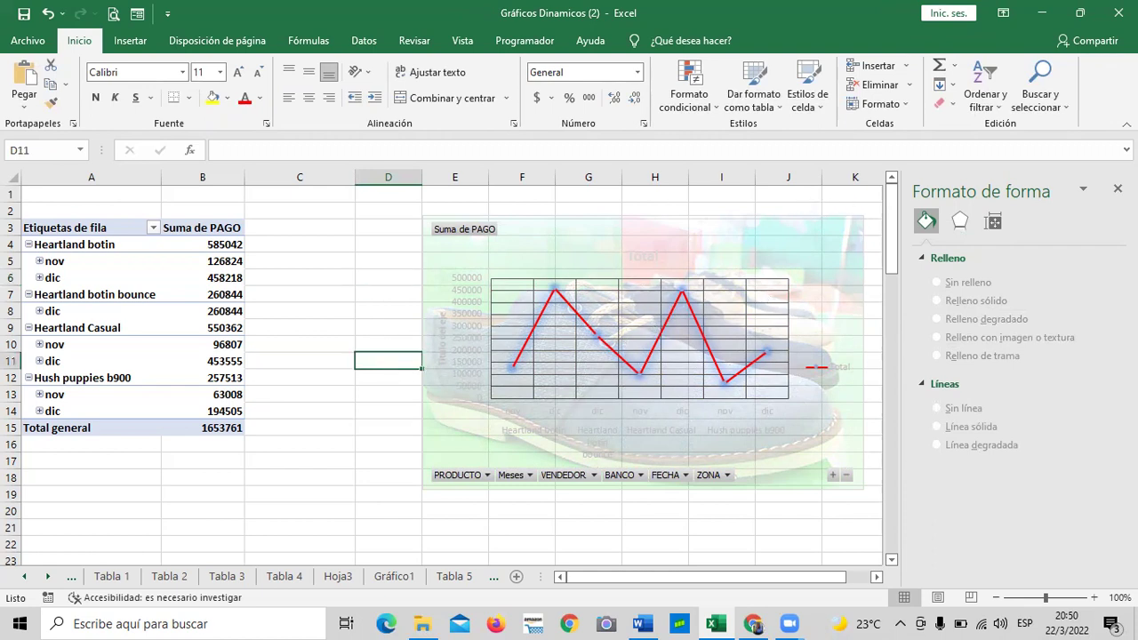
{"action": "left_click", "coordinate": [1118, 188]}
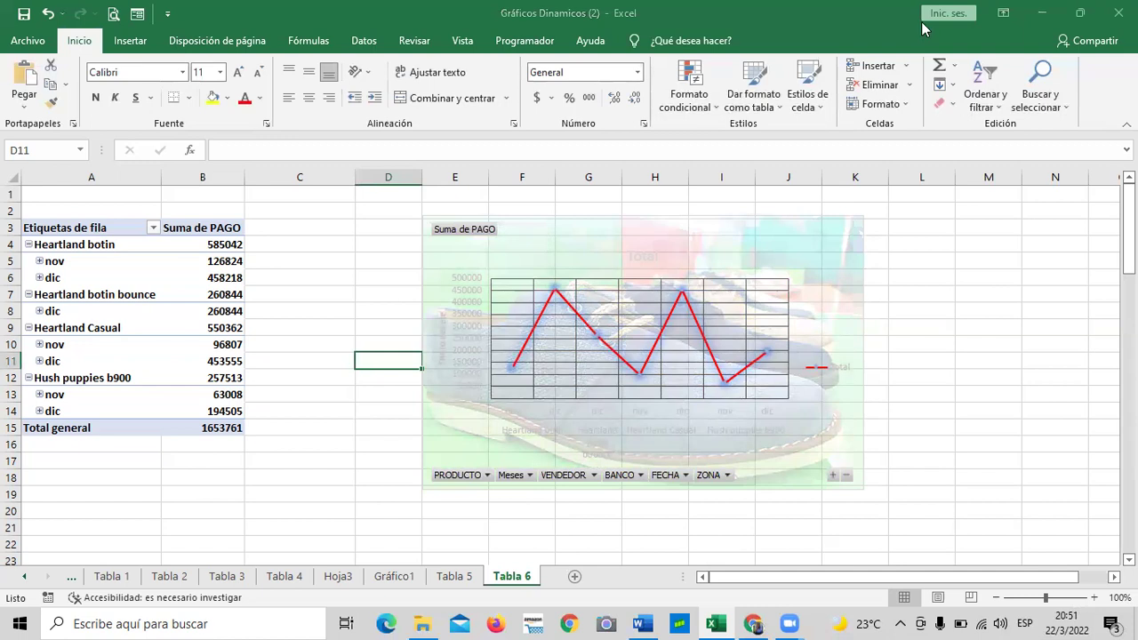
- Review the pivot tables and charts on the sheets Tabla 5, Gráfico1, Tabla 4, Tabla 1, Tabla 2 and Tabla 3
{"action": "left_click", "coordinate": [463, 578]}
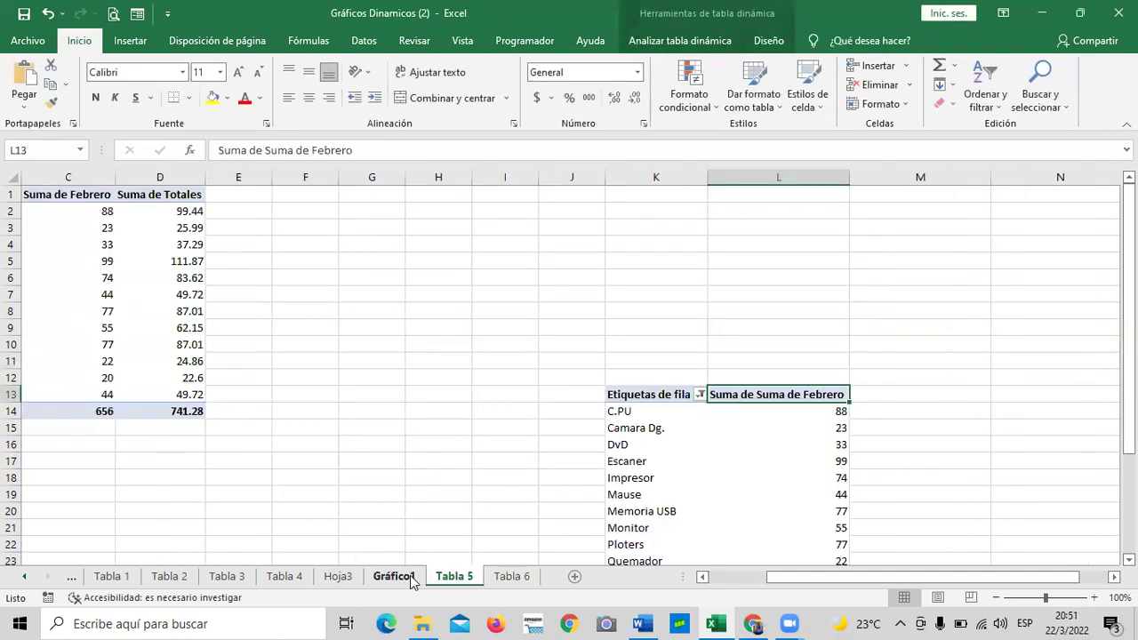
{"action": "left_click", "coordinate": [412, 578]}
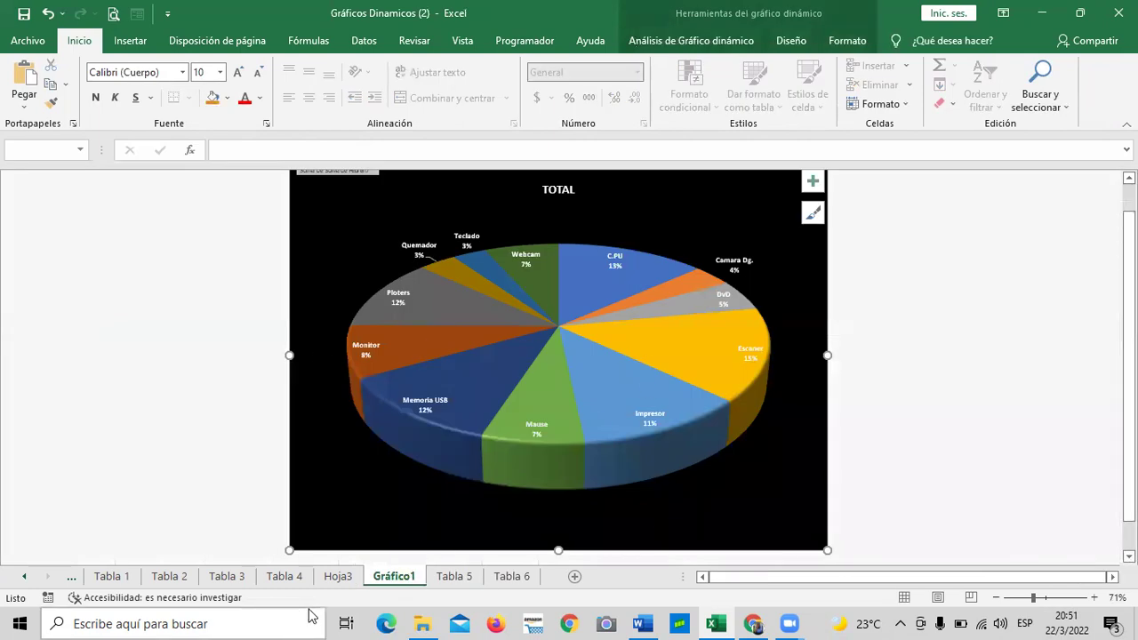
{"action": "left_click", "coordinate": [297, 578]}
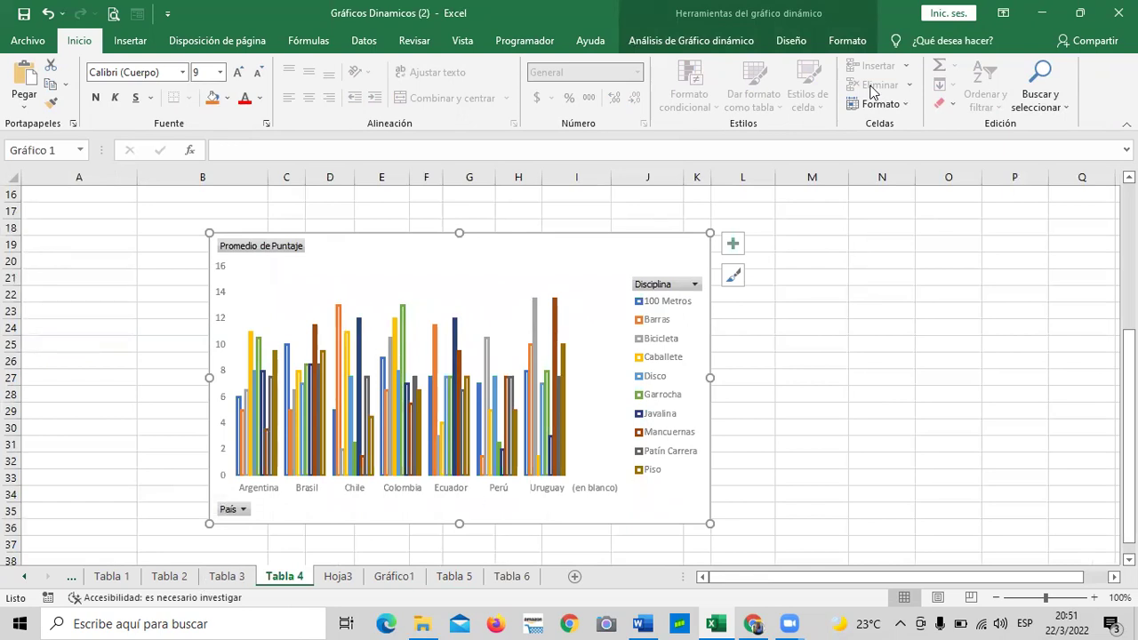
{"action": "left_click", "coordinate": [113, 579]}
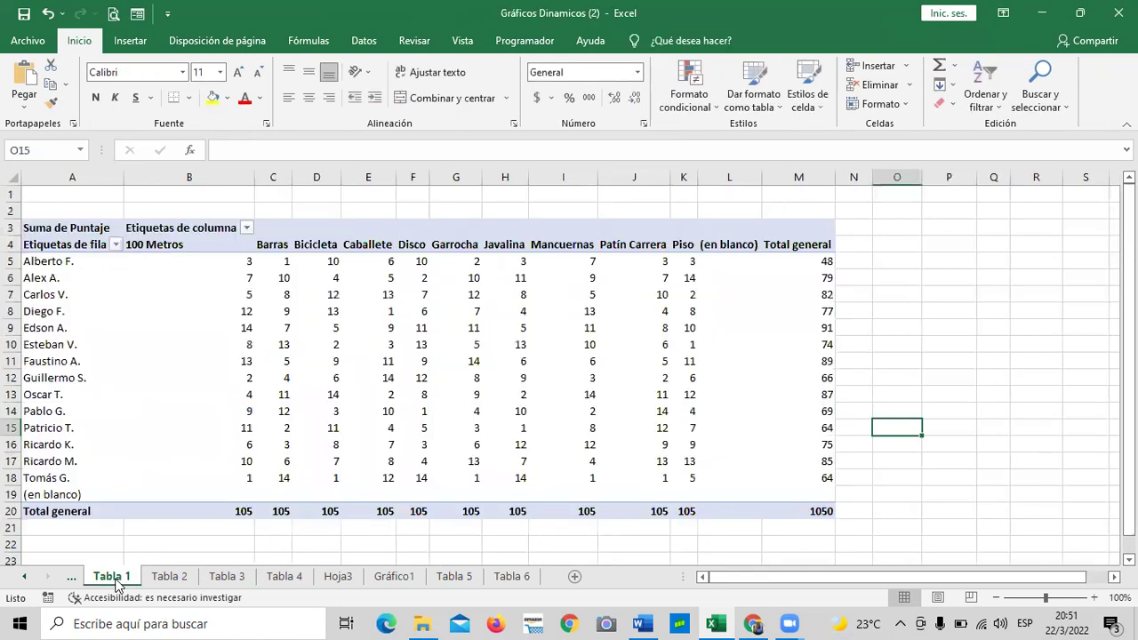
{"action": "left_click", "coordinate": [168, 580]}
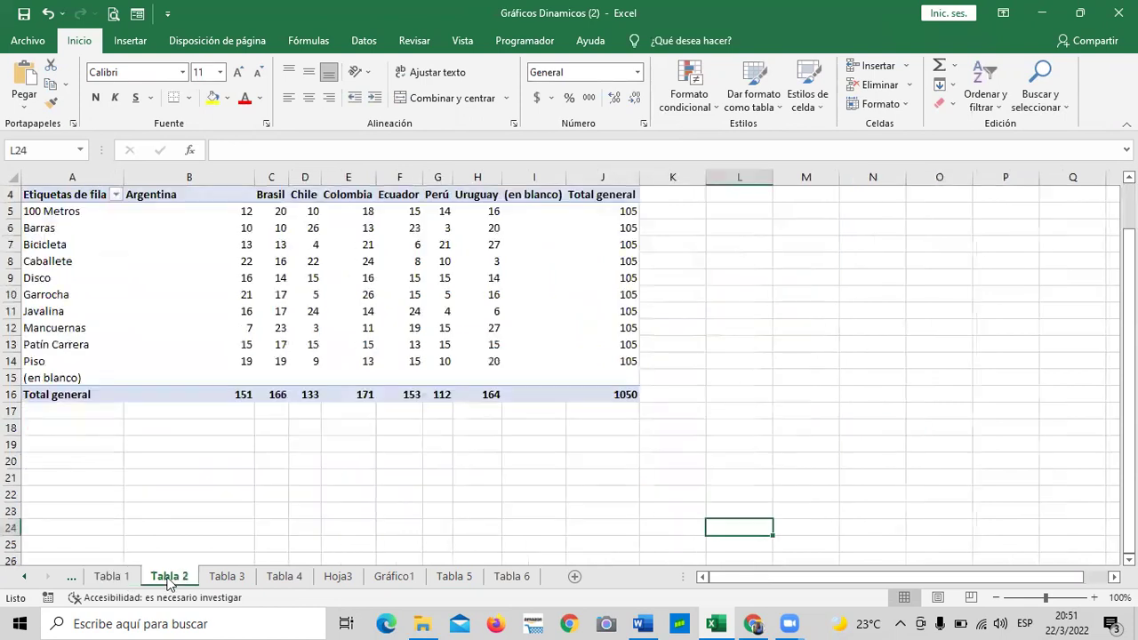
{"action": "left_click", "coordinate": [236, 579]}
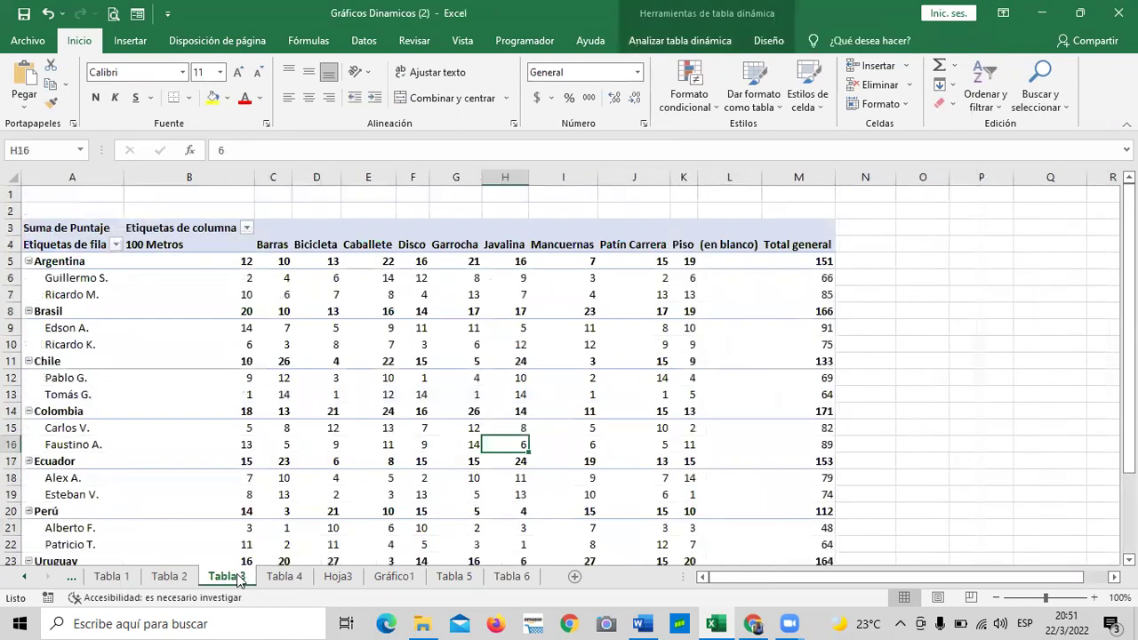
- Switch to the sheet Tabla 1 and review its pivot table of Puntaje by athlete and event across all columns
{"action": "left_click", "coordinate": [285, 580]}
{"action": "left_click", "coordinate": [116, 580]}
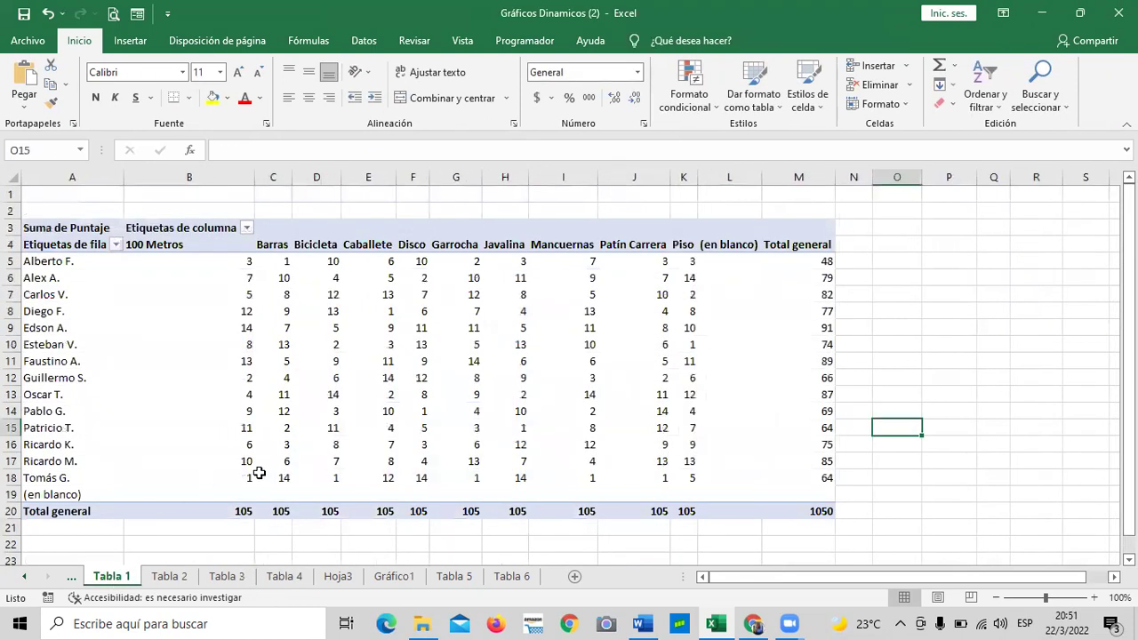
{"action": "mouse_move", "coordinate": [326, 481]}
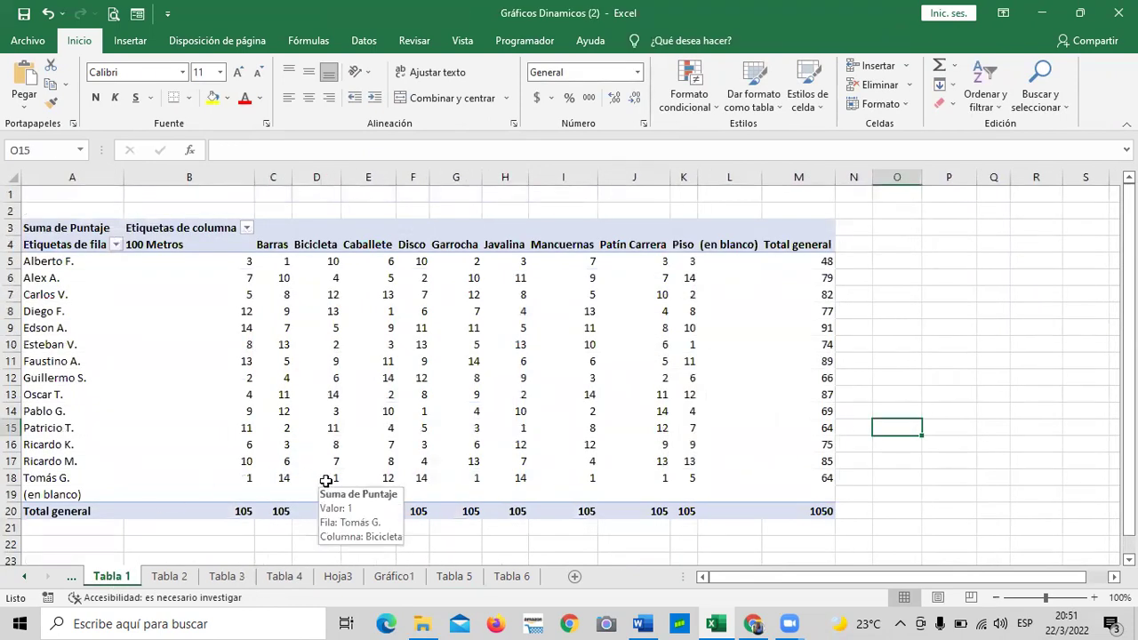
{"action": "left_click", "coordinate": [724, 228]}
{"action": "left_click", "coordinate": [717, 311]}
{"action": "left_click_drag", "start_coordinate": [817, 577], "coordinate": [880, 574]}
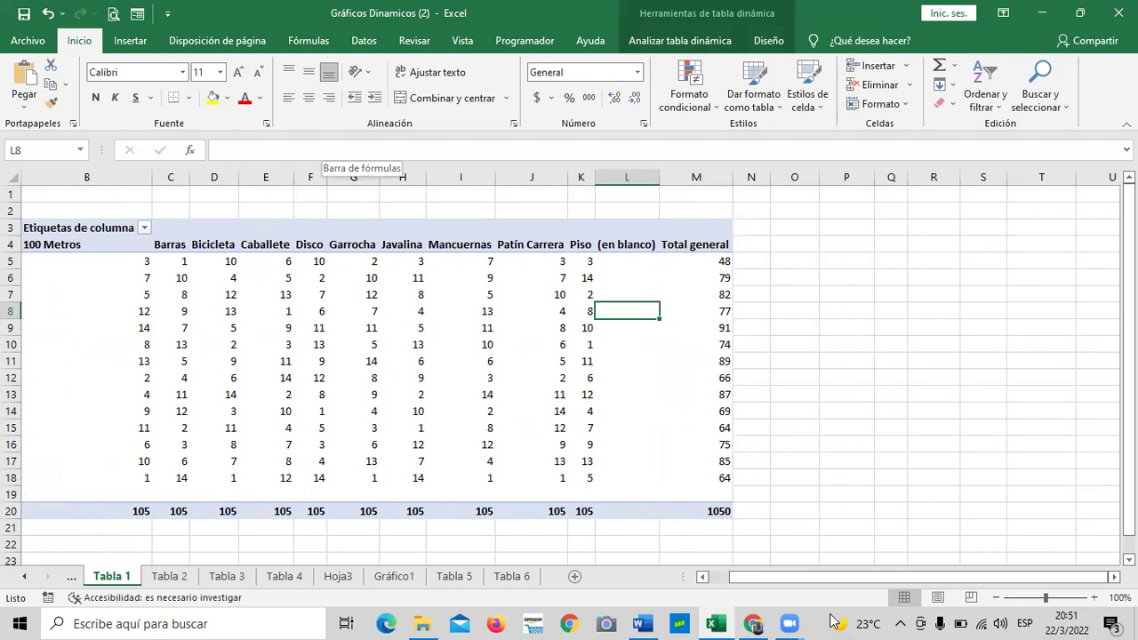
- Start inserting a pivot chart based on the Suma de Puntaje pivot table on Tabla 1
{"action": "left_click", "coordinate": [394, 306]}
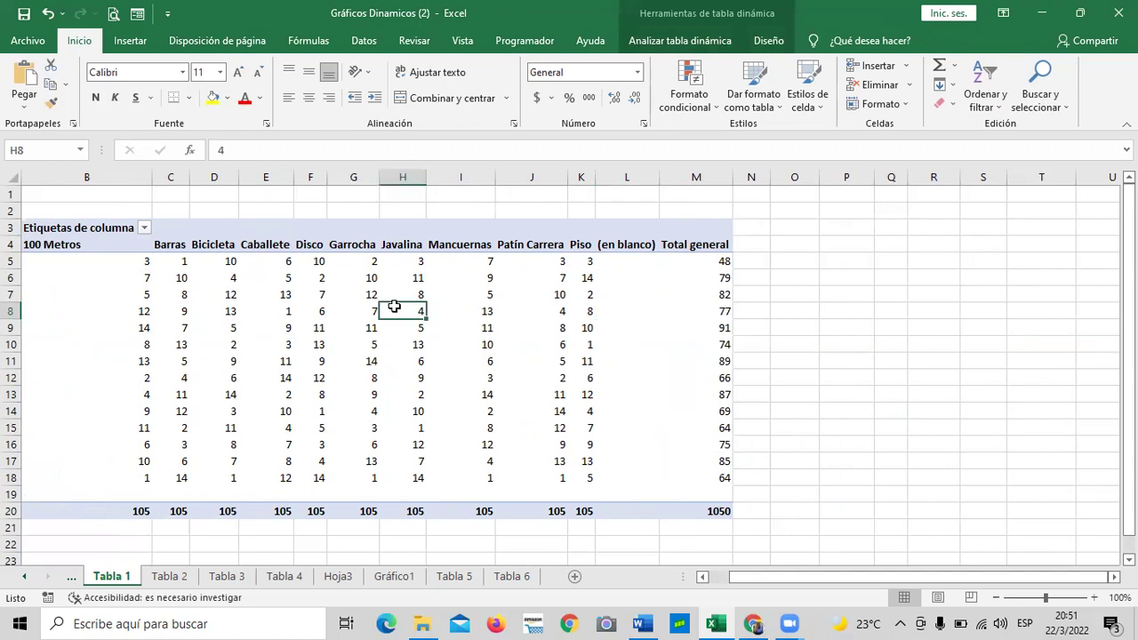
{"action": "left_click", "coordinate": [505, 328]}
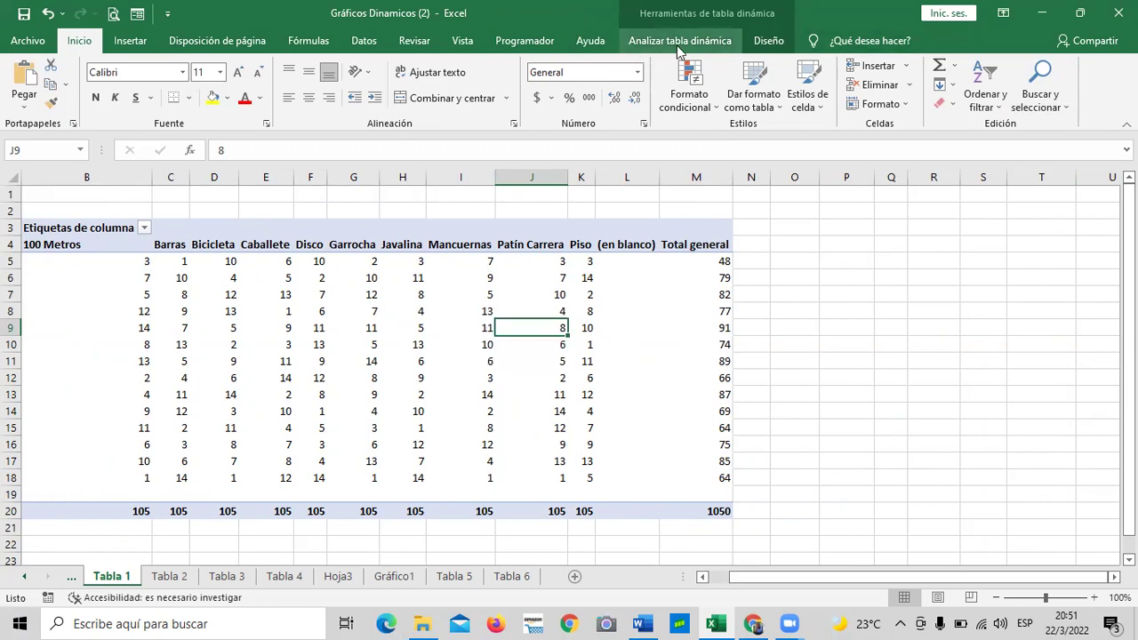
{"action": "left_click", "coordinate": [775, 44]}
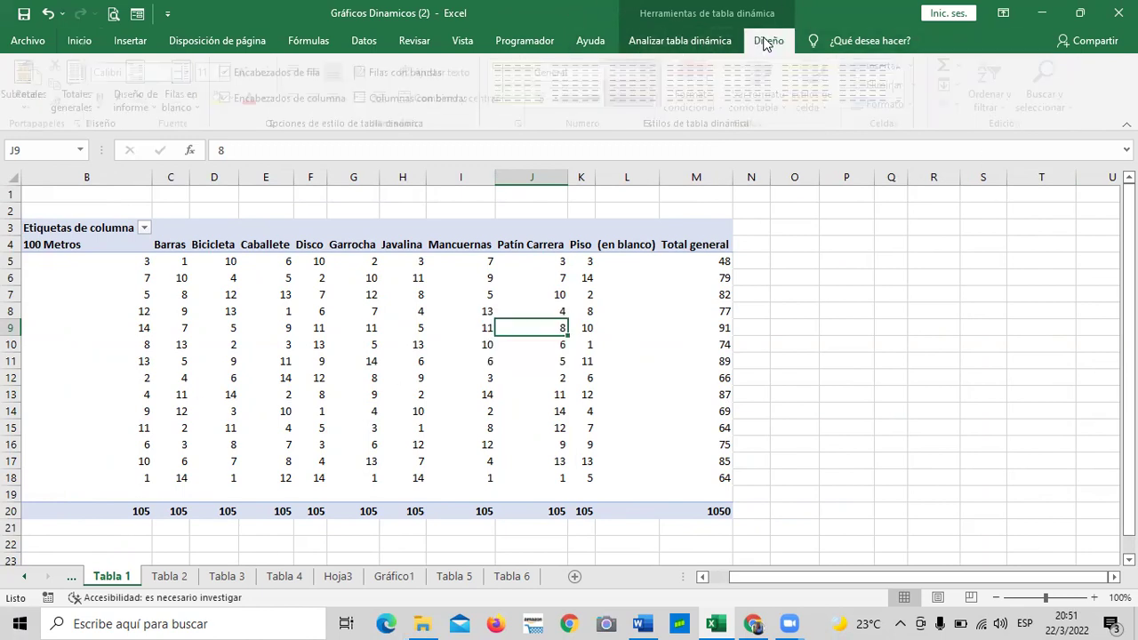
{"action": "left_click", "coordinate": [695, 42]}
{"action": "left_click", "coordinate": [867, 96]}
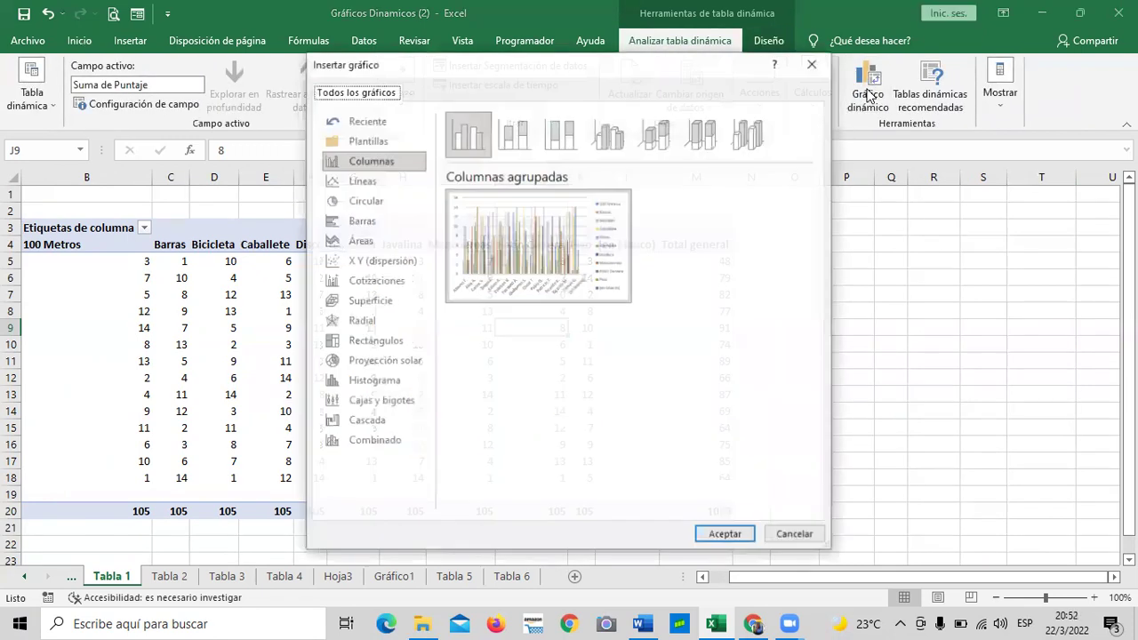
- Preview the chart types Áreas, Cascada, Cajas y bigotes, Rectángulos, Radial, Superficie, Cotizaciones and X Y (dispersión) for the pivot table
{"action": "left_click", "coordinate": [358, 245]}
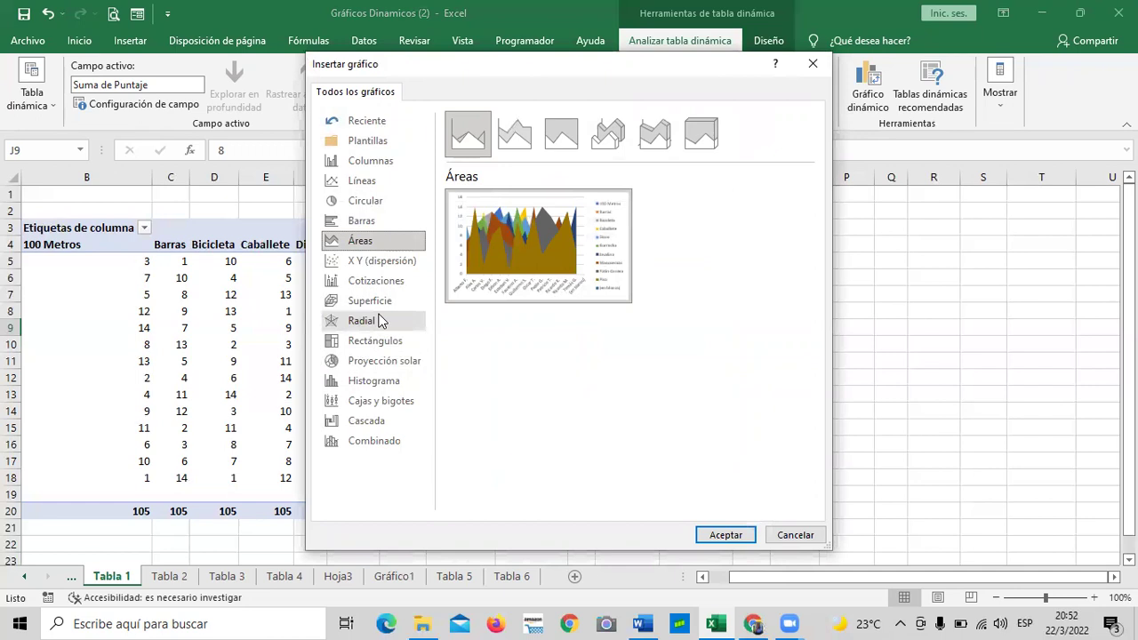
{"action": "left_click", "coordinate": [368, 421]}
{"action": "left_click", "coordinate": [406, 400]}
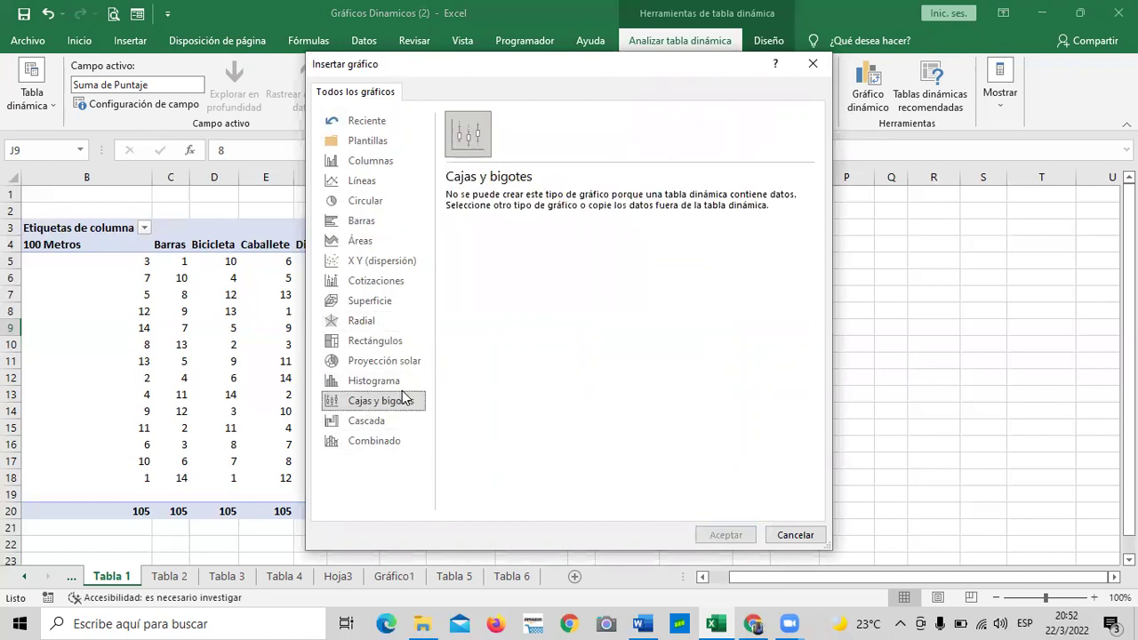
{"action": "left_click", "coordinate": [374, 345]}
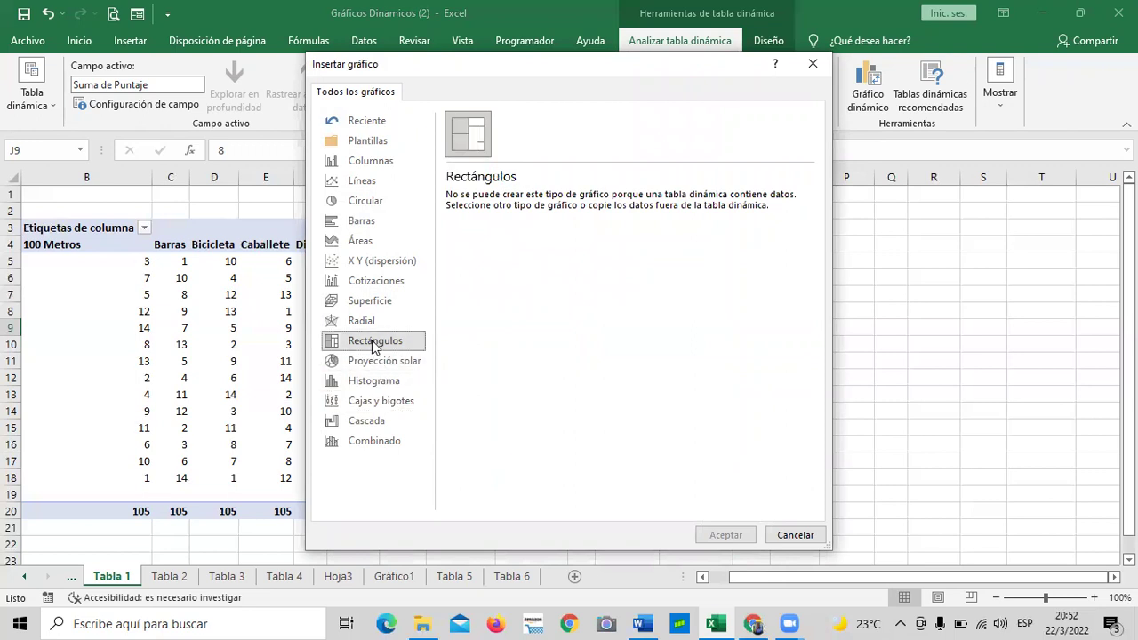
{"action": "left_click", "coordinate": [365, 324]}
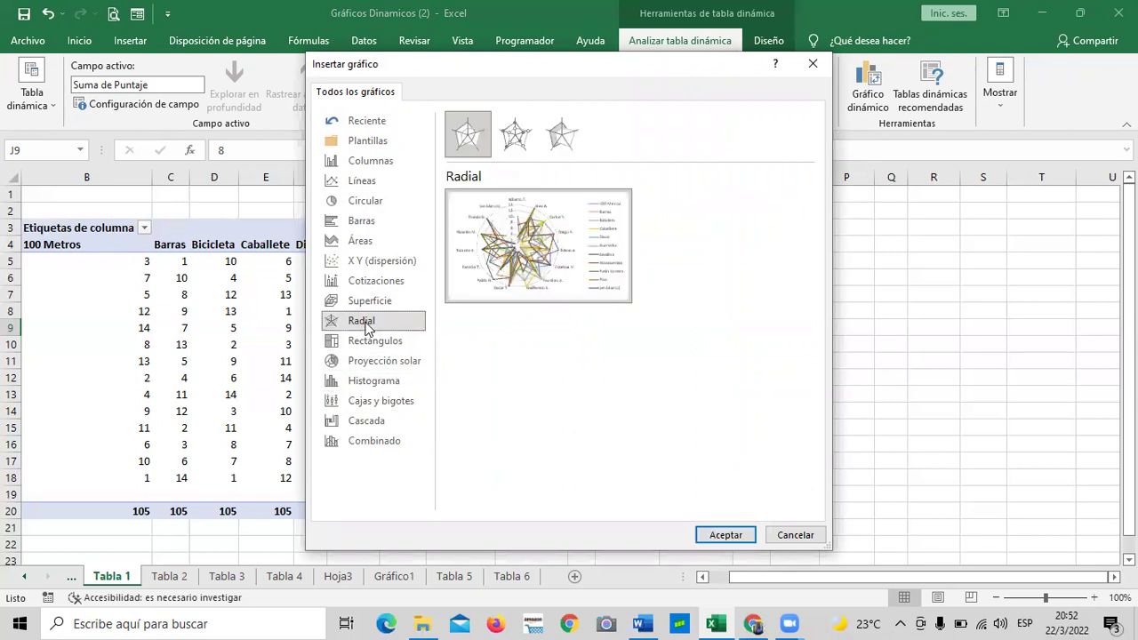
{"action": "left_click", "coordinate": [367, 304]}
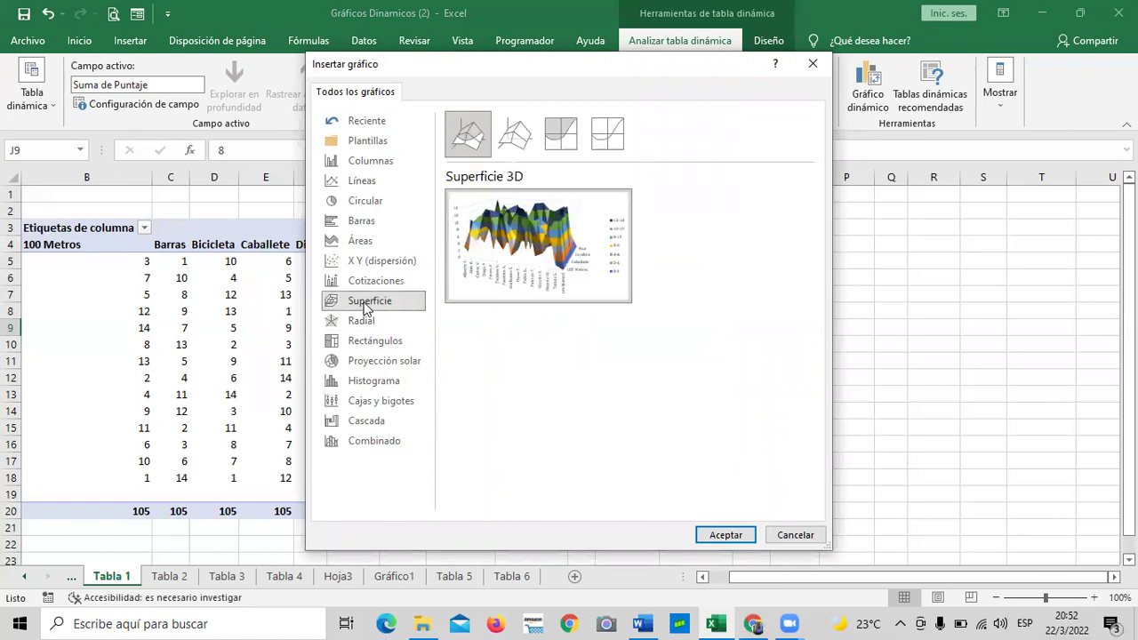
{"action": "left_click", "coordinate": [370, 282]}
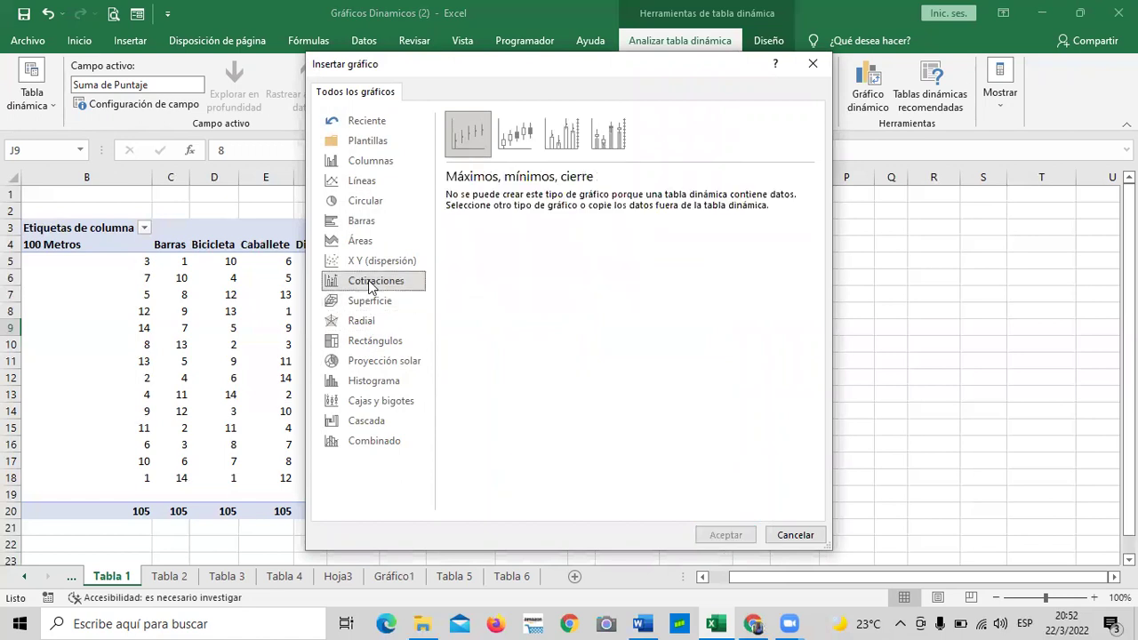
{"action": "left_click", "coordinate": [381, 262]}
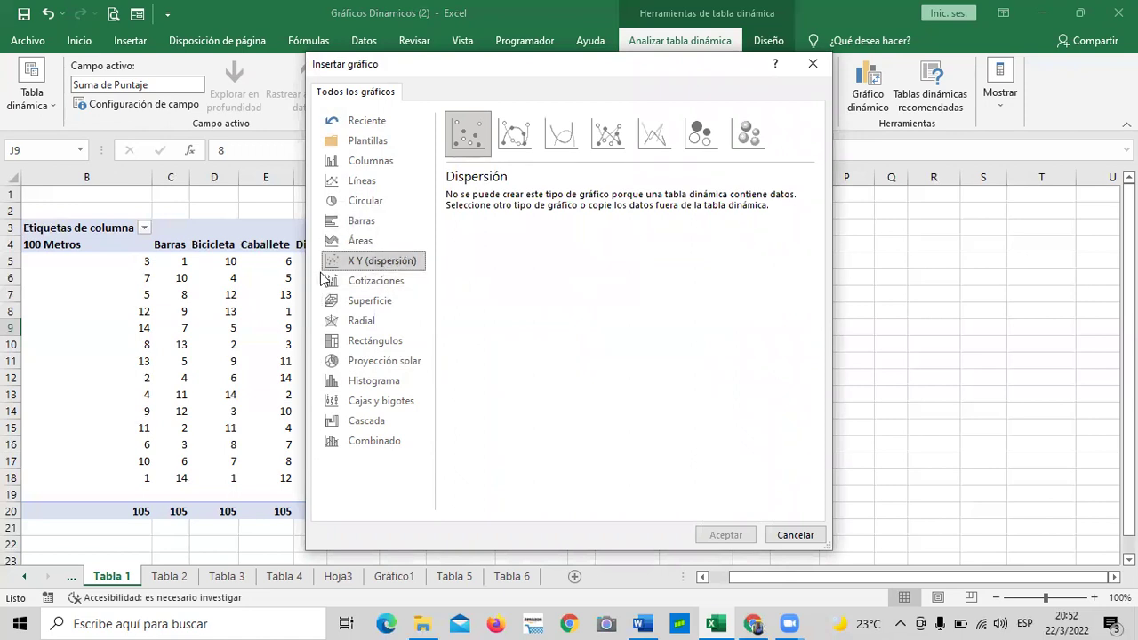
- Compare the Áreas chart subtypes, including Áreas apiladas, Área 3D, Área 3D apilada and Área 3D 100 % apilada
{"action": "left_click", "coordinate": [333, 239]}
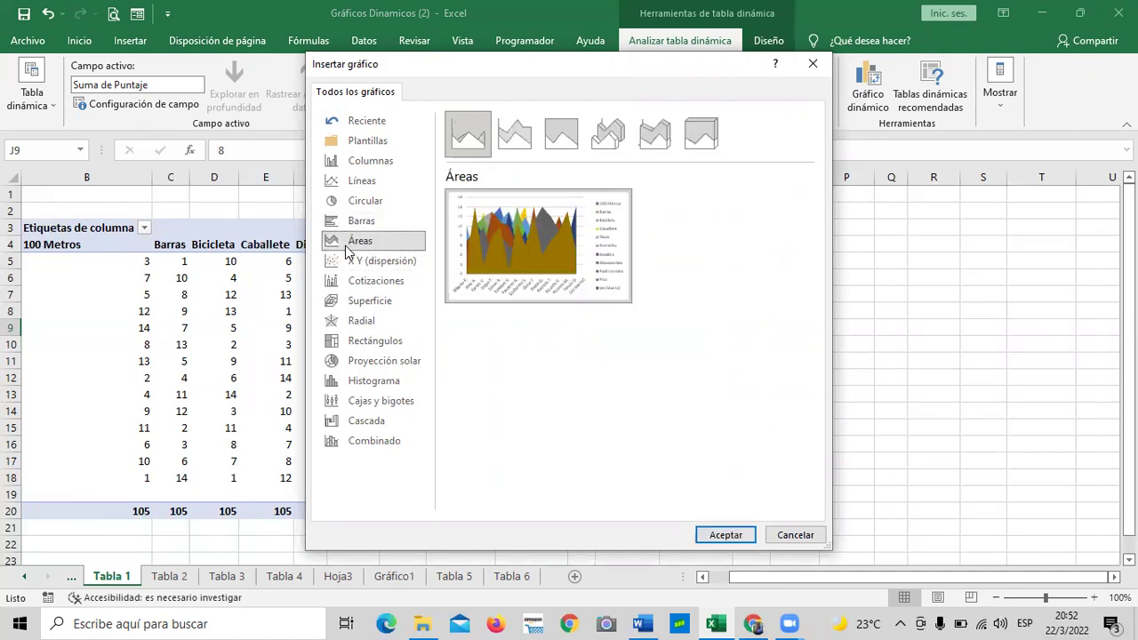
{"action": "left_click", "coordinate": [658, 137]}
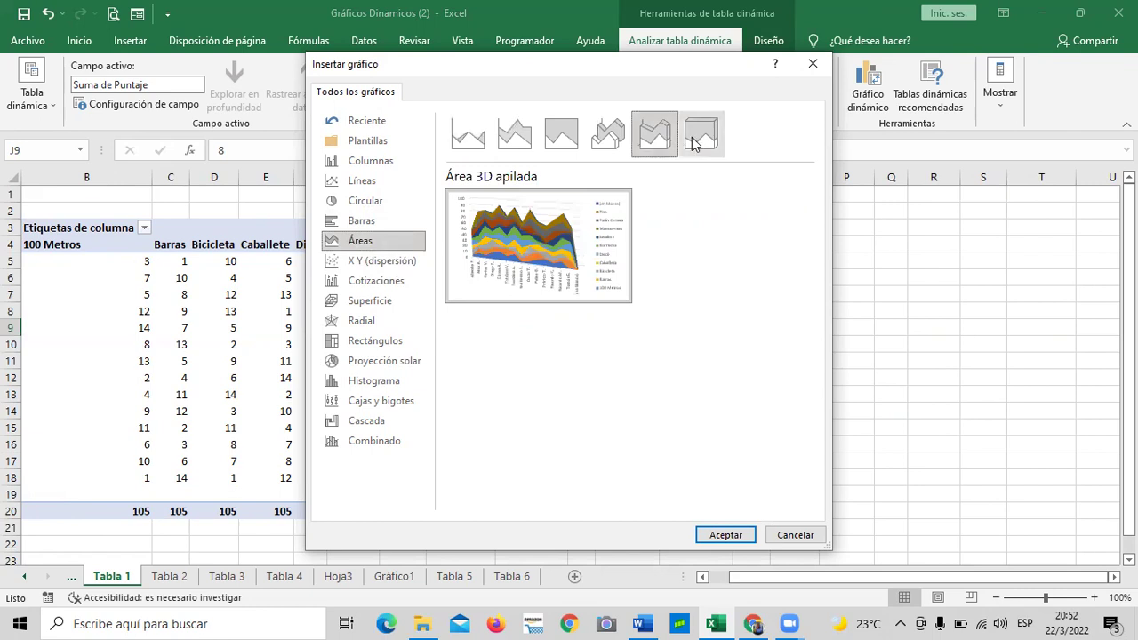
{"action": "left_click", "coordinate": [603, 146]}
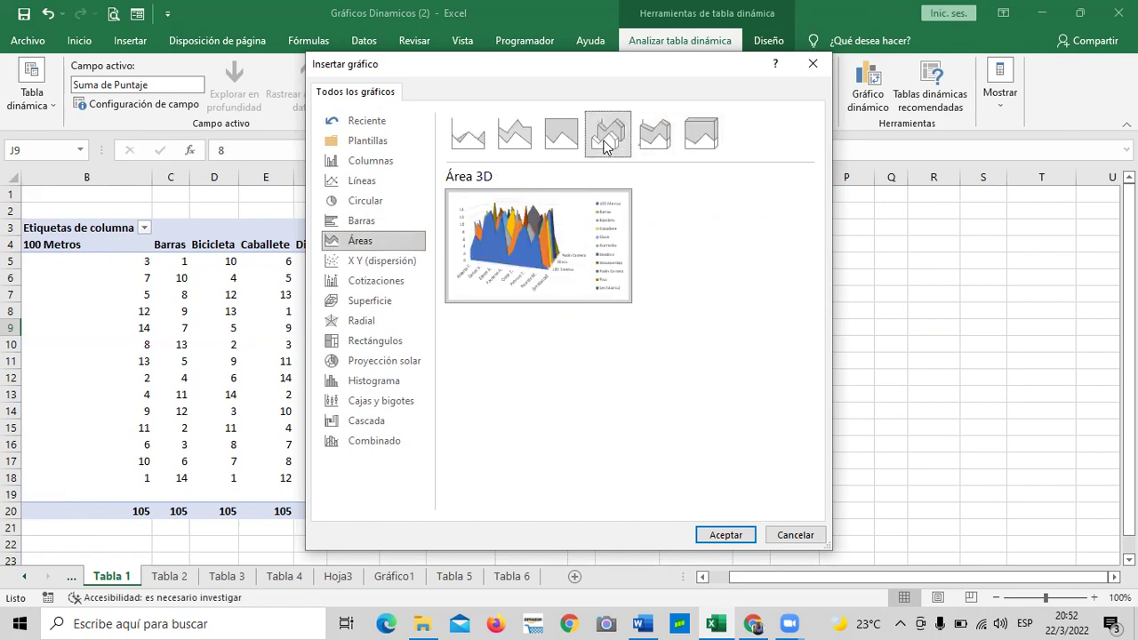
{"action": "left_click", "coordinate": [560, 147]}
{"action": "left_click", "coordinate": [504, 152]}
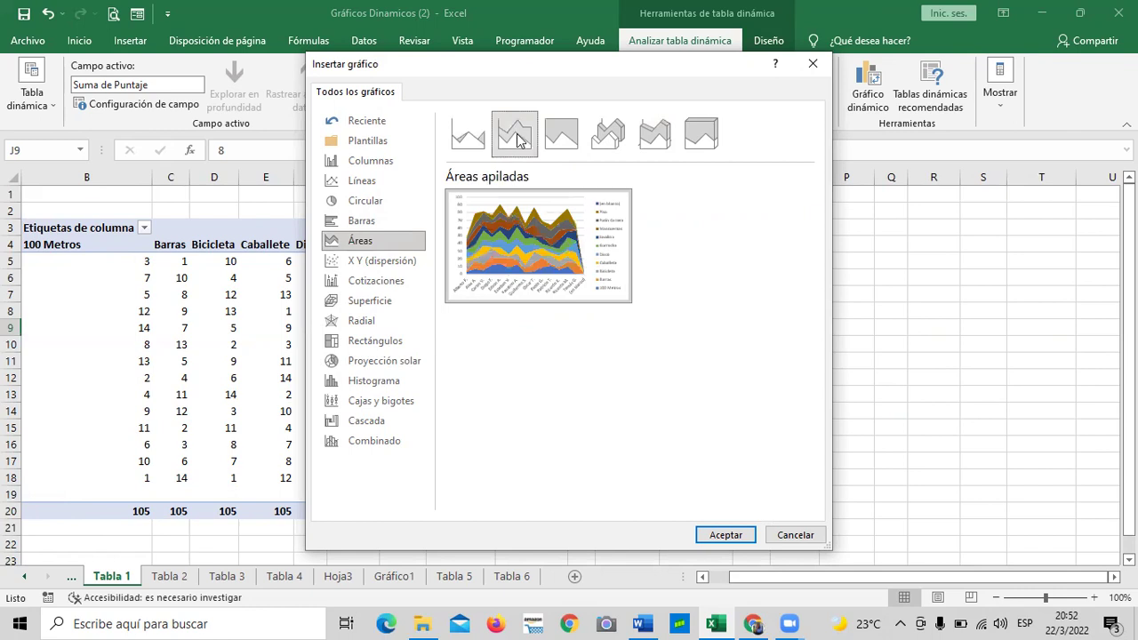
{"action": "left_click", "coordinate": [469, 141]}
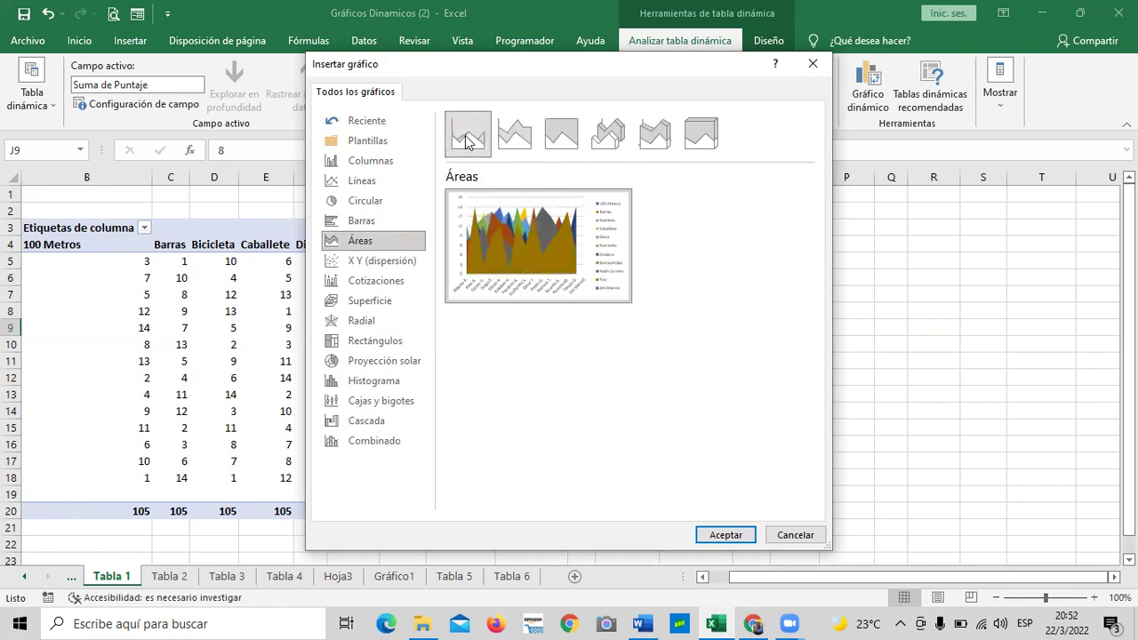
{"action": "left_click", "coordinate": [514, 139]}
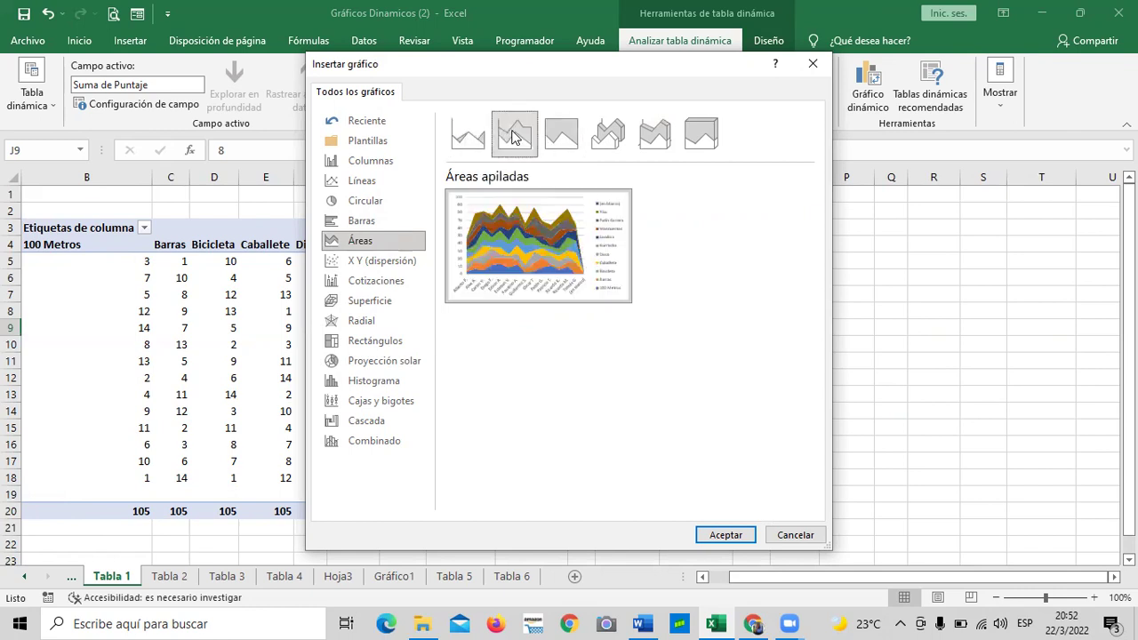
{"action": "left_click", "coordinate": [562, 136]}
{"action": "left_click", "coordinate": [608, 136]}
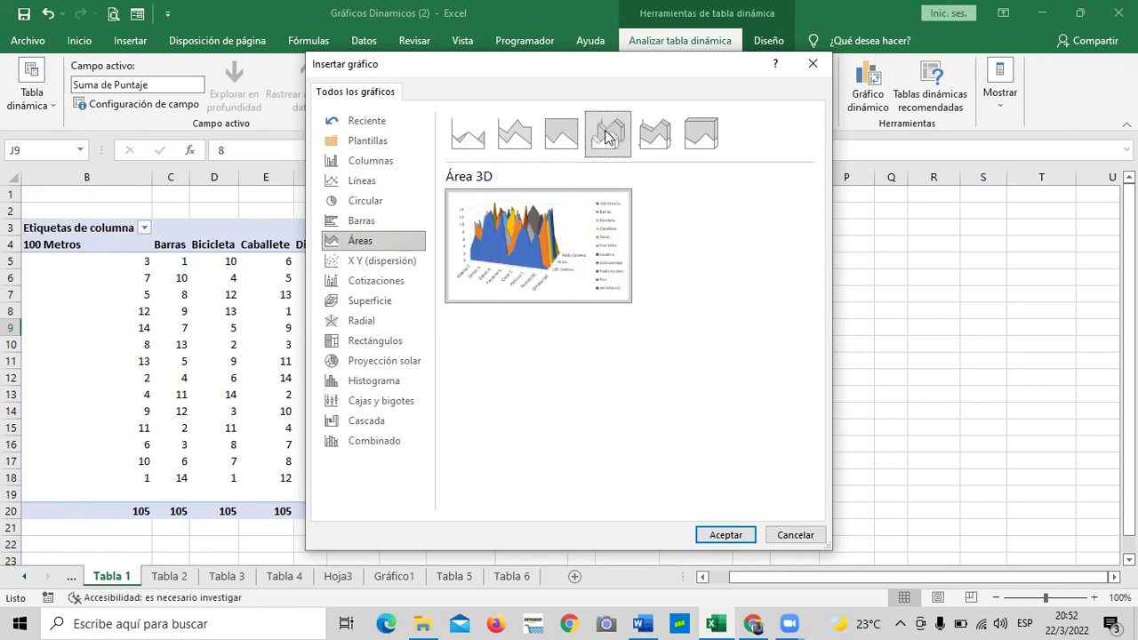
{"action": "left_click", "coordinate": [656, 136]}
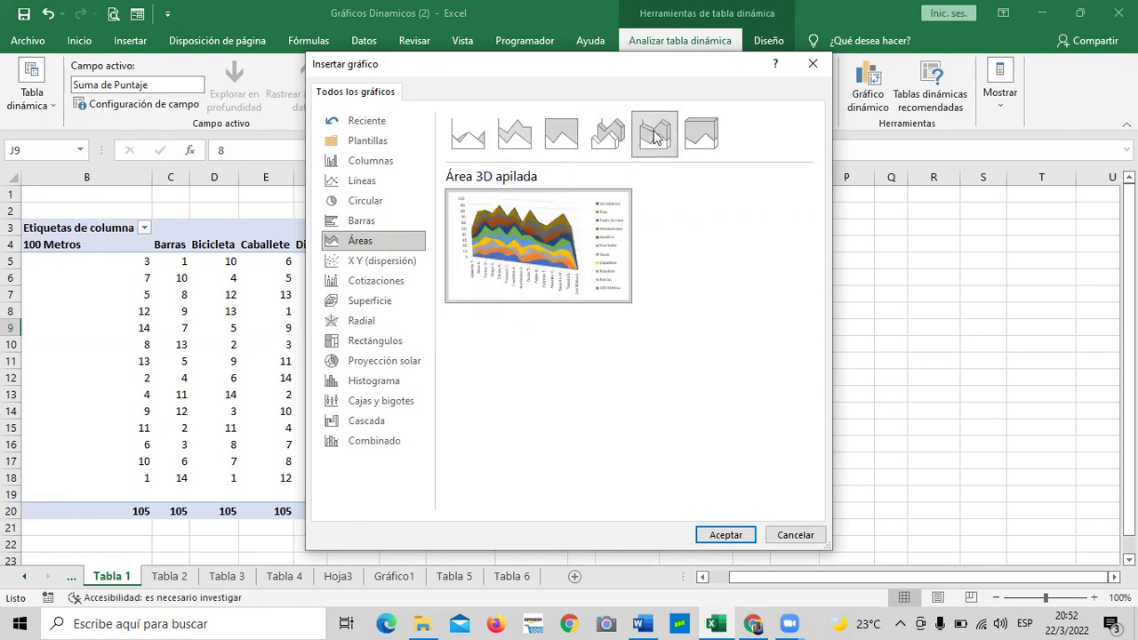
{"action": "left_click", "coordinate": [705, 138]}
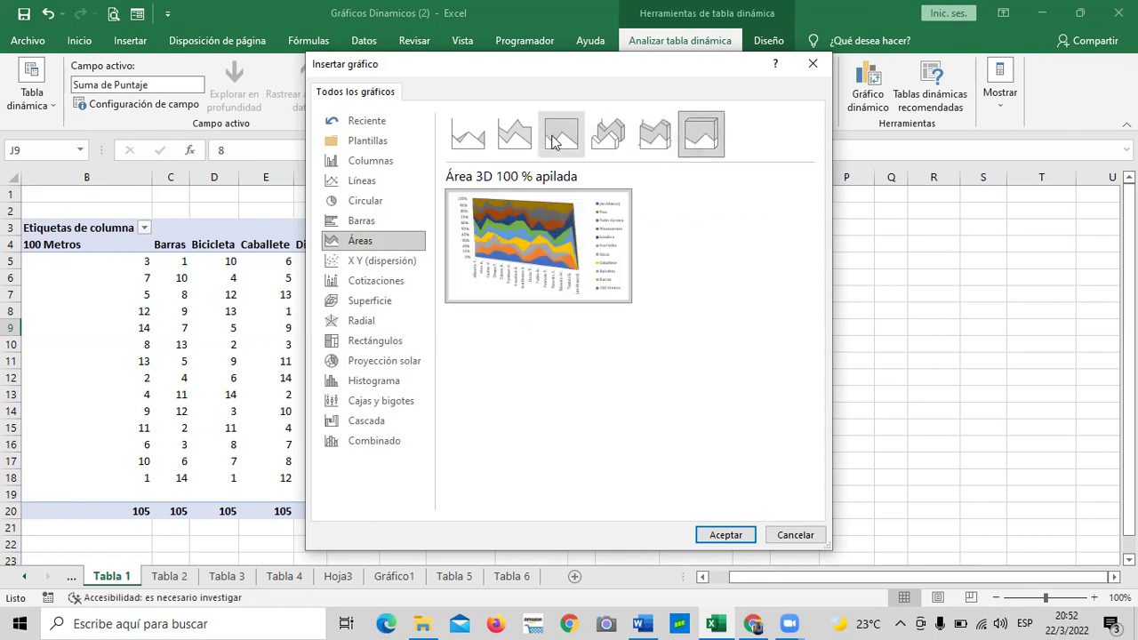
- Move the chart dialog aside and check whether Rectángulos, Cascada, Cajas y bigotes, Histograma, Proyección solar and X Y (dispersión) can be used
{"action": "left_click_drag", "start_coordinate": [561, 65], "coordinate": [648, 46]}
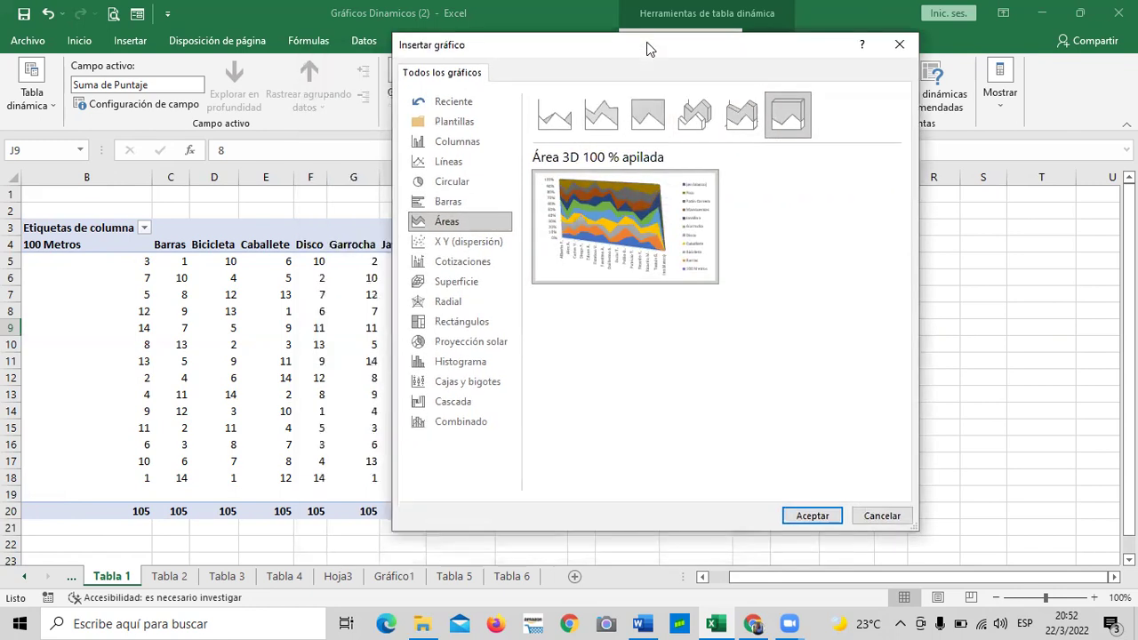
{"action": "left_click", "coordinate": [455, 325]}
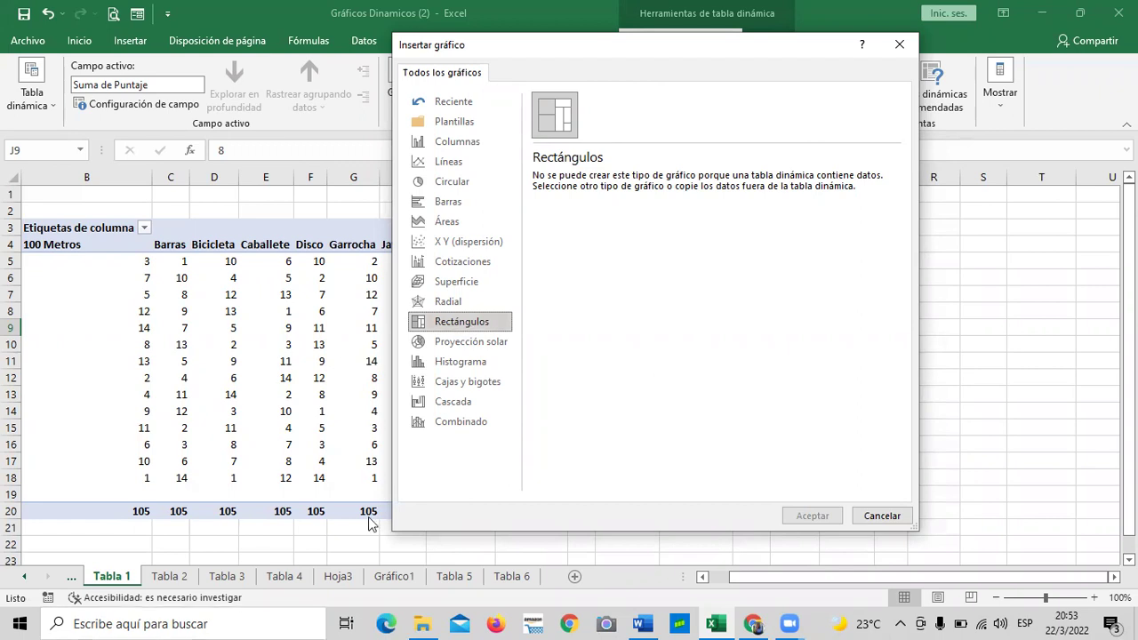
{"action": "left_click", "coordinate": [444, 404]}
{"action": "left_click", "coordinate": [452, 386]}
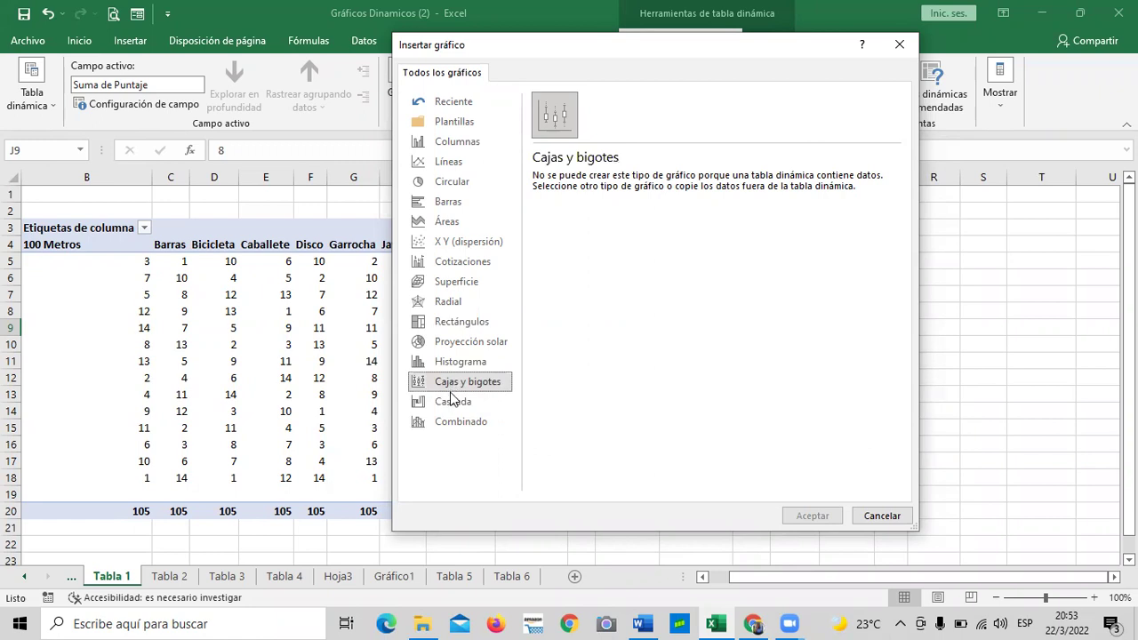
{"action": "left_click", "coordinate": [451, 406]}
{"action": "left_click", "coordinate": [454, 390]}
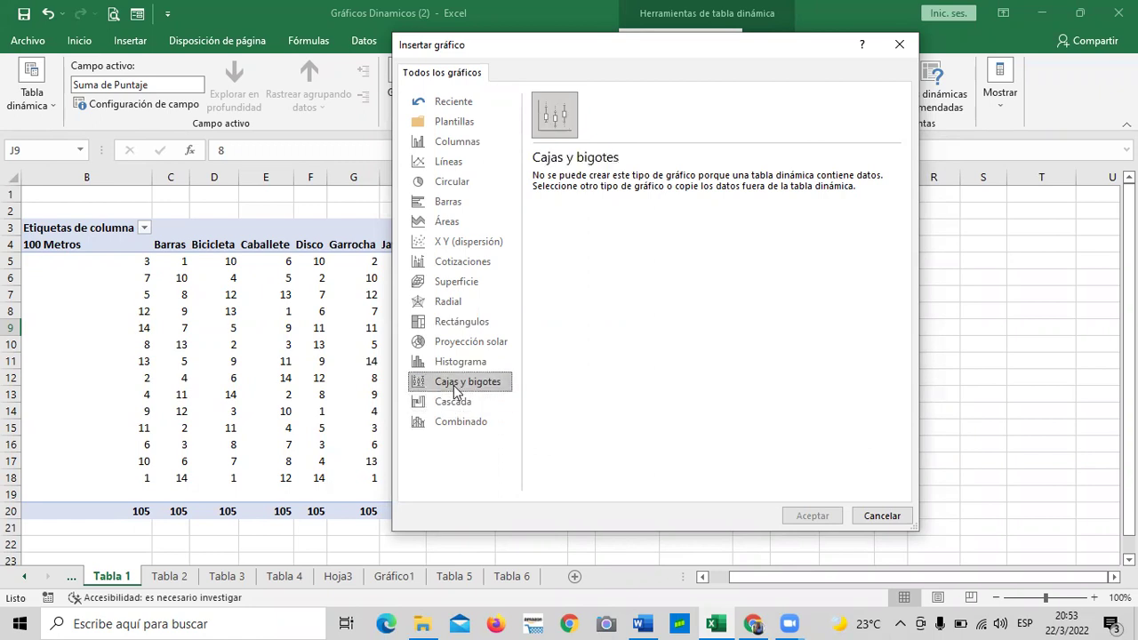
{"action": "left_click", "coordinate": [459, 362]}
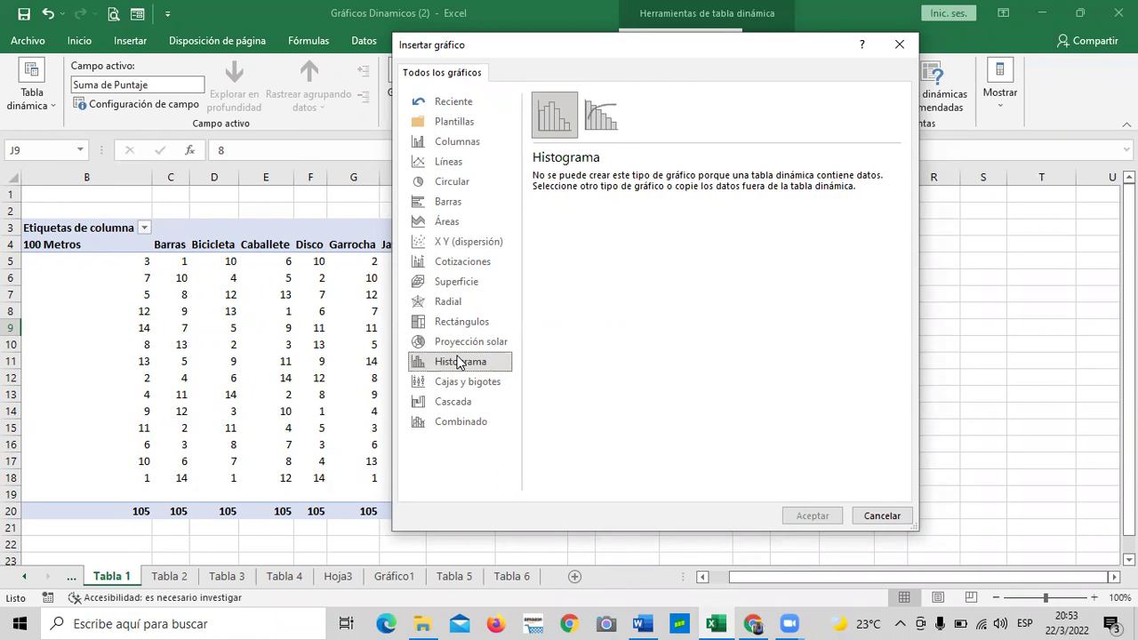
{"action": "left_click", "coordinate": [454, 341]}
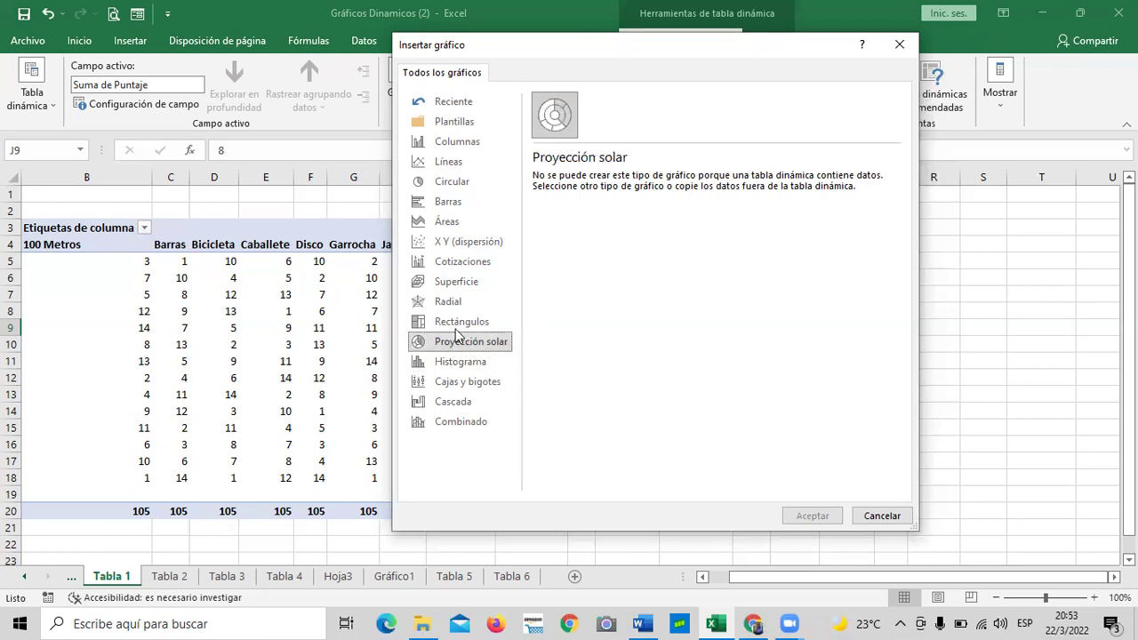
{"action": "left_click", "coordinate": [454, 325]}
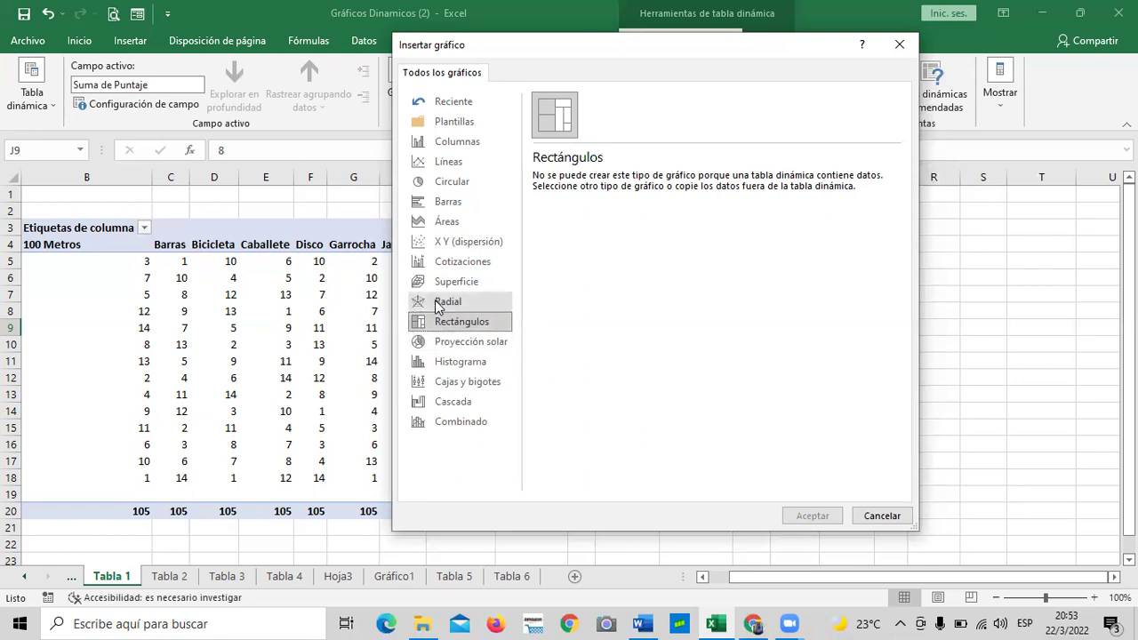
{"action": "left_click", "coordinate": [449, 343]}
{"action": "left_click", "coordinate": [456, 323]}
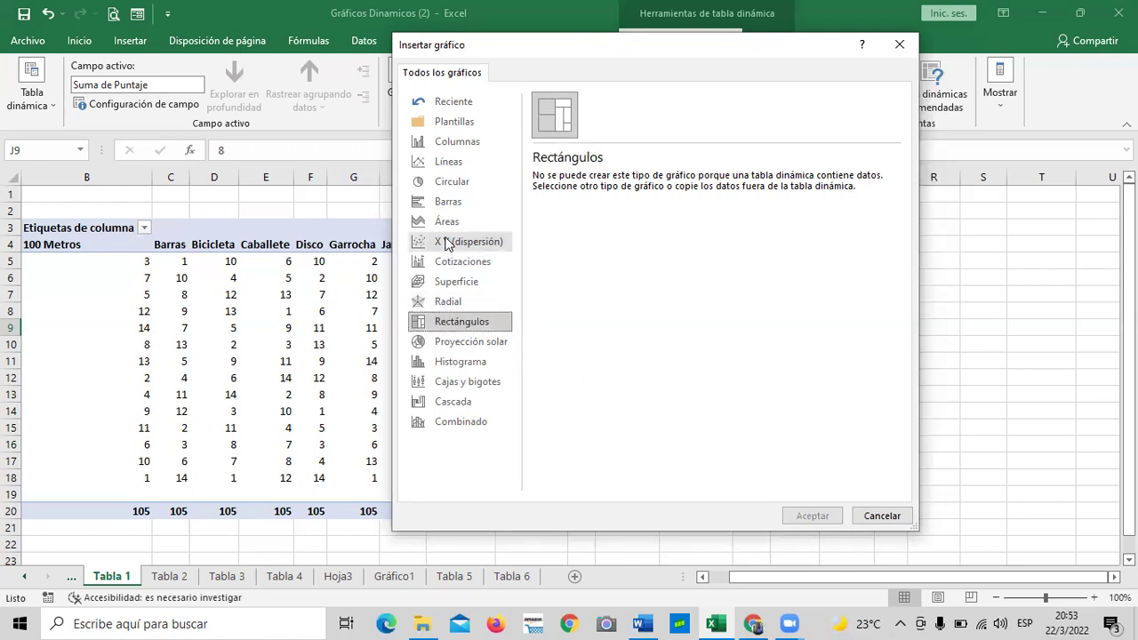
{"action": "left_click", "coordinate": [447, 245]}
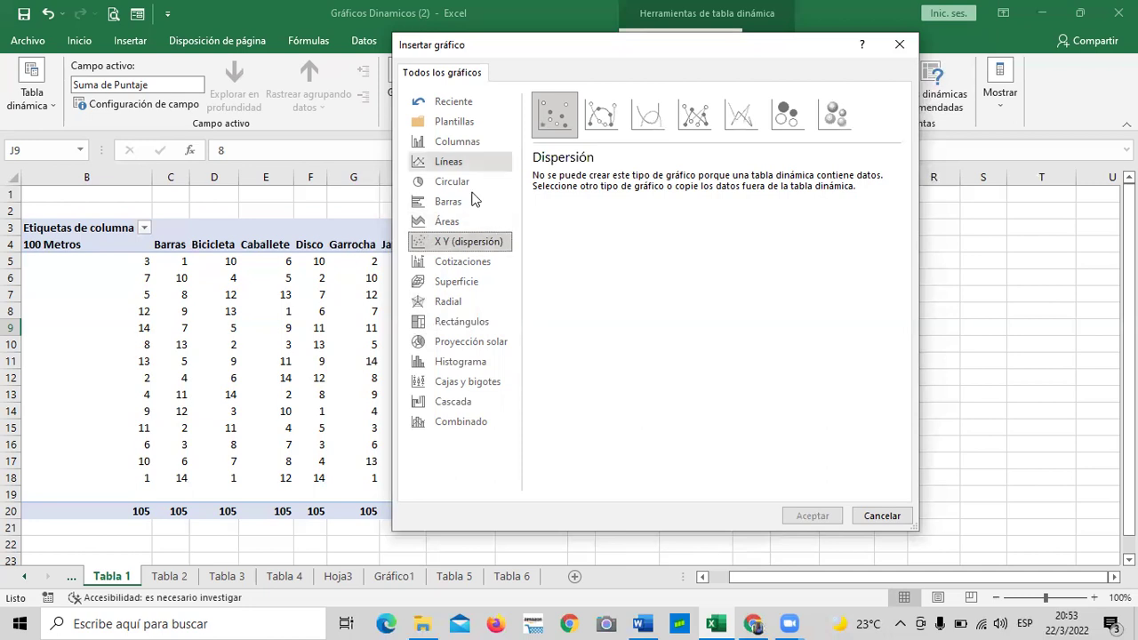
- Preview the chart types Áreas, Rectángulos and Radial for the pivot table
{"action": "left_click", "coordinate": [453, 222]}
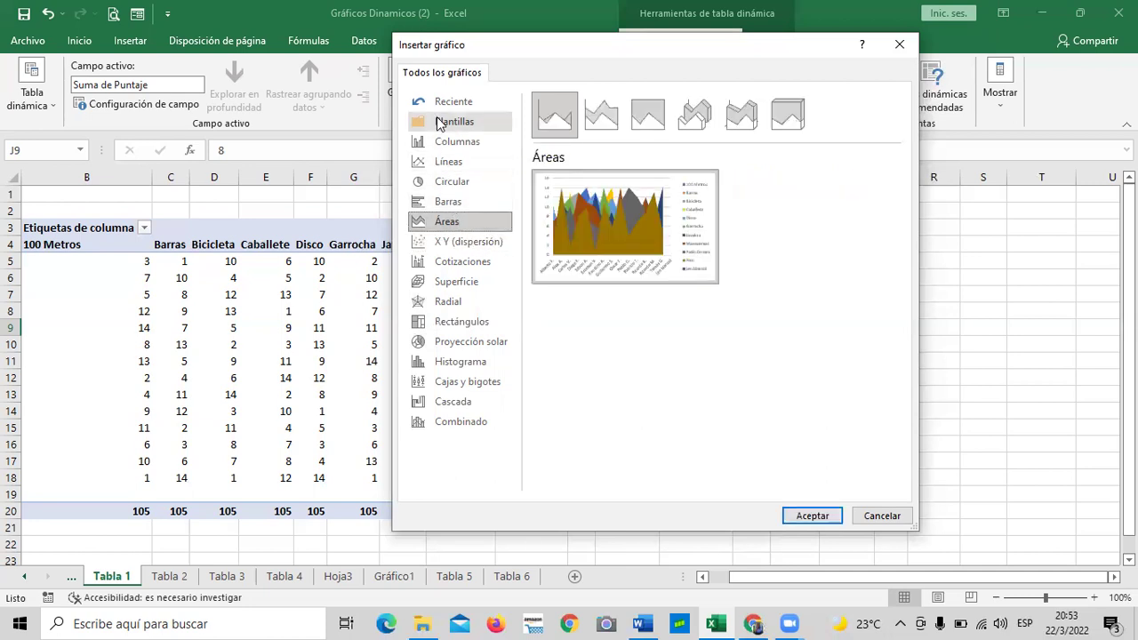
{"action": "left_click", "coordinate": [461, 322]}
{"action": "left_click", "coordinate": [448, 303]}
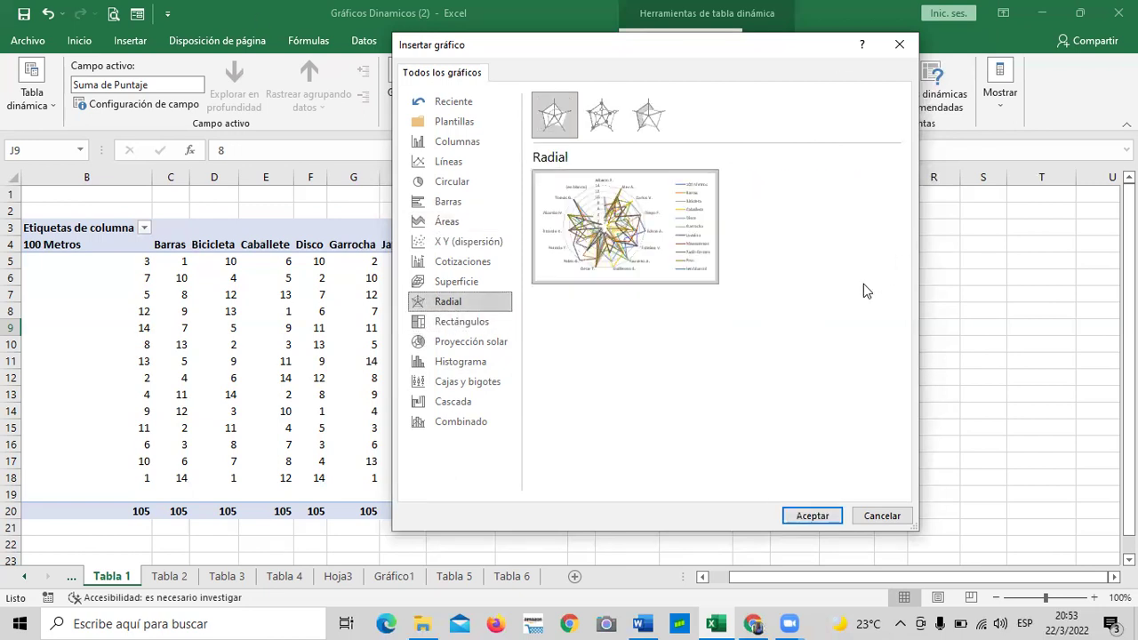
- Return to the Áreas type and compare its subtypes, including Áreas apiladas, Área 3D, Área 3D apilada and Área 3D 100 % apilada
{"action": "left_click", "coordinate": [489, 224]}
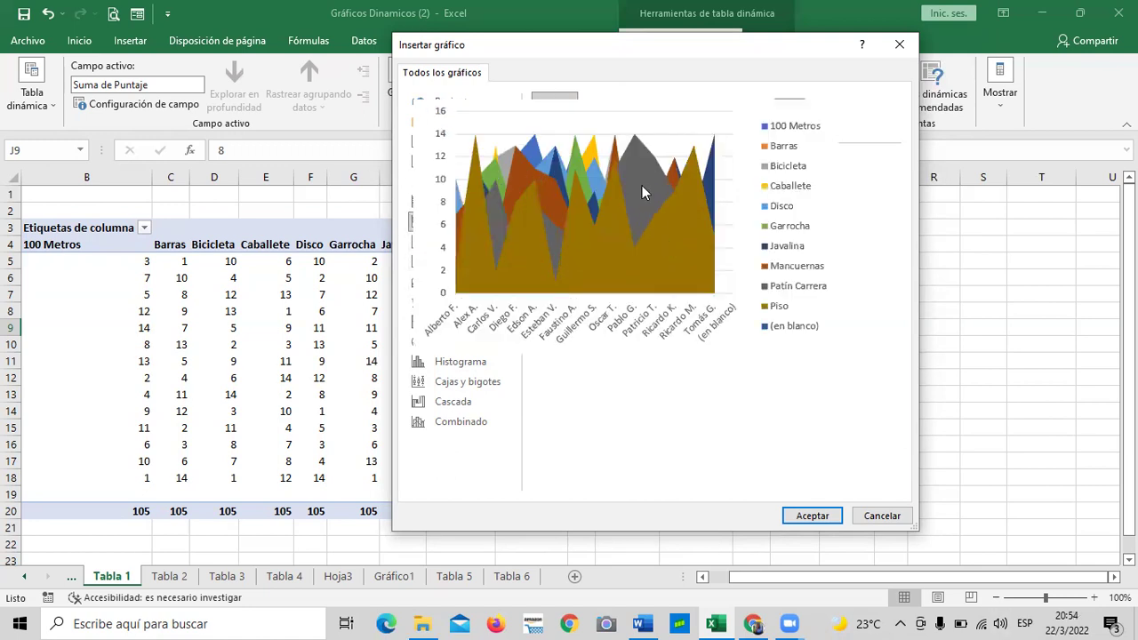
{"action": "left_click", "coordinate": [603, 124]}
{"action": "left_click", "coordinate": [551, 123]}
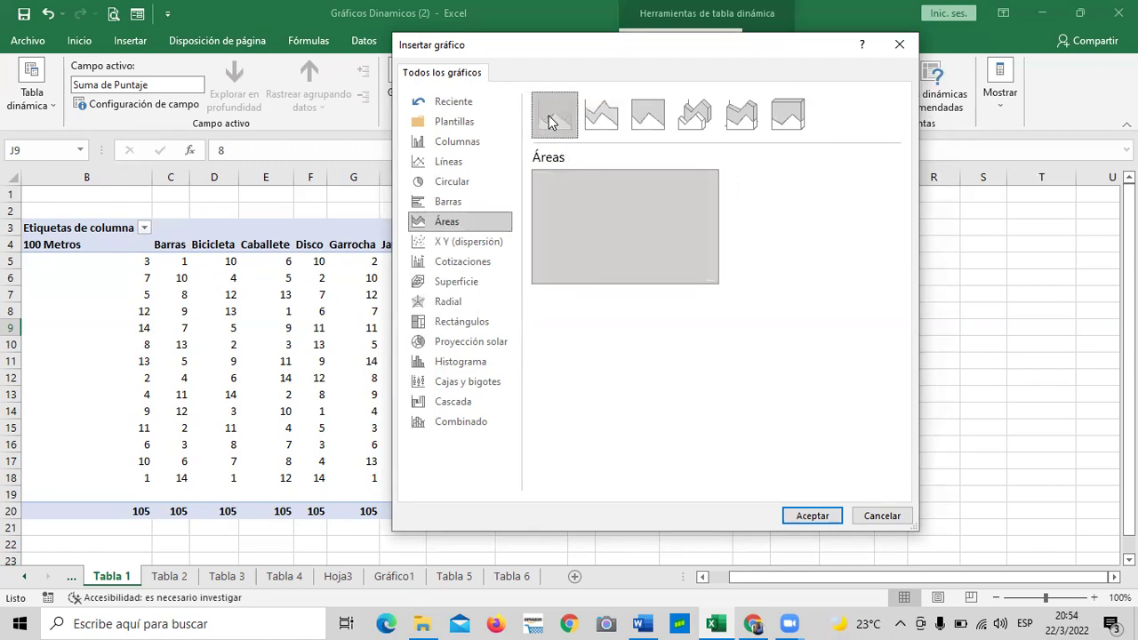
{"action": "left_click", "coordinate": [695, 122]}
{"action": "left_click", "coordinate": [735, 126]}
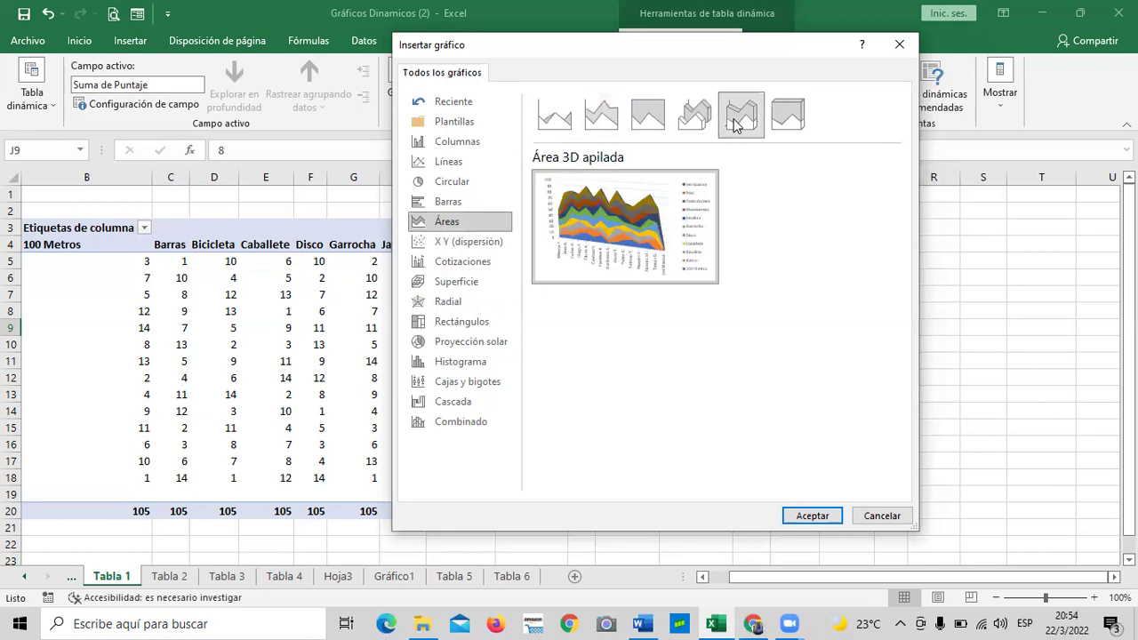
{"action": "left_click", "coordinate": [787, 120]}
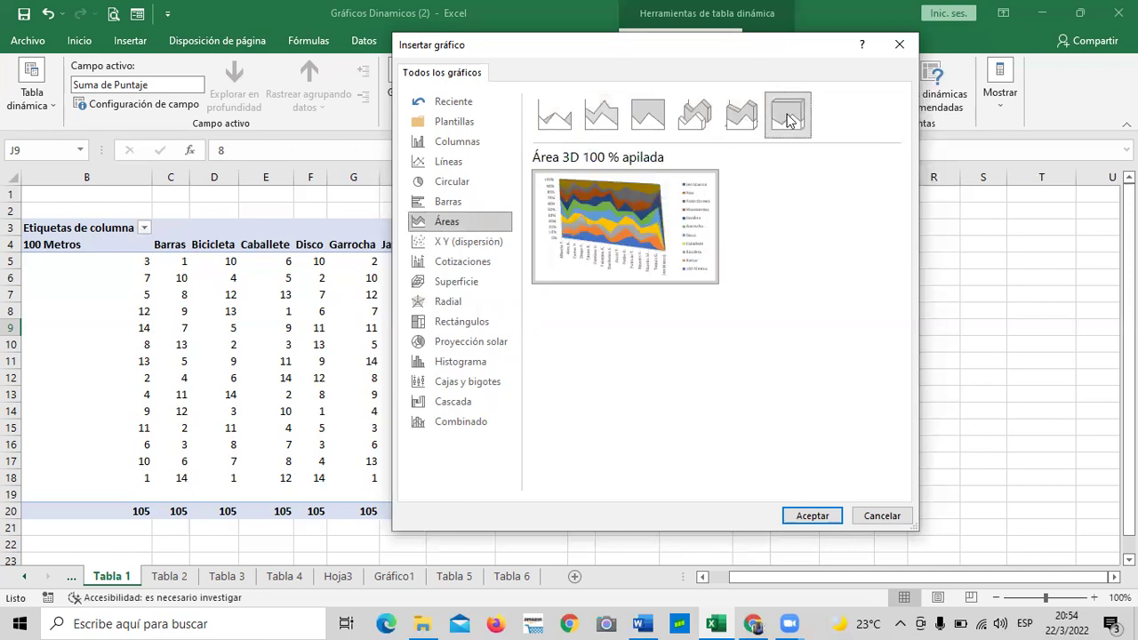
{"action": "left_click", "coordinate": [736, 122]}
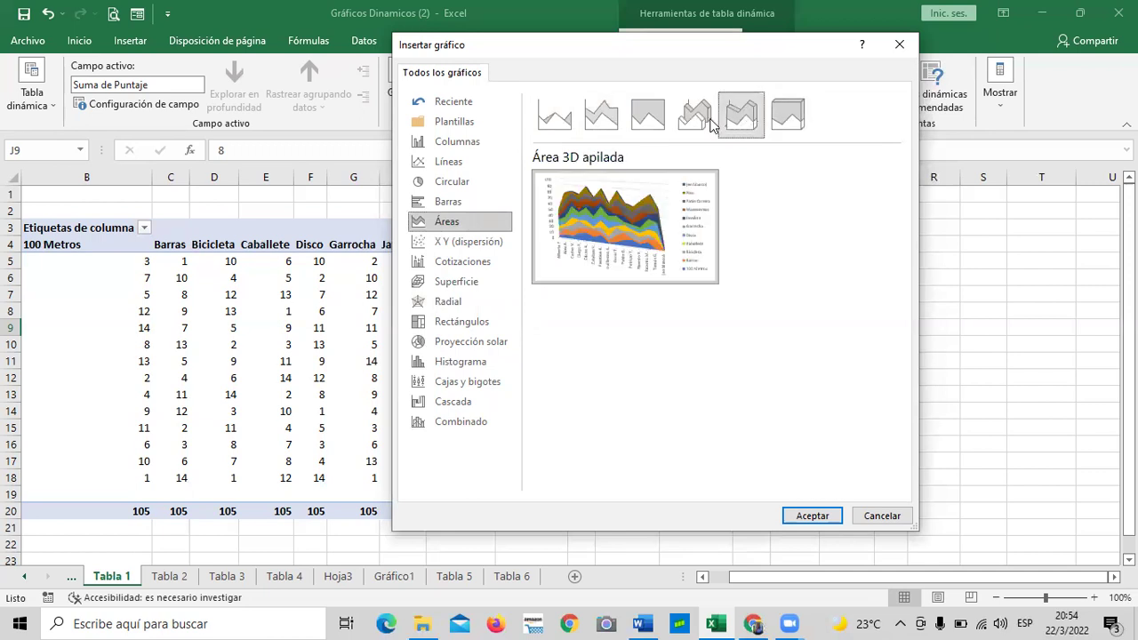
- Insert an Área 3D pivot chart, move it over the table's right part and enlarge it to about 10.32 × 18.84 cm
{"action": "left_click", "coordinate": [650, 118]}
{"action": "left_click", "coordinate": [689, 115]}
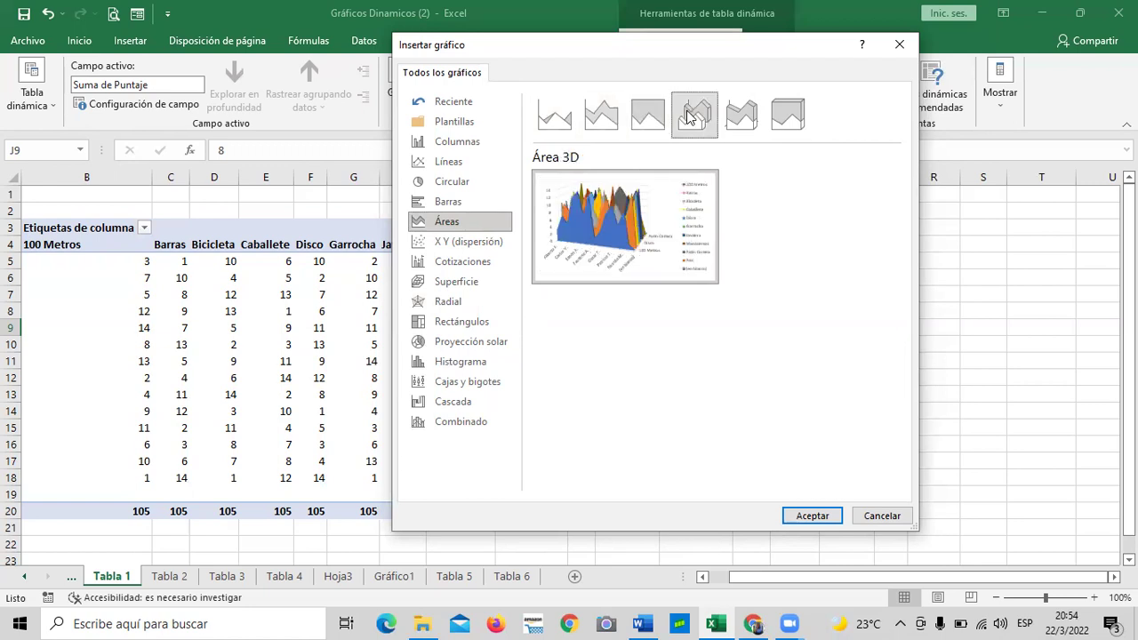
{"action": "left_click", "coordinate": [808, 516]}
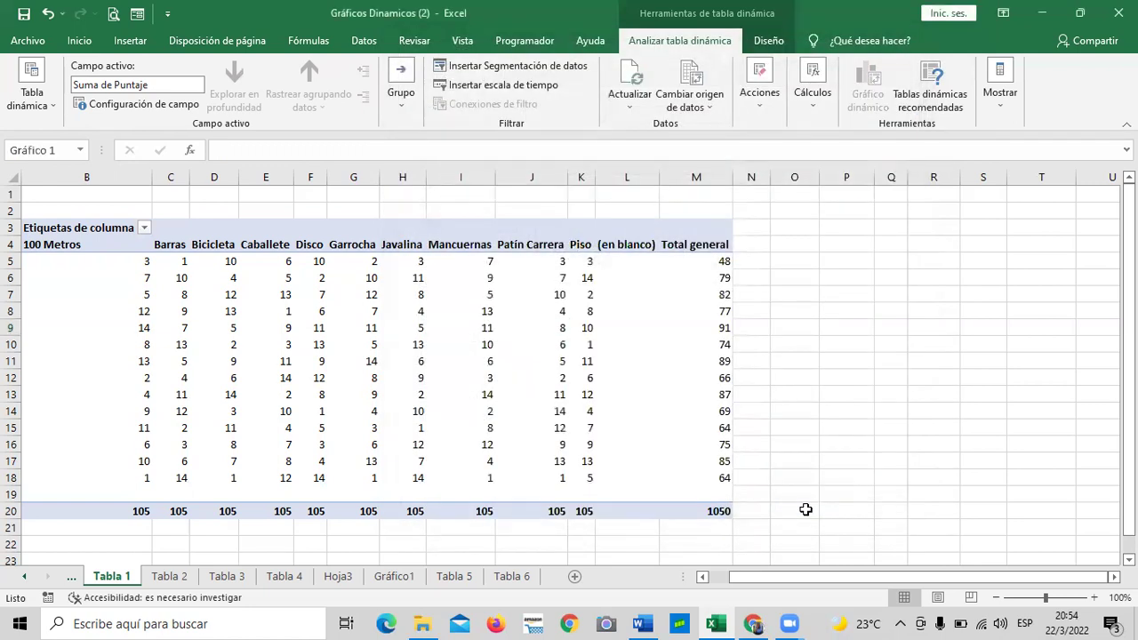
{"action": "left_click_drag", "start_coordinate": [765, 258], "coordinate": [880, 225]}
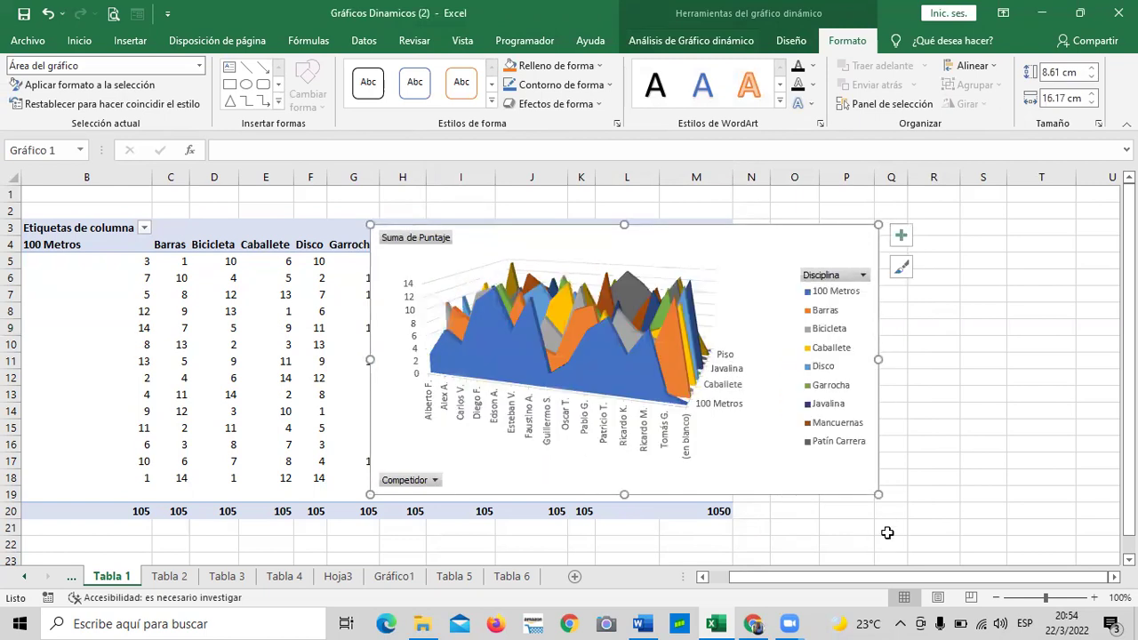
{"action": "left_click_drag", "start_coordinate": [876, 494], "coordinate": [963, 549]}
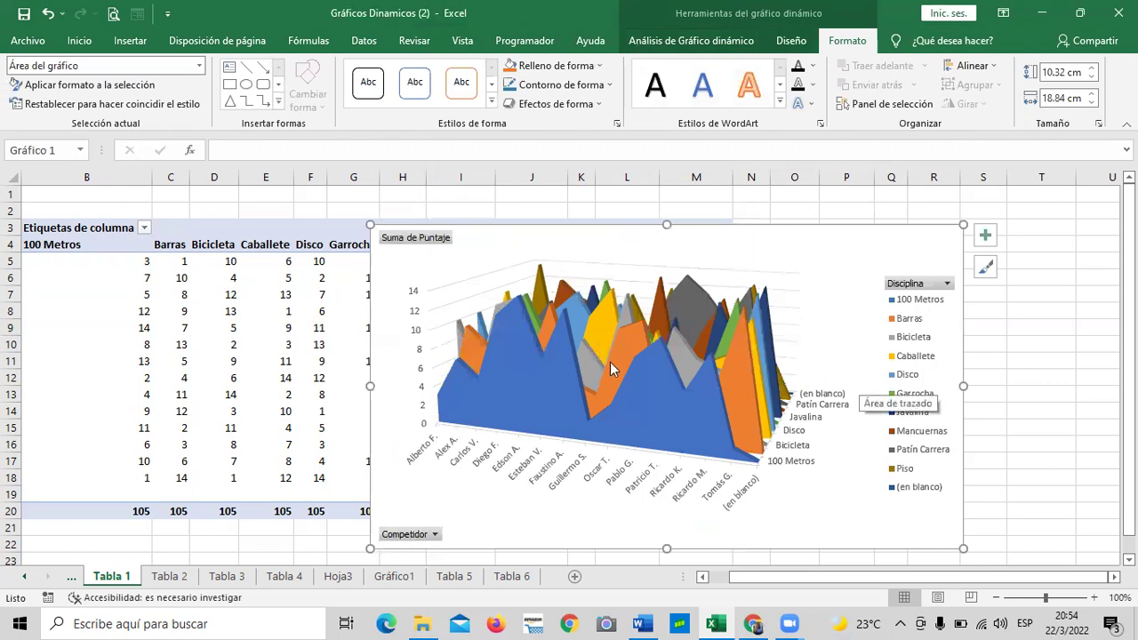
{"action": "left_click", "coordinate": [433, 534]}
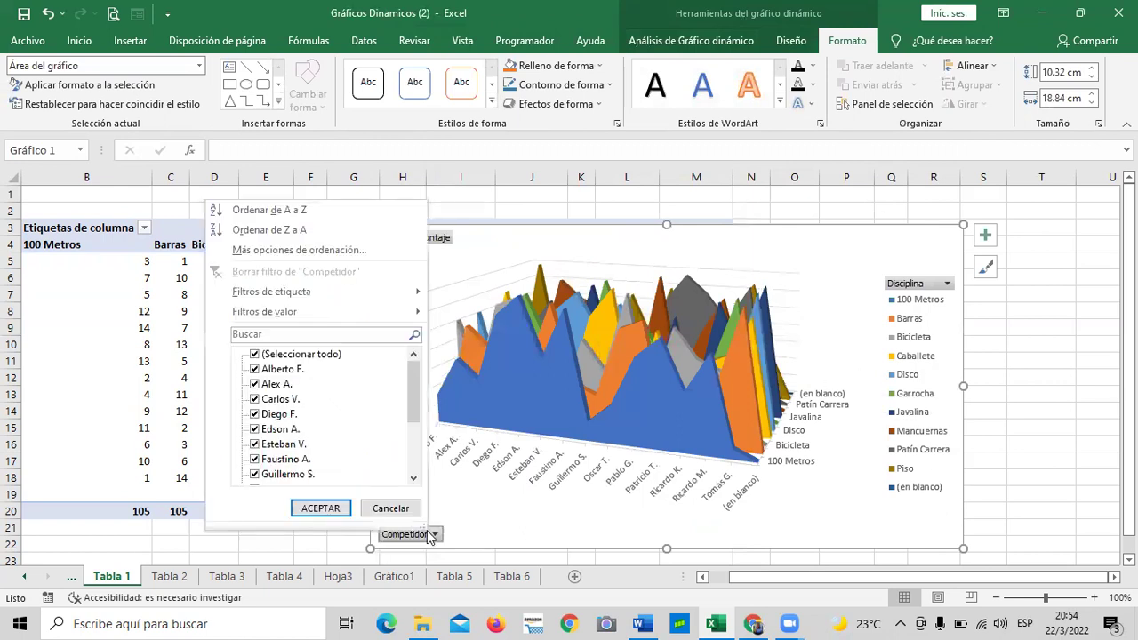
{"action": "left_click", "coordinate": [259, 354]}
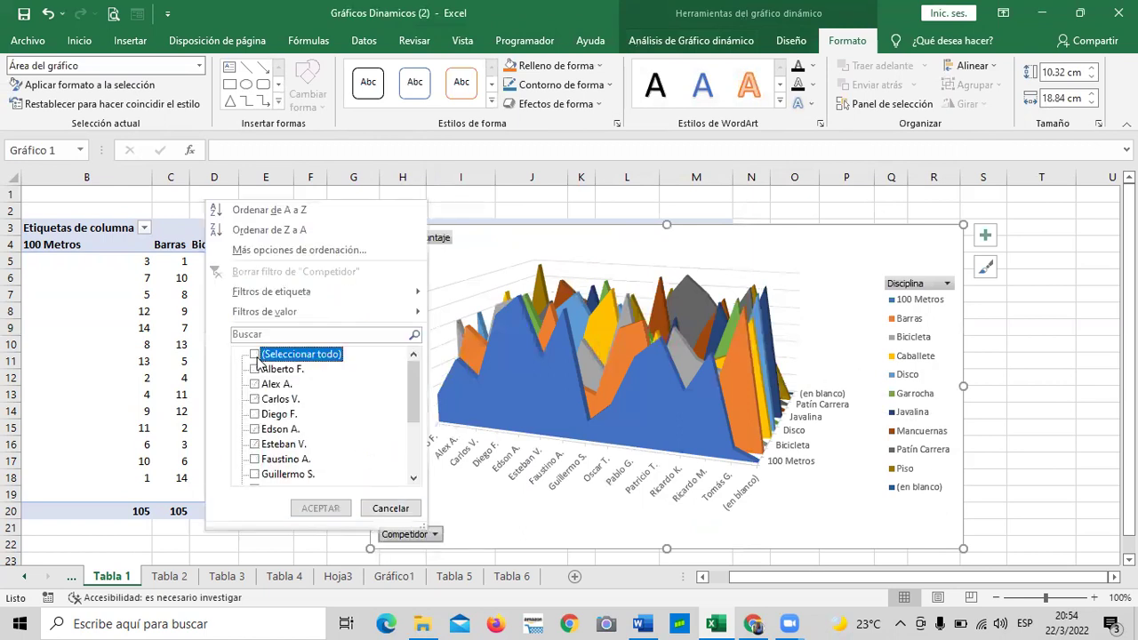
{"action": "left_click", "coordinate": [390, 508]}
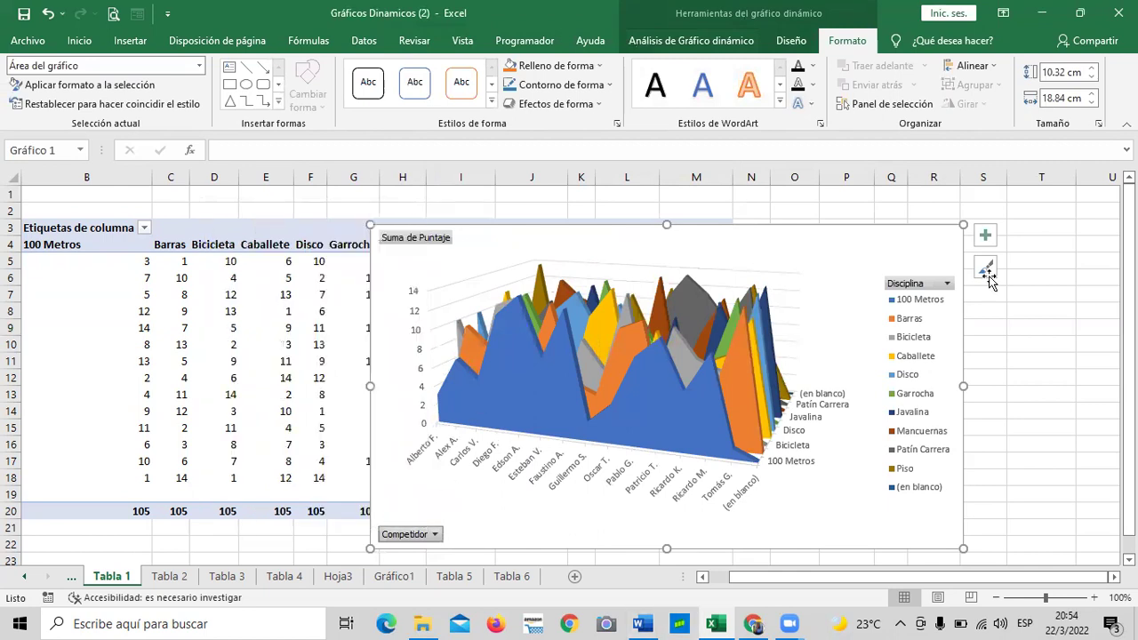
- Display the field list of the pivot table on Tabla 1
{"action": "left_click", "coordinate": [281, 224]}
{"action": "left_click", "coordinate": [93, 326]}
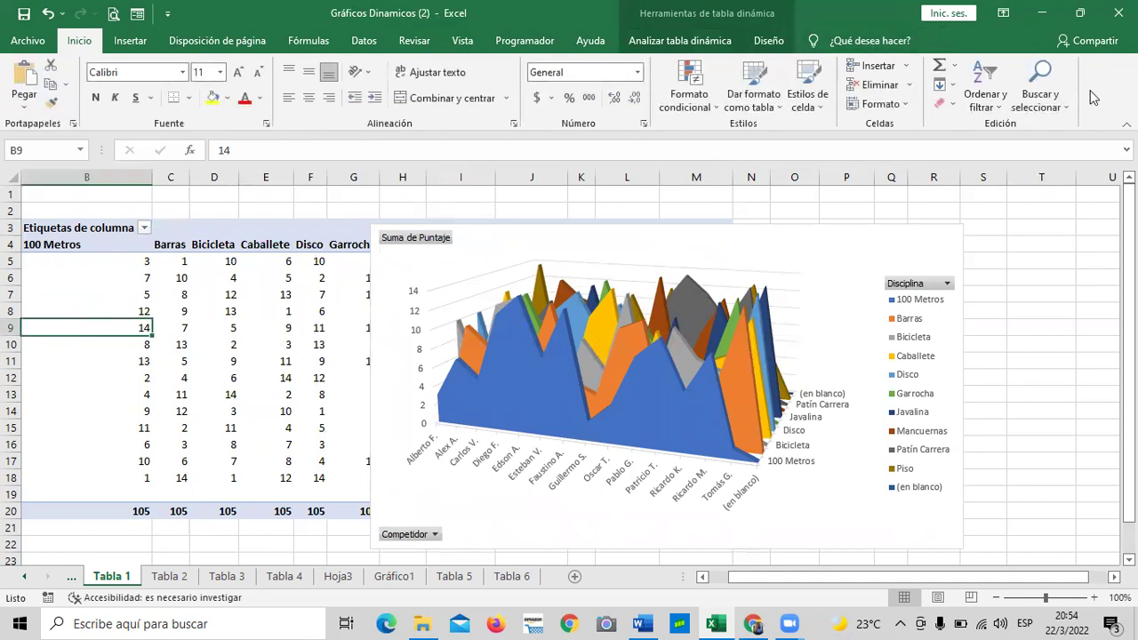
{"action": "left_click", "coordinate": [763, 42]}
{"action": "left_click", "coordinate": [706, 42]}
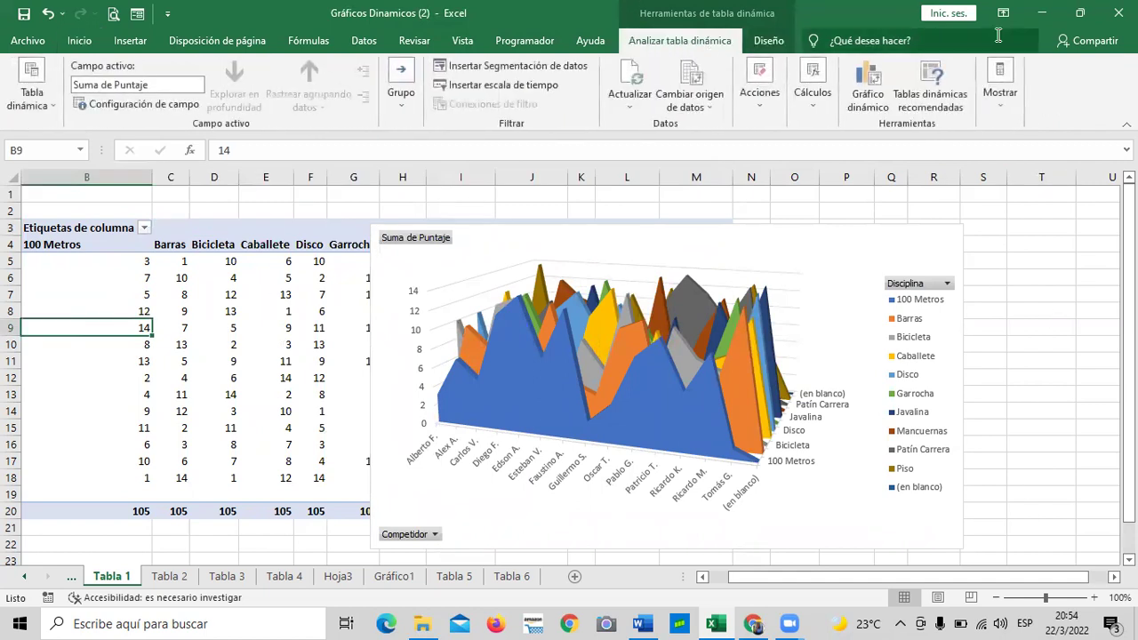
{"action": "left_click", "coordinate": [1000, 88]}
{"action": "left_click", "coordinate": [999, 165]}
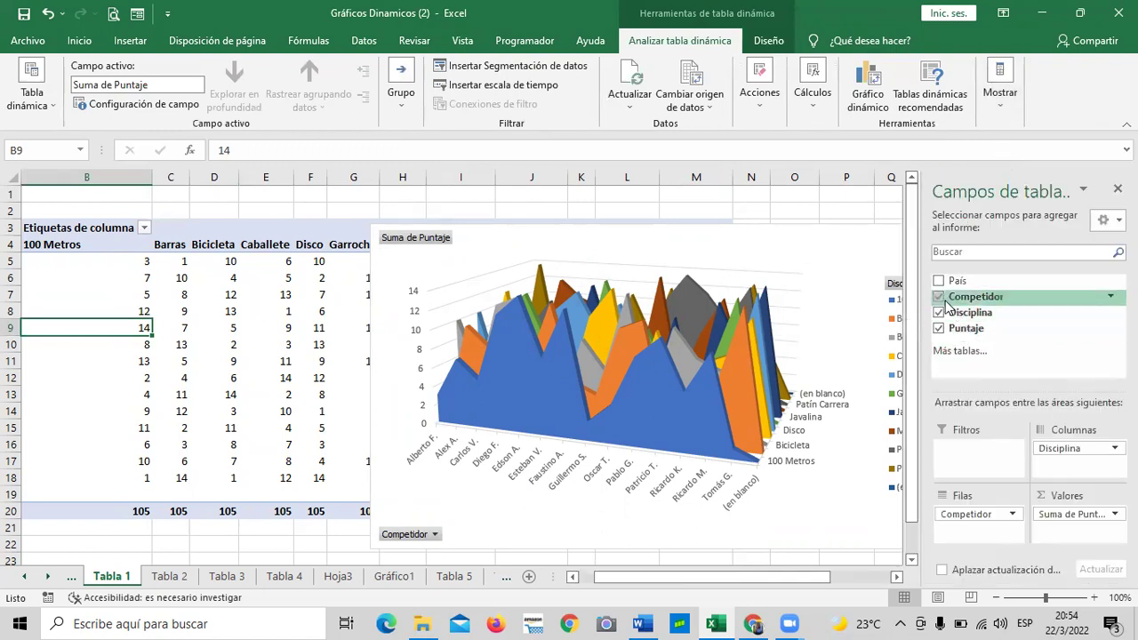
- Replace Competidor with País as the chart's category field and close the field list
{"action": "left_click", "coordinate": [940, 298]}
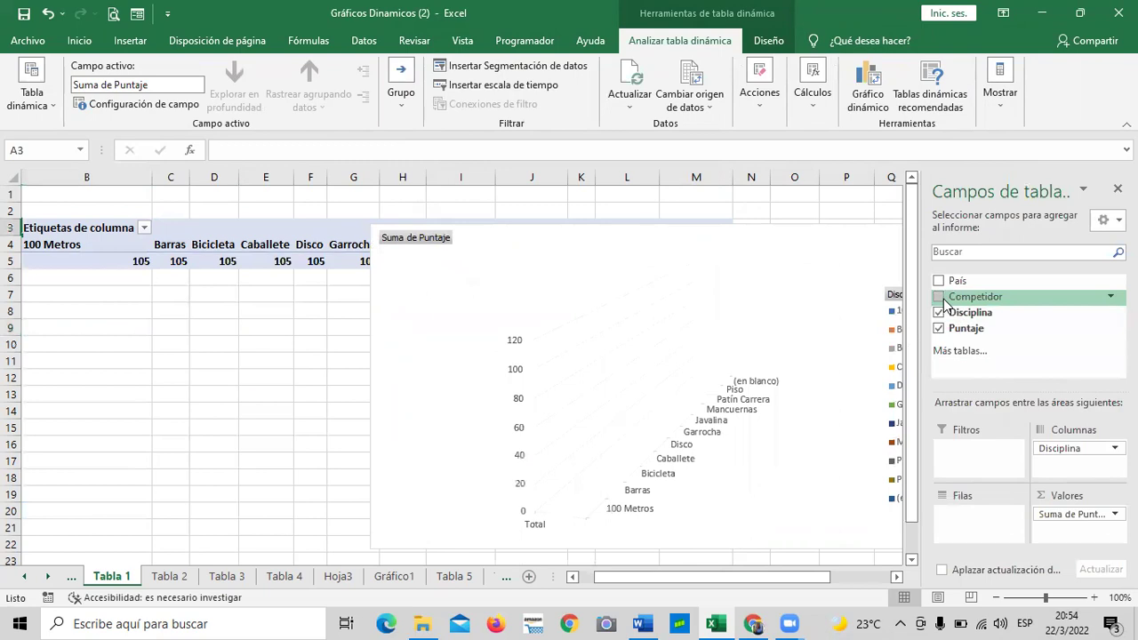
{"action": "left_click", "coordinate": [780, 234]}
{"action": "left_click_drag", "start_coordinate": [780, 234], "coordinate": [692, 199]}
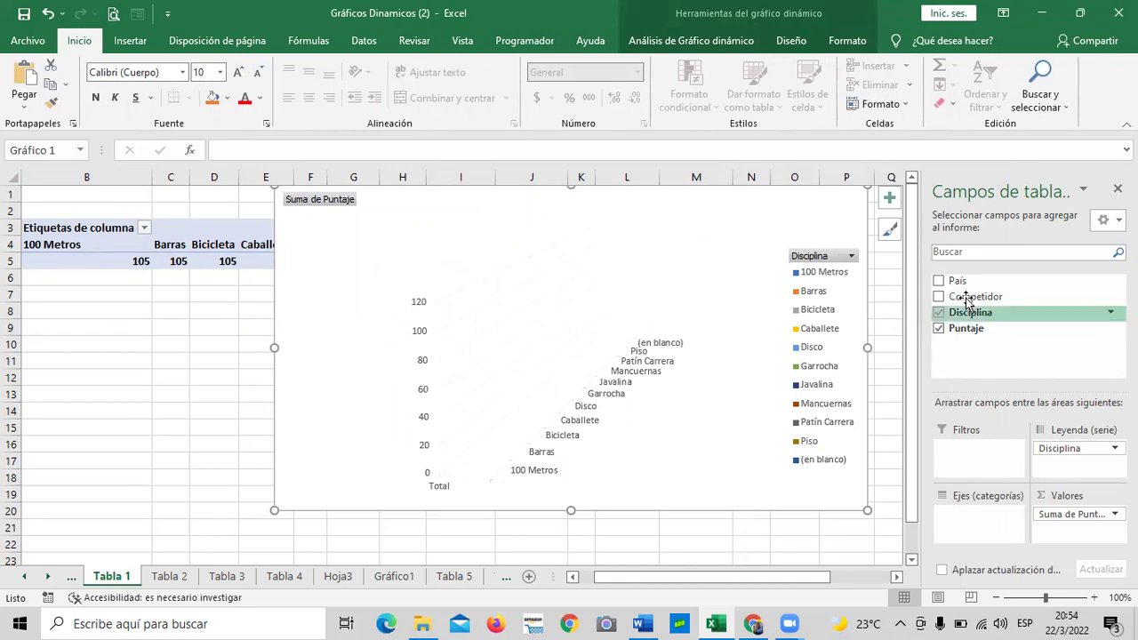
{"action": "left_click", "coordinate": [939, 281]}
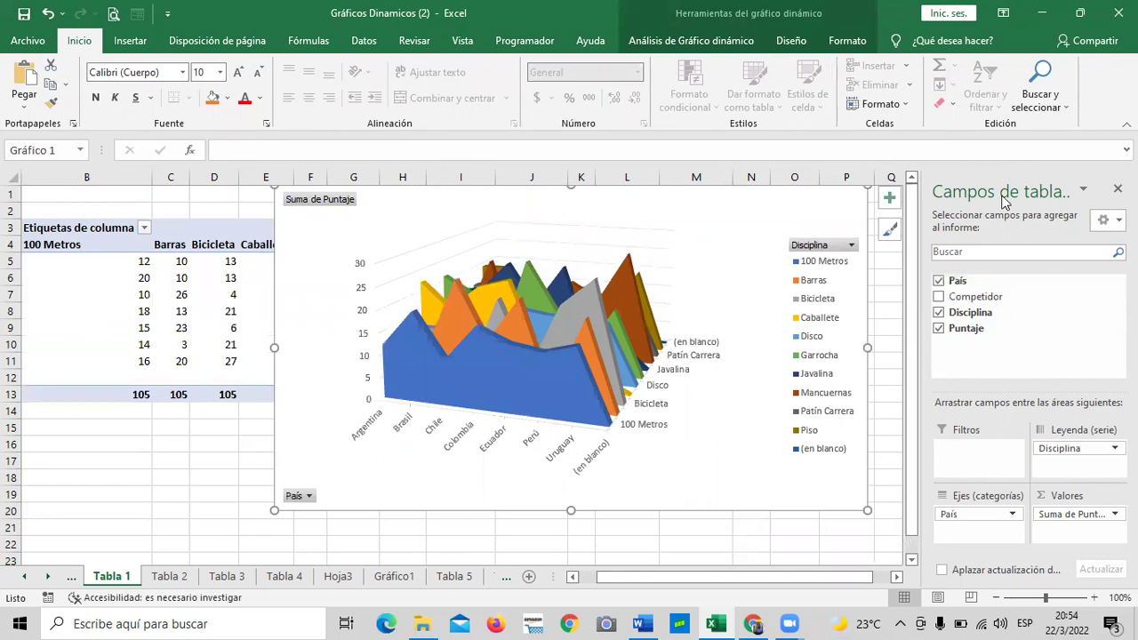
{"action": "left_click", "coordinate": [1118, 188]}
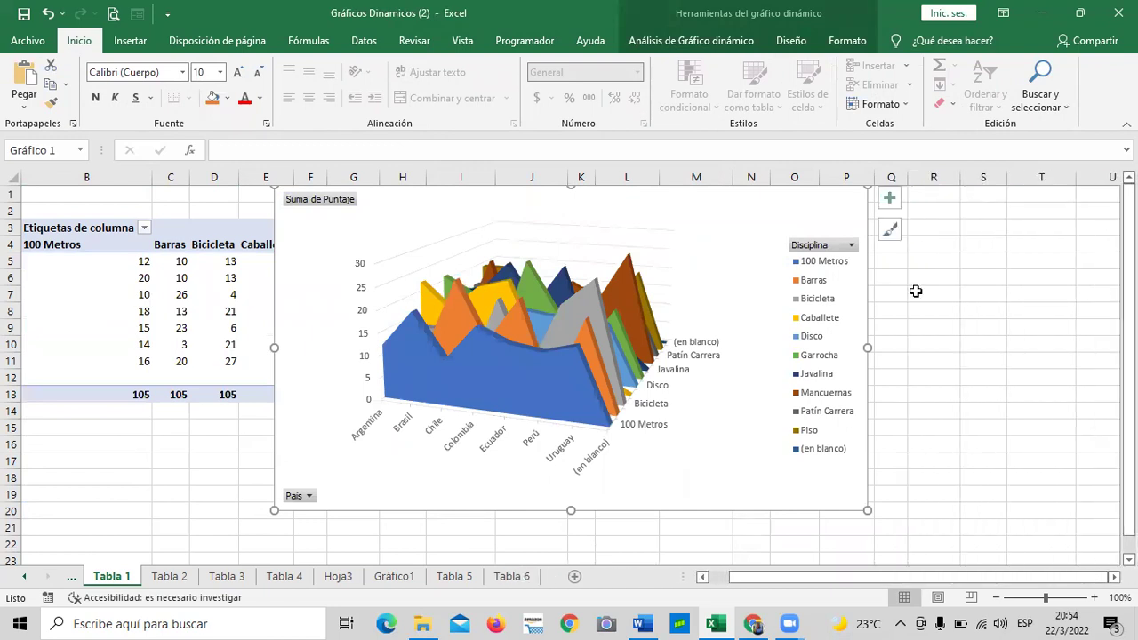
- Reposition and enlarge the area chart so it spans about columns F to S and rows 1 to 22
{"action": "left_click", "coordinate": [722, 481]}
{"action": "left_click_drag", "start_coordinate": [722, 481], "coordinate": [754, 479]}
{"action": "left_click_drag", "start_coordinate": [920, 250], "coordinate": [966, 221]}
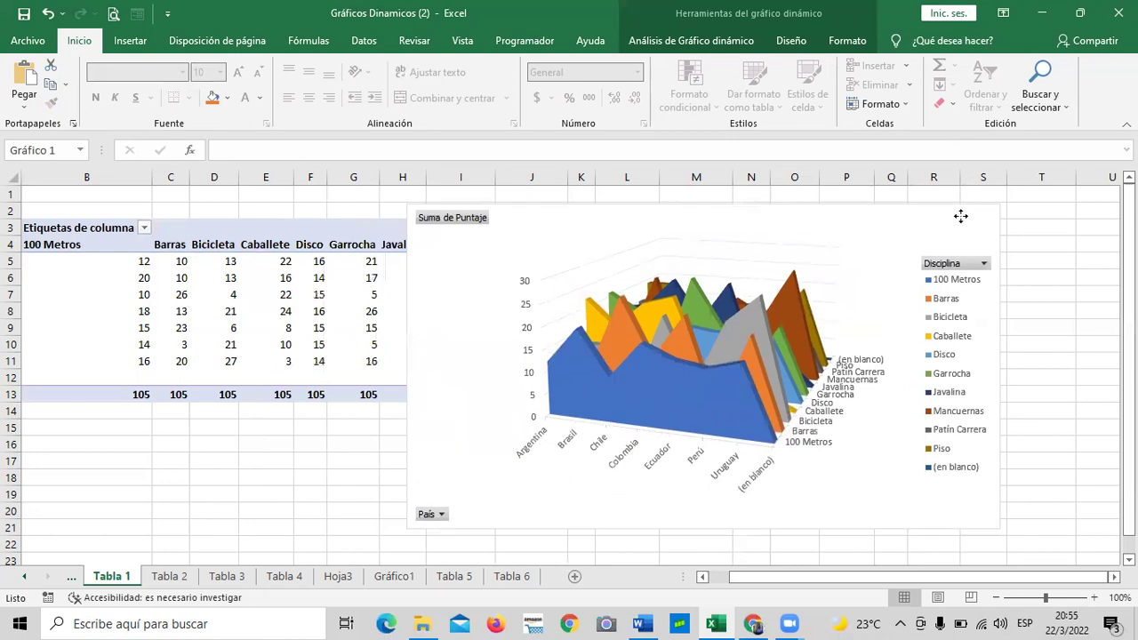
{"action": "left_click_drag", "start_coordinate": [959, 516], "coordinate": [989, 531]}
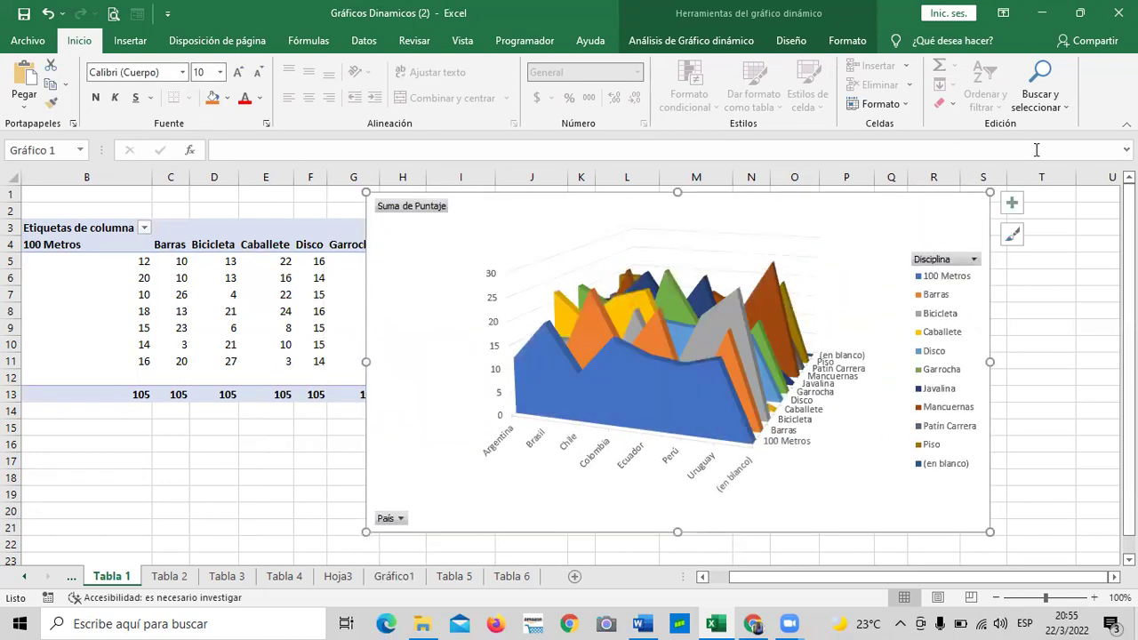
{"action": "left_click_drag", "start_coordinate": [362, 534], "coordinate": [298, 526]}
{"action": "left_click_drag", "start_coordinate": [643, 192], "coordinate": [636, 151]}
{"action": "left_click_drag", "start_coordinate": [642, 525], "coordinate": [645, 547]}
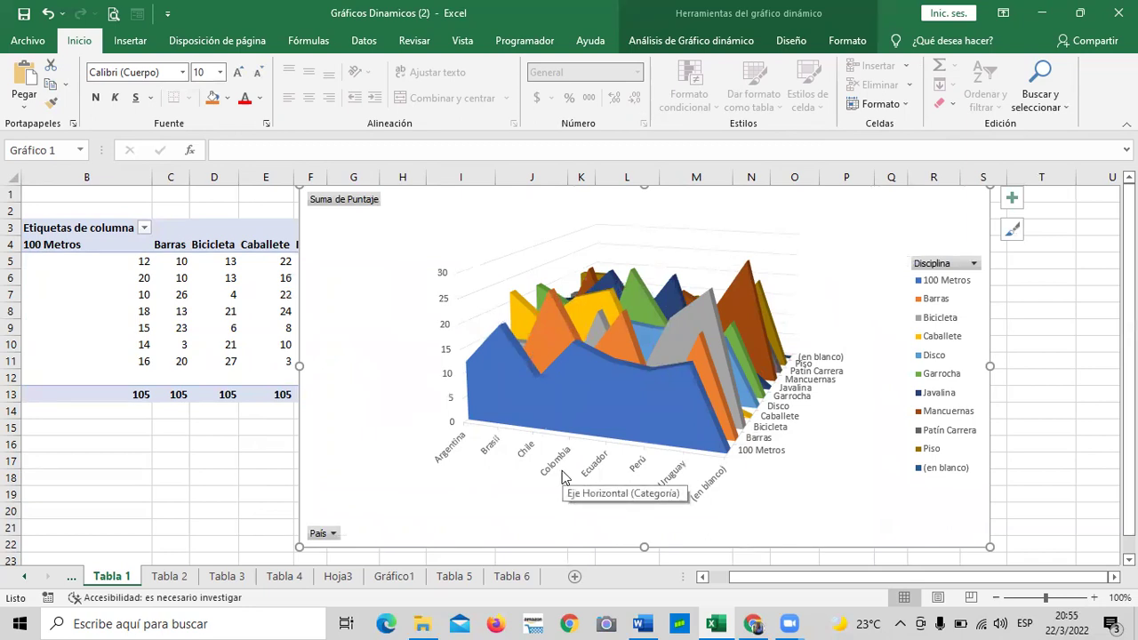
- Add axis titles and a chart title to the area pivot chart
{"action": "left_click", "coordinate": [1011, 199]}
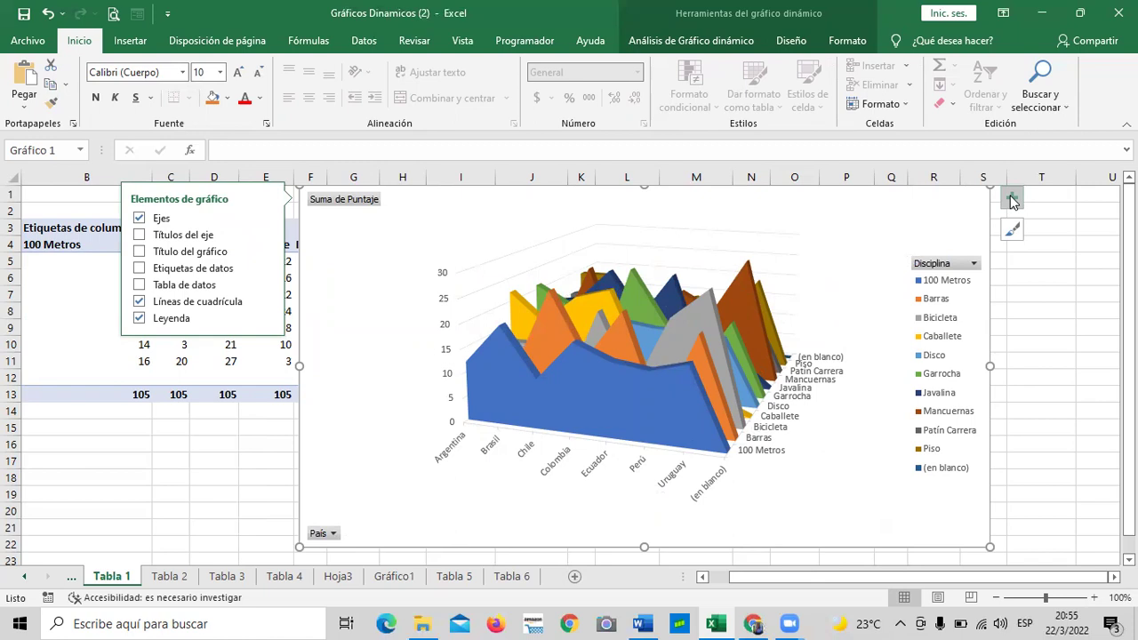
{"action": "left_click", "coordinate": [139, 236]}
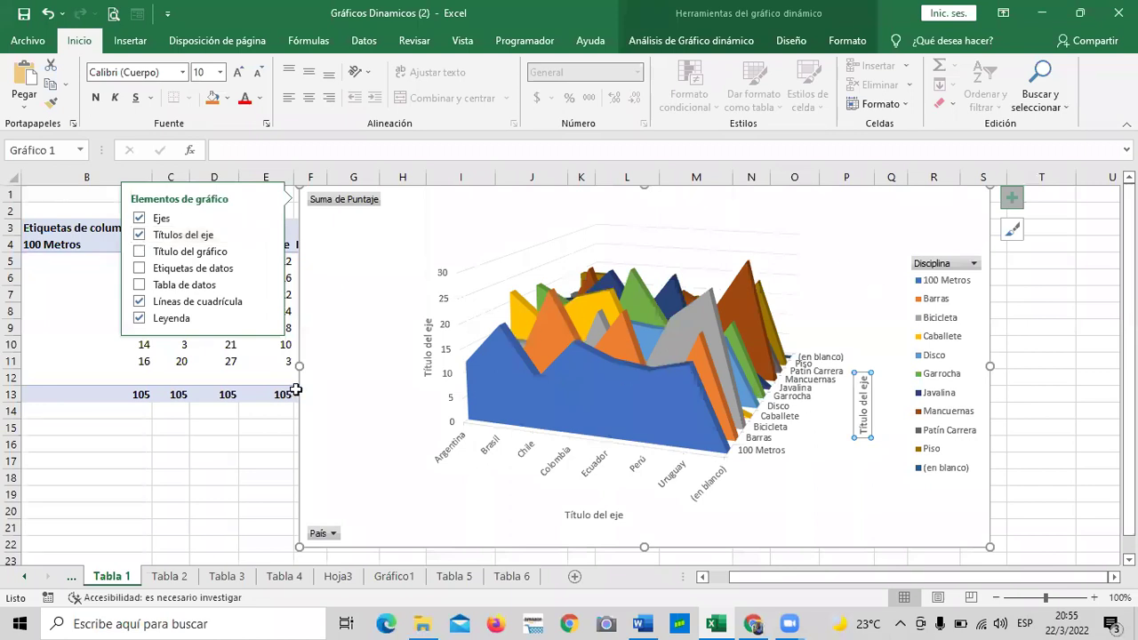
{"action": "left_click", "coordinate": [139, 253]}
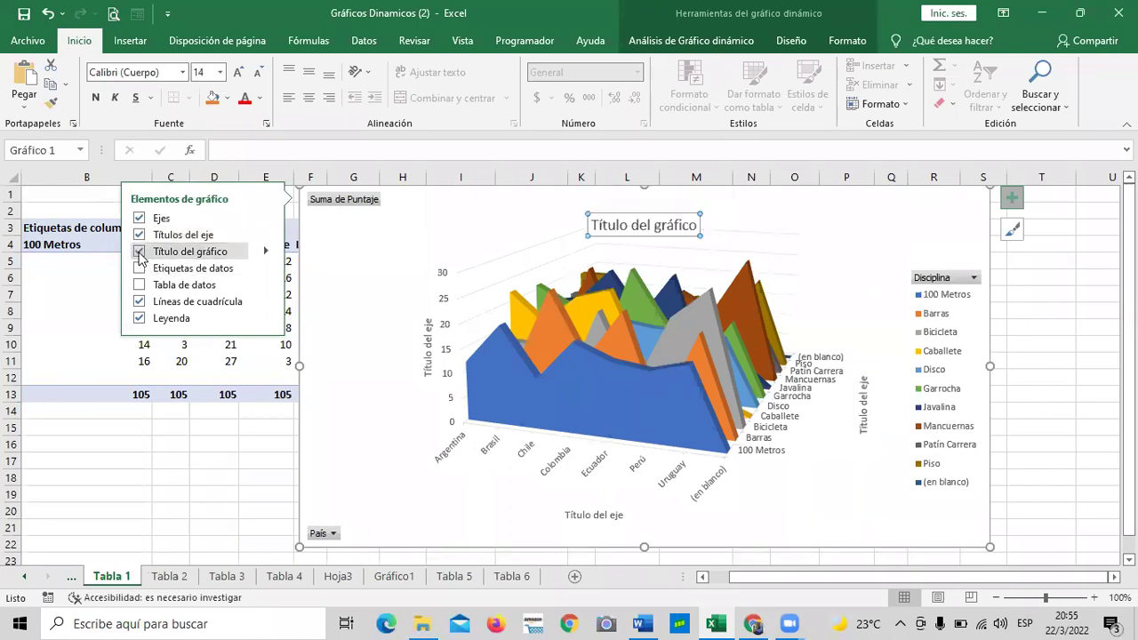
- Try showing data labels and a data table on the area chart
{"action": "left_click", "coordinate": [139, 269]}
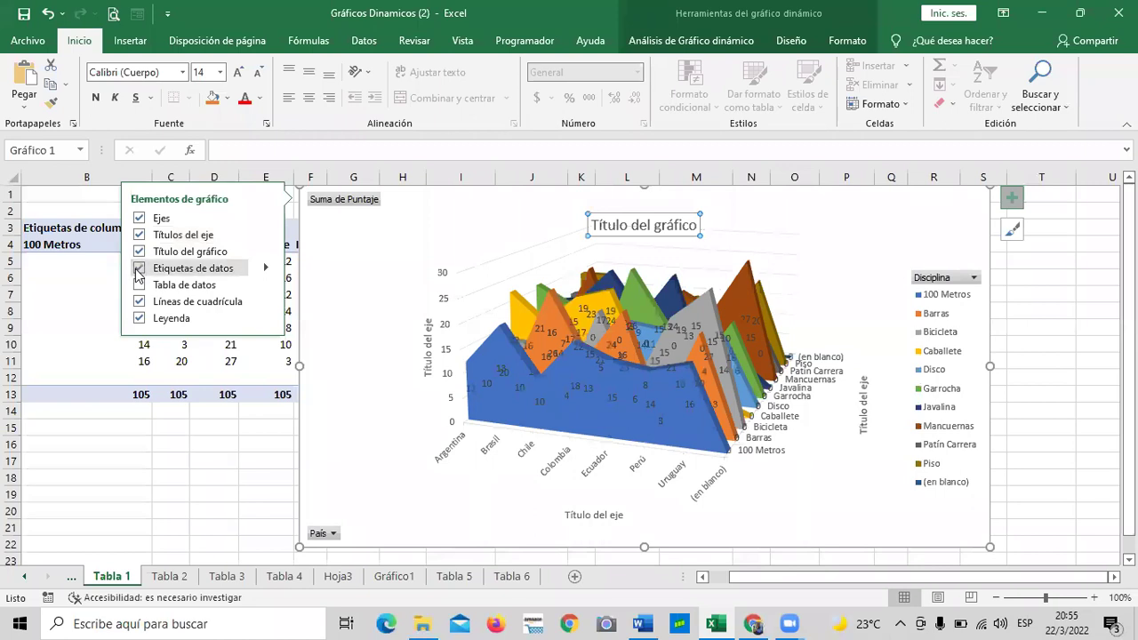
{"action": "left_click", "coordinate": [139, 271]}
{"action": "left_click", "coordinate": [139, 270]}
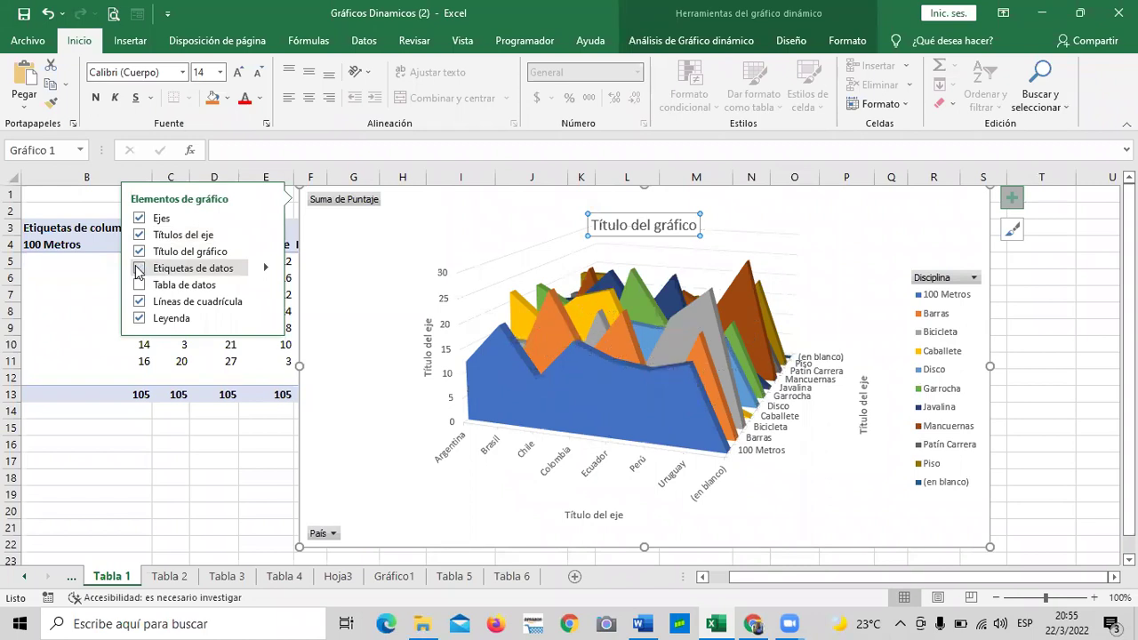
{"action": "left_click", "coordinate": [138, 286]}
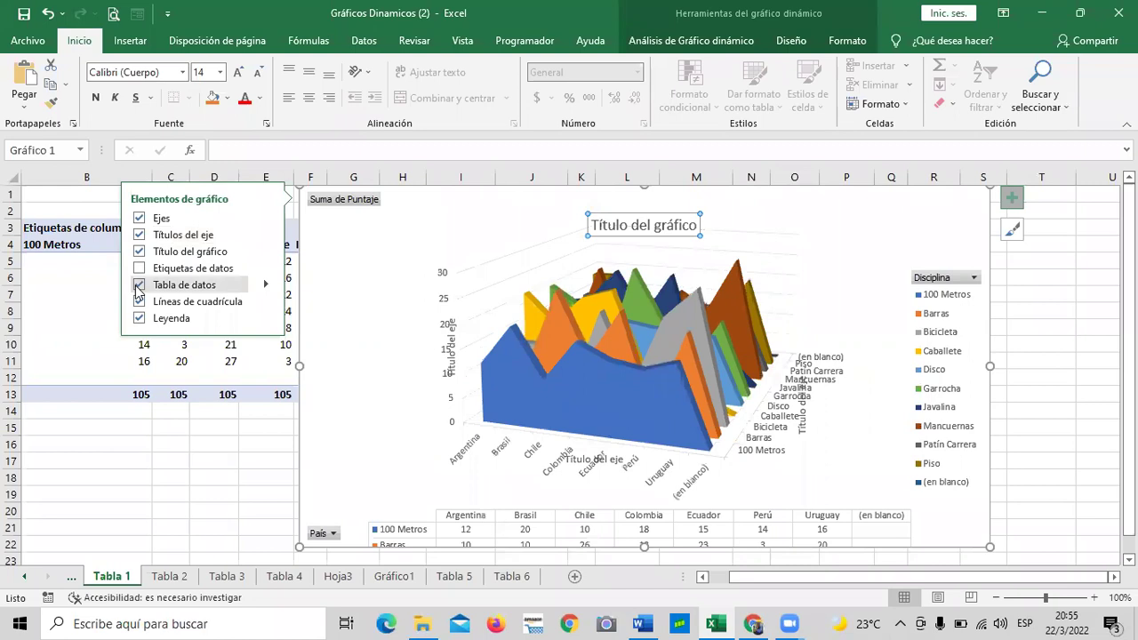
{"action": "left_click", "coordinate": [138, 286]}
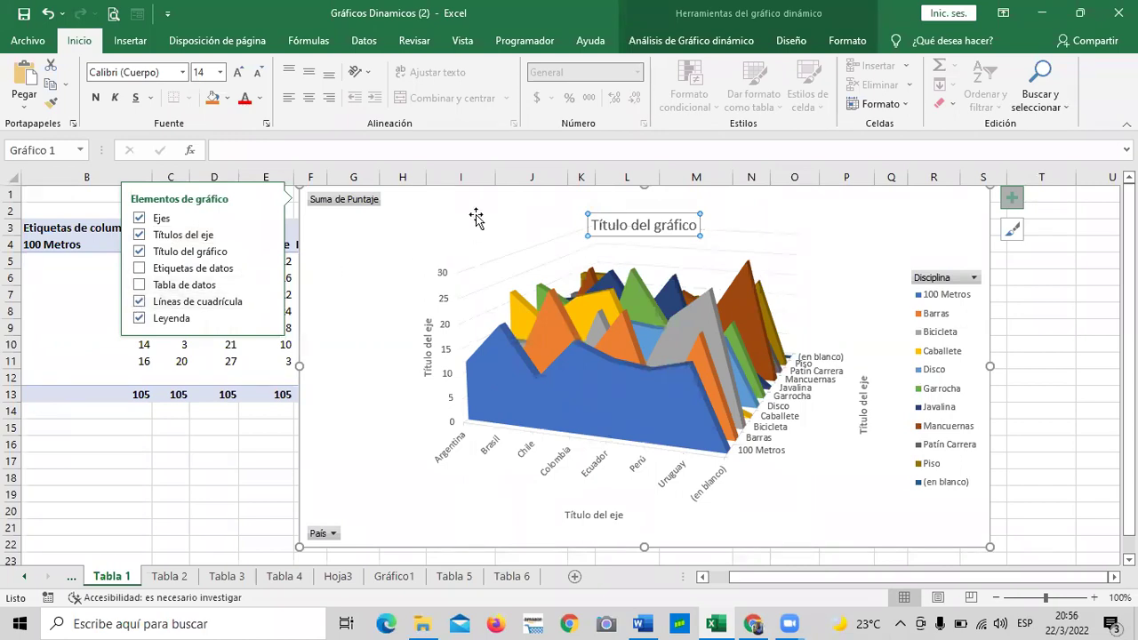
- Move the chart title up to the chart's upper edge and try toggling the legend
{"action": "left_click_drag", "start_coordinate": [676, 211], "coordinate": [673, 194]}
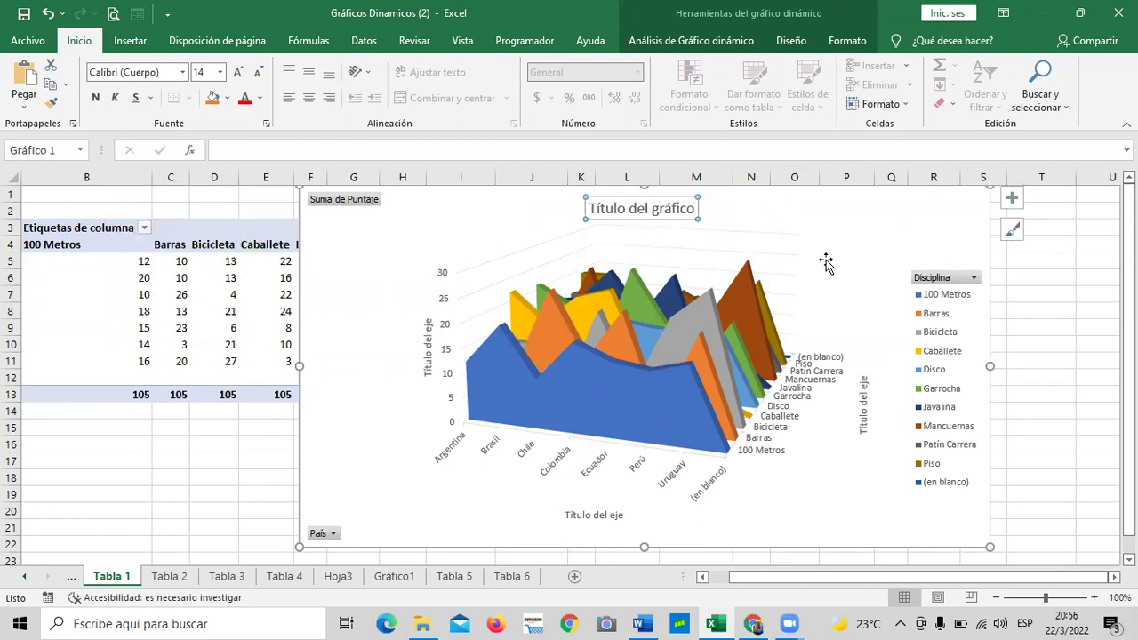
{"action": "left_click", "coordinate": [885, 227]}
{"action": "left_click", "coordinate": [1011, 199]}
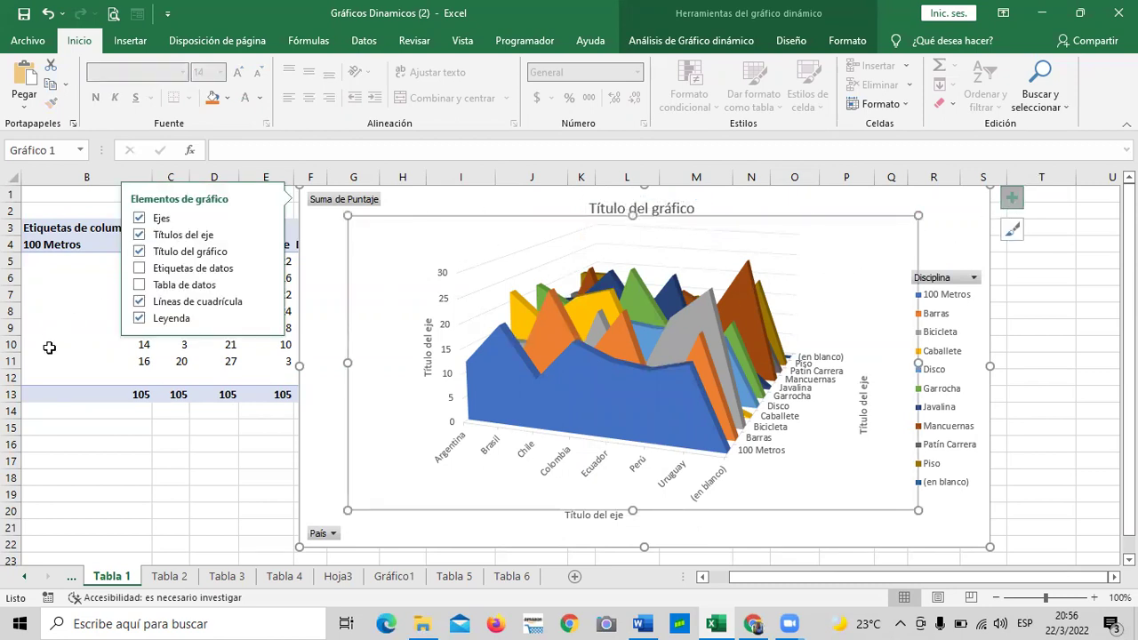
{"action": "left_click", "coordinate": [140, 318]}
{"action": "left_click", "coordinate": [627, 358]}
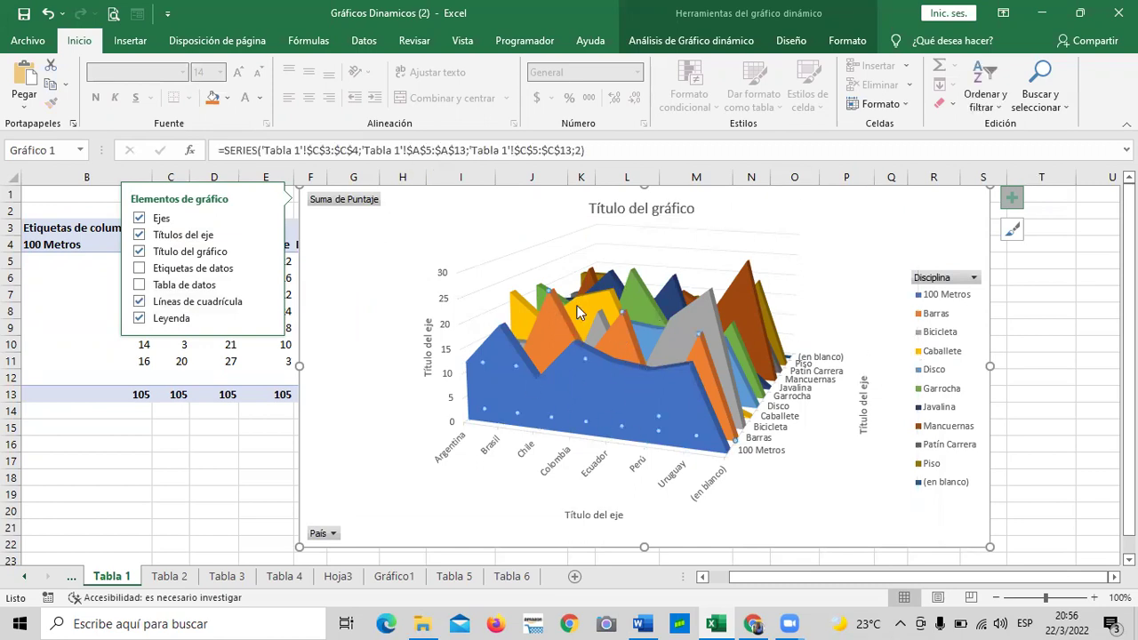
- Filter the area chart's País field to show only Argentina
{"action": "left_click", "coordinate": [333, 534]}
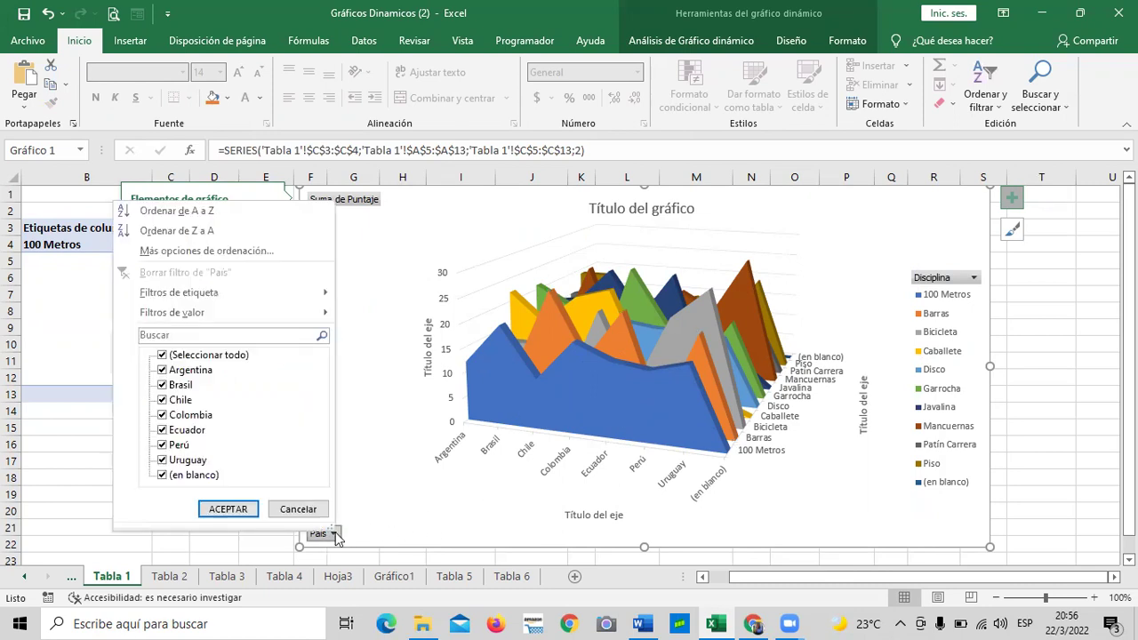
{"action": "left_click", "coordinate": [162, 356]}
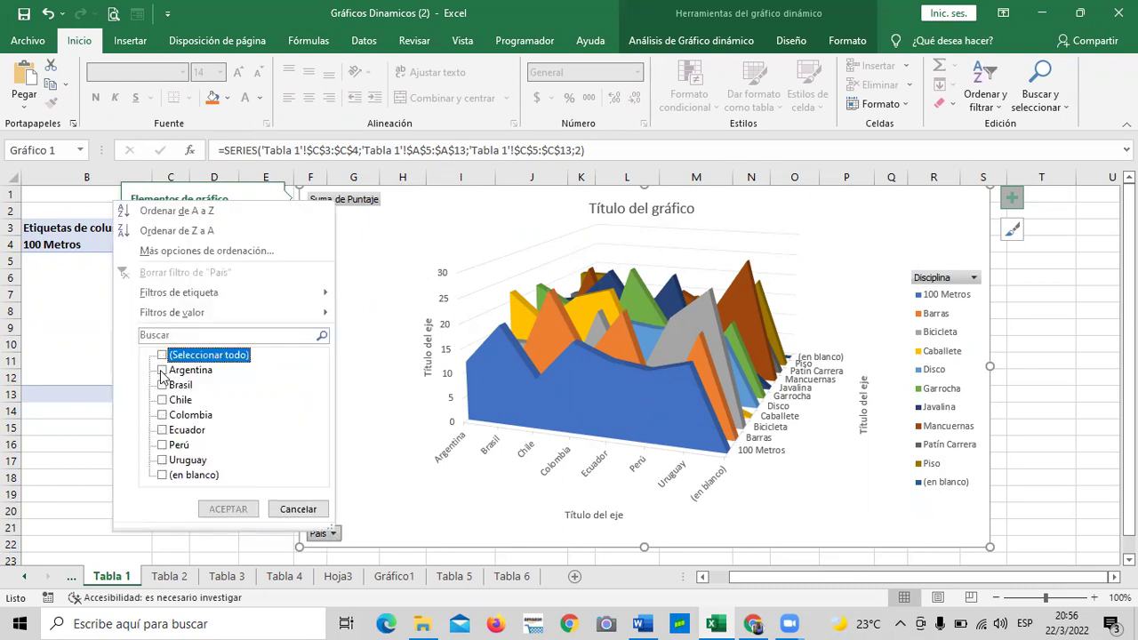
{"action": "left_click", "coordinate": [161, 370]}
{"action": "left_click", "coordinate": [227, 509]}
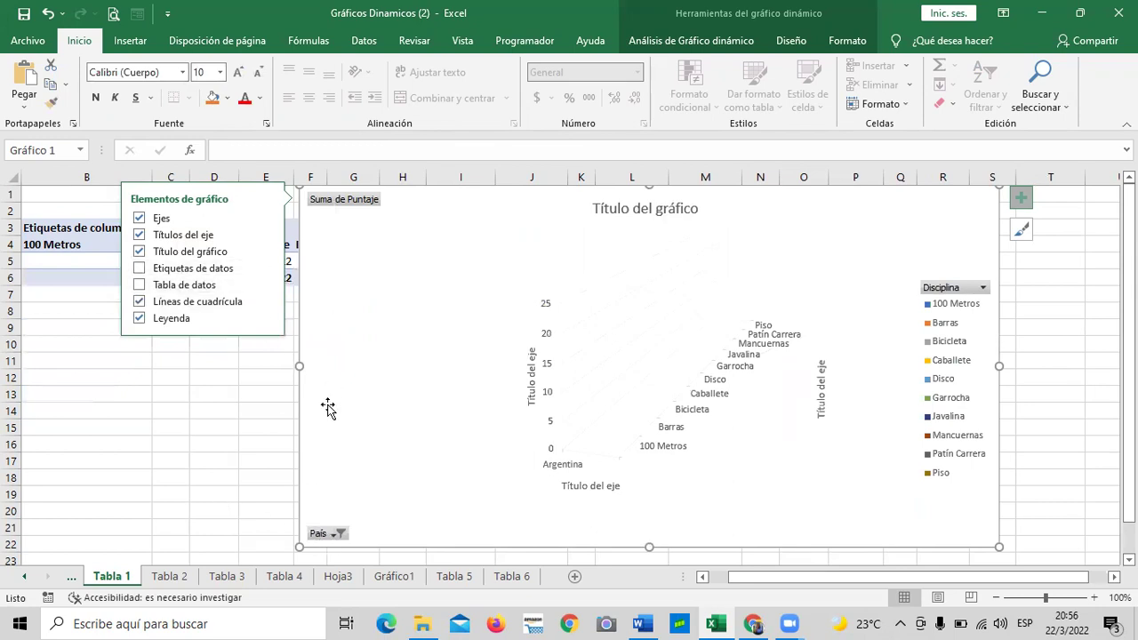
- Restore all countries in the area chart's País filter
{"action": "left_click", "coordinate": [338, 534]}
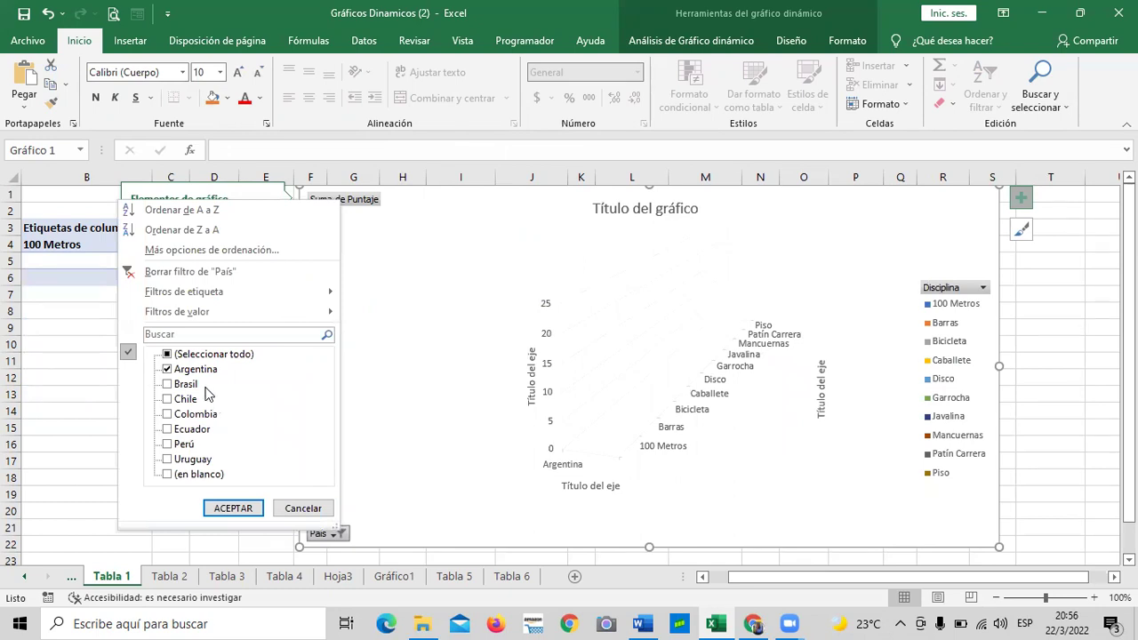
{"action": "left_click", "coordinate": [182, 355]}
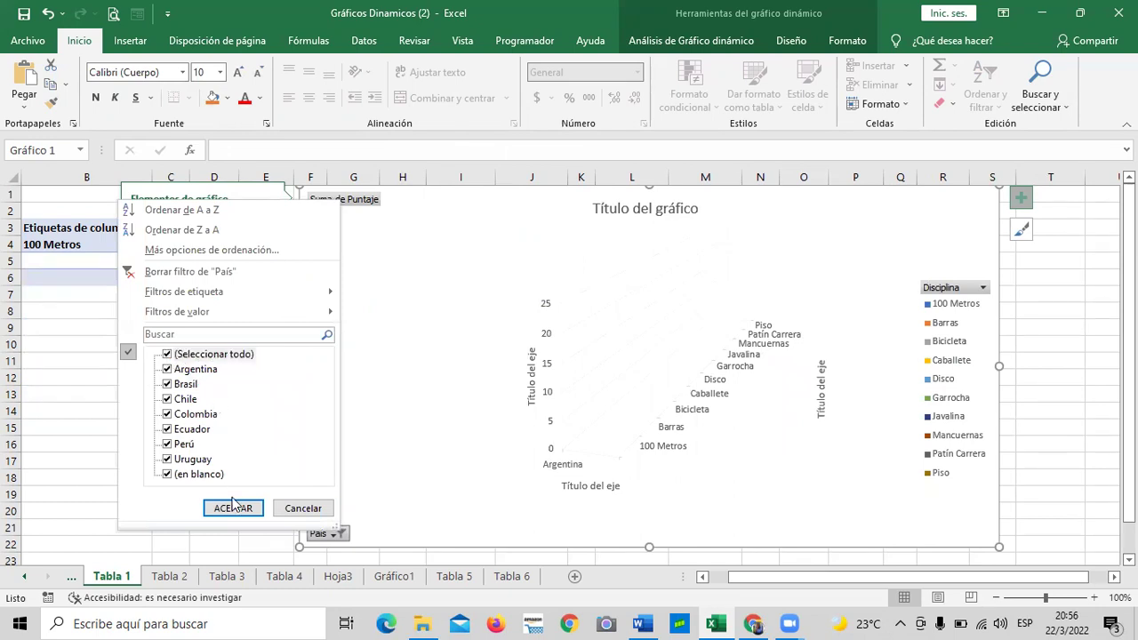
{"action": "left_click", "coordinate": [232, 507]}
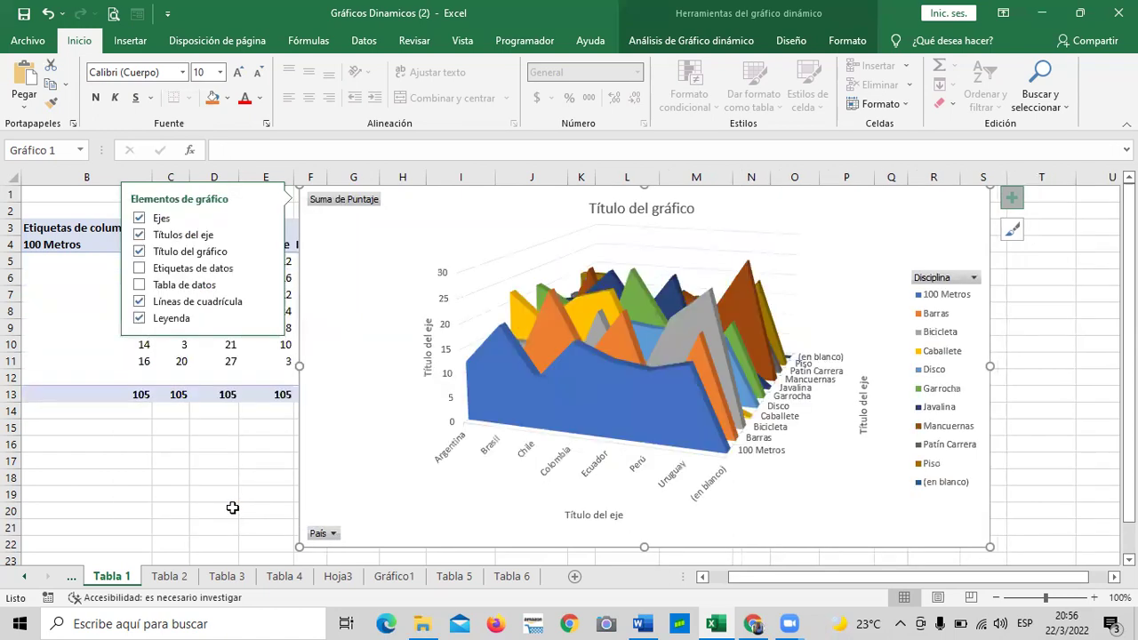
- Filter the area chart's Disciplina field to show only 100 Metros
{"action": "left_click", "coordinate": [976, 278]}
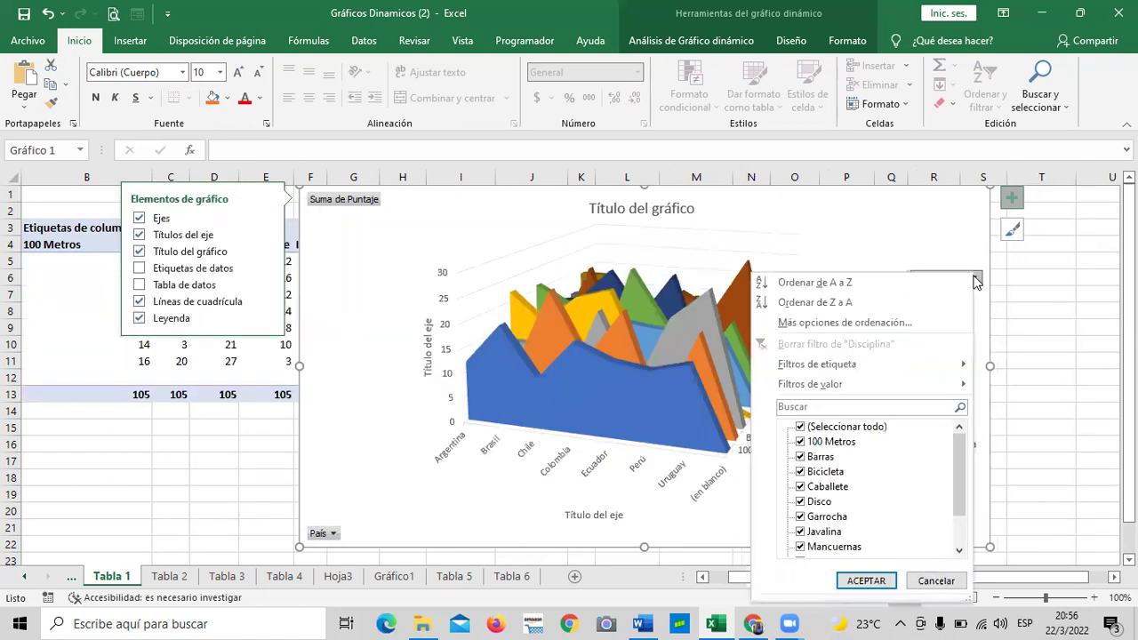
{"action": "left_click", "coordinate": [801, 427]}
{"action": "left_click", "coordinate": [801, 442]}
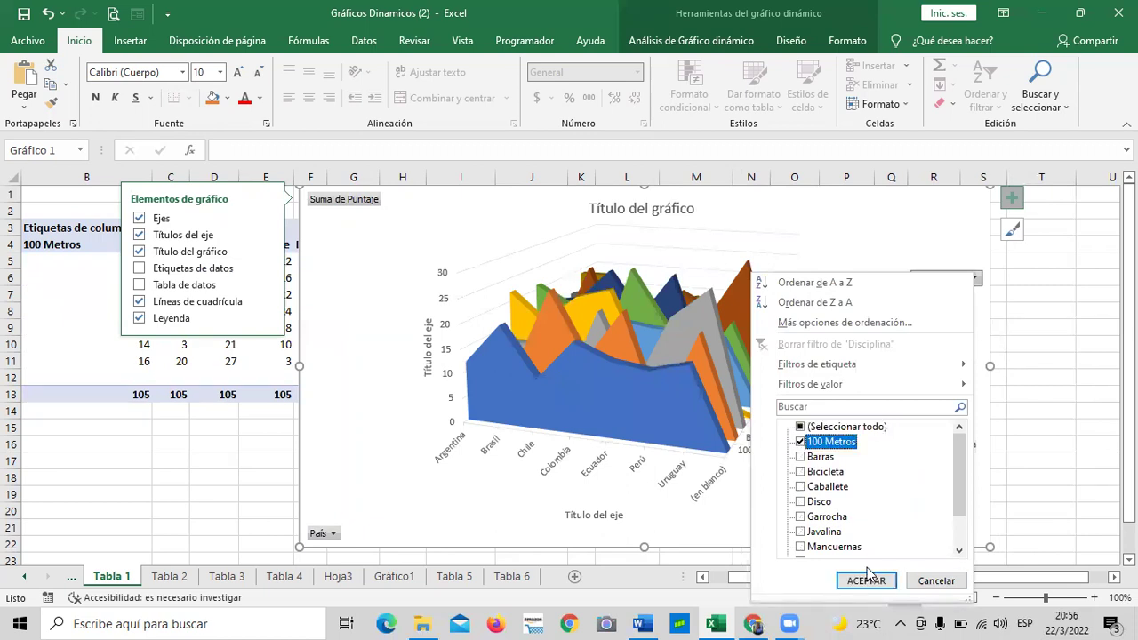
{"action": "left_click", "coordinate": [867, 574]}
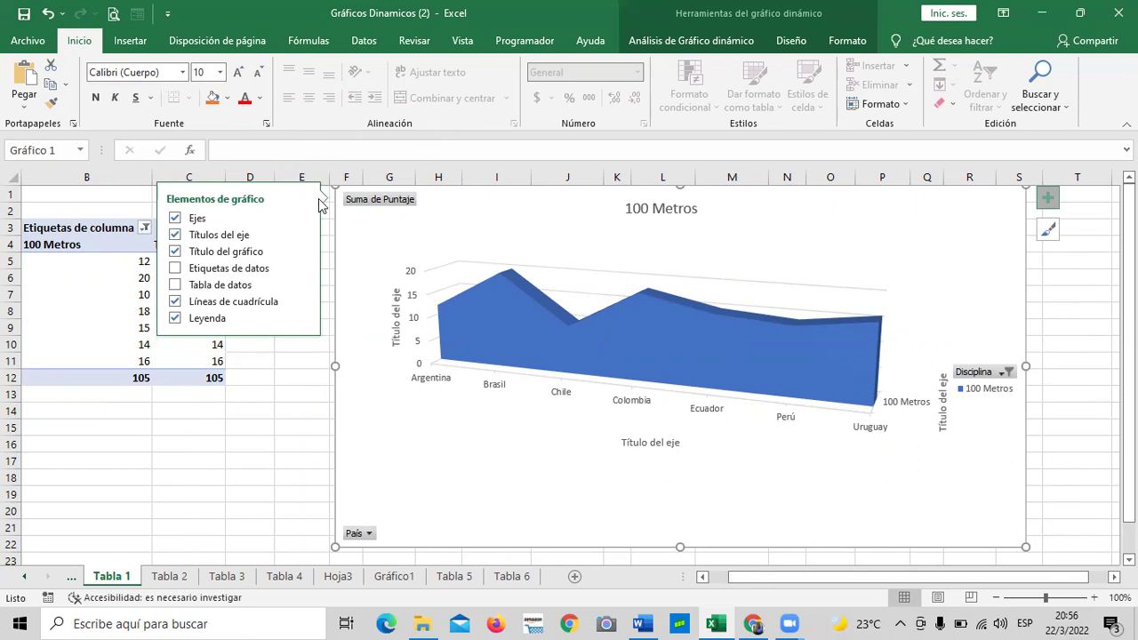
- Apply the chart style with the dark grey gradient background to the area chart
{"action": "left_click", "coordinate": [1055, 235]}
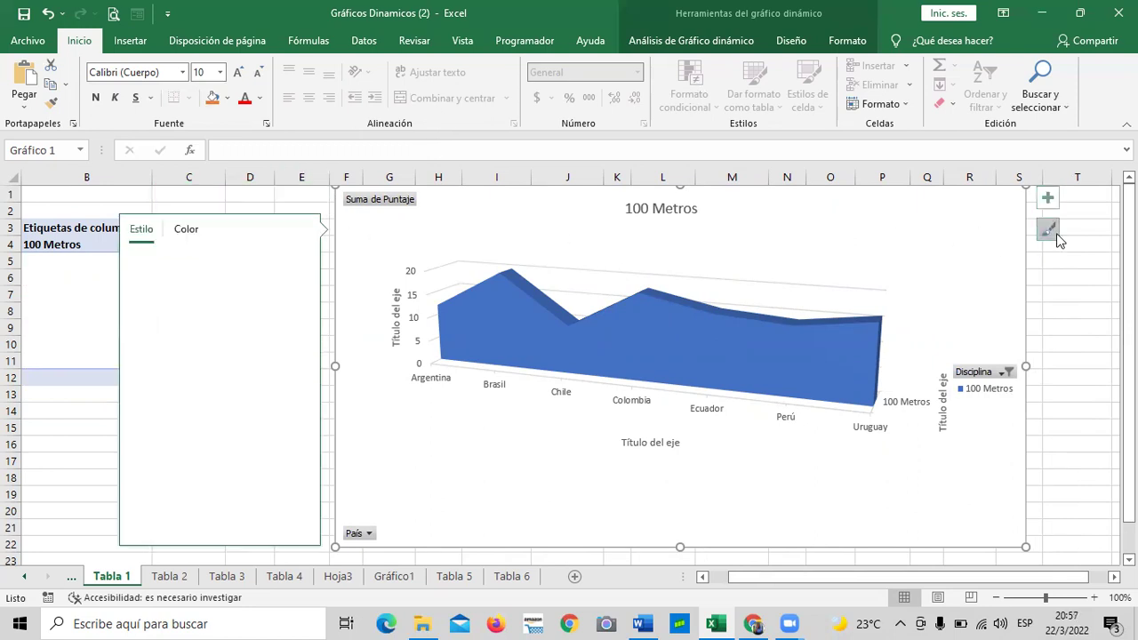
{"action": "scroll", "coordinate": [236, 453], "scroll_direction": "down", "scroll_amount": 3}
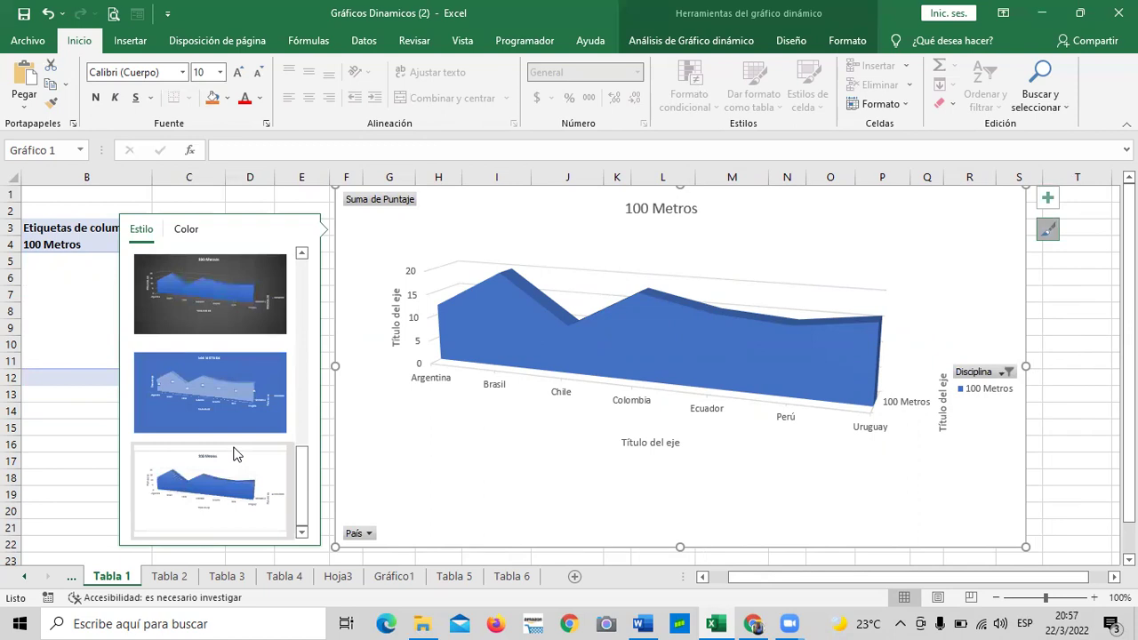
{"action": "scroll", "coordinate": [236, 455], "scroll_direction": "up", "scroll_amount": 5}
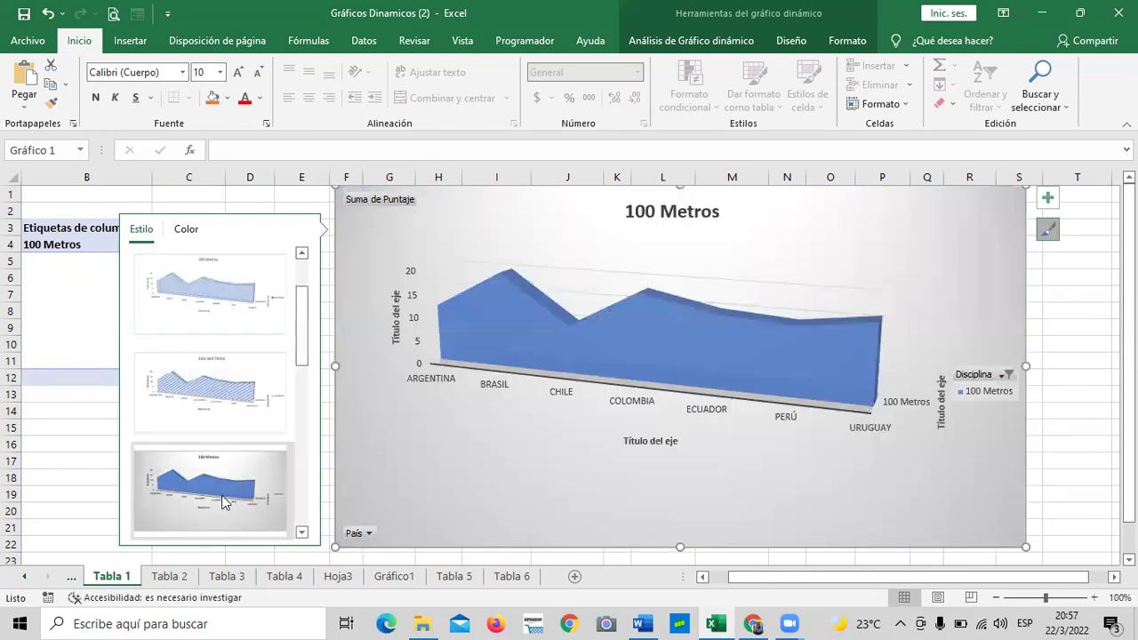
{"action": "scroll", "coordinate": [233, 400], "scroll_direction": "up", "scroll_amount": 1}
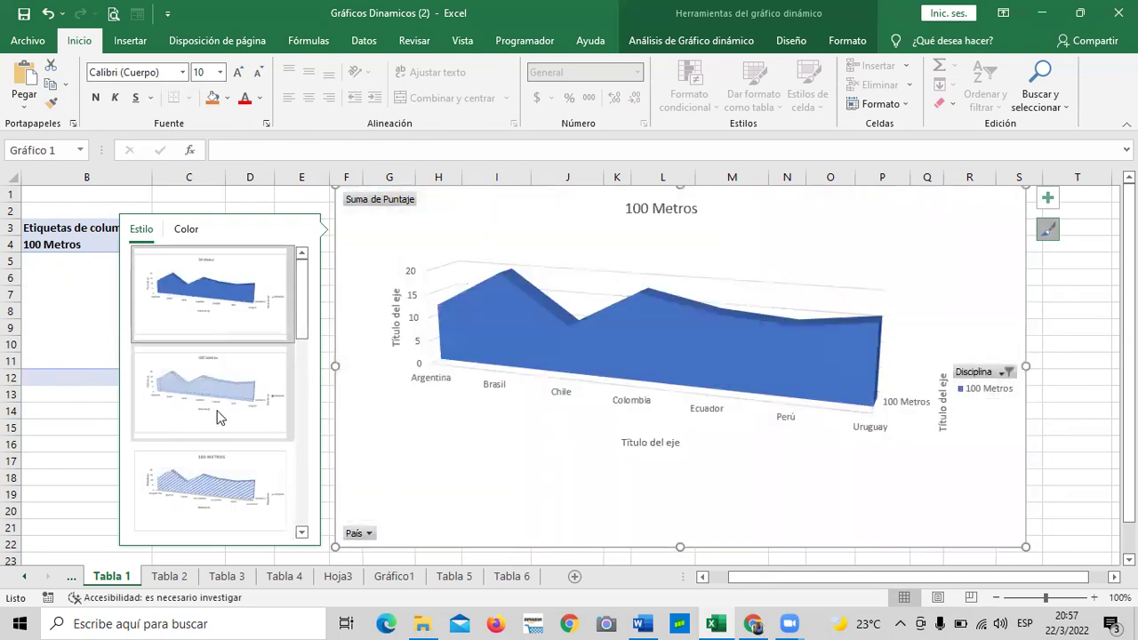
{"action": "scroll", "coordinate": [217, 410], "scroll_direction": "down", "scroll_amount": 3}
{"action": "left_click", "coordinate": [225, 311]}
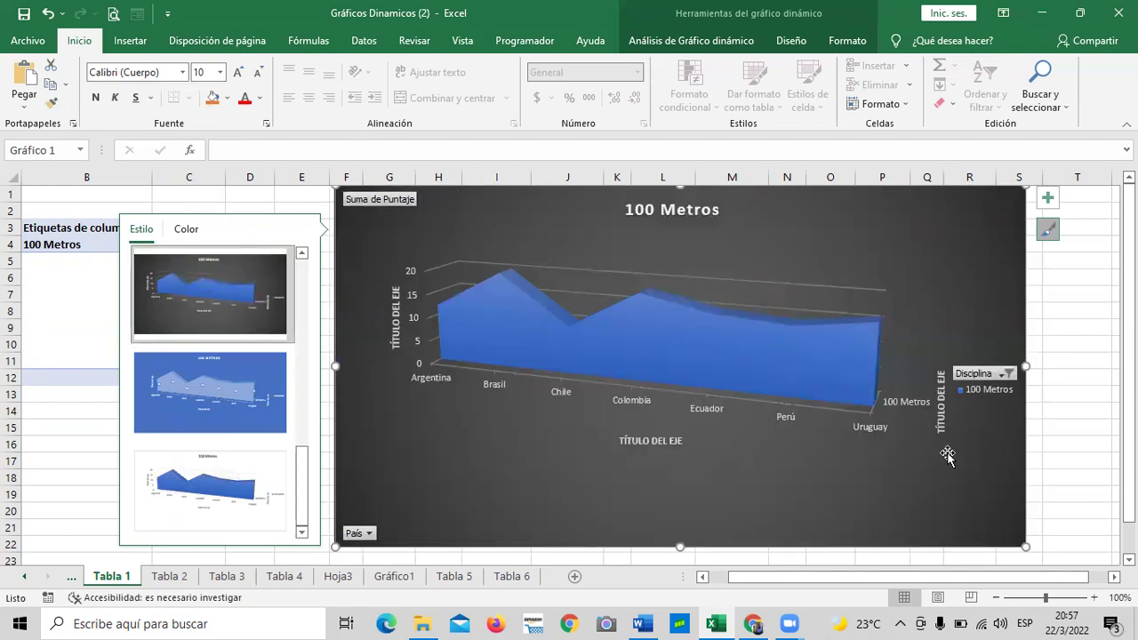
{"action": "left_click", "coordinate": [1063, 308]}
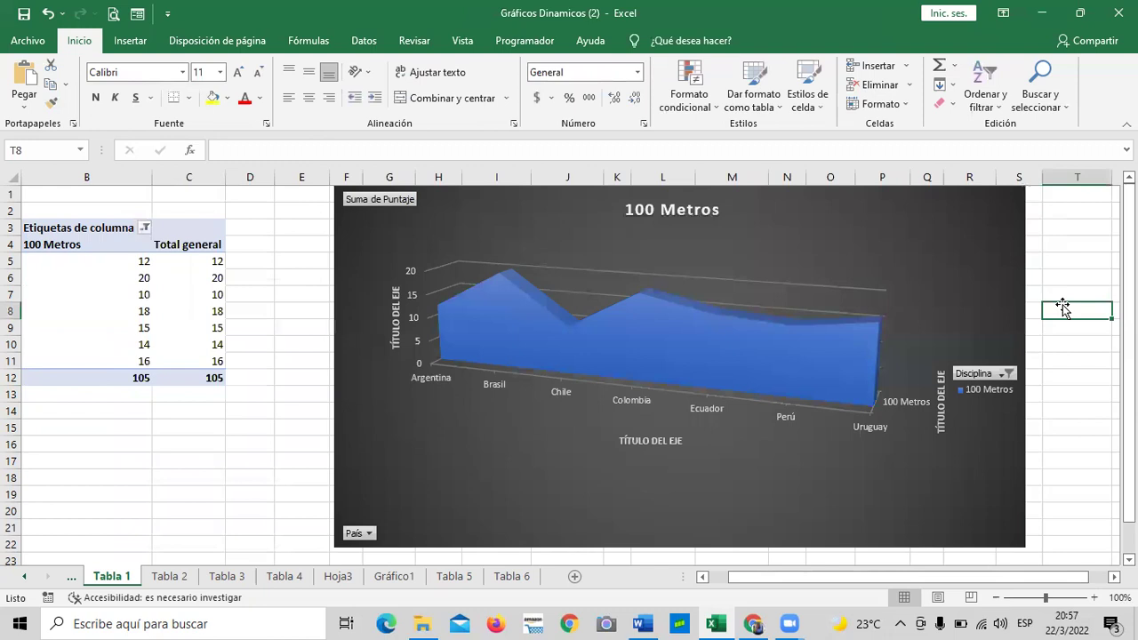
- Move the area chart so it spans about columns E to Q and rows 2 to 22
{"action": "left_click", "coordinate": [933, 255]}
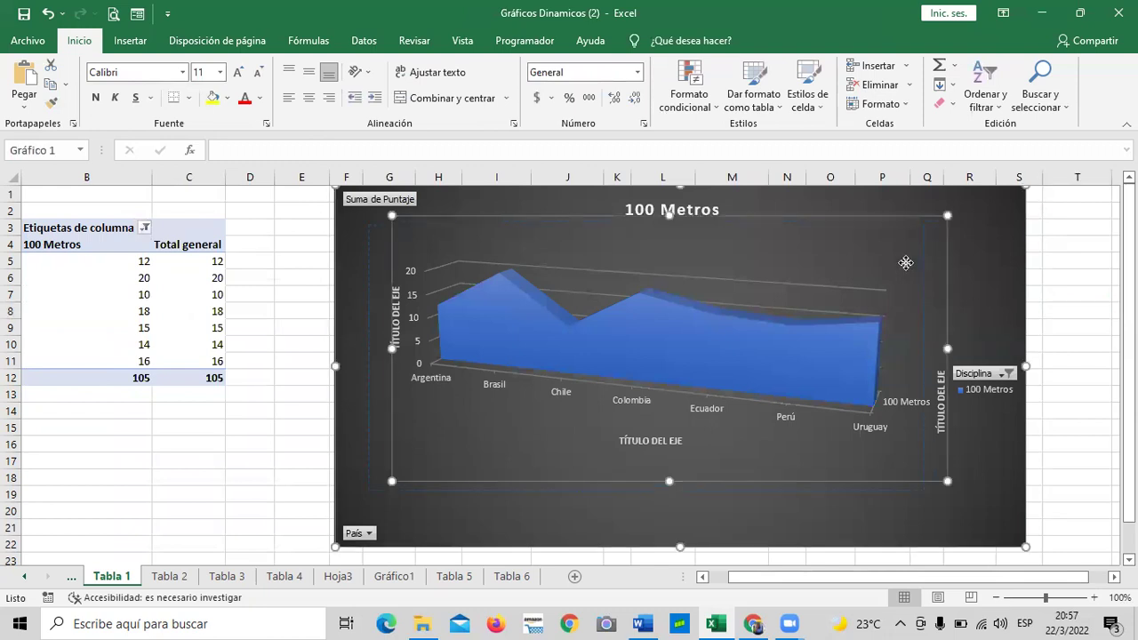
{"action": "left_click_drag", "start_coordinate": [971, 239], "coordinate": [954, 241]}
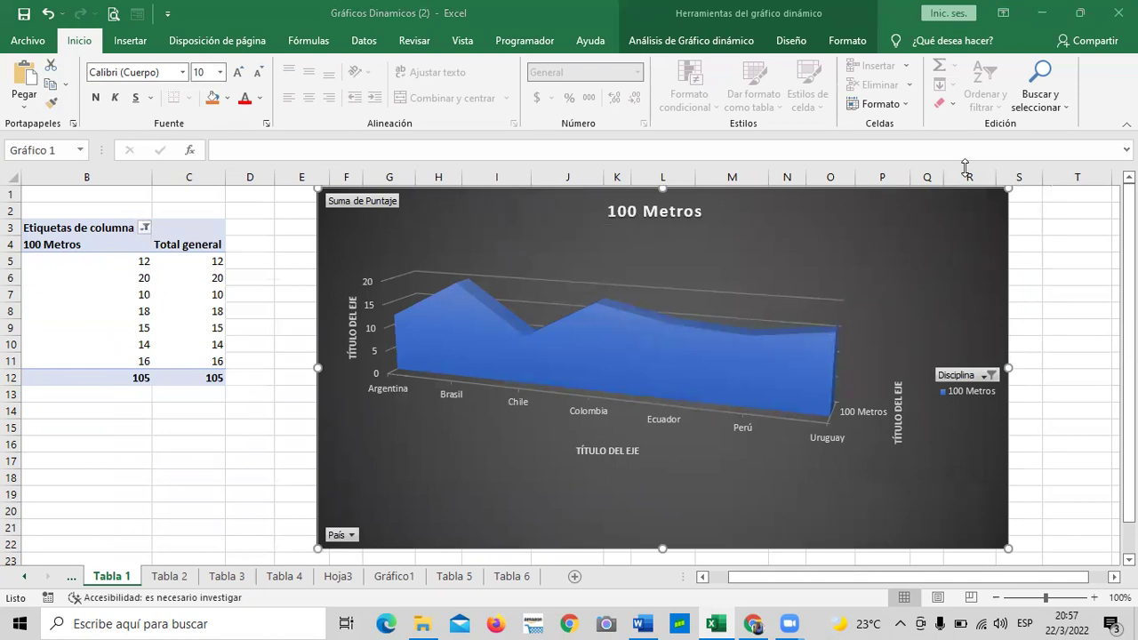
{"action": "left_click", "coordinate": [708, 45]}
{"action": "left_click", "coordinate": [790, 236]}
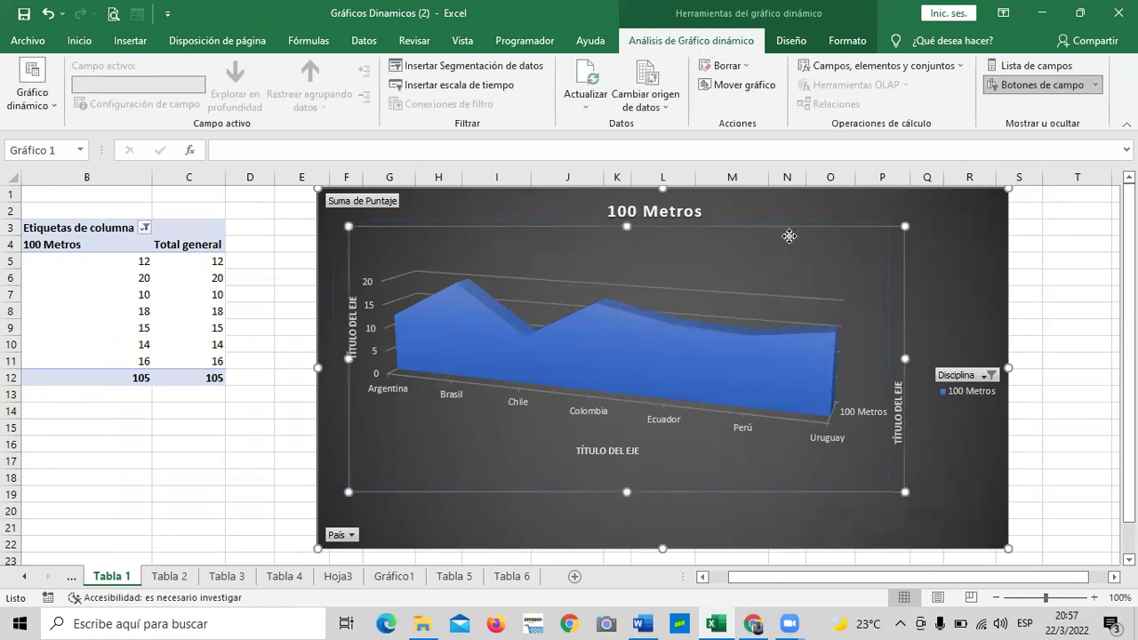
{"action": "left_click_drag", "start_coordinate": [838, 258], "coordinate": [851, 243]}
{"action": "left_click_drag", "start_coordinate": [955, 261], "coordinate": [900, 274]}
- Insert a slicer for the País field and place it beside the area chart's right edge
{"action": "left_click", "coordinate": [451, 67]}
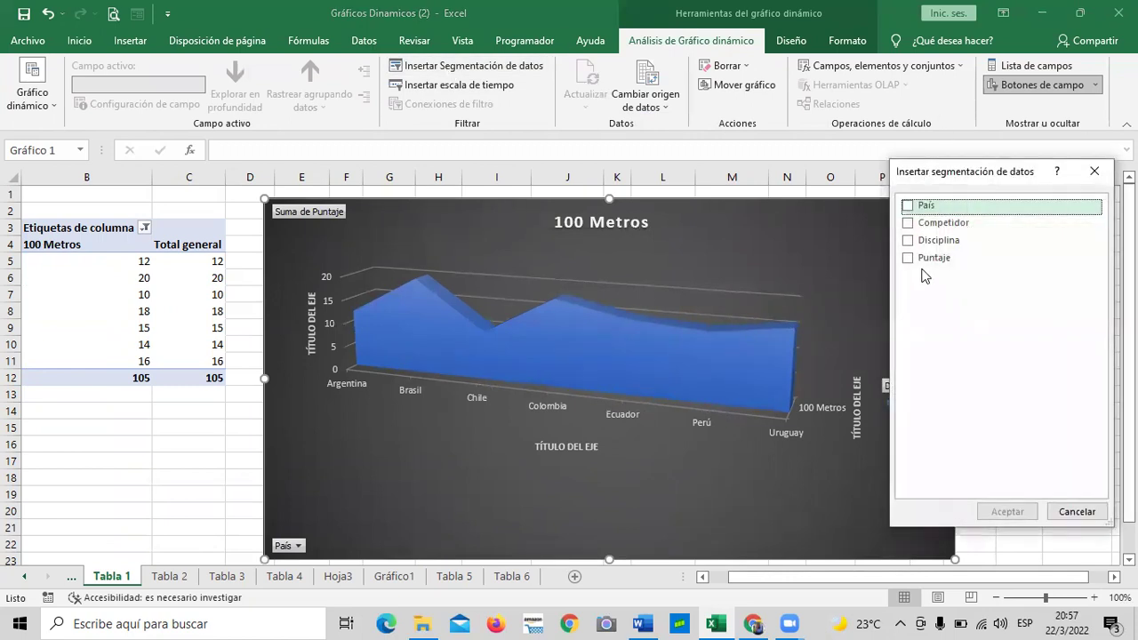
{"action": "left_click", "coordinate": [908, 207]}
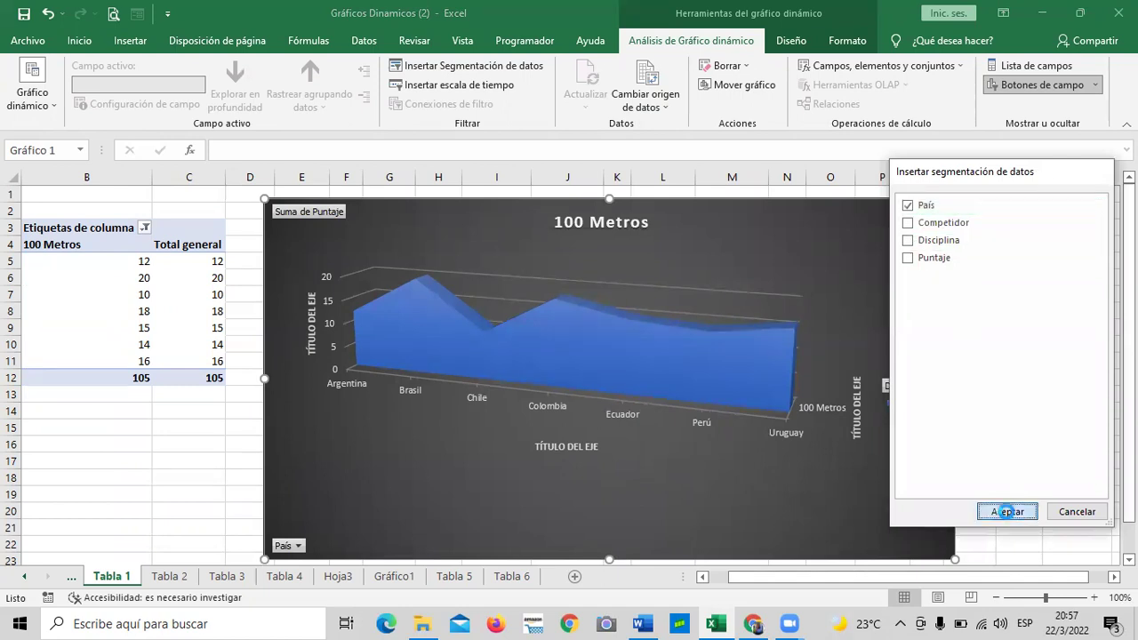
{"action": "left_click", "coordinate": [1006, 511]}
{"action": "left_click_drag", "start_coordinate": [563, 281], "coordinate": [994, 217]}
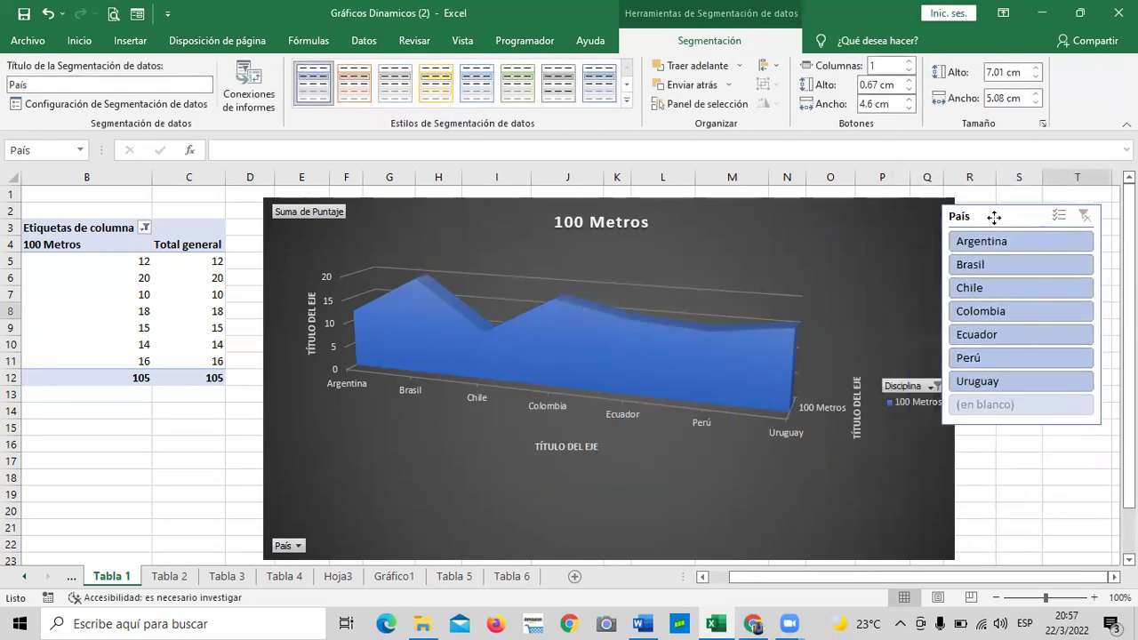
- Clear the Disciplina filter so the area chart includes all disciplines
{"action": "left_click", "coordinate": [937, 386]}
{"action": "left_click", "coordinate": [759, 205]}
{"action": "left_click", "coordinate": [807, 360]}
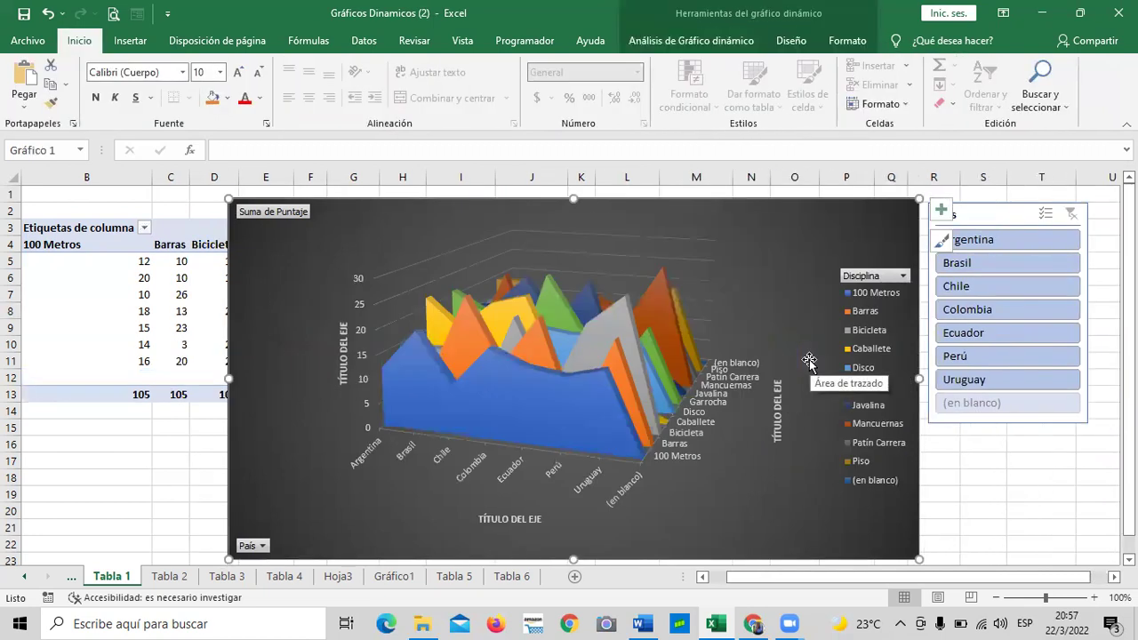
- Filter the area chart with the País slicer to Argentina, Brasil, Chile and Colombia, one at a time
{"action": "left_click", "coordinate": [1035, 234]}
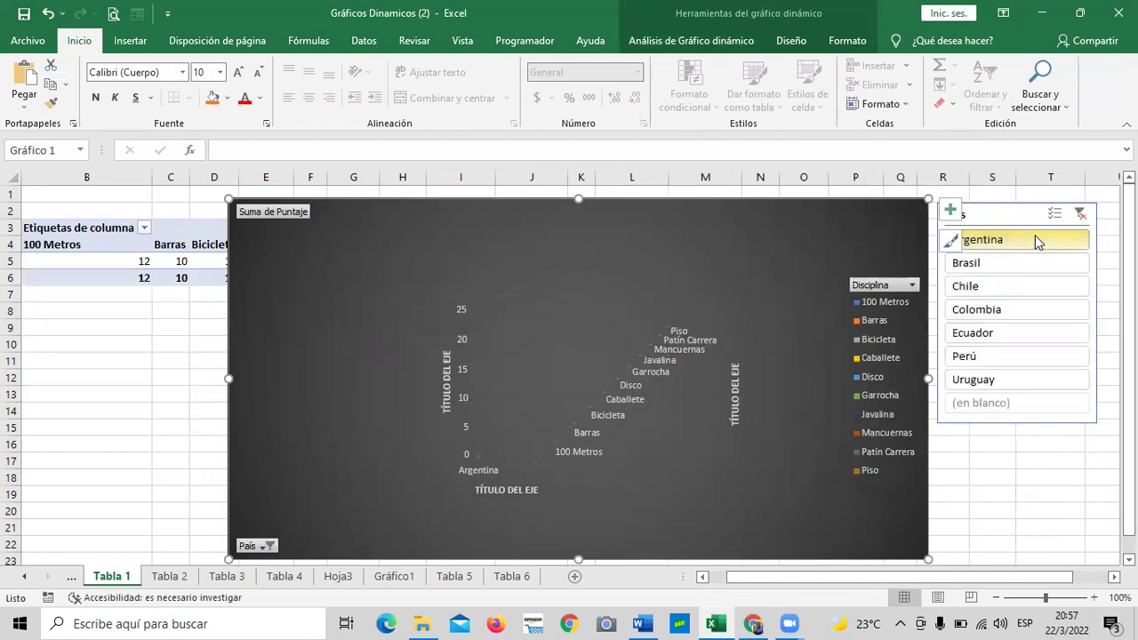
{"action": "left_click", "coordinate": [1018, 263]}
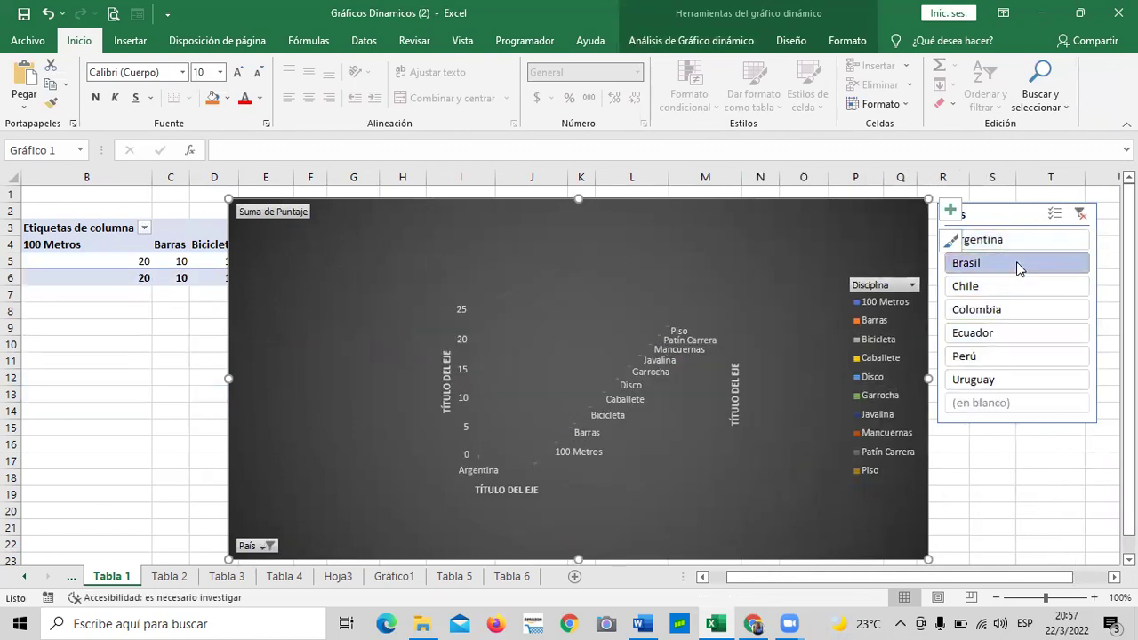
{"action": "left_click", "coordinate": [1013, 286]}
{"action": "left_click", "coordinate": [1018, 316]}
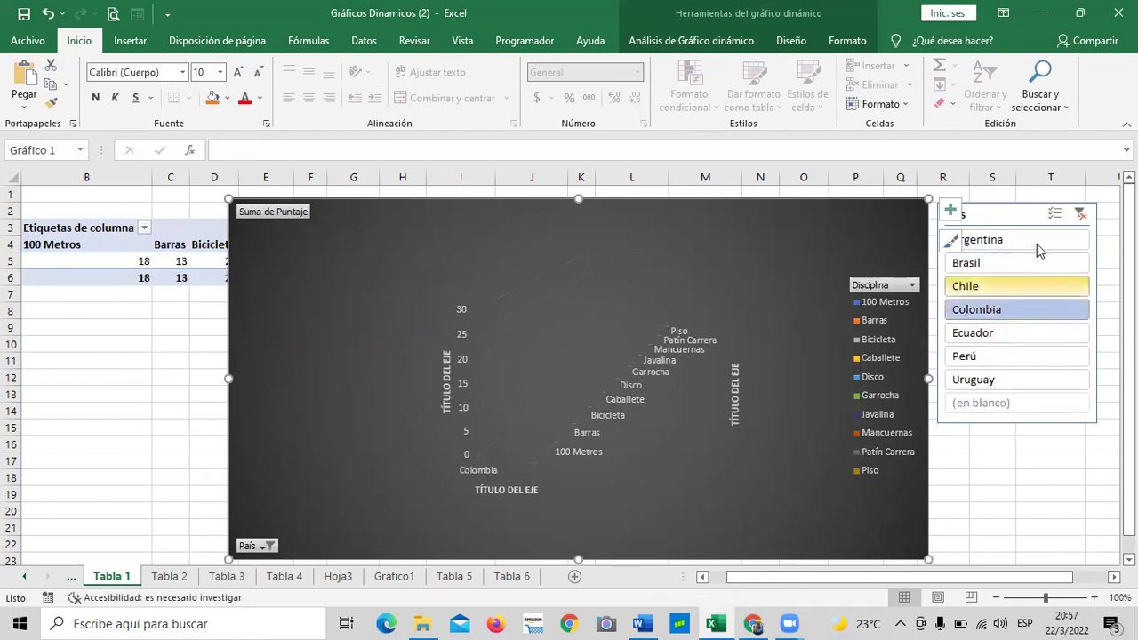
- Clear the País slicer's filter and delete the slicer
{"action": "left_click", "coordinate": [1079, 213]}
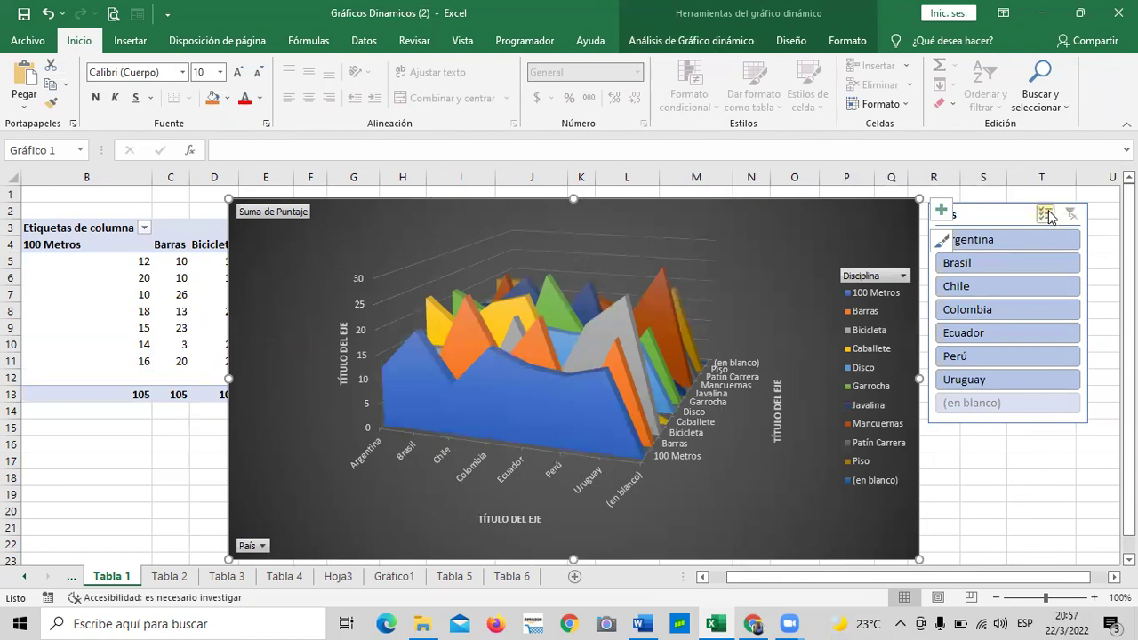
{"action": "left_click", "coordinate": [1020, 214]}
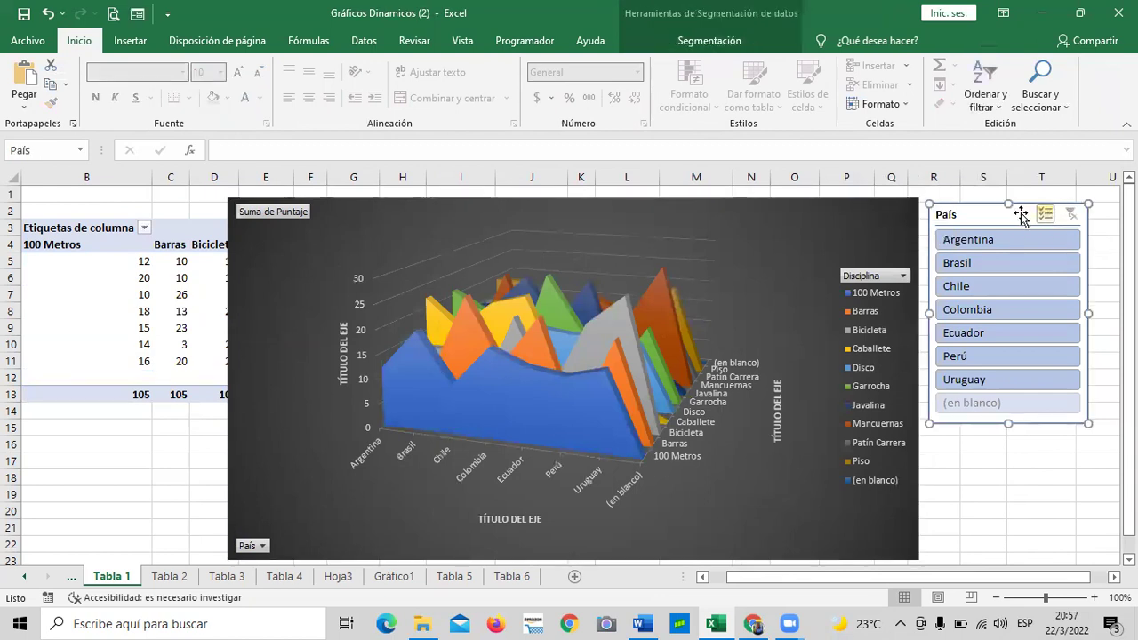
{"action": "key", "text": "Delete"}
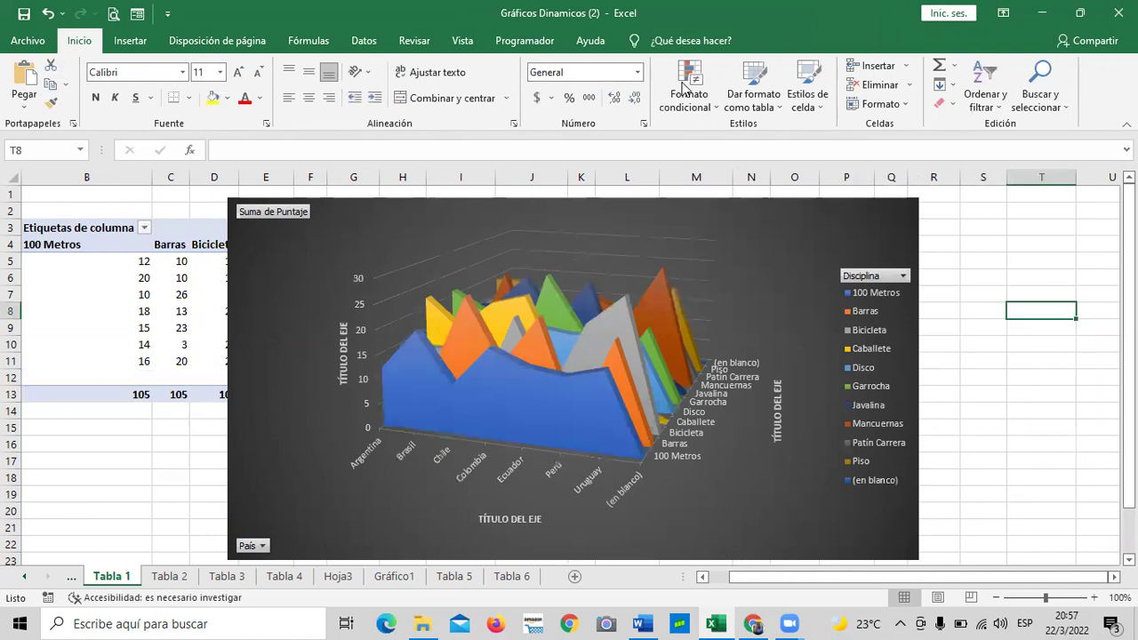
- Insert a slicer for the Disciplina field and place it to the right of the area chart
{"action": "left_click", "coordinate": [719, 232]}
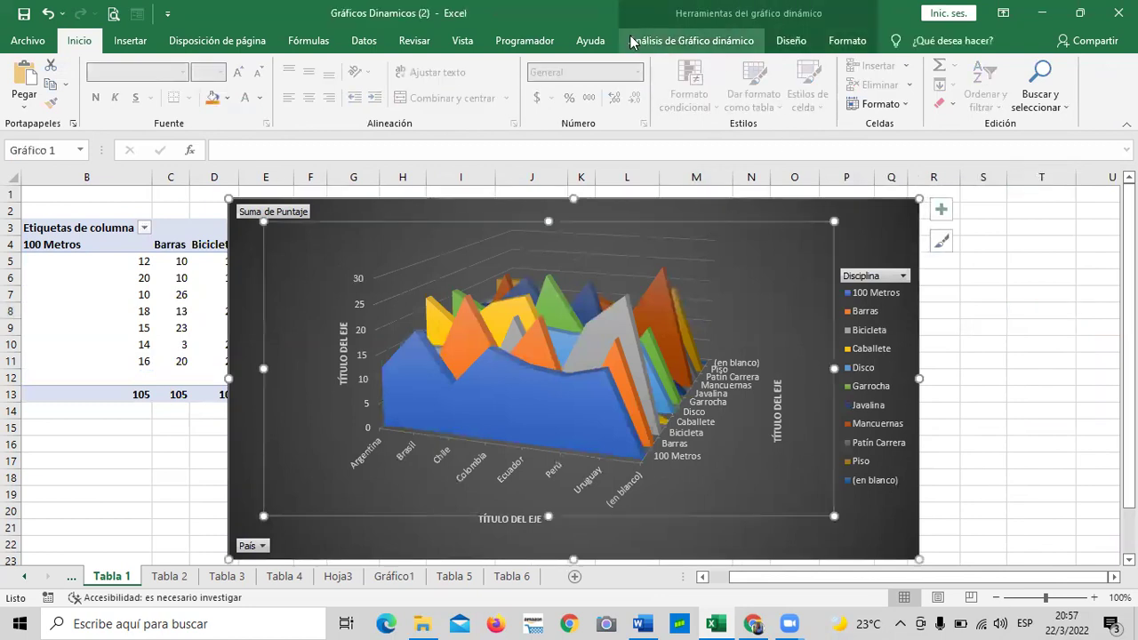
{"action": "left_click", "coordinate": [692, 41]}
{"action": "left_click", "coordinate": [483, 66]}
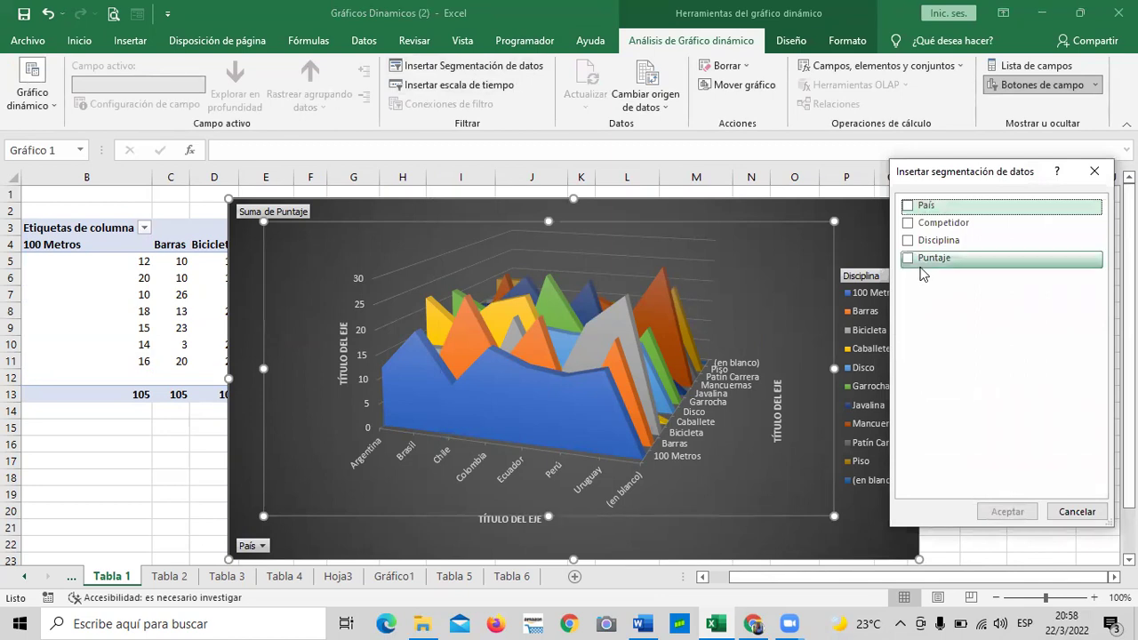
{"action": "left_click", "coordinate": [908, 240]}
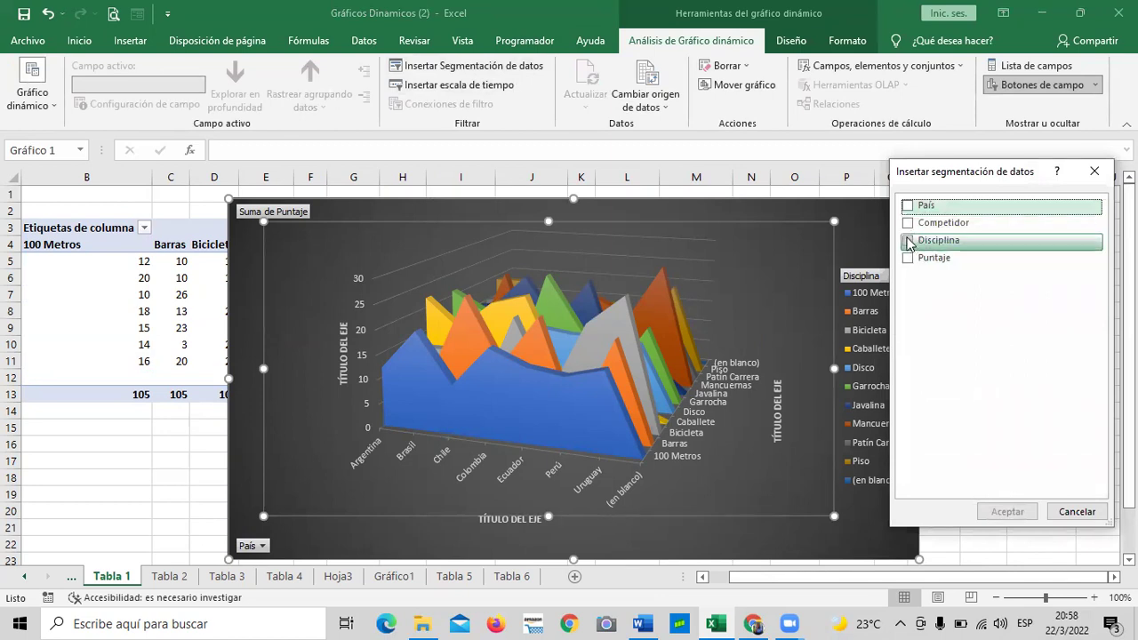
{"action": "left_click", "coordinate": [1009, 513]}
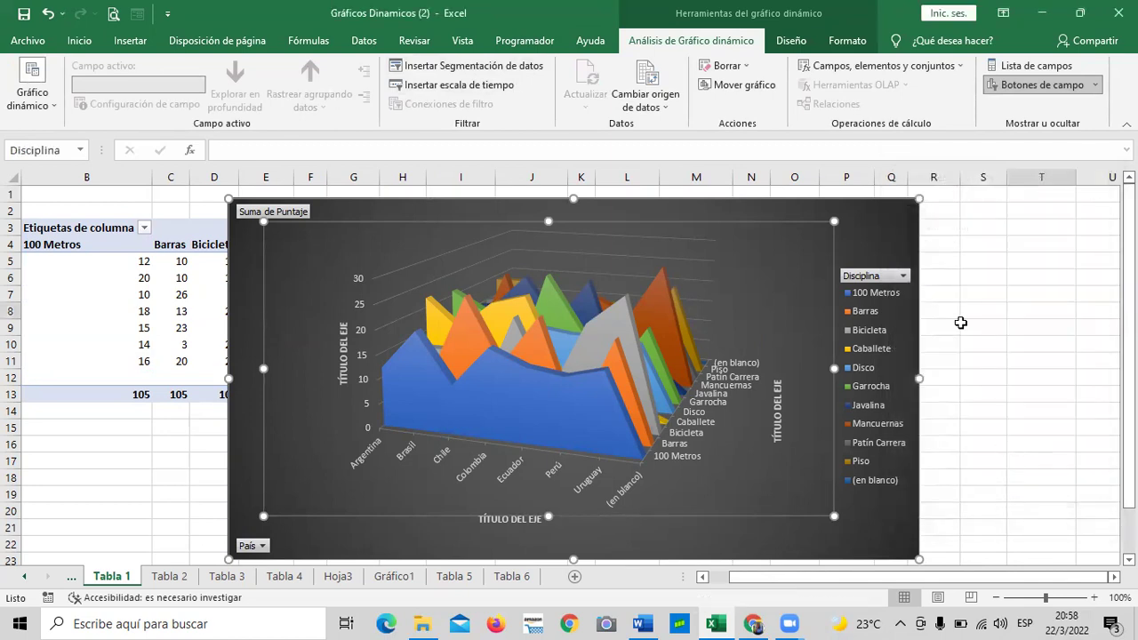
{"action": "left_click_drag", "start_coordinate": [1040, 177], "coordinate": [939, 211]}
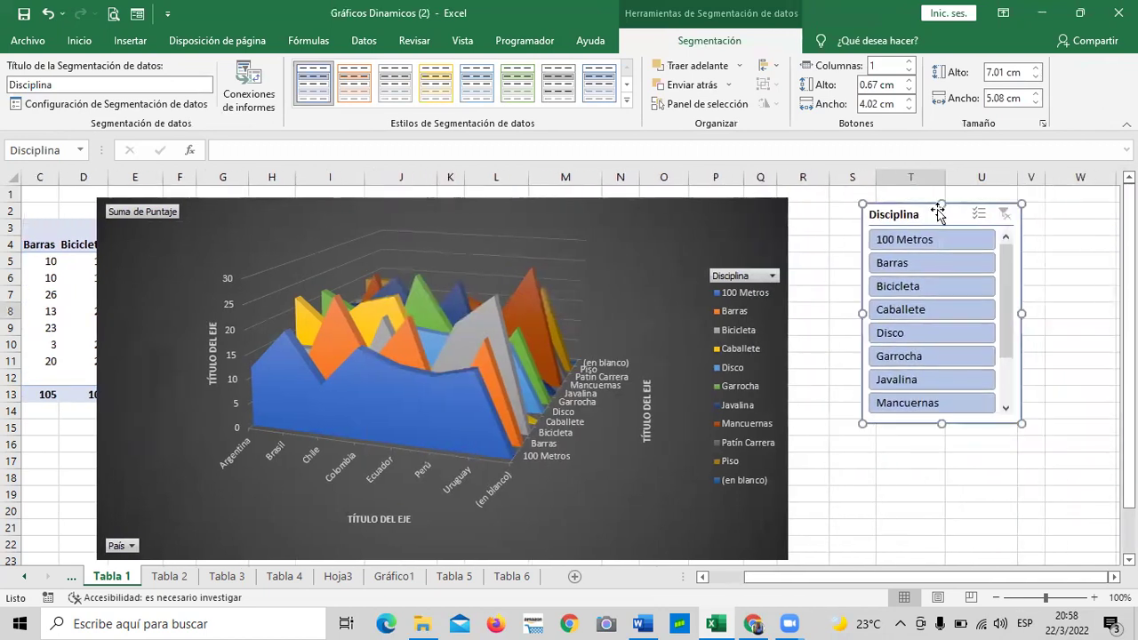
- Filter the area chart with the Disciplina slicer to each discipline from 100 Metros through Mancuernas, one at a time
{"action": "left_click", "coordinate": [930, 241]}
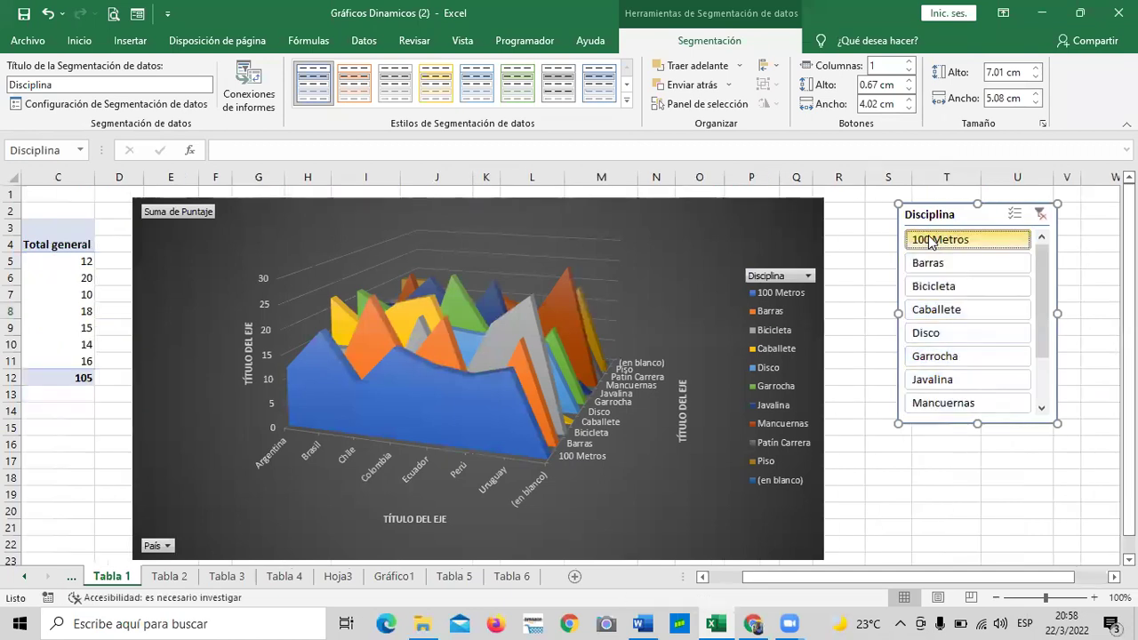
{"action": "left_click", "coordinate": [933, 265]}
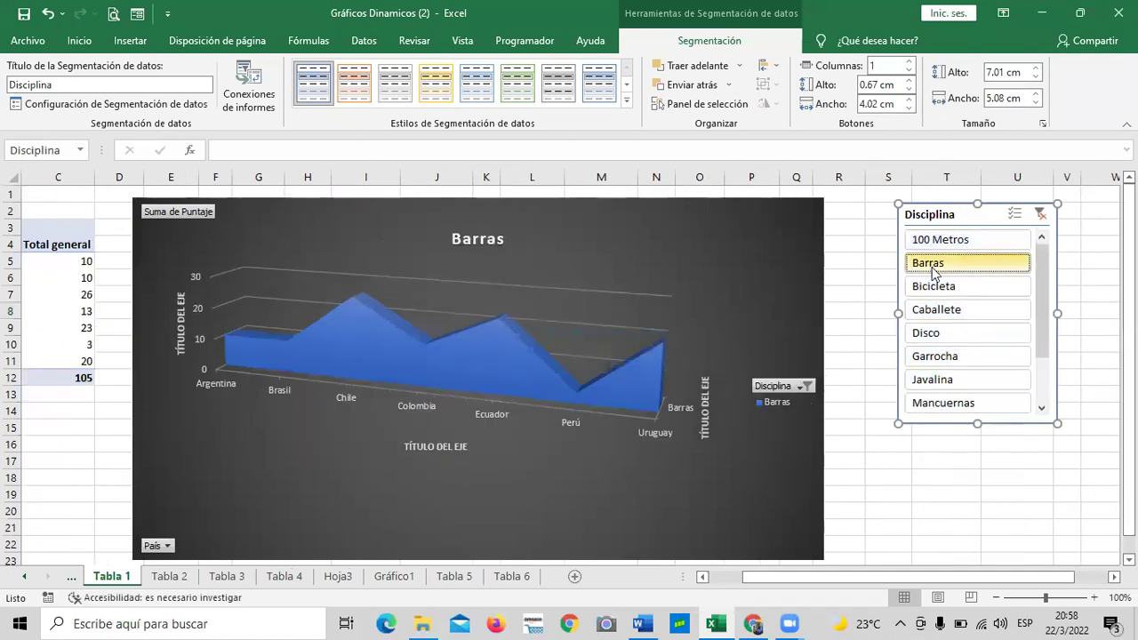
{"action": "left_click", "coordinate": [934, 285]}
{"action": "left_click", "coordinate": [935, 309]}
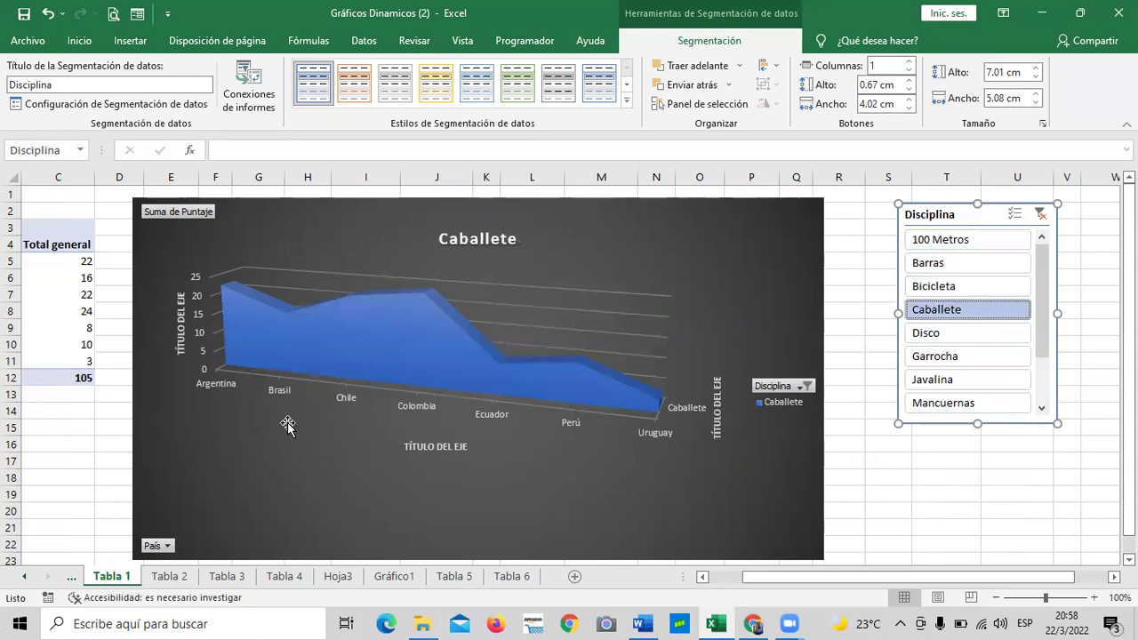
{"action": "left_click", "coordinate": [924, 338]}
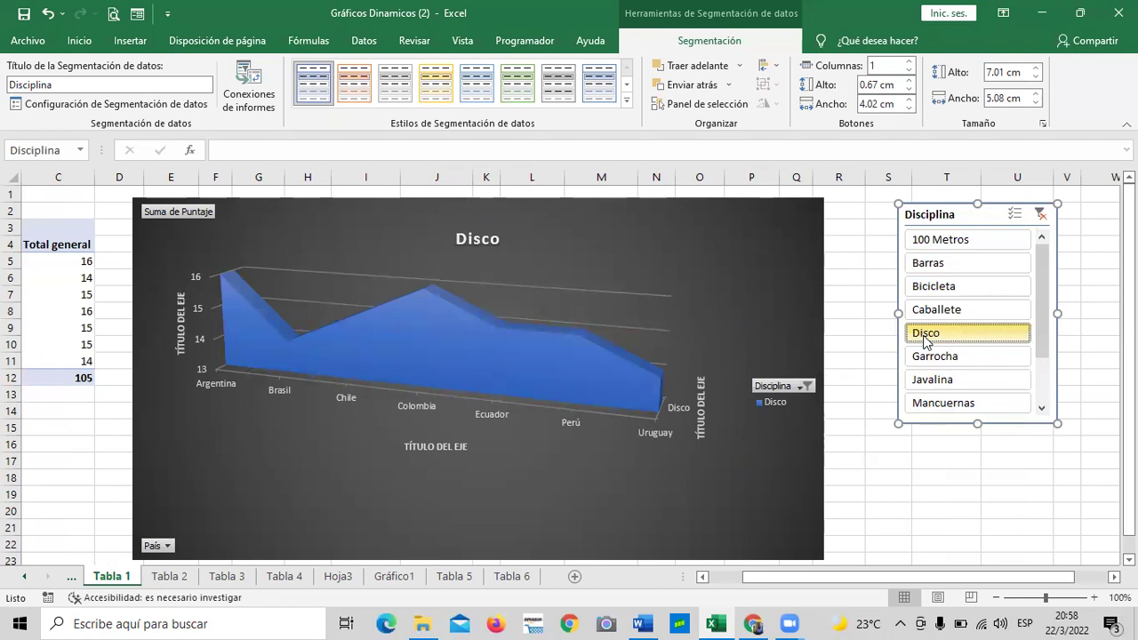
{"action": "left_click", "coordinate": [926, 358]}
{"action": "left_click", "coordinate": [931, 382]}
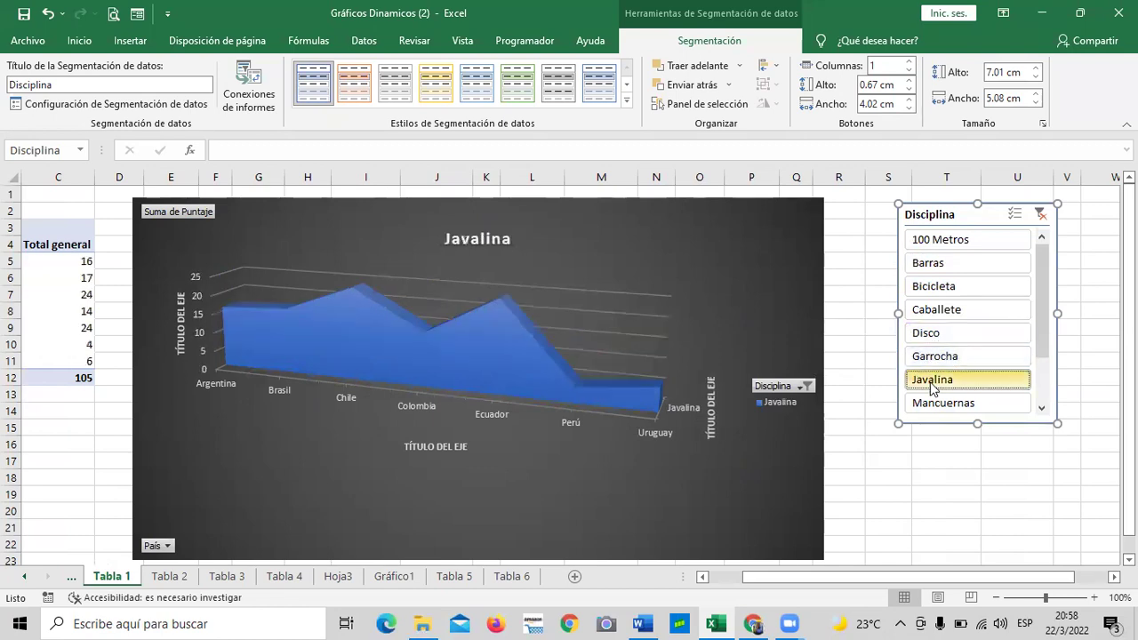
{"action": "left_click", "coordinate": [932, 407]}
- Filter the area chart with the Disciplina slicer to Piso, Patín Carrera and Mancuernas, one at a time
{"action": "left_click_drag", "start_coordinate": [1040, 361], "coordinate": [1038, 401]}
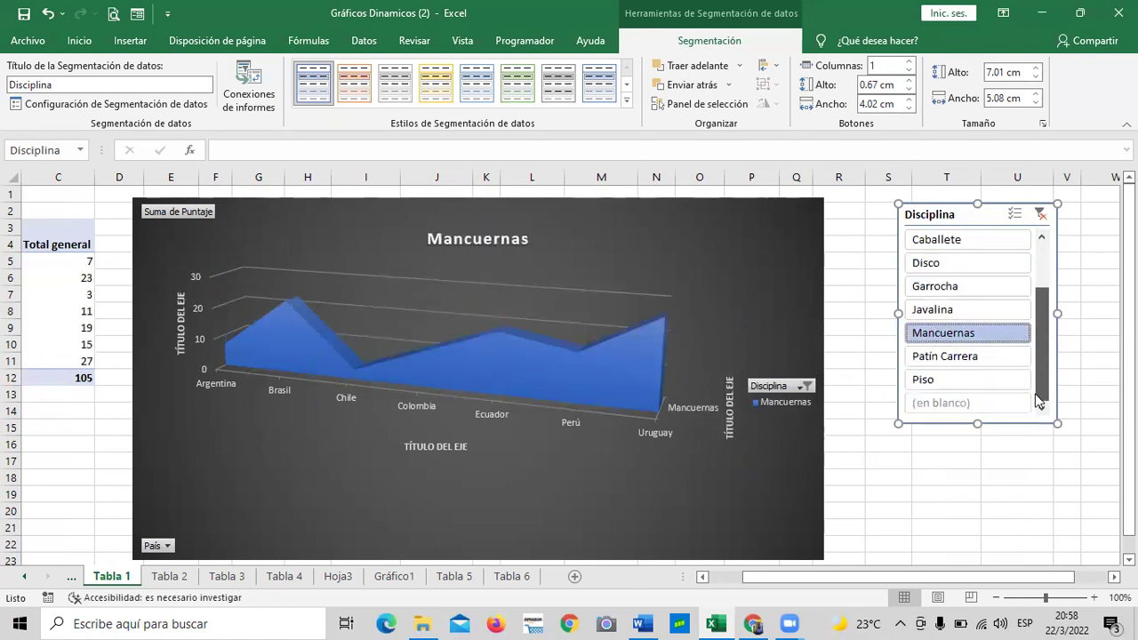
{"action": "left_click", "coordinate": [985, 384]}
{"action": "left_click", "coordinate": [966, 361]}
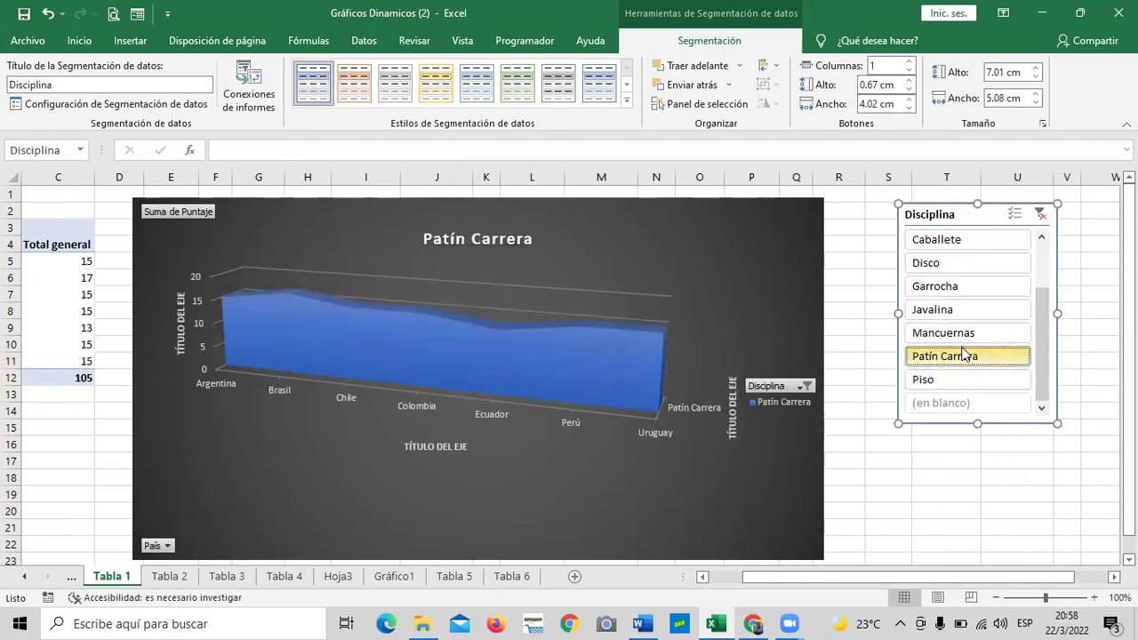
{"action": "left_click", "coordinate": [961, 334]}
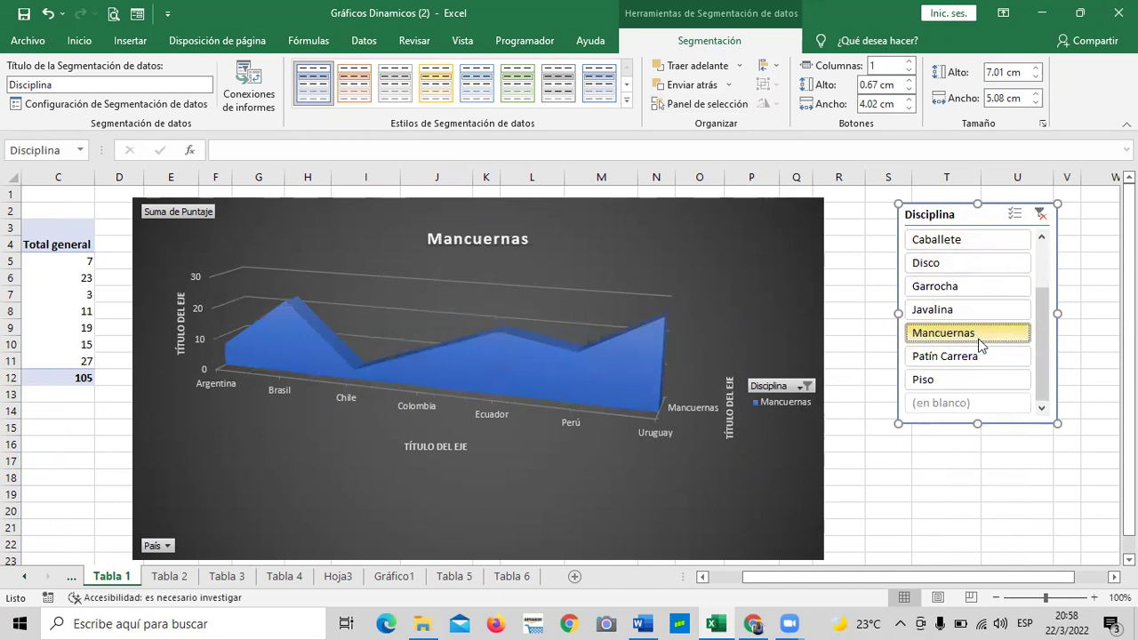
- Clear the Disciplina slicer's filter and delete the slicer
{"action": "left_click", "coordinate": [1040, 215]}
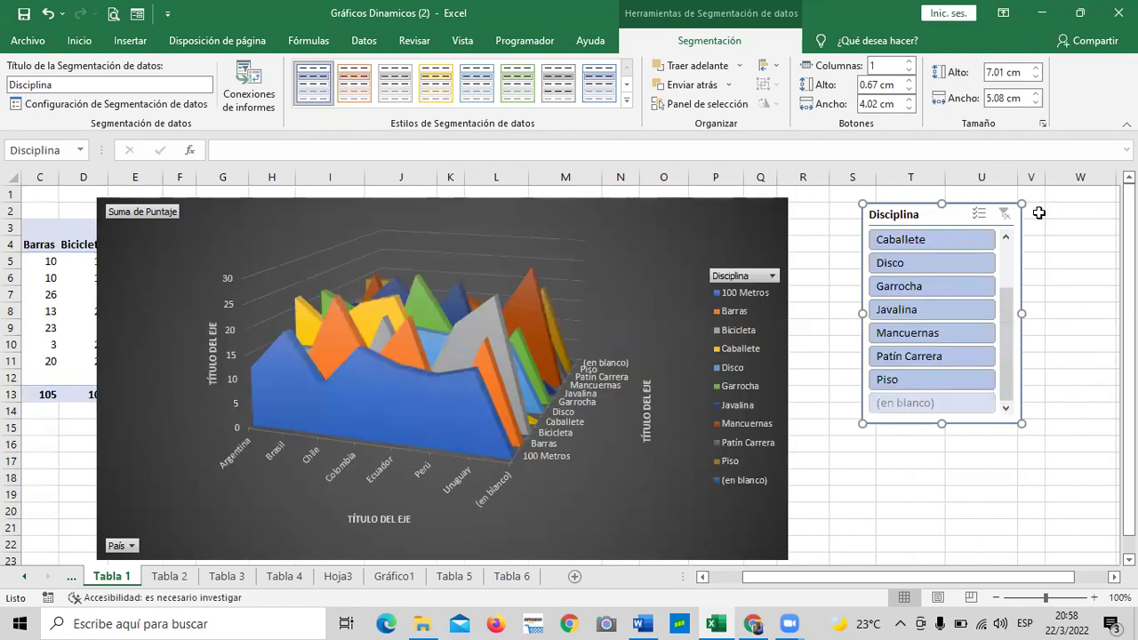
{"action": "left_click_drag", "start_coordinate": [914, 212], "coordinate": [925, 209]}
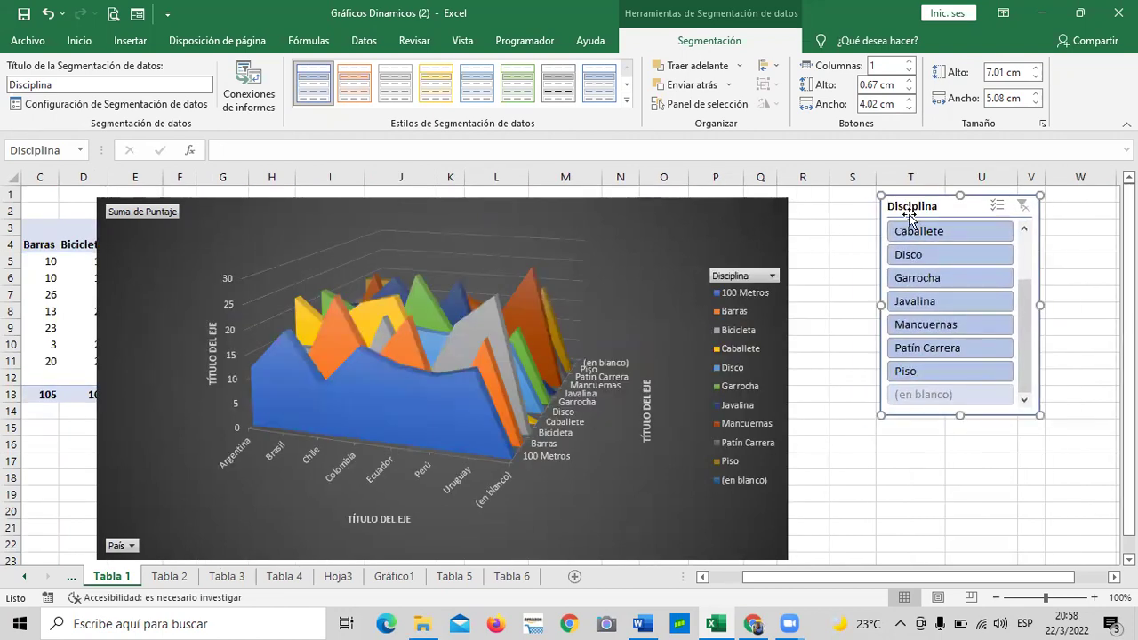
{"action": "key", "text": "Delete"}
- Move the area chart to start at column I, and shrink it slightly from its upper corner
{"action": "left_click_drag", "start_coordinate": [793, 213], "coordinate": [1014, 205]}
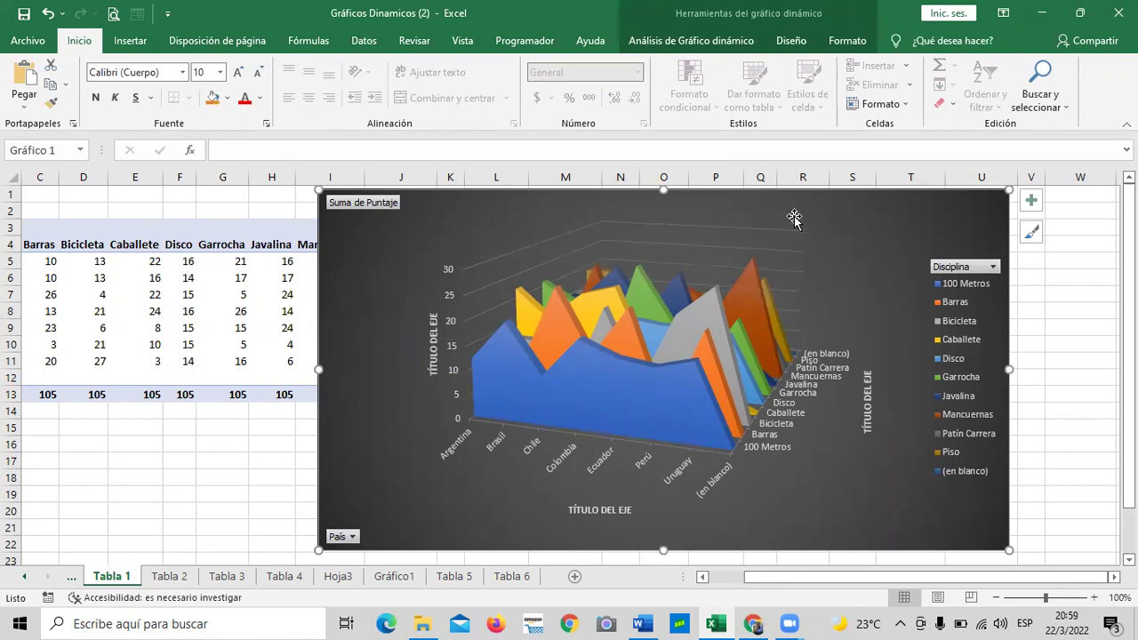
{"action": "left_click_drag", "start_coordinate": [1009, 188], "coordinate": [962, 223]}
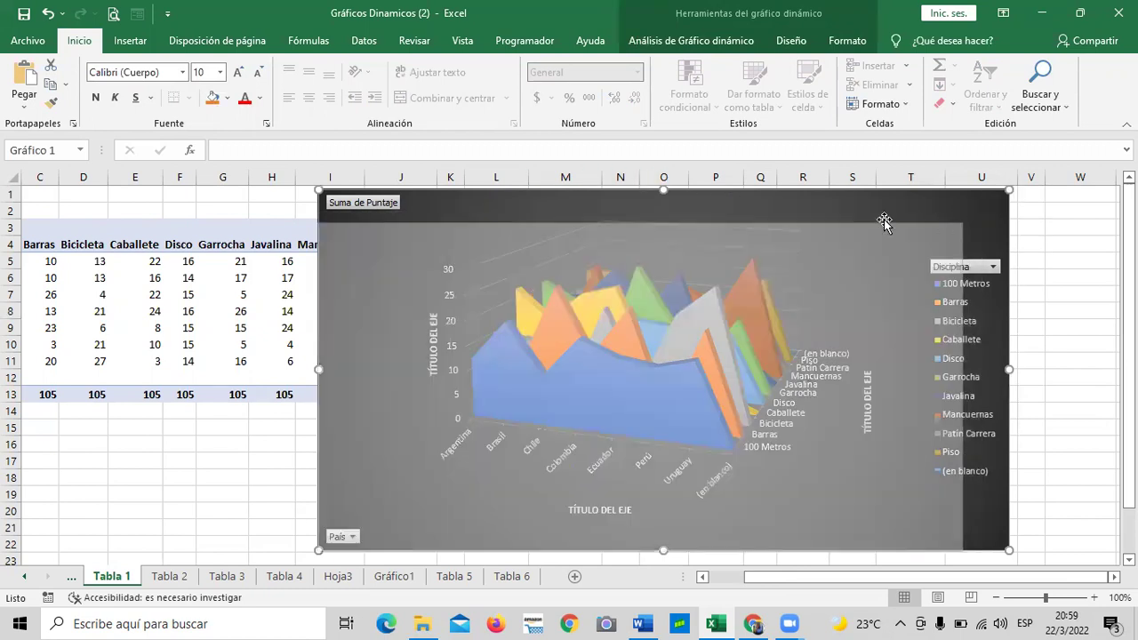
- Shift the chart's plot area toward the legend and move the whole chart to start at column J, clear of the Mancuernas column
{"action": "left_click", "coordinate": [494, 240]}
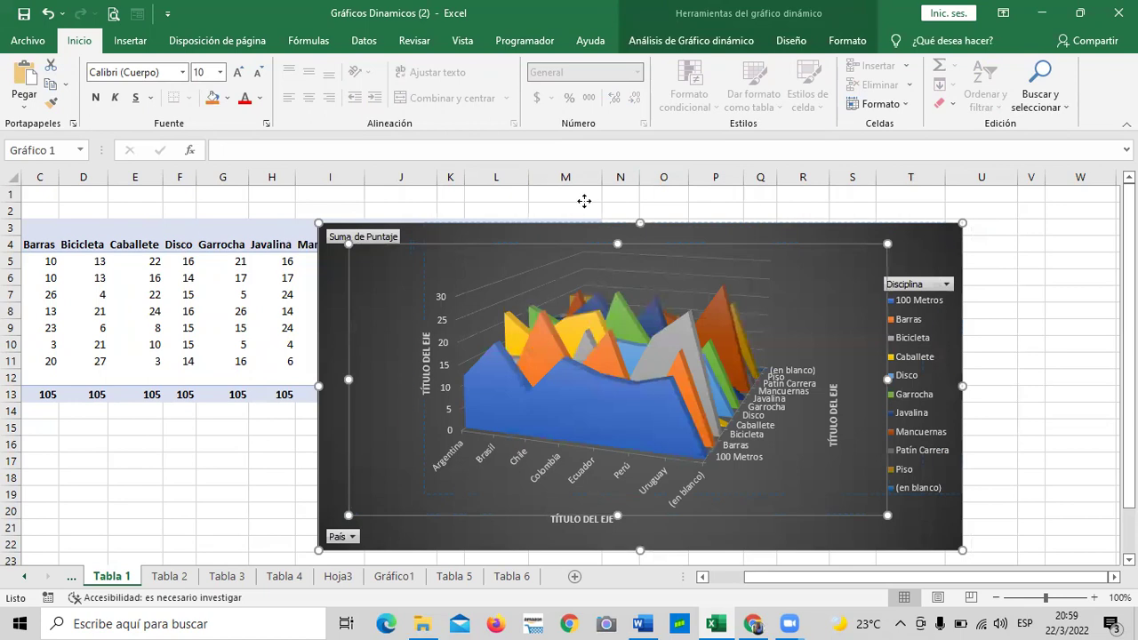
{"action": "left_click_drag", "start_coordinate": [383, 274], "coordinate": [463, 261]}
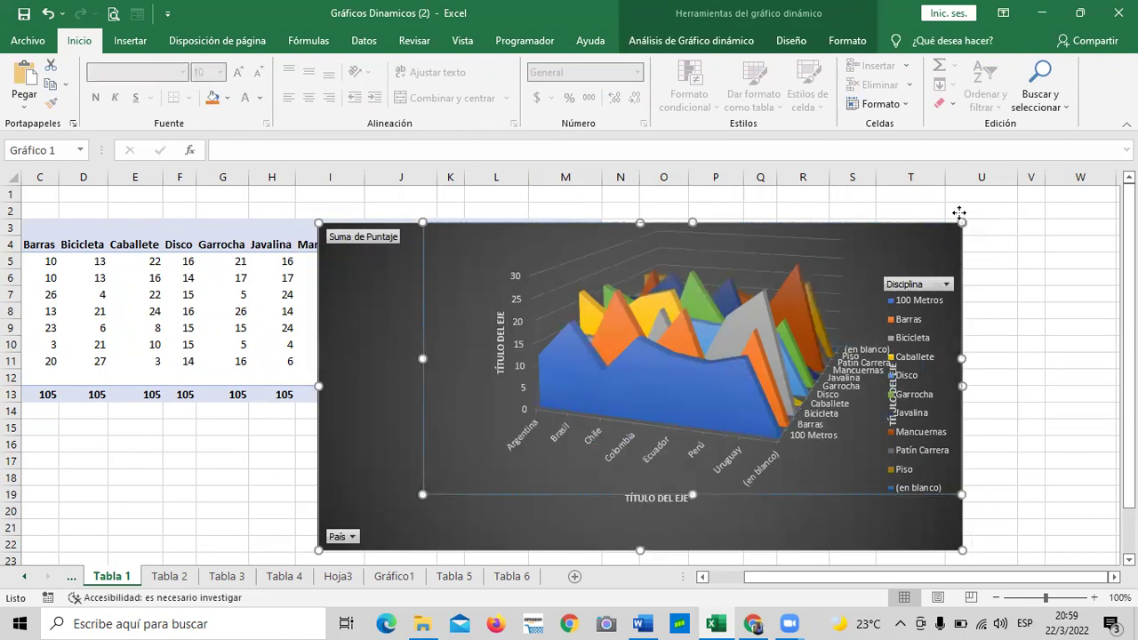
{"action": "left_click_drag", "start_coordinate": [816, 516], "coordinate": [882, 477]}
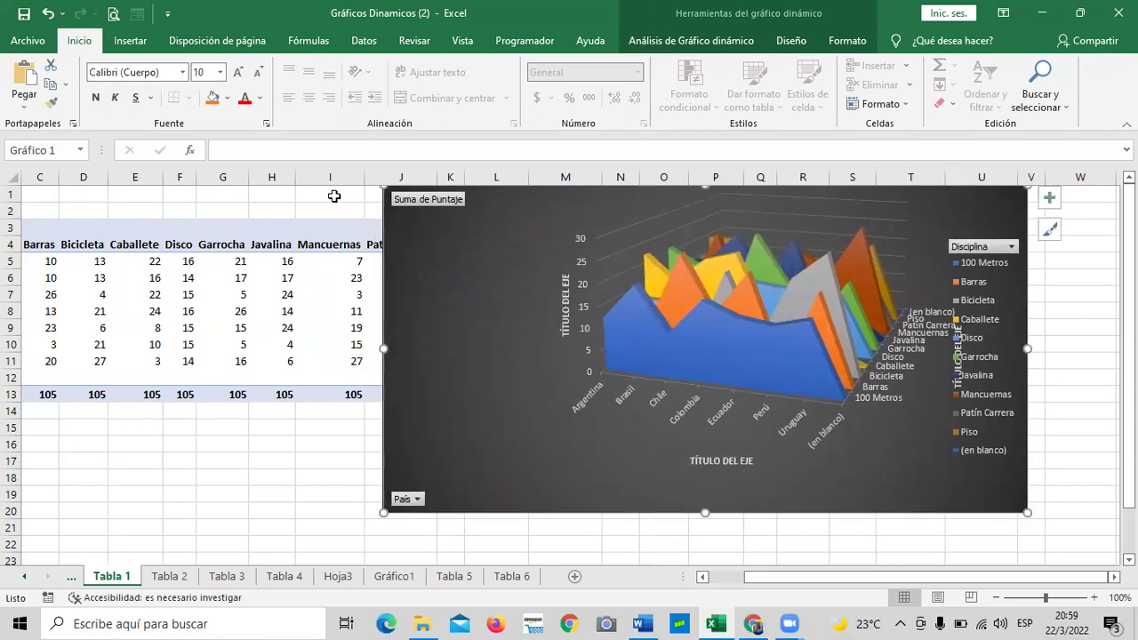